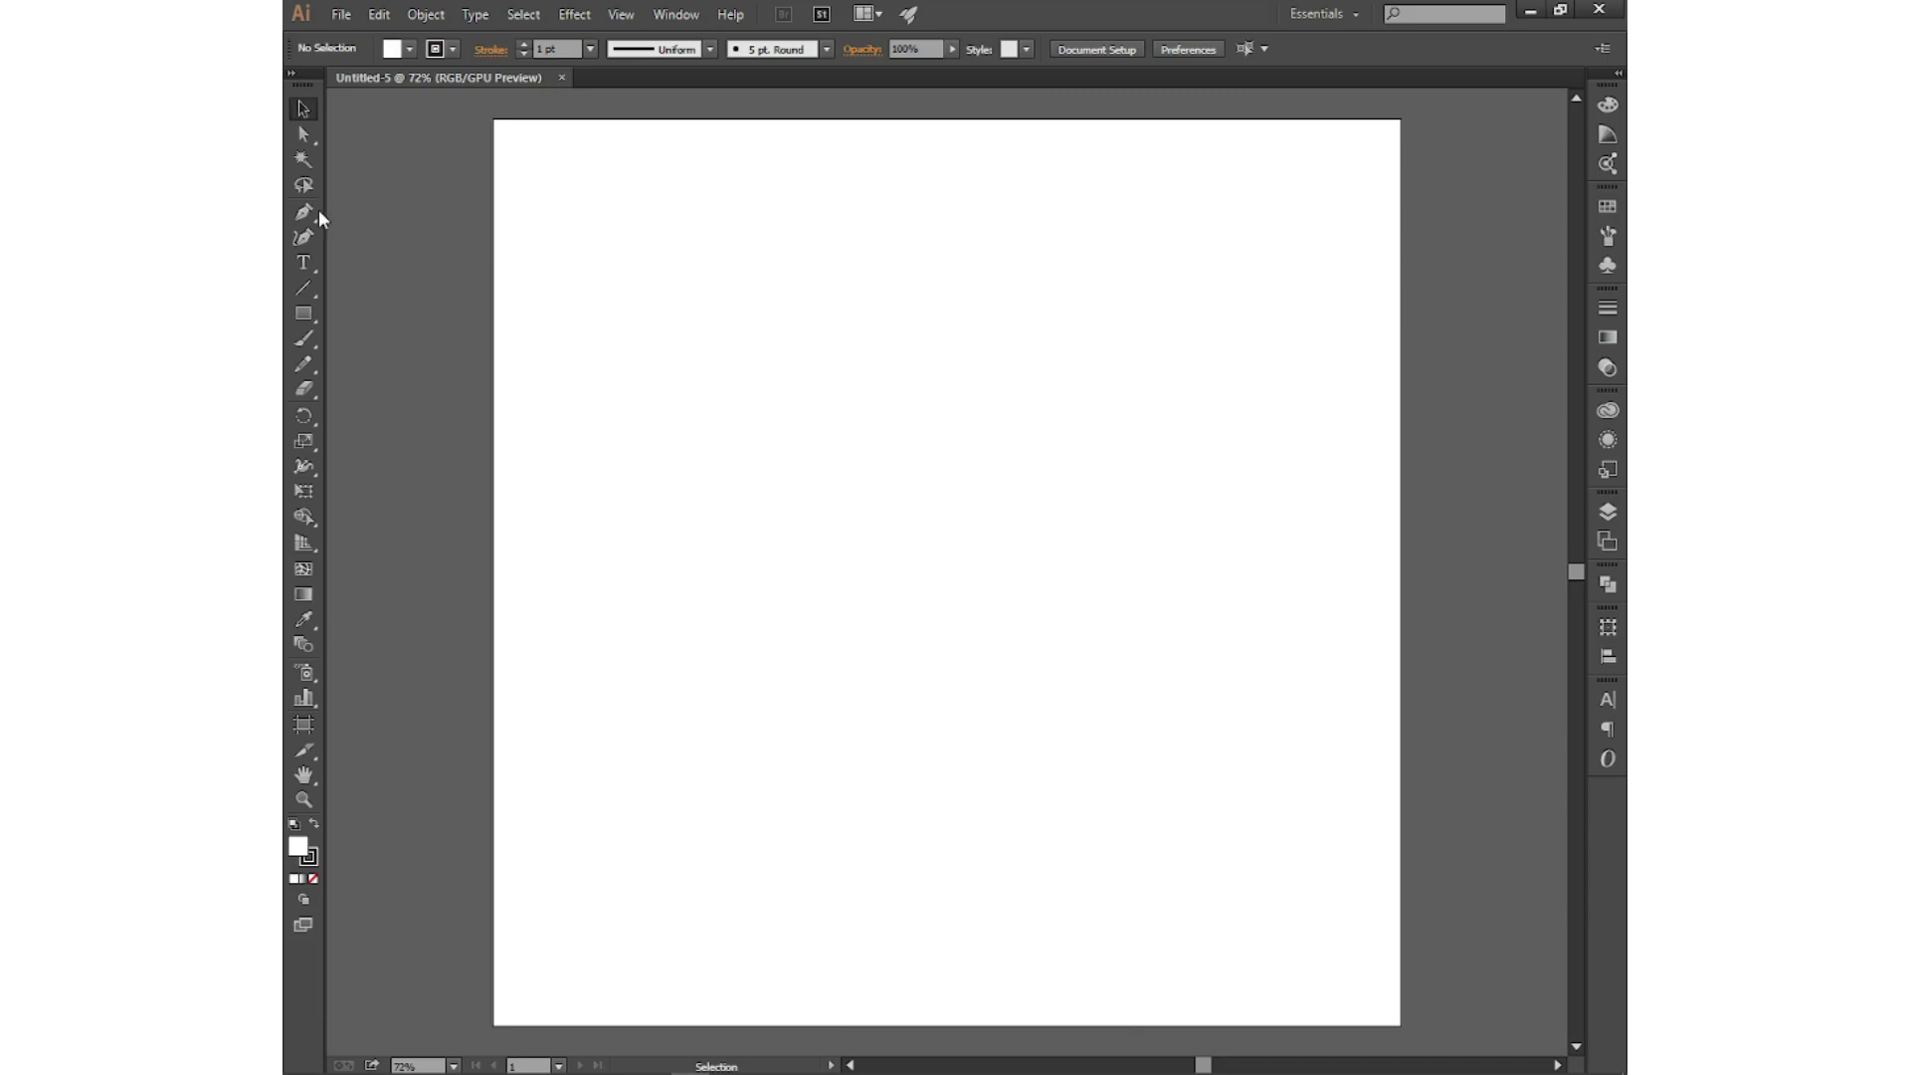
Step: Draw a straight diagonal line across the middle of the artboard with the Pen tool and remove its fill
click(304, 212)
click(1226, 349)
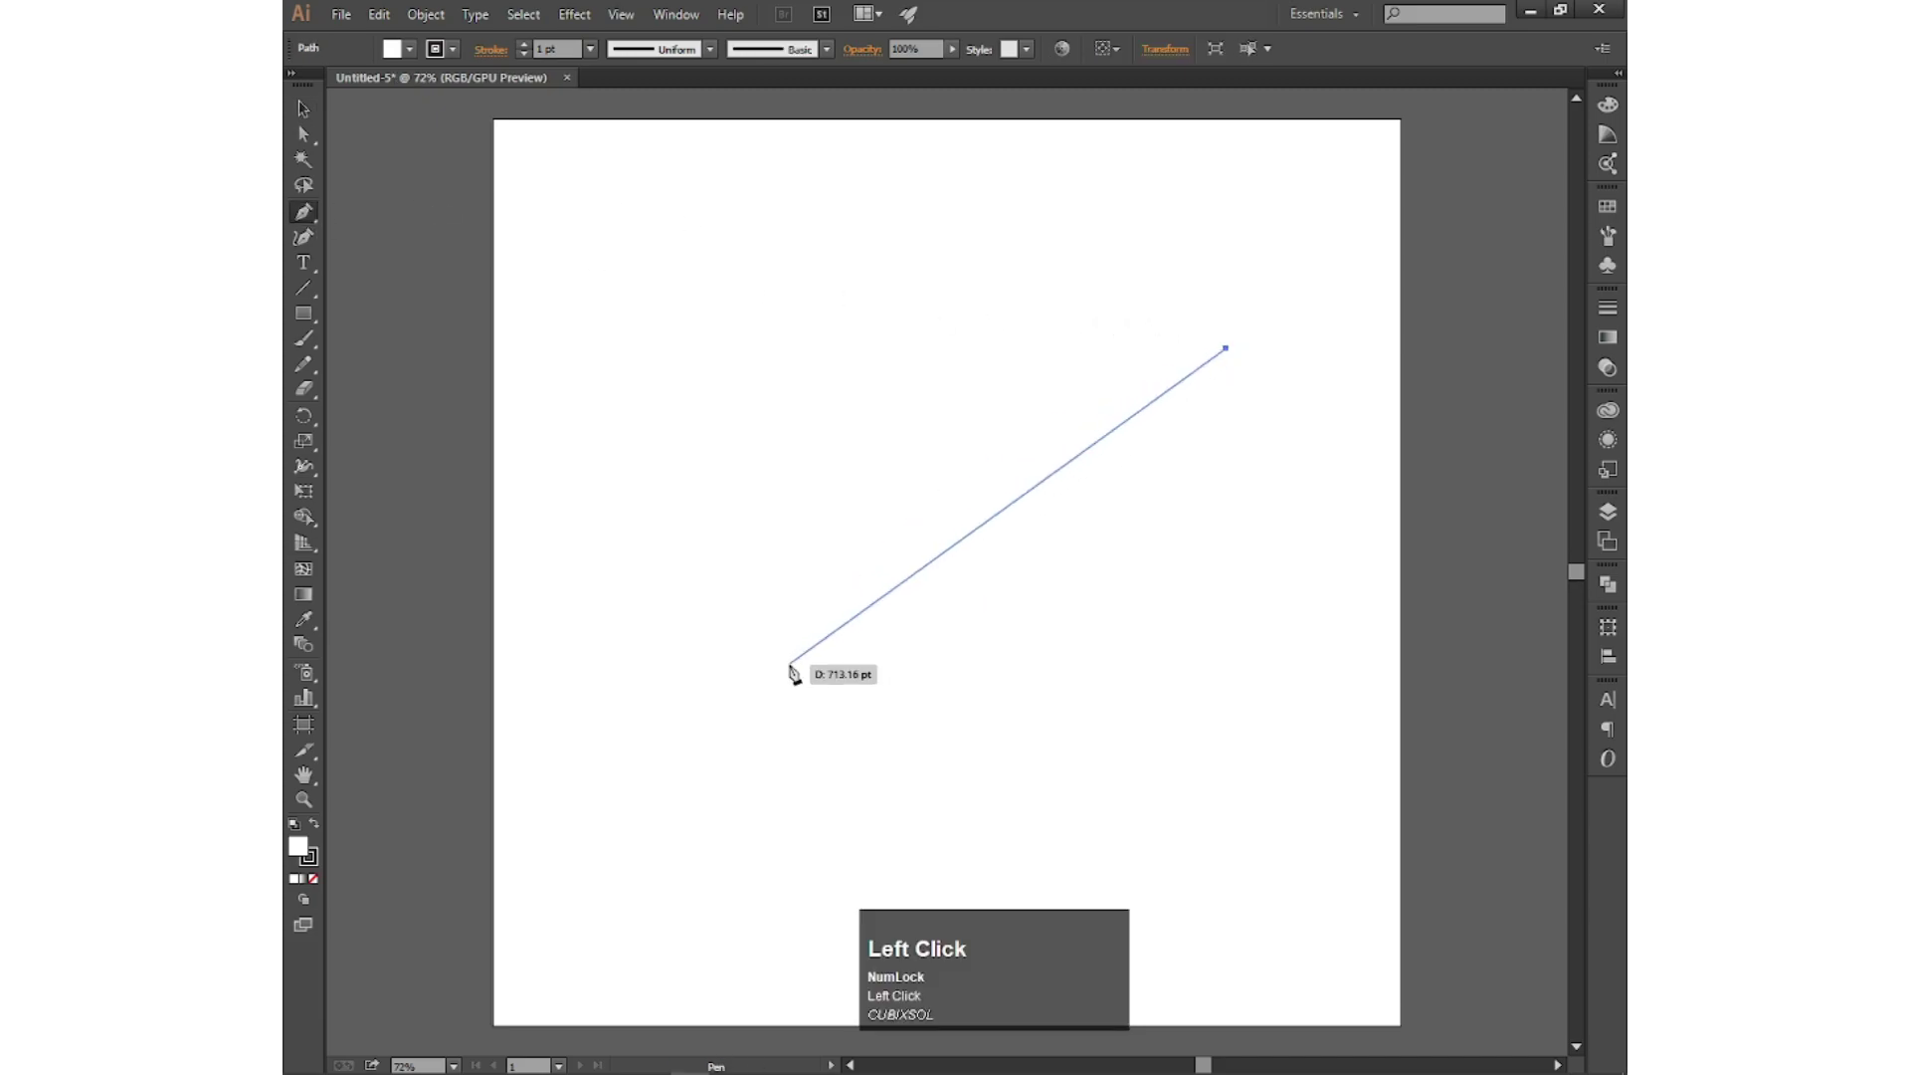
click(790, 665)
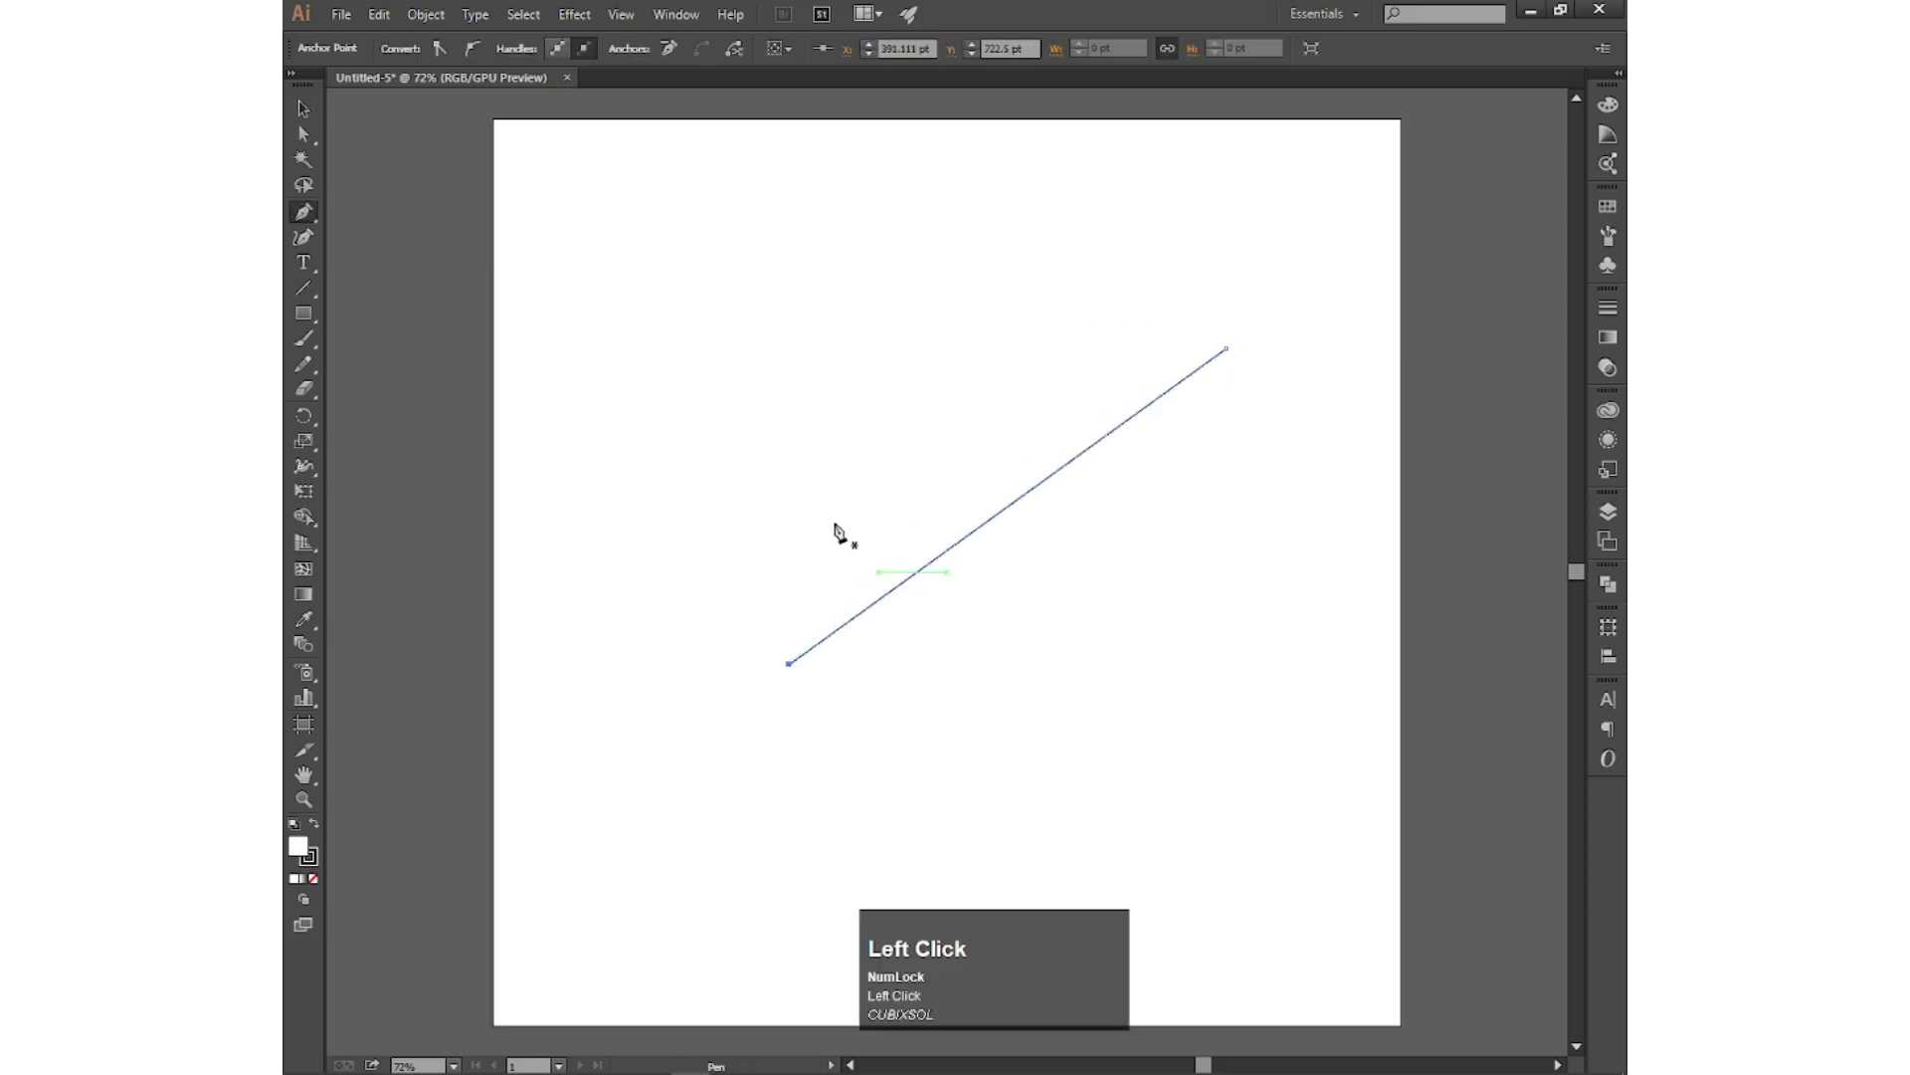
click(303, 109)
drag(615, 218, 1247, 763)
click(409, 49)
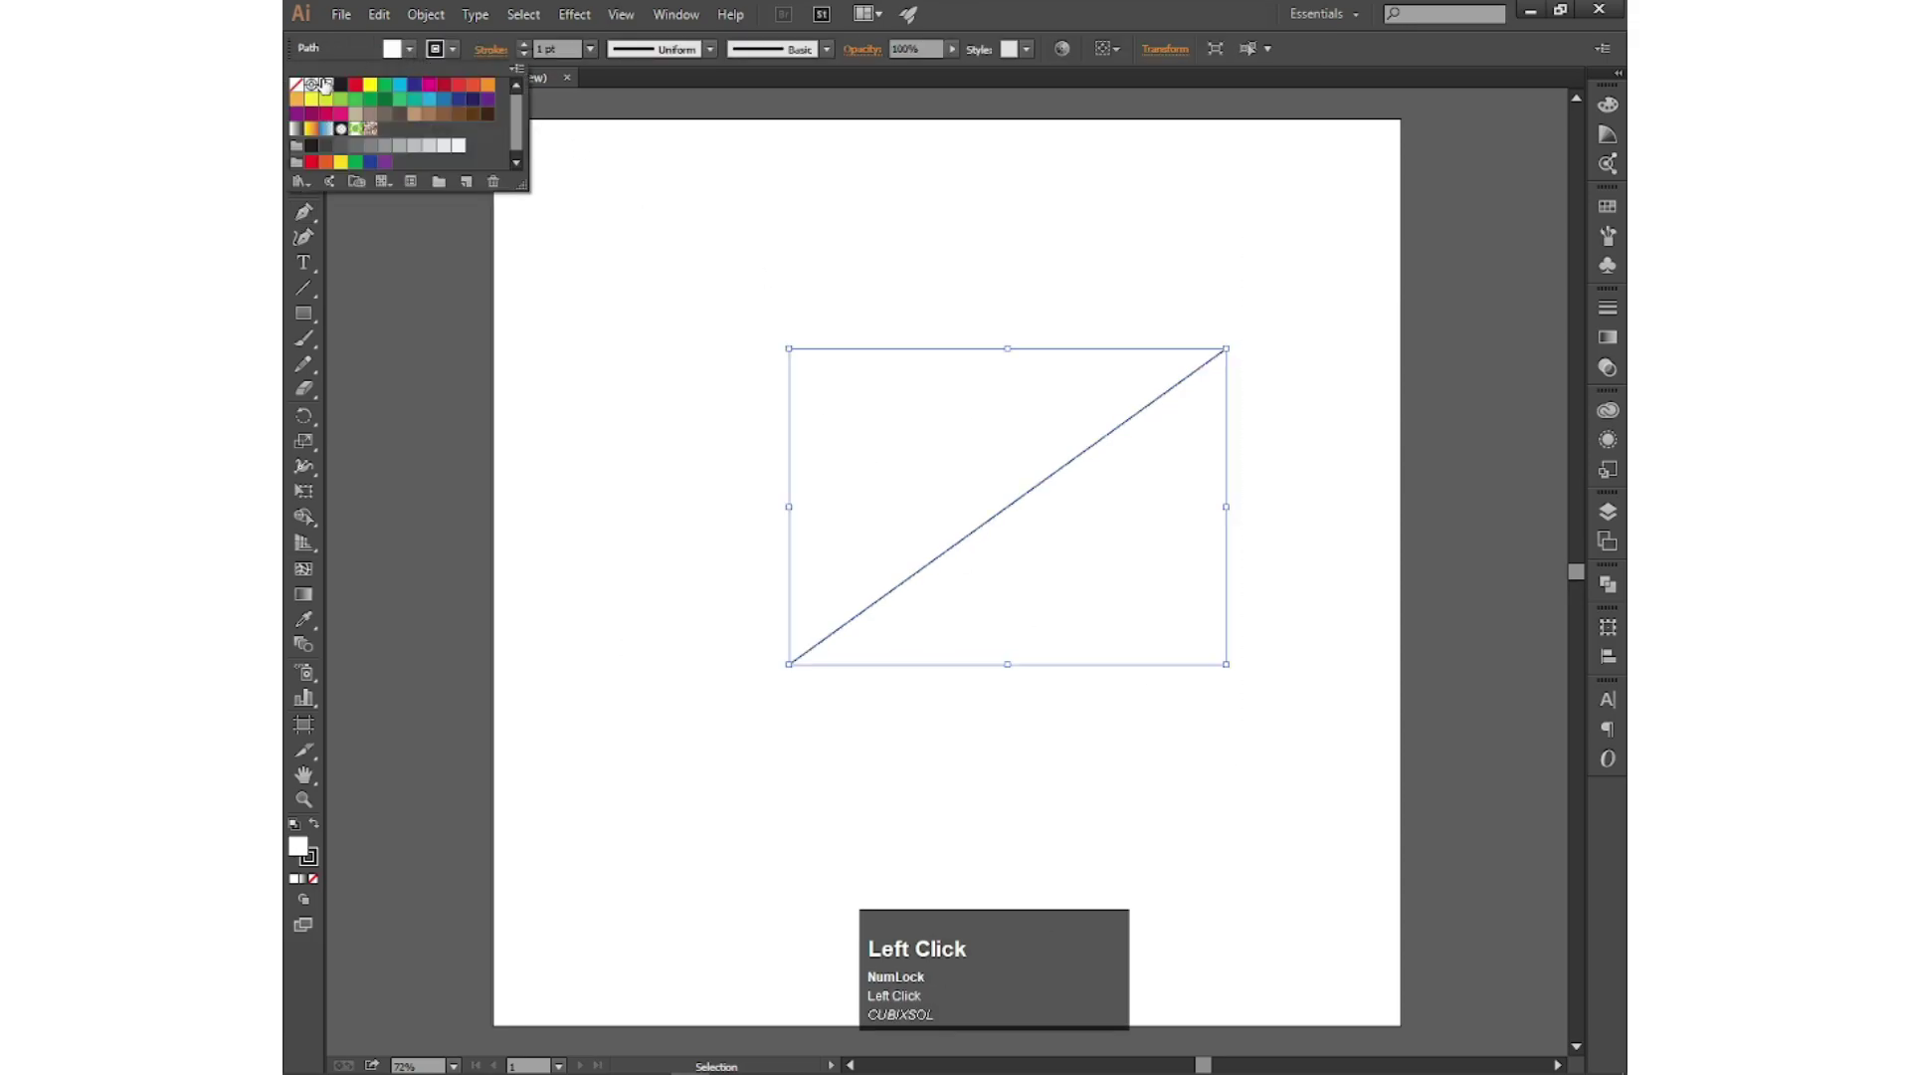
Step: Apply the third, thick rough-edged brush from the Artistic_ChalkCharcoalPencil library to the diagonal line
click(826, 49)
click(525, 352)
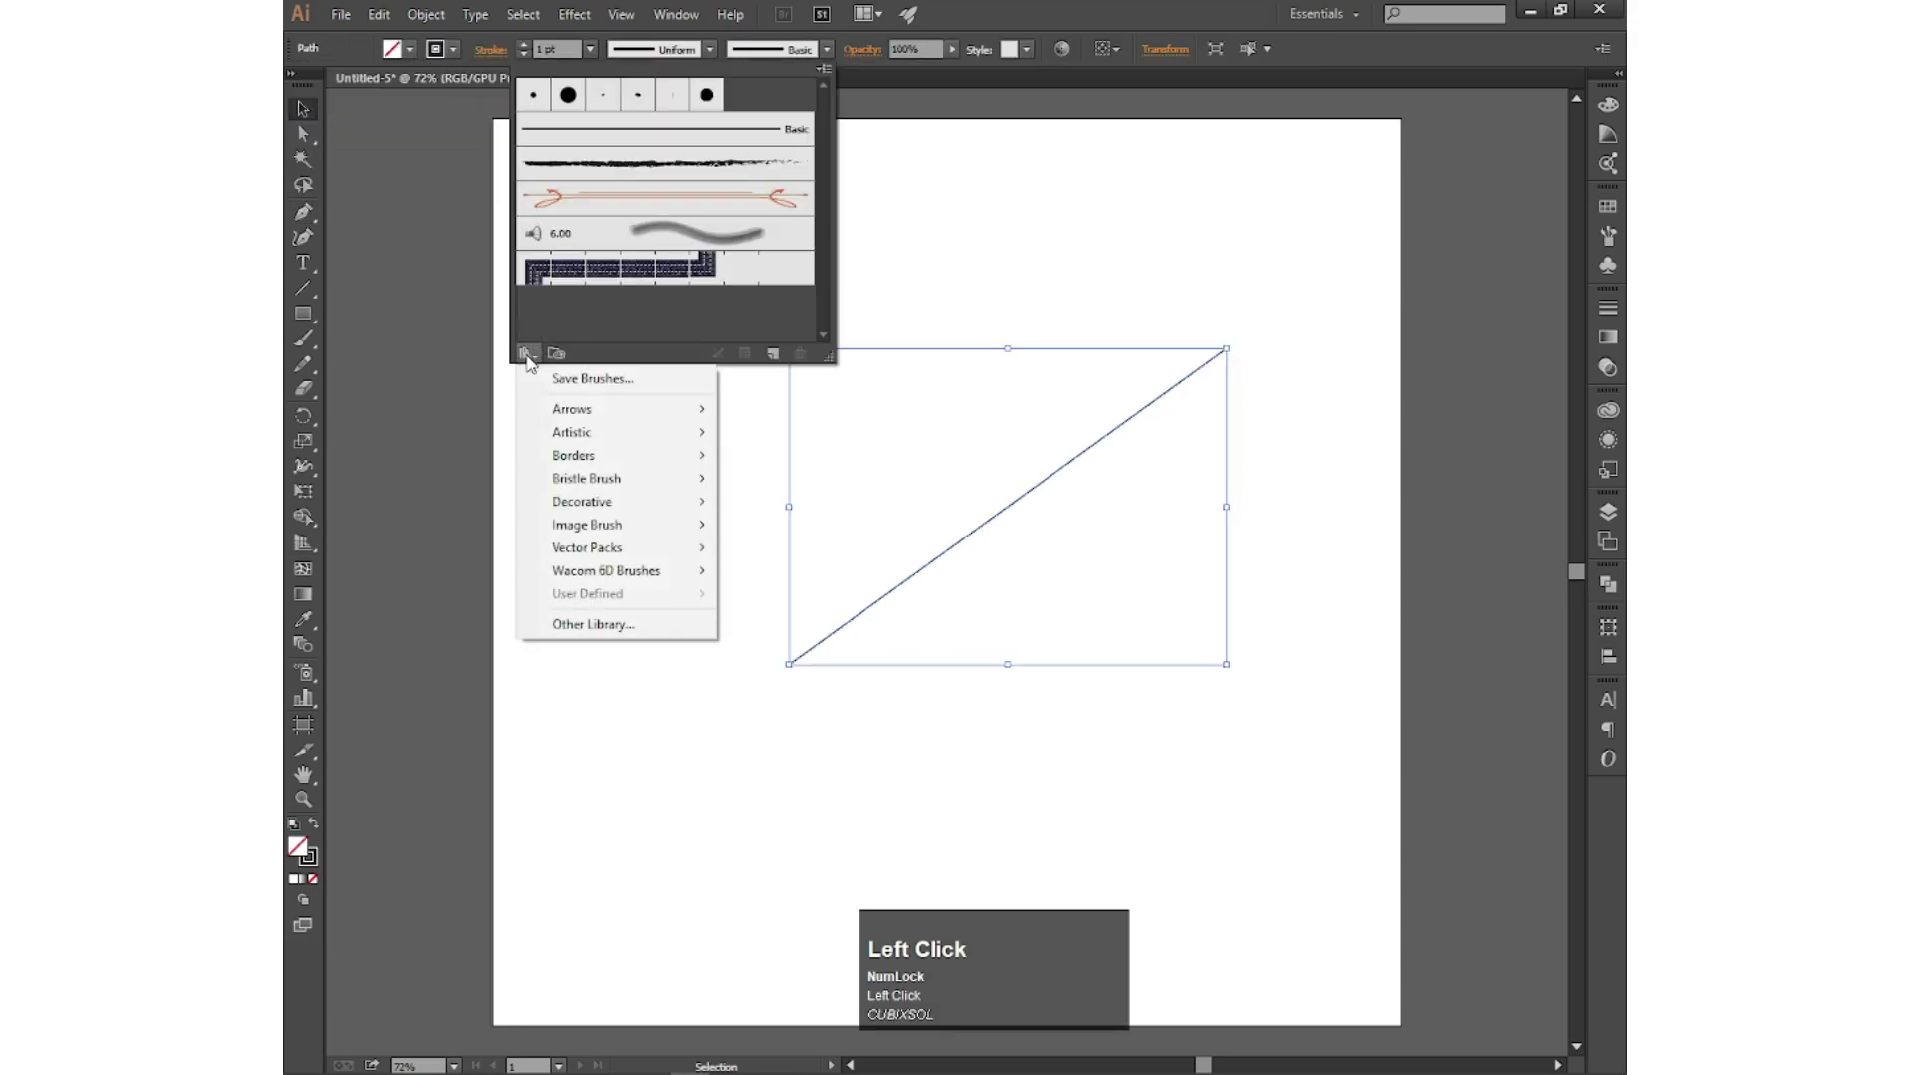
mouse_move(597, 432)
click(822, 456)
click(1219, 546)
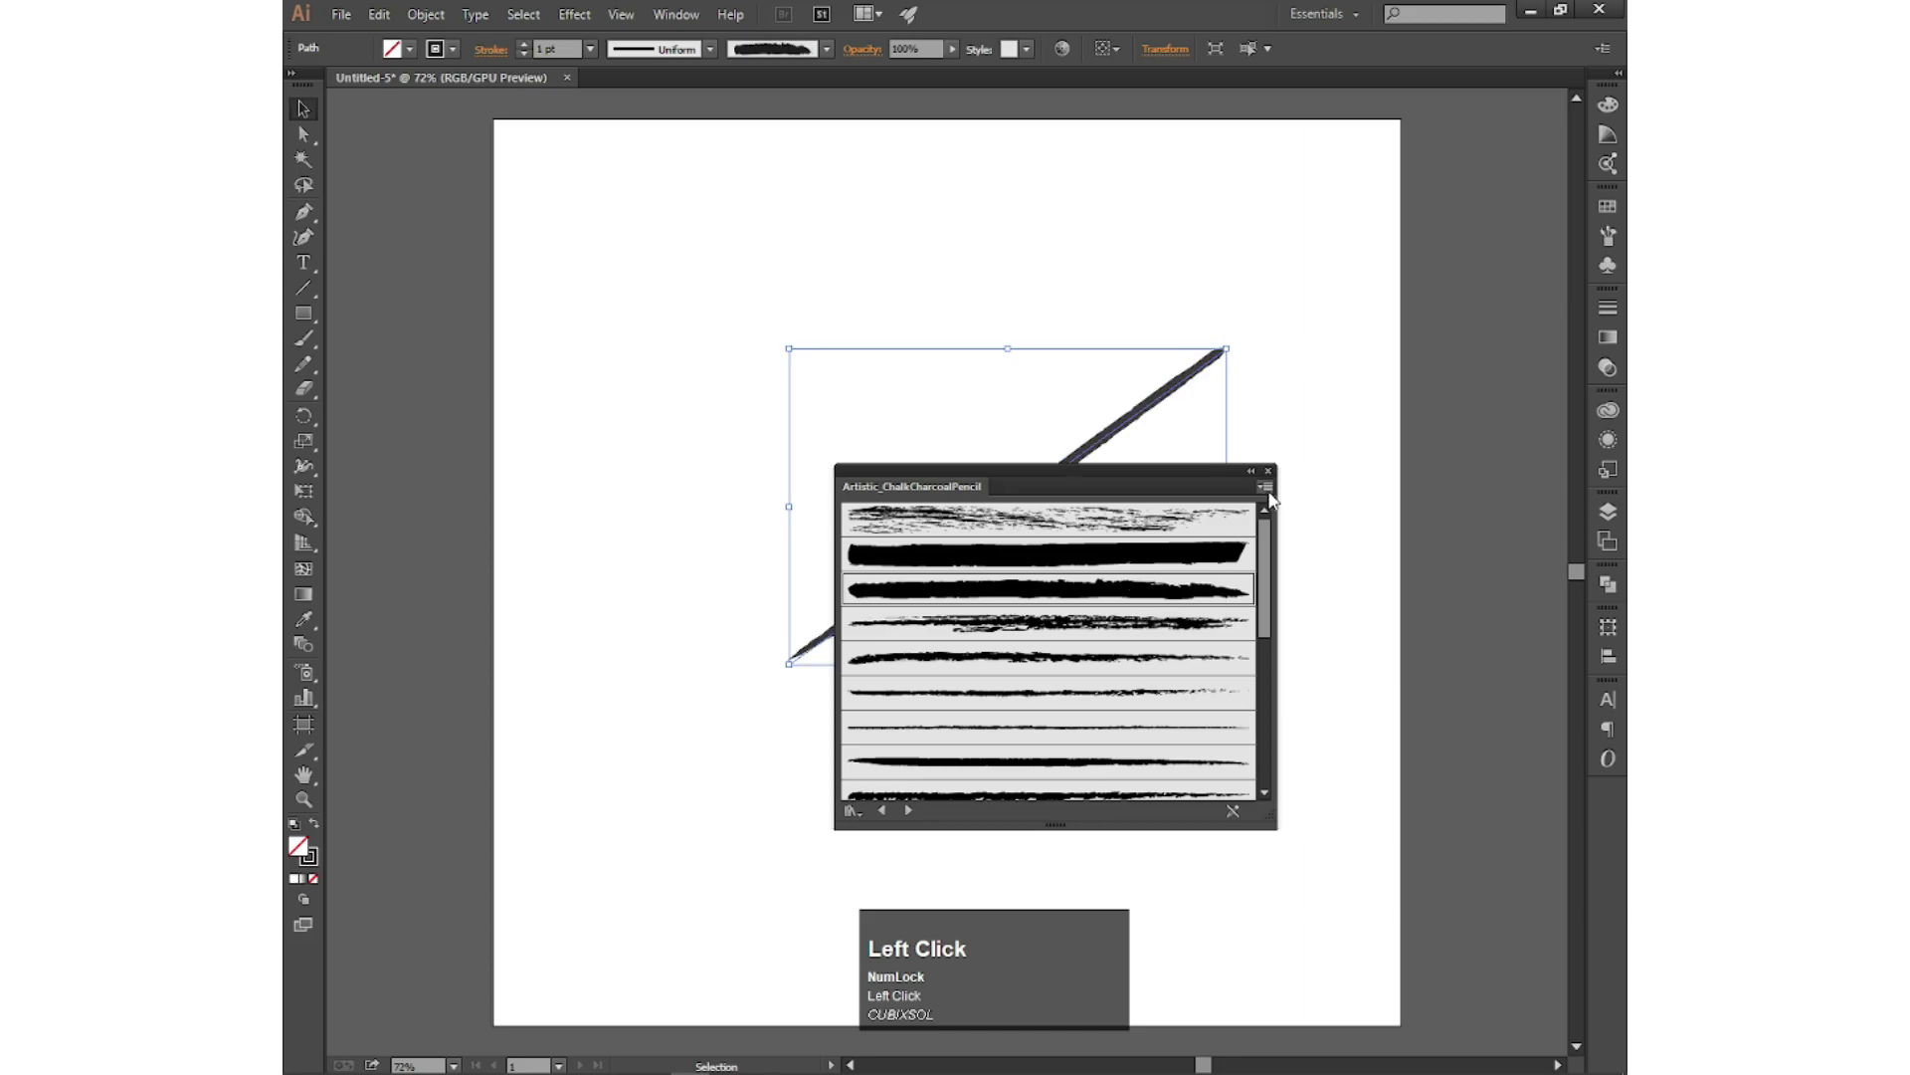
click(1267, 472)
Step: Set the brushed line's stroke weight to 10 pt
click(524, 44)
click(524, 44)
click(523, 44)
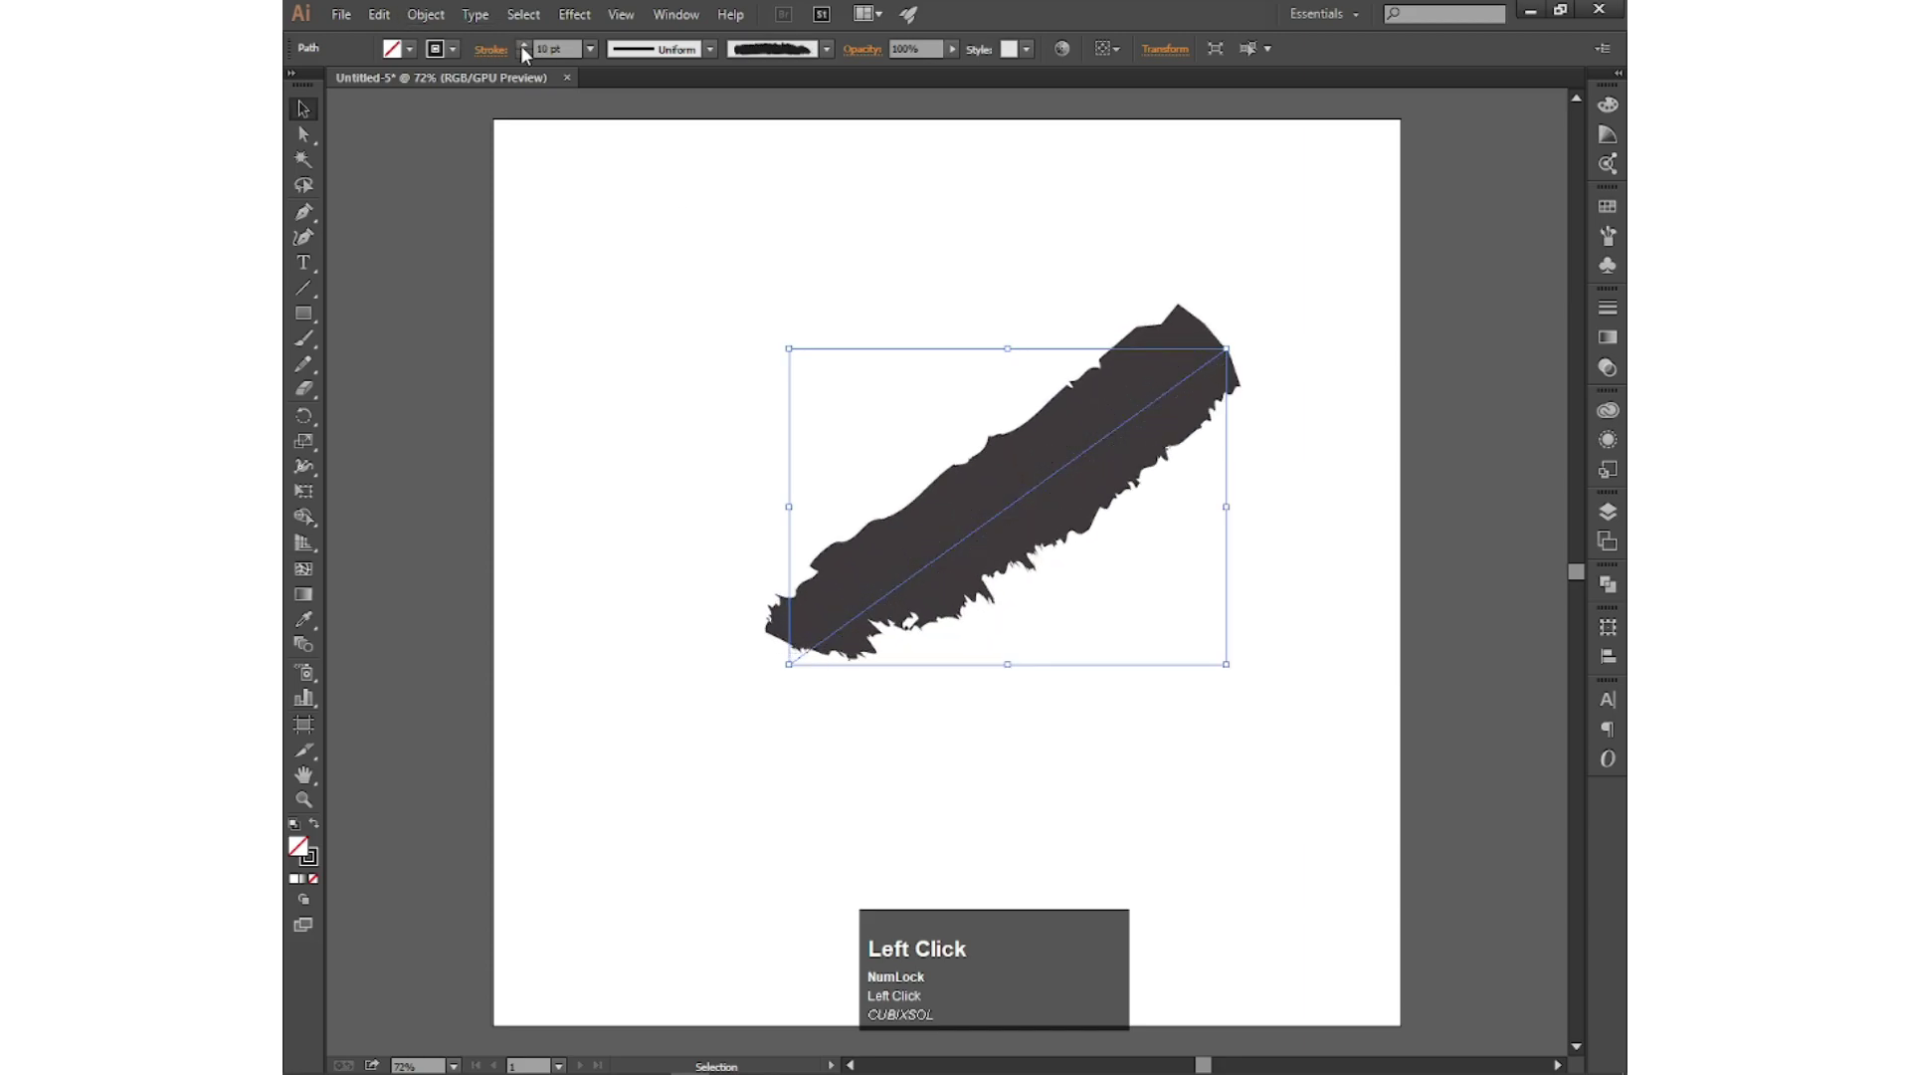
click(523, 44)
Step: Paste a copy of the brush stroke in front, move it up and to the left, and rotate it to a flatter angle
click(1036, 439)
click(379, 14)
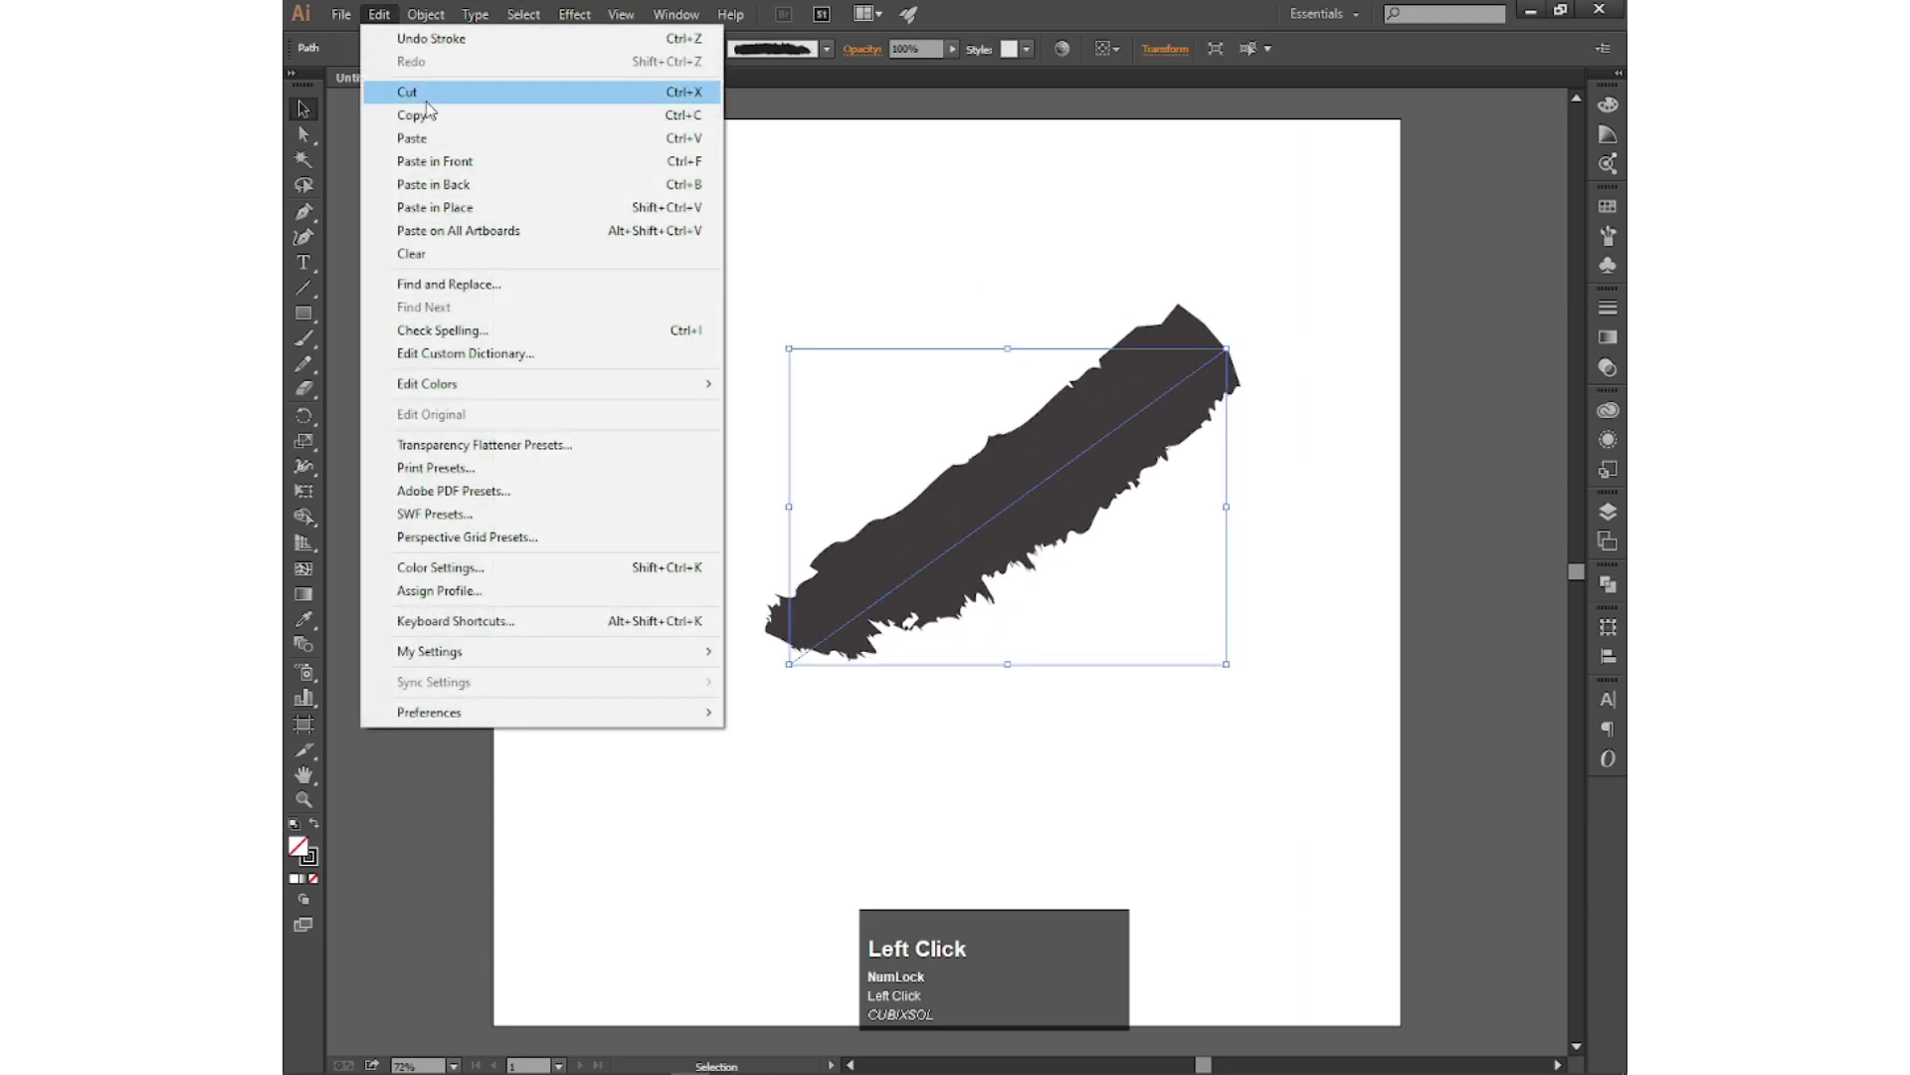
click(435, 161)
drag(1021, 481, 954, 423)
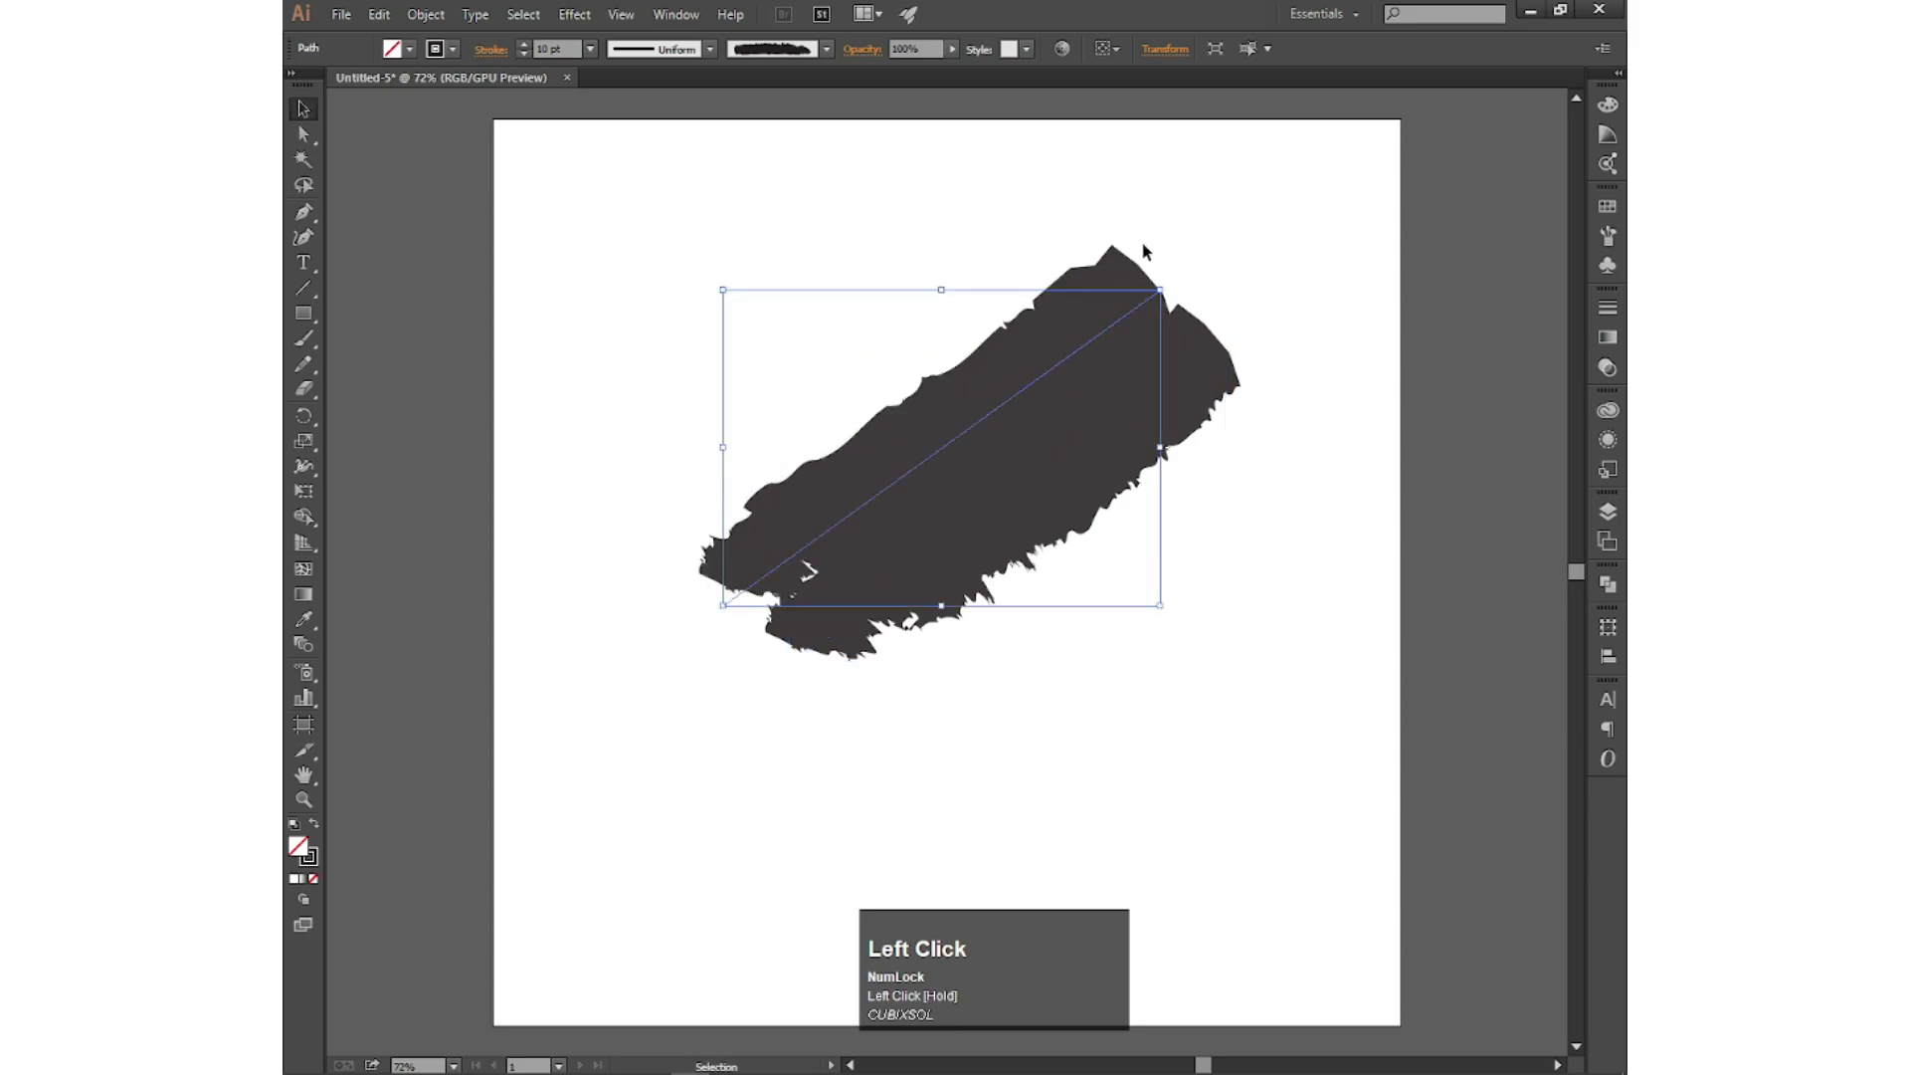
drag(1166, 279, 1139, 316)
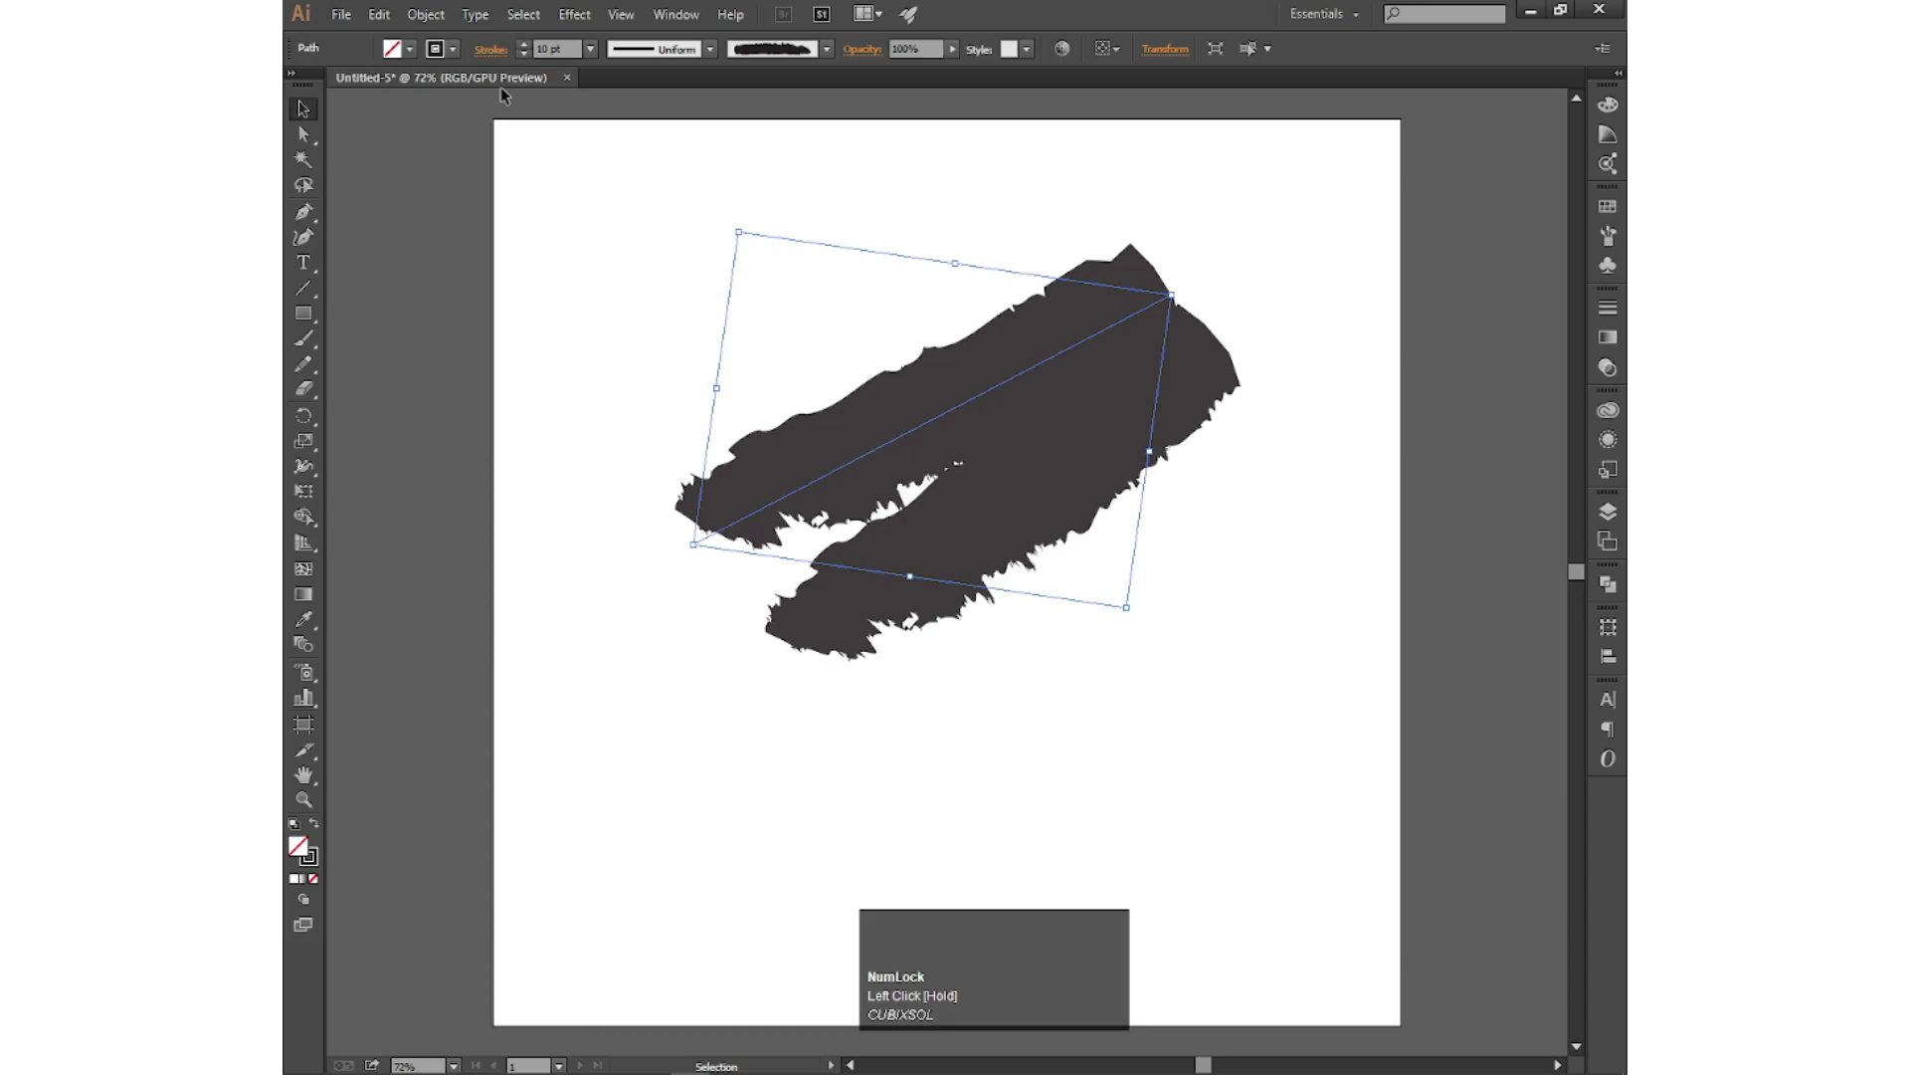
Step: Paste another copy of the stroke in front, place it below the original stroke, and rotate it slightly
click(379, 14)
click(418, 163)
drag(945, 380, 1051, 549)
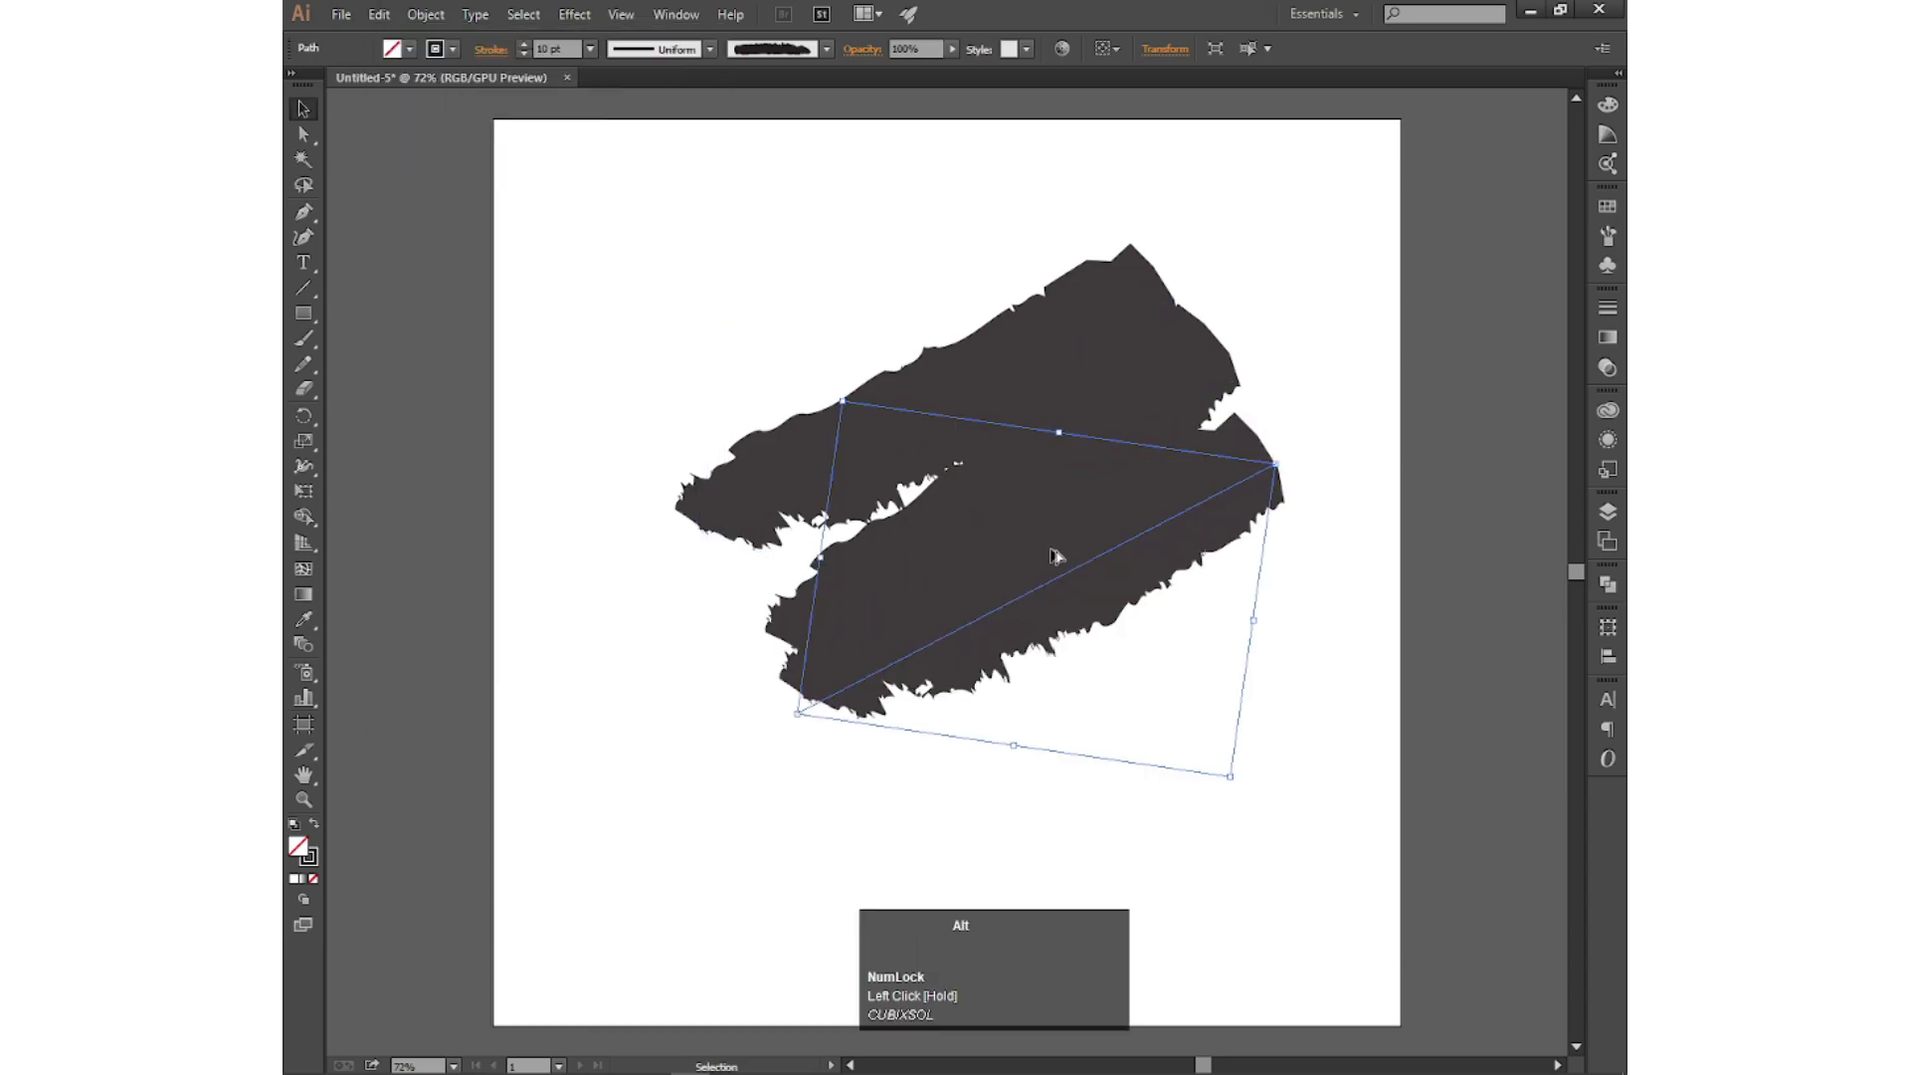
mouse_move(1280, 465)
mouse_down()
mouse_move(1275, 416)
mouse_move(1237, 460)
mouse_move(1277, 428)
mouse_move(1301, 461)
mouse_up()
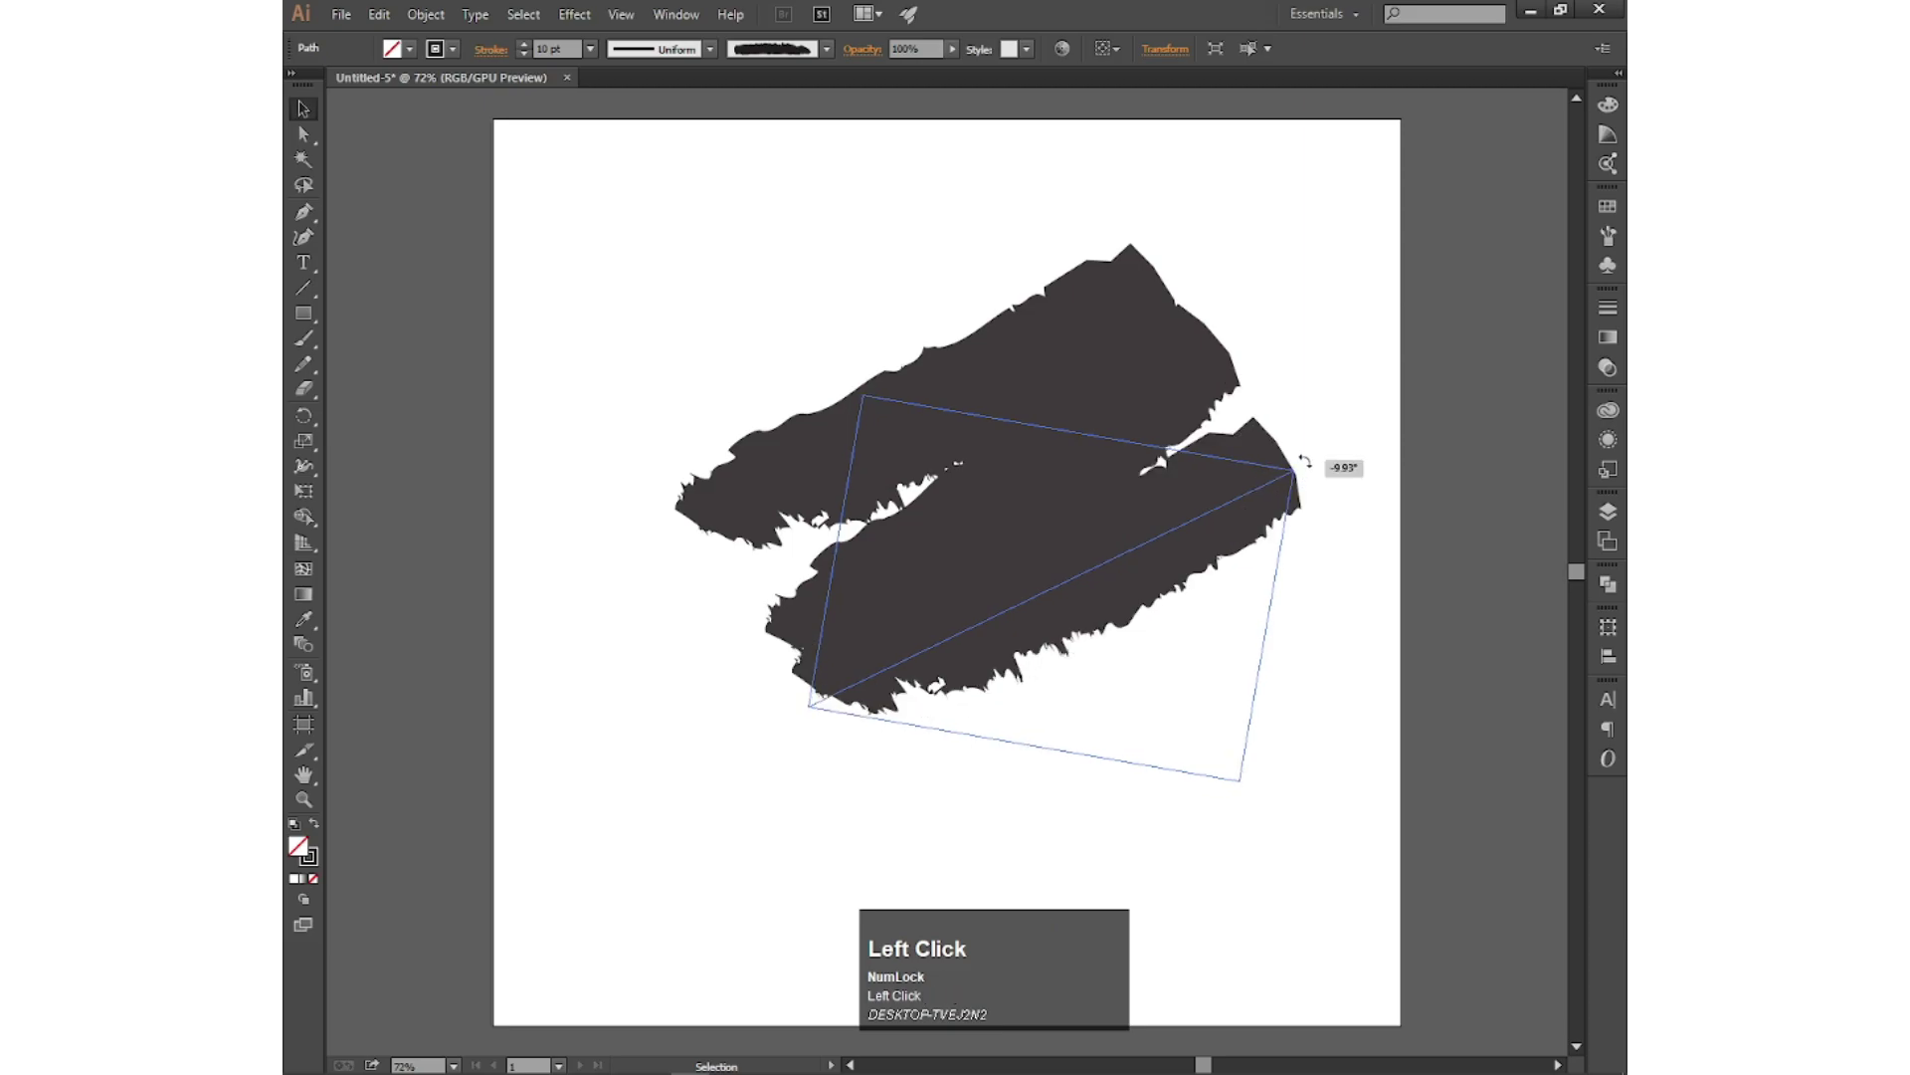
drag(1194, 514, 1202, 518)
Step: Enlarge all three brush strokes together proportionally and move them back within the artboard
drag(834, 278, 1323, 768)
drag(1307, 501, 1383, 510)
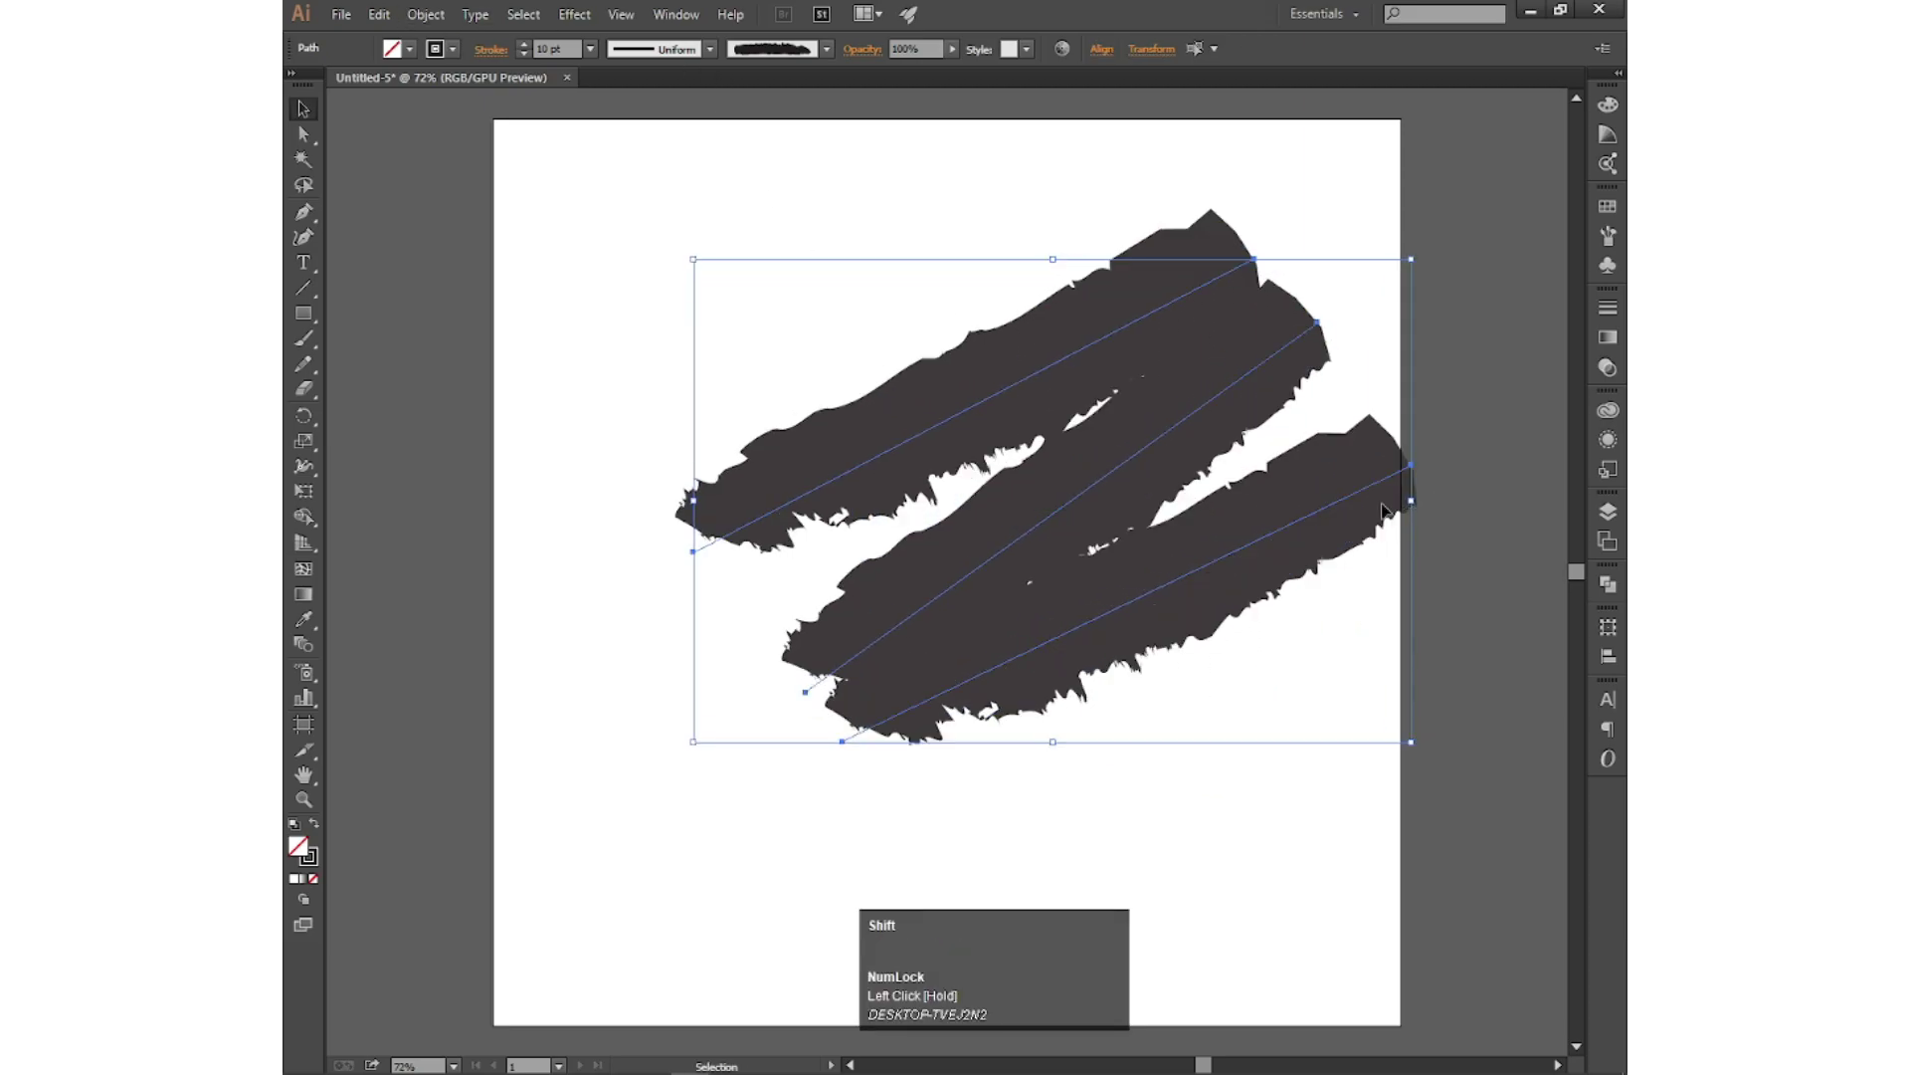
drag(992, 365, 894, 385)
Step: Set the stroke weight of the three brush strokes to 12 pt
click(518, 43)
click(518, 43)
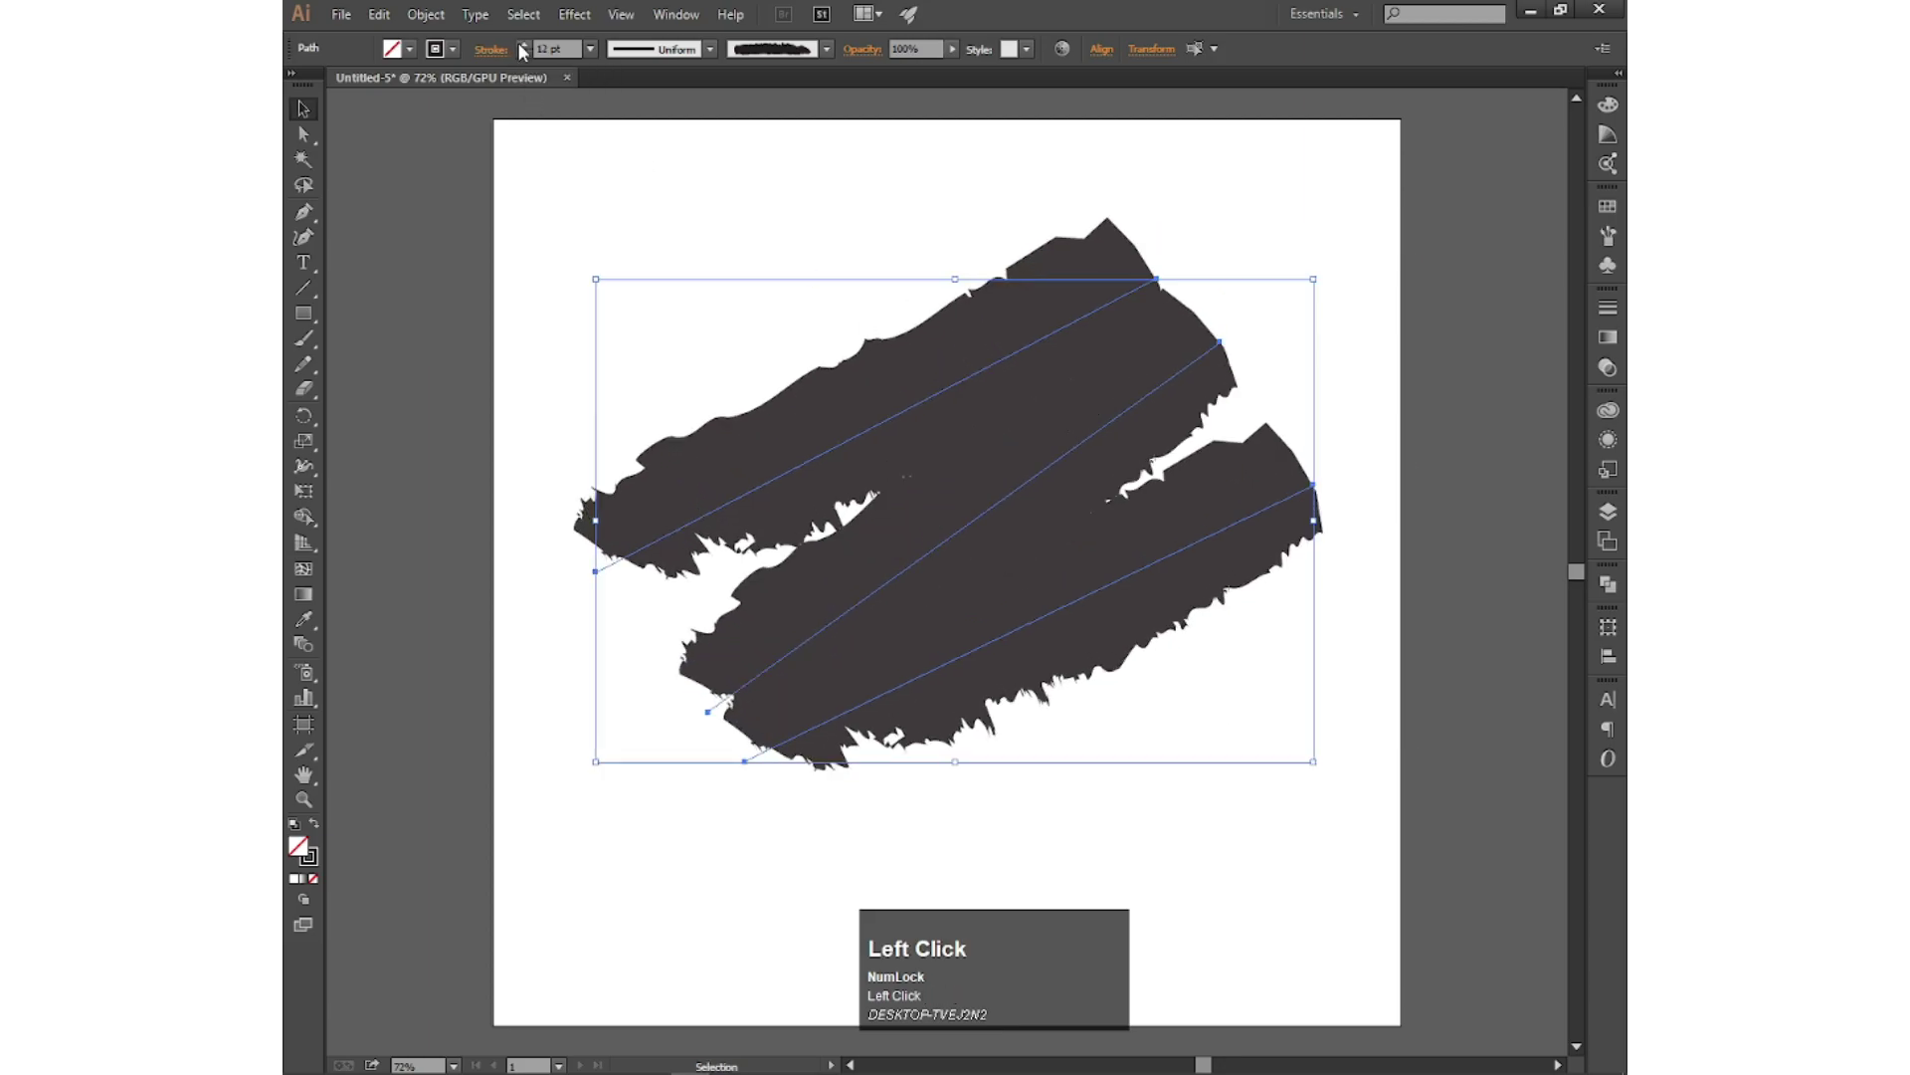
click(520, 54)
click(522, 46)
Step: Outline the three brush strokes and unite them into one shape with Pathfinder
click(425, 14)
mouse_move(543, 453)
click(763, 491)
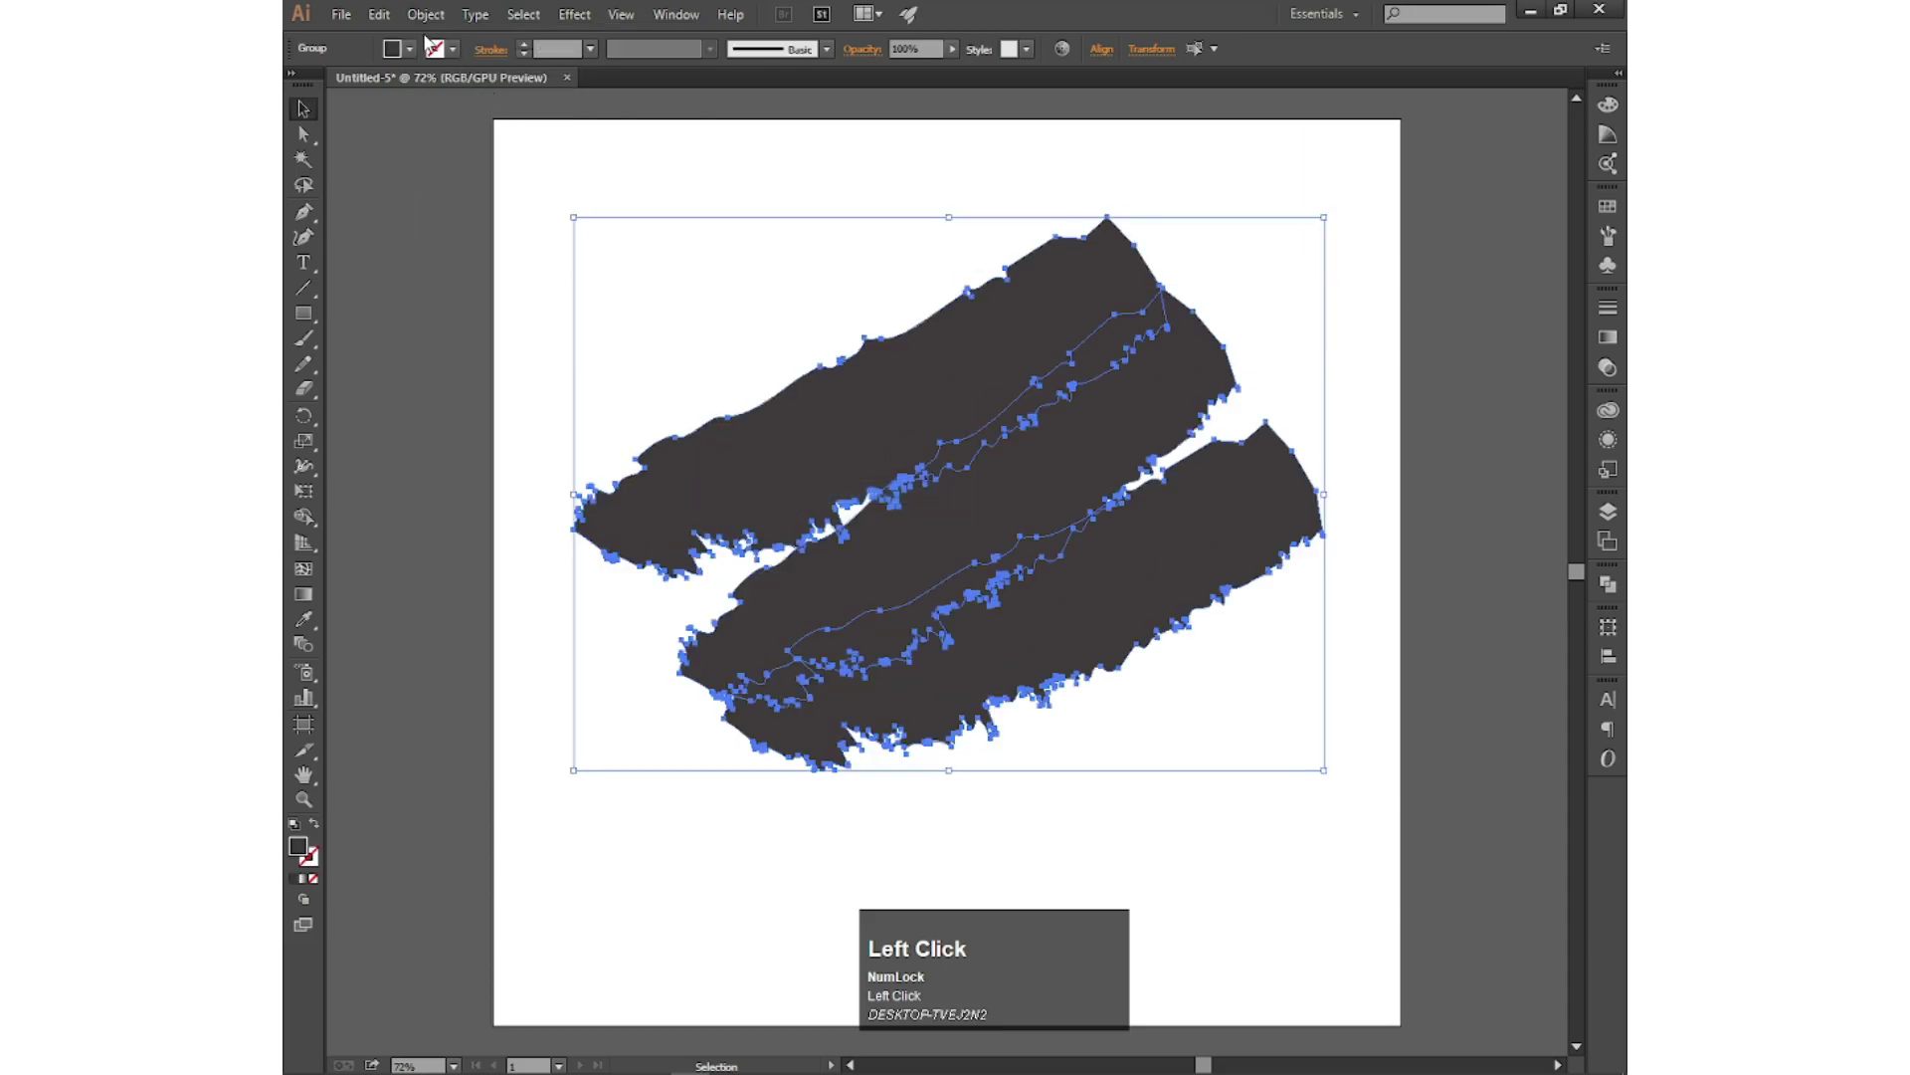
click(419, 18)
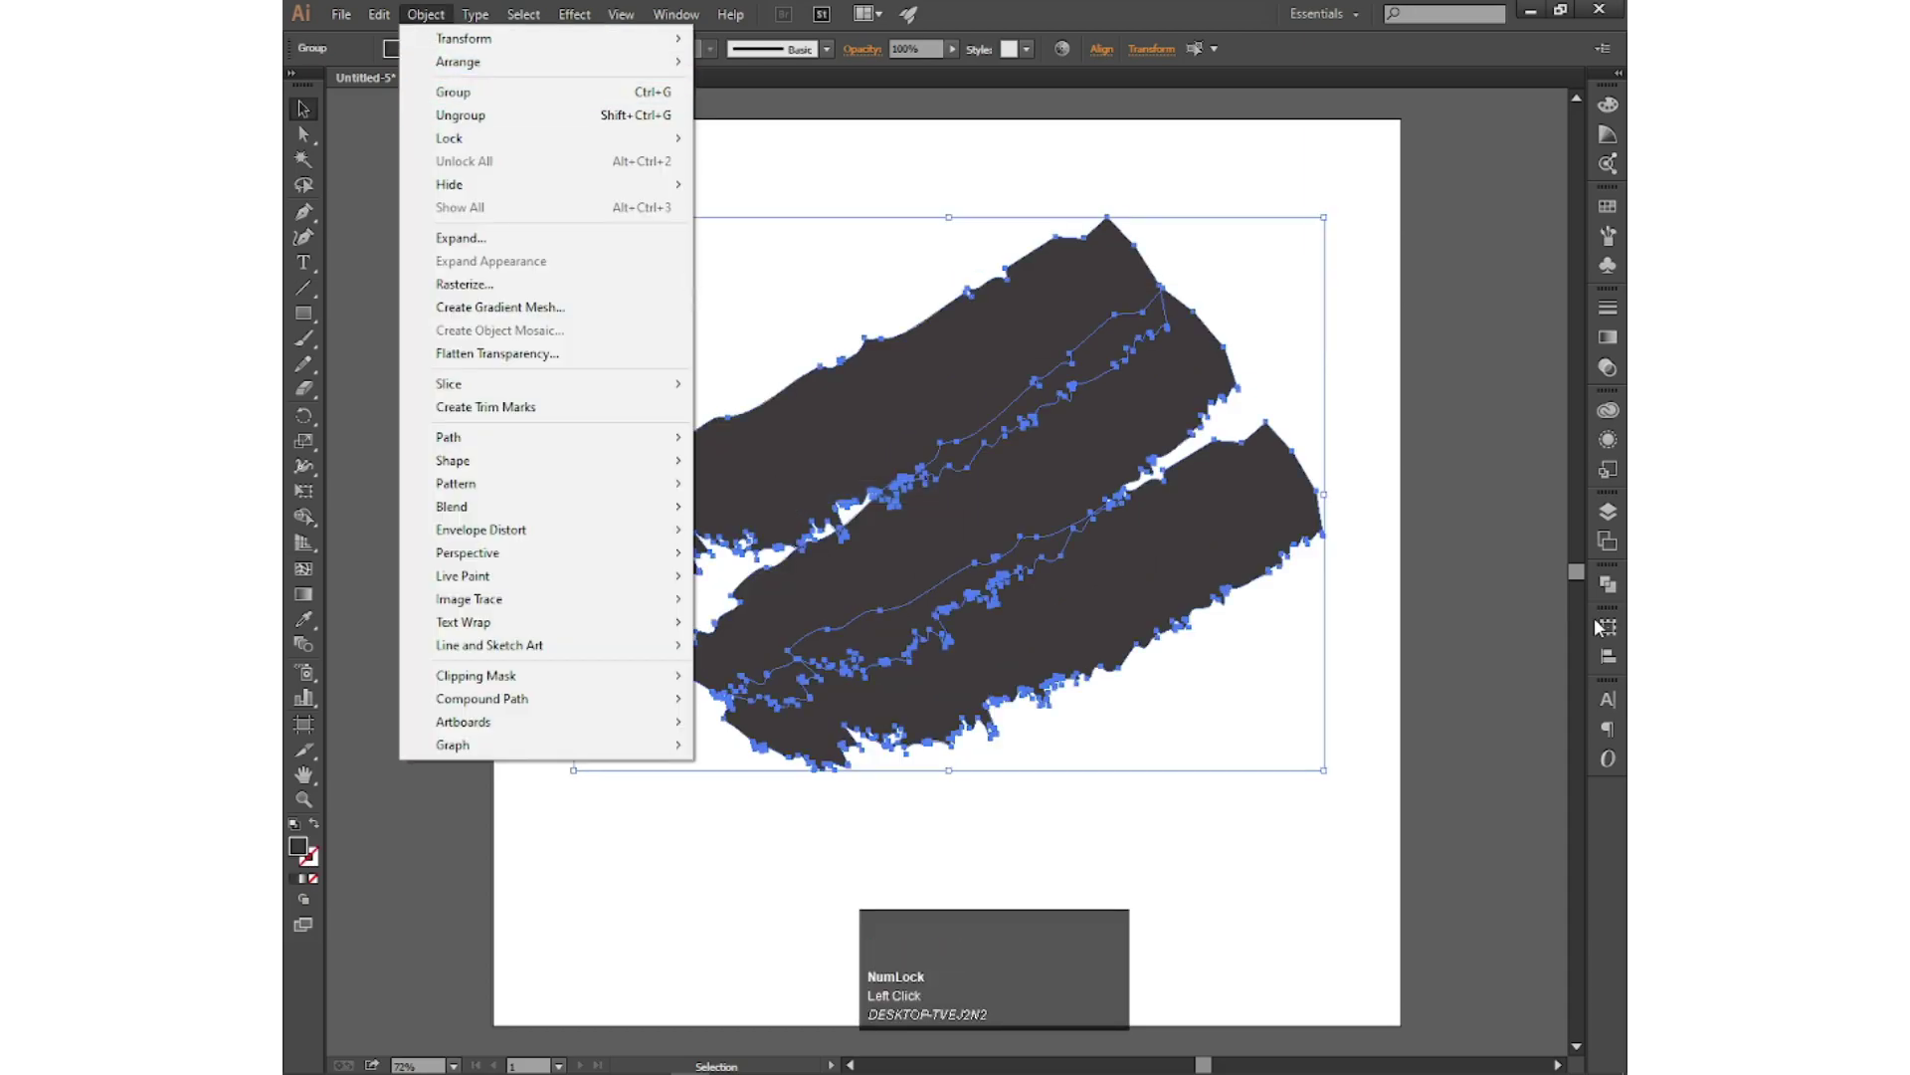
click(1608, 584)
click(1362, 616)
Step: Make the united brush shape a compound path
click(424, 15)
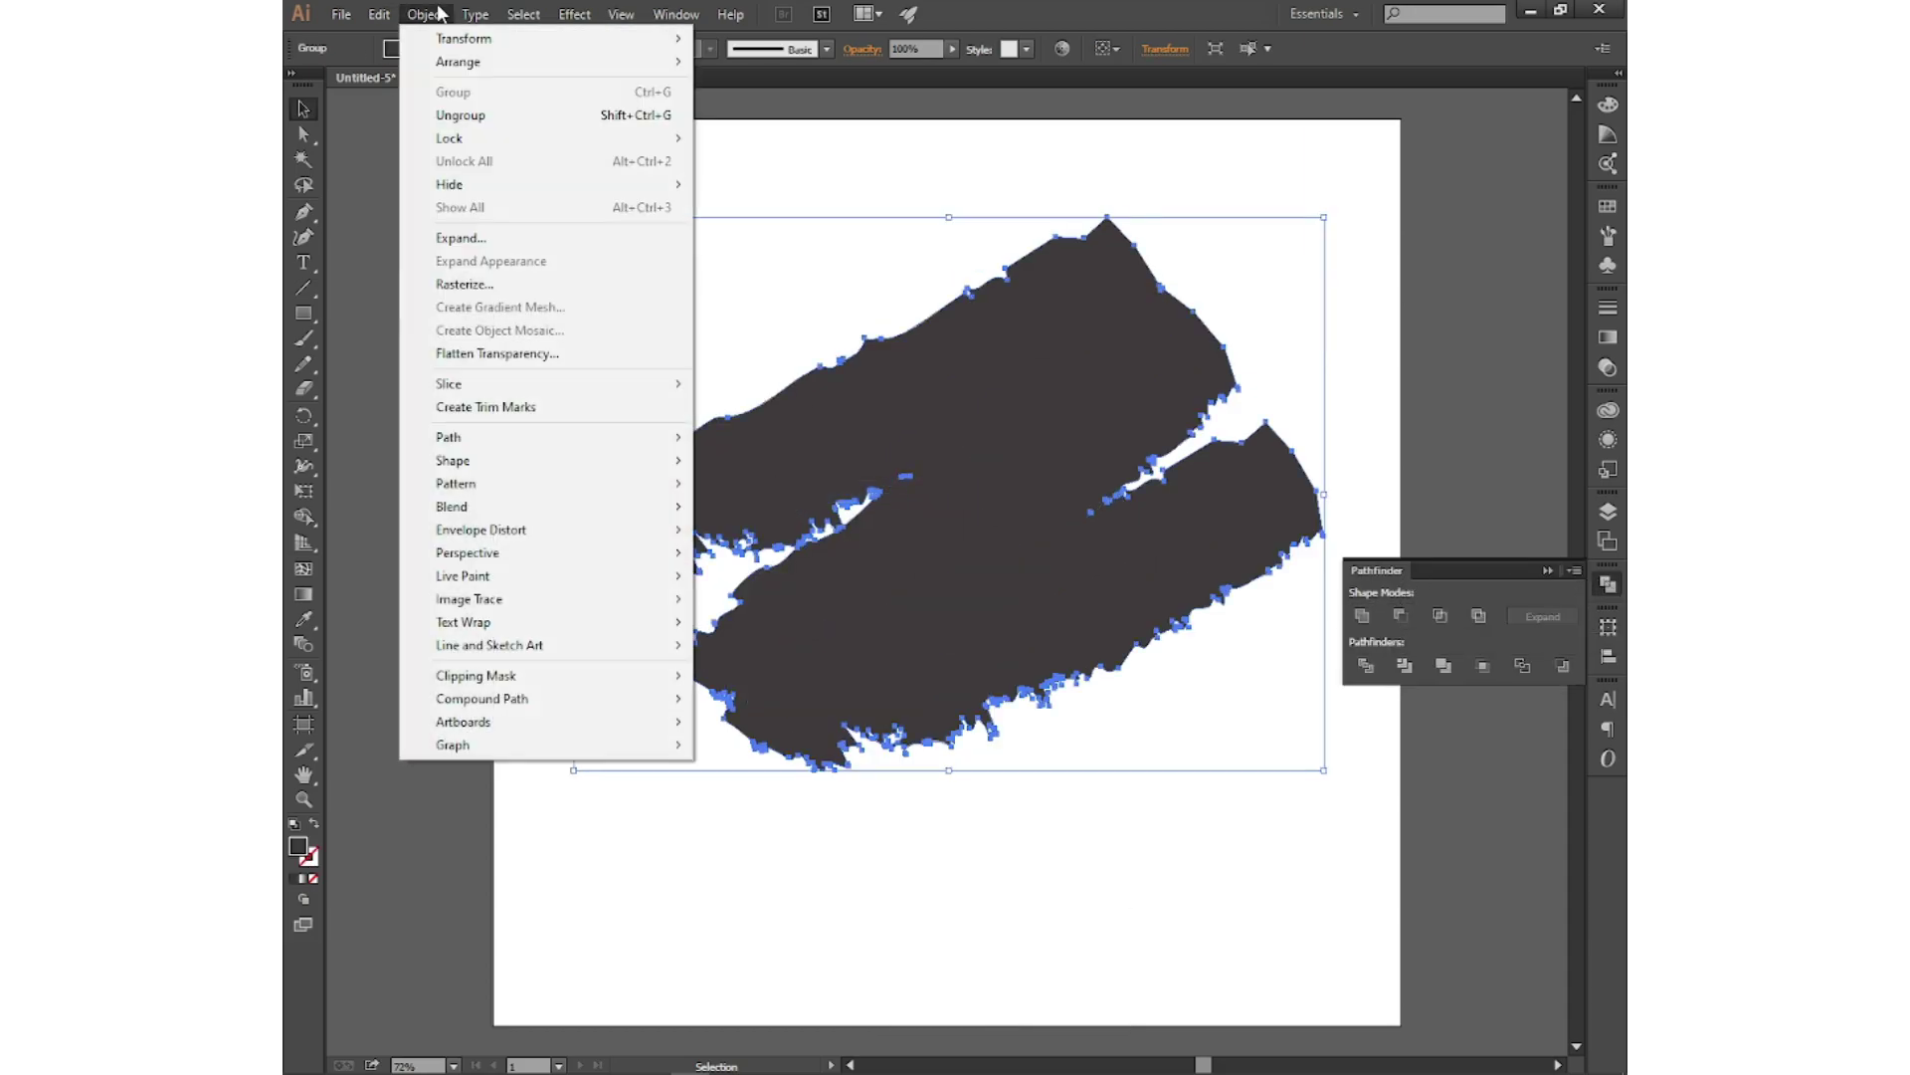
mouse_move(557, 699)
click(759, 702)
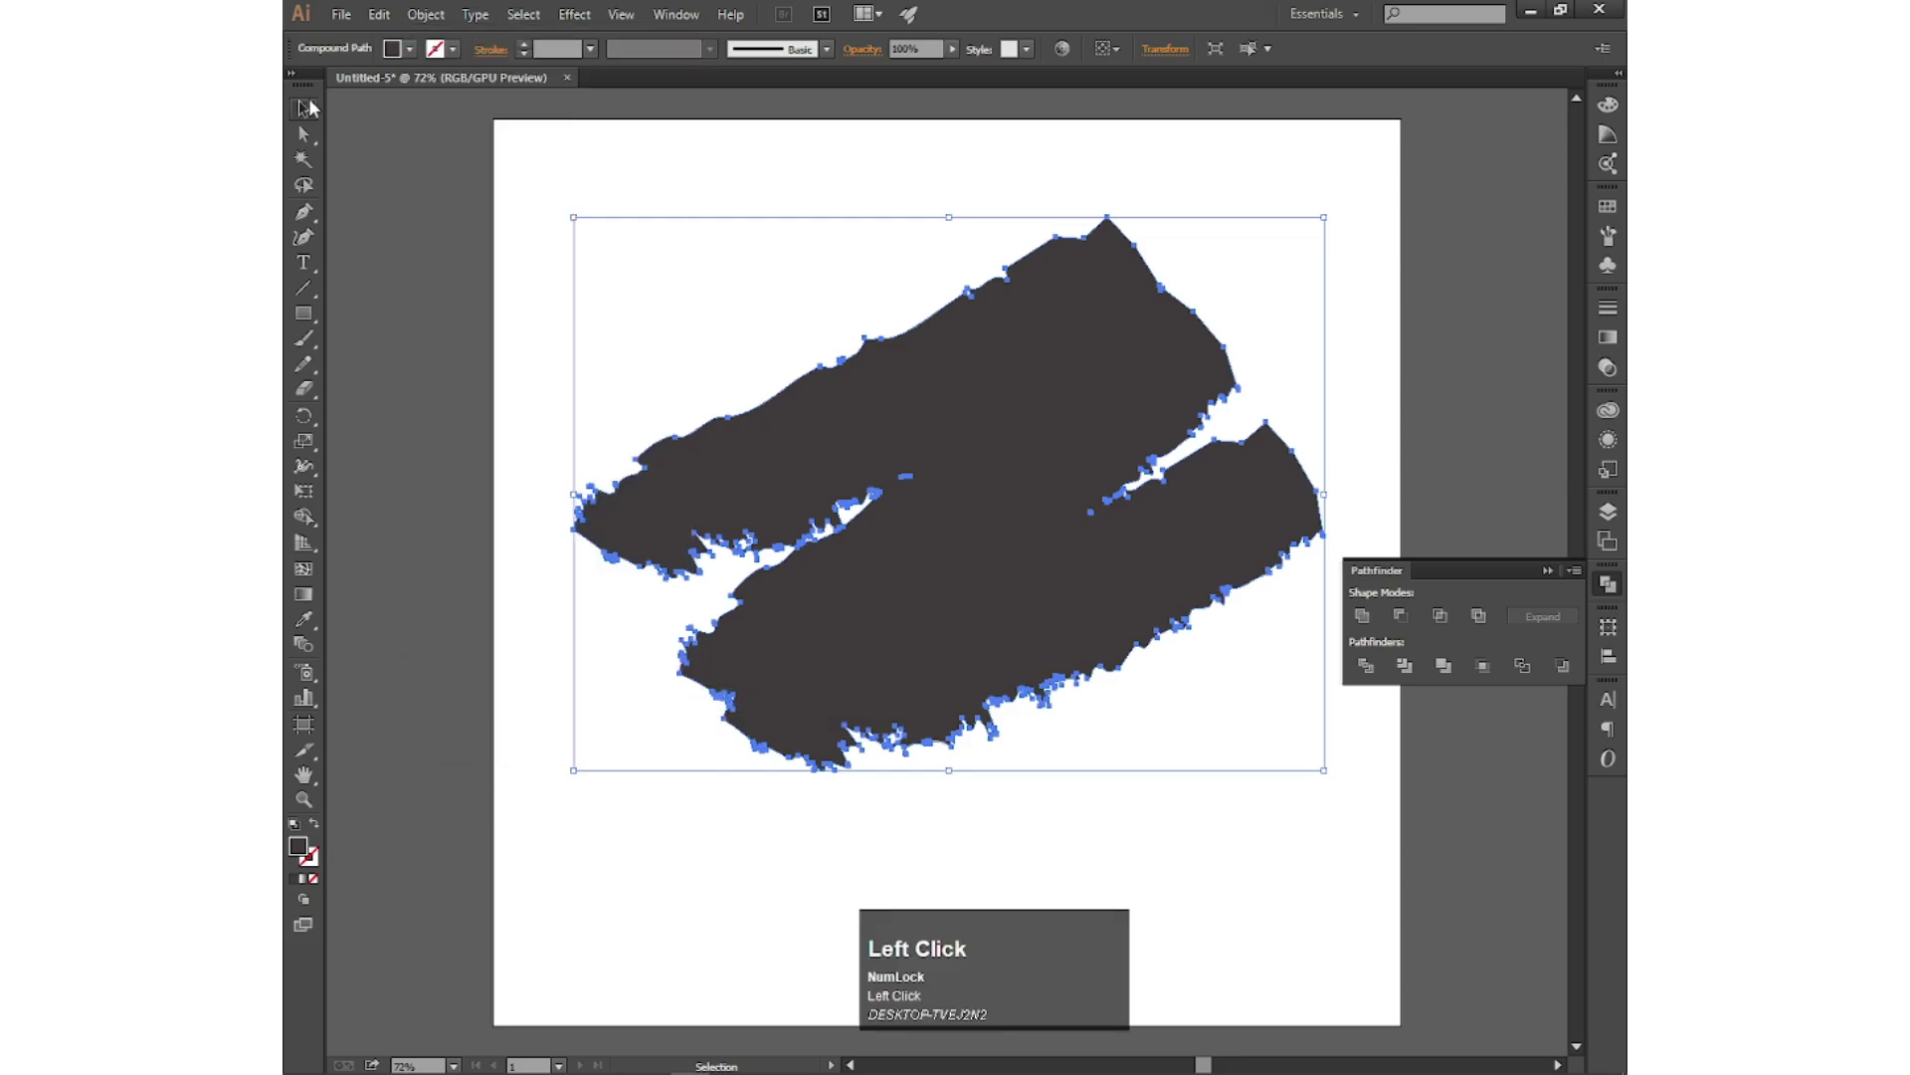
Step: Place the woman-with-shopping-bags-studio-yellow-background-isolated image from Downloads across the full width of the artboard
click(341, 14)
click(388, 376)
click(560, 219)
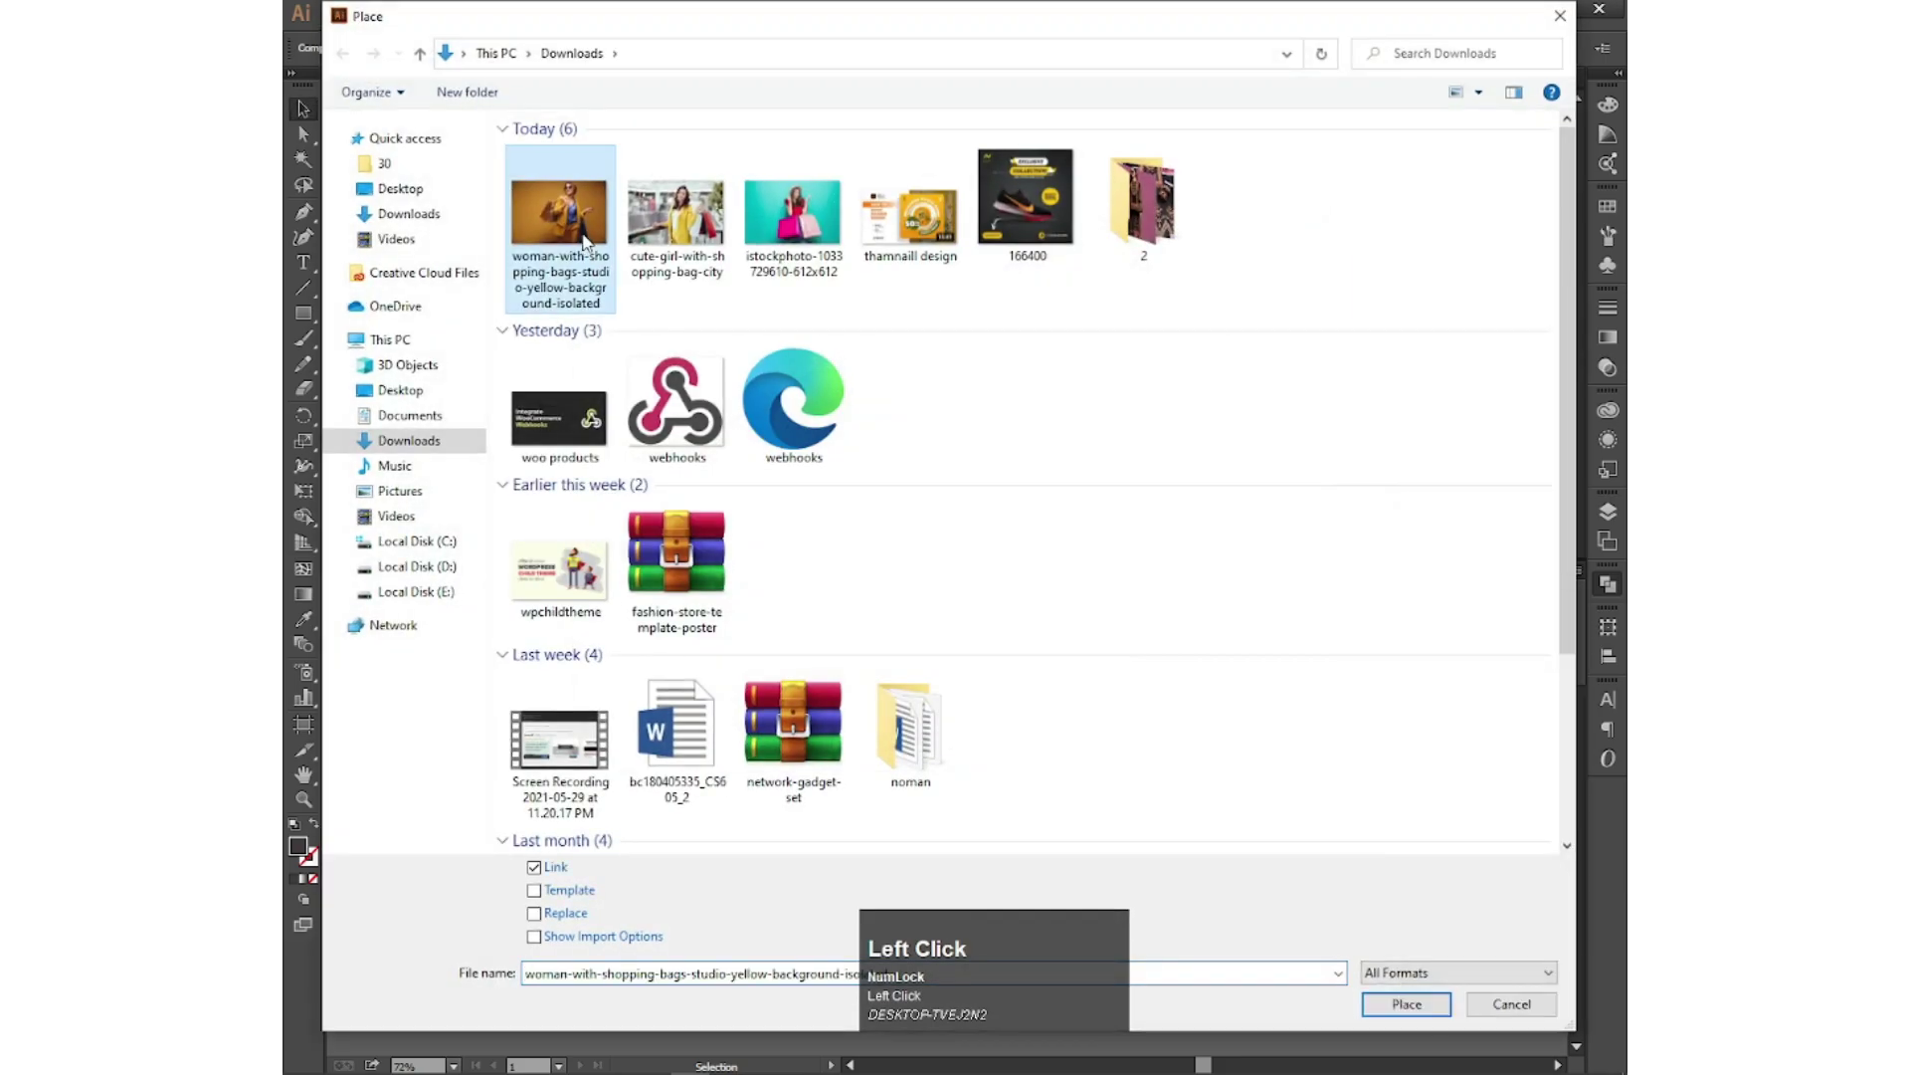
double_click(585, 242)
drag(498, 213, 1470, 828)
Step: Send the photo behind the brush shape and enlarge the shape proportionally to match the photo's height
right_click(585, 342)
mouse_move(642, 451)
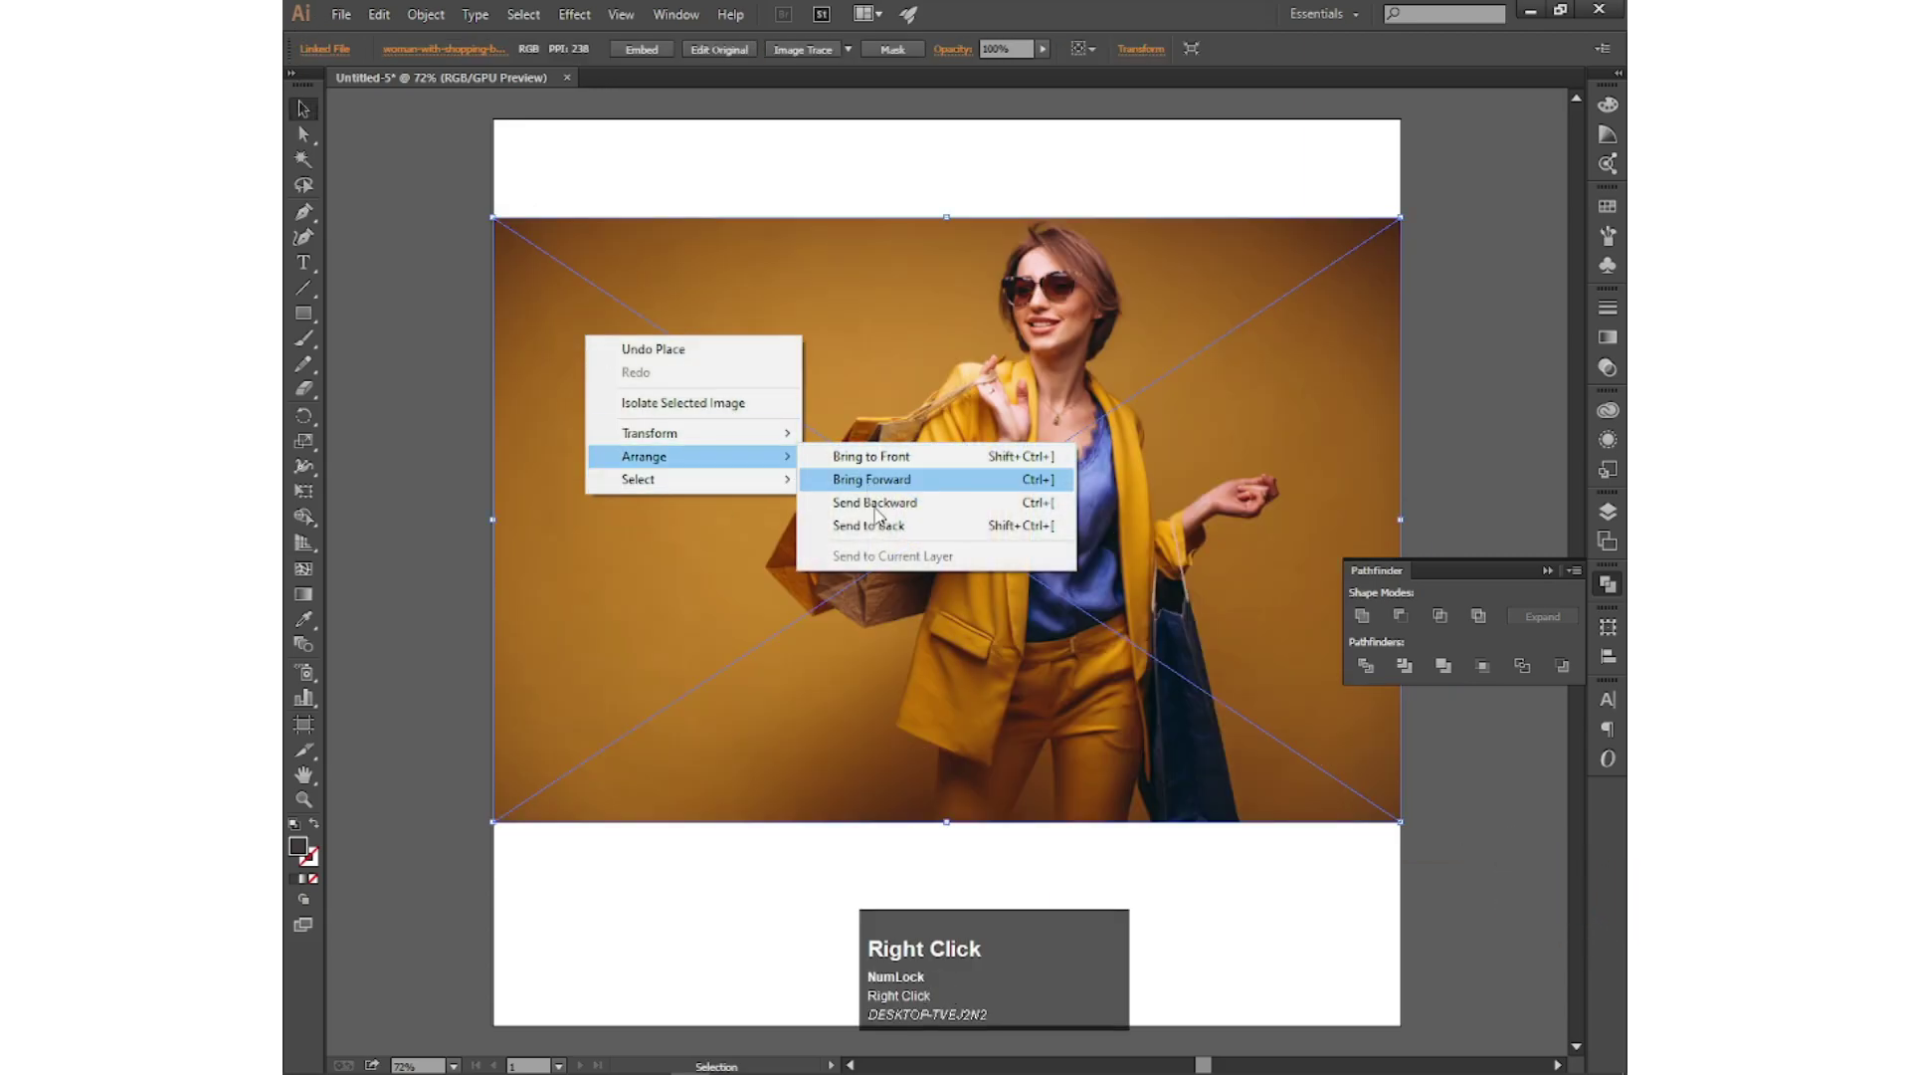
click(876, 541)
click(1018, 513)
drag(949, 772, 955, 822)
Step: Clip the photo to the brush shape with a clipping mask
shift+click(832, 237)
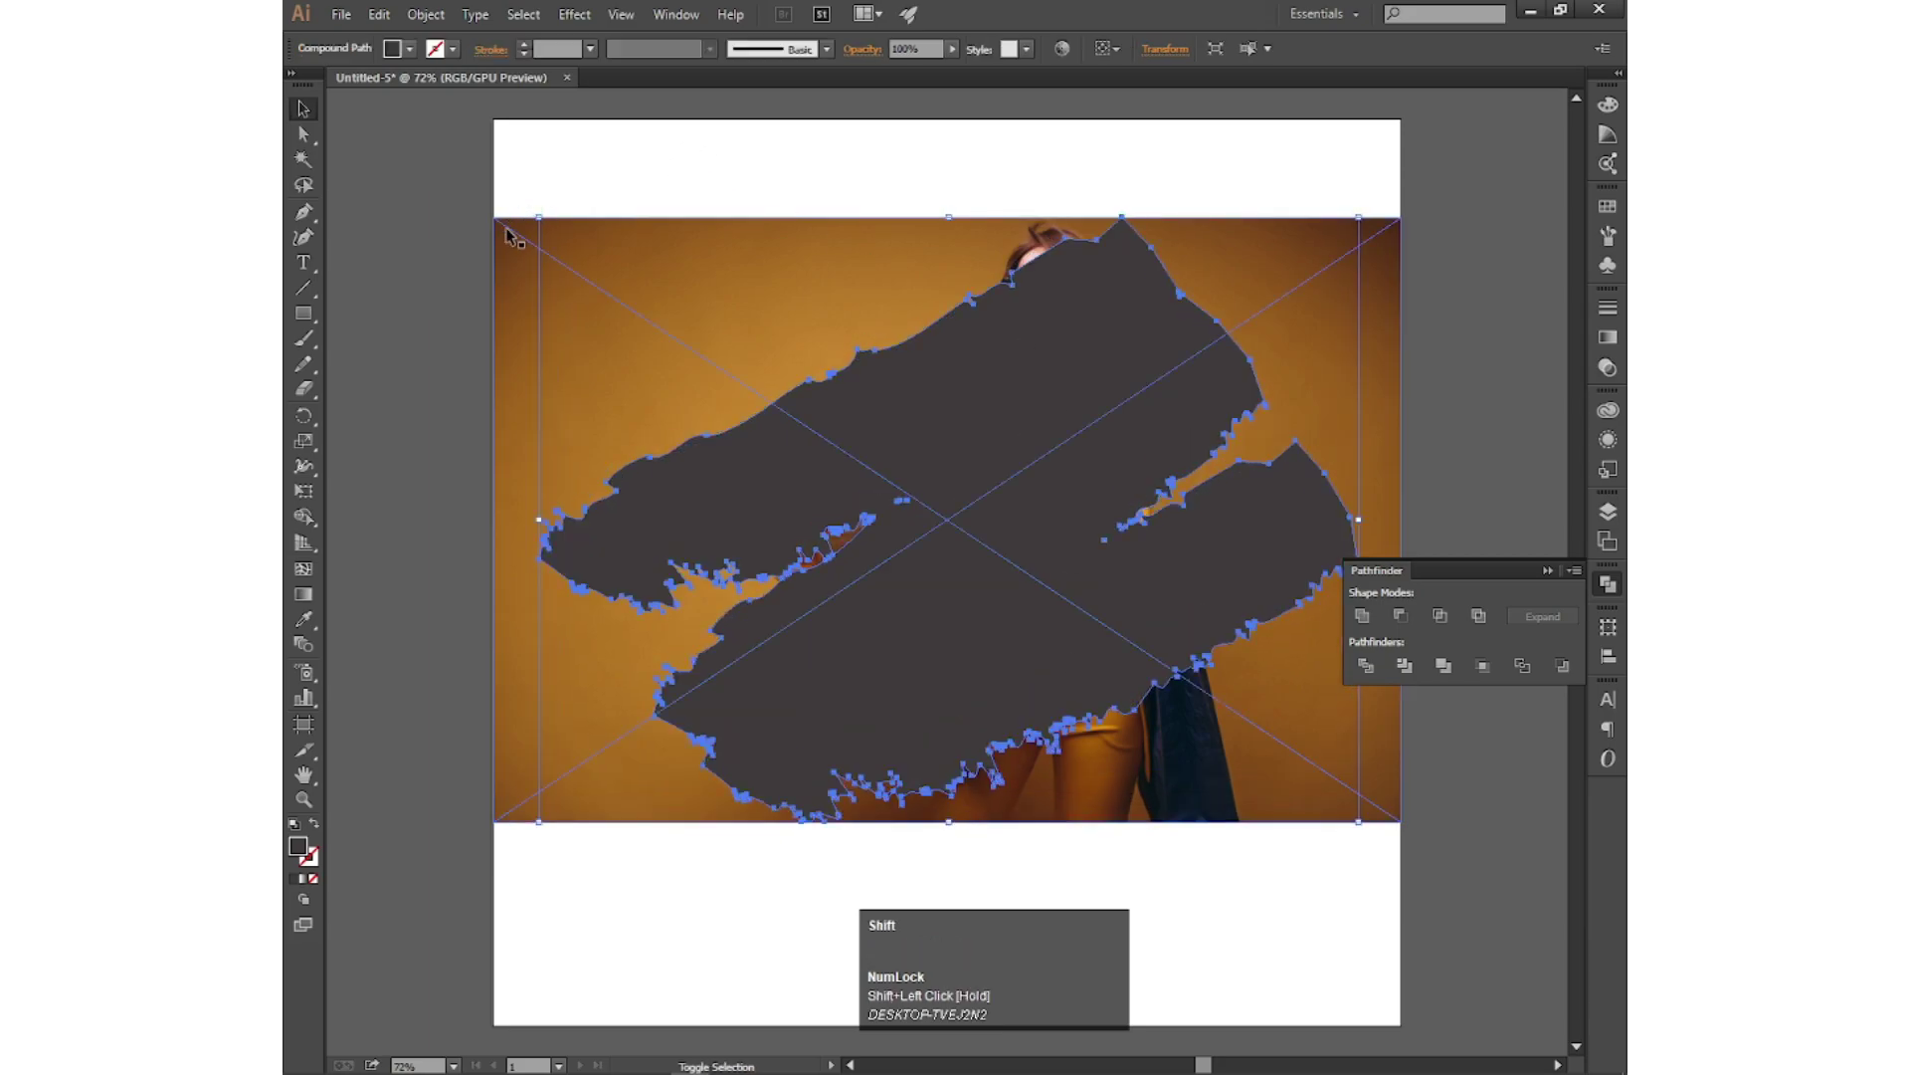
click(386, 14)
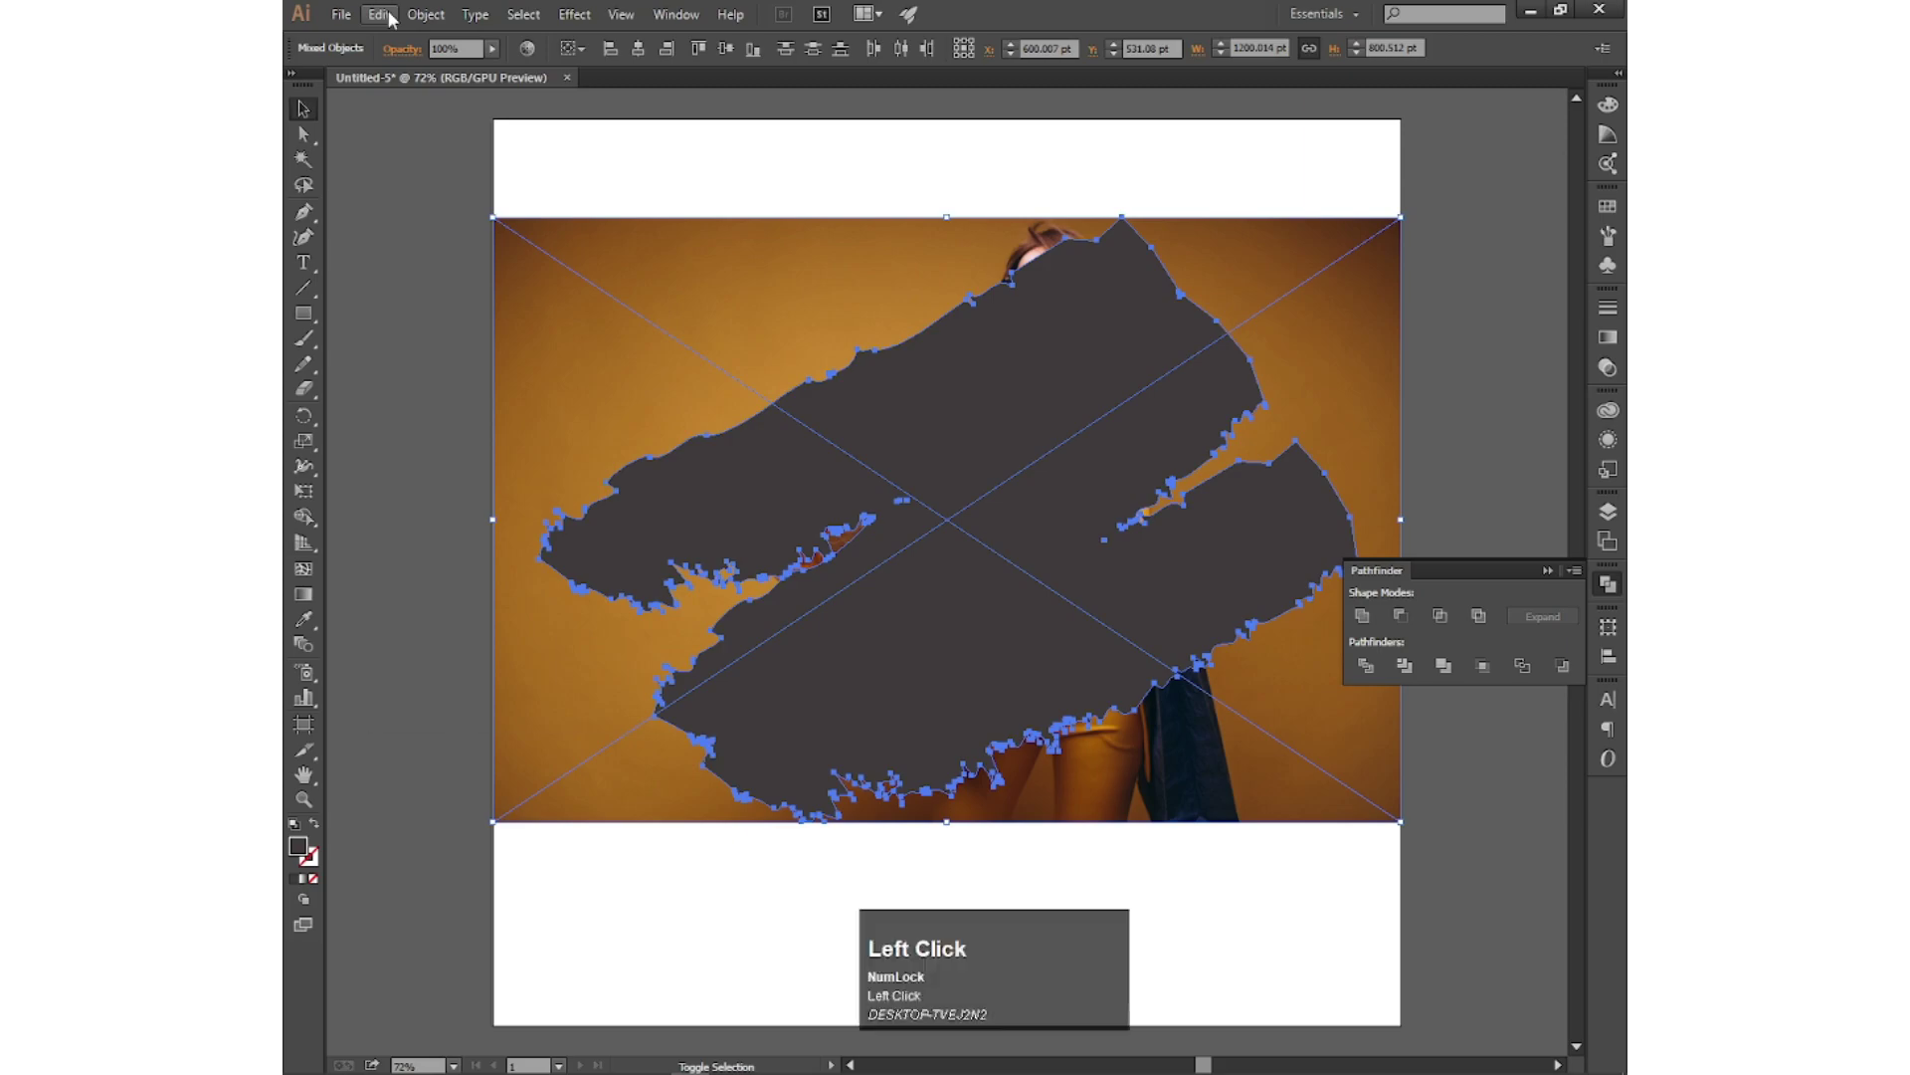
click(739, 677)
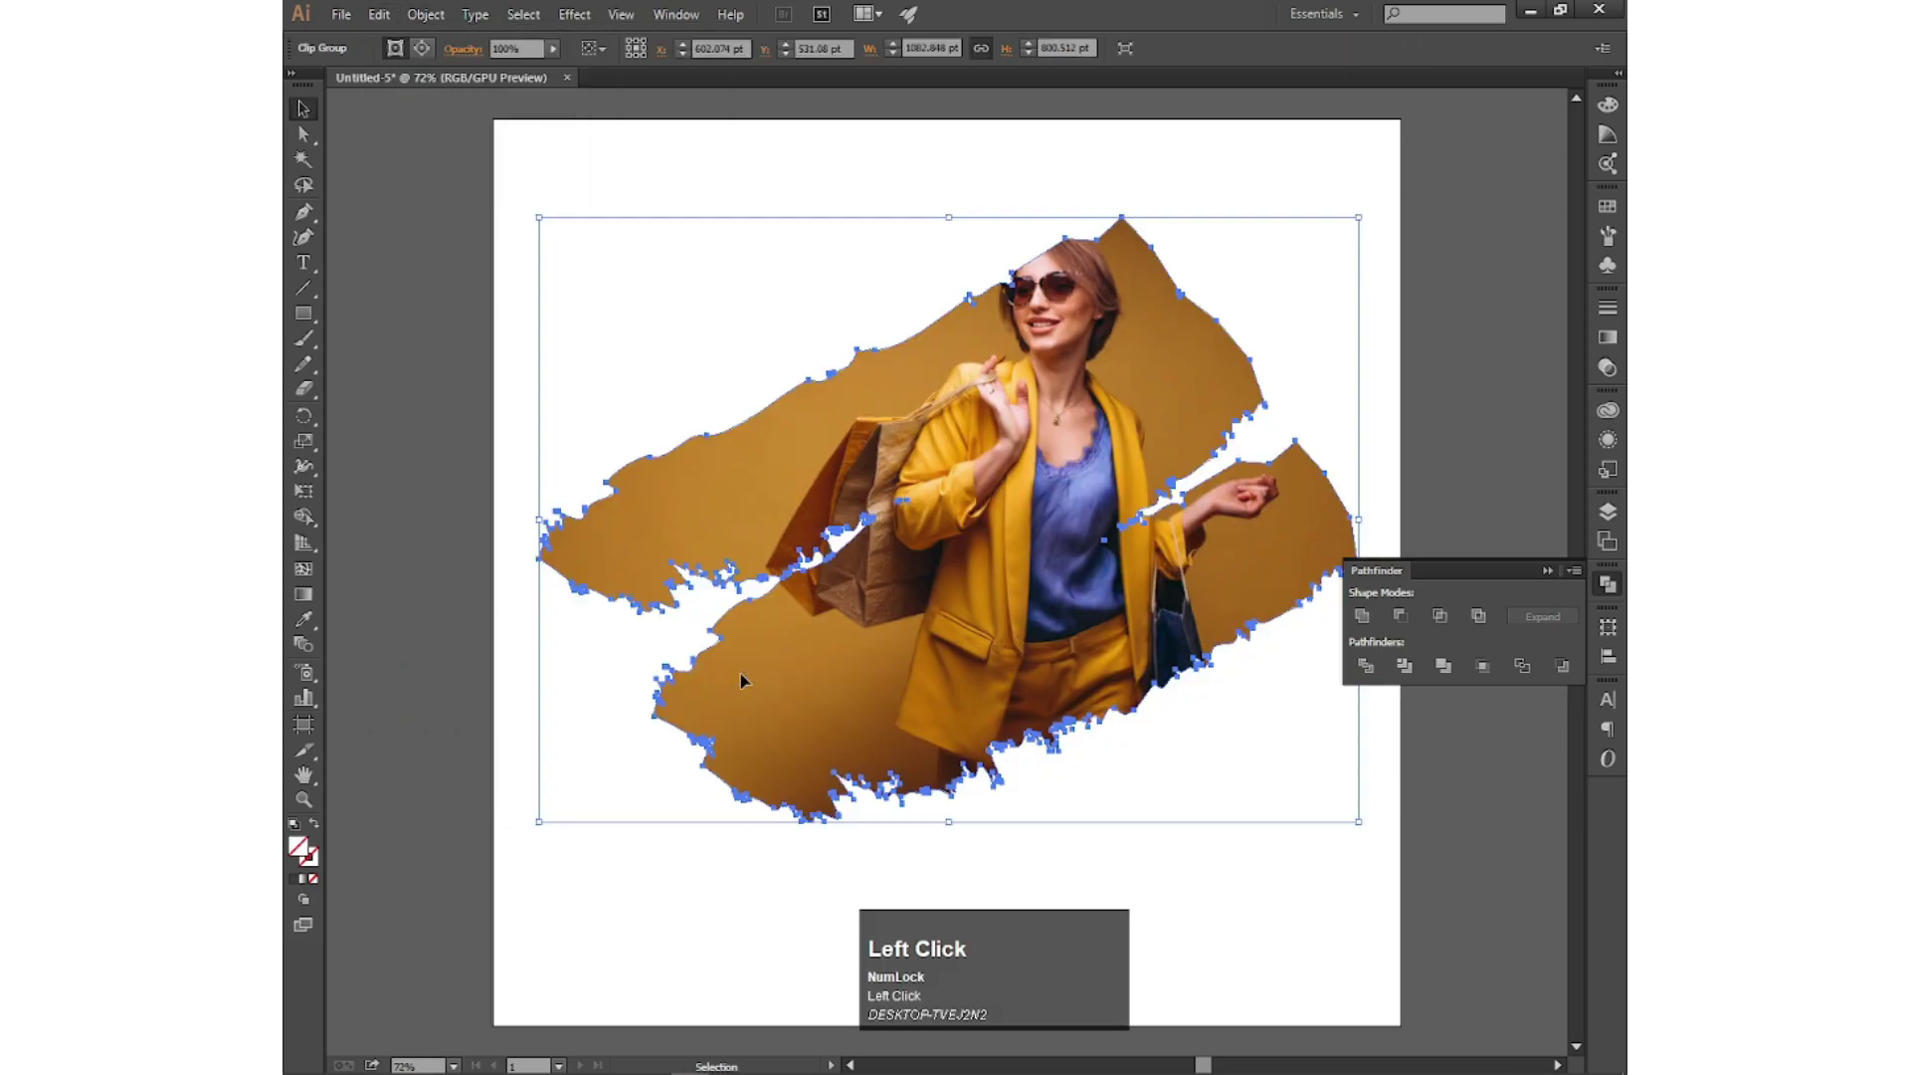
Step: Shift the photo slightly to the right inside the clipping mask so the woman's head fits within the shape
mouse_move(1161, 418)
mouse_down()
mouse_move(1196, 404)
mouse_move(1131, 428)
mouse_up()
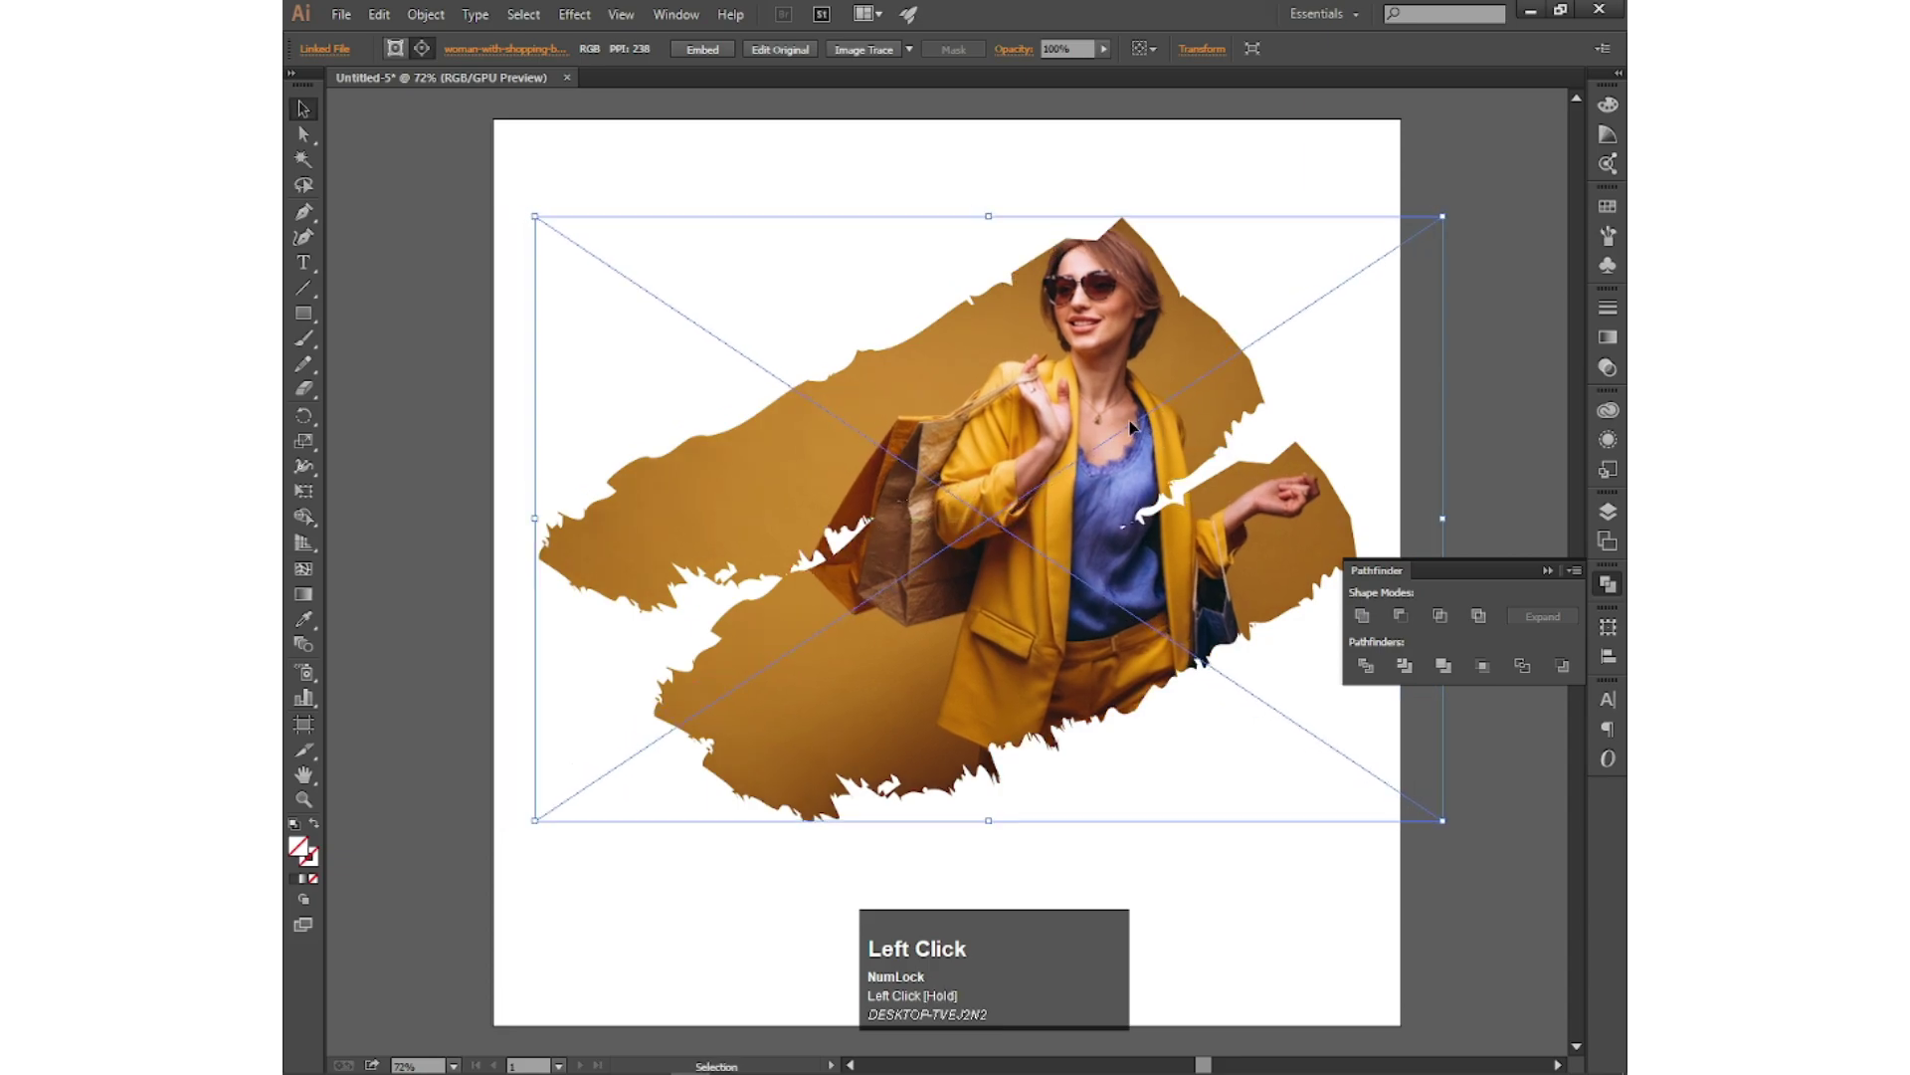
click(1549, 569)
click(710, 199)
Step: Align the clipped photo to the artboard, centred both horizontally and vertically
click(1015, 482)
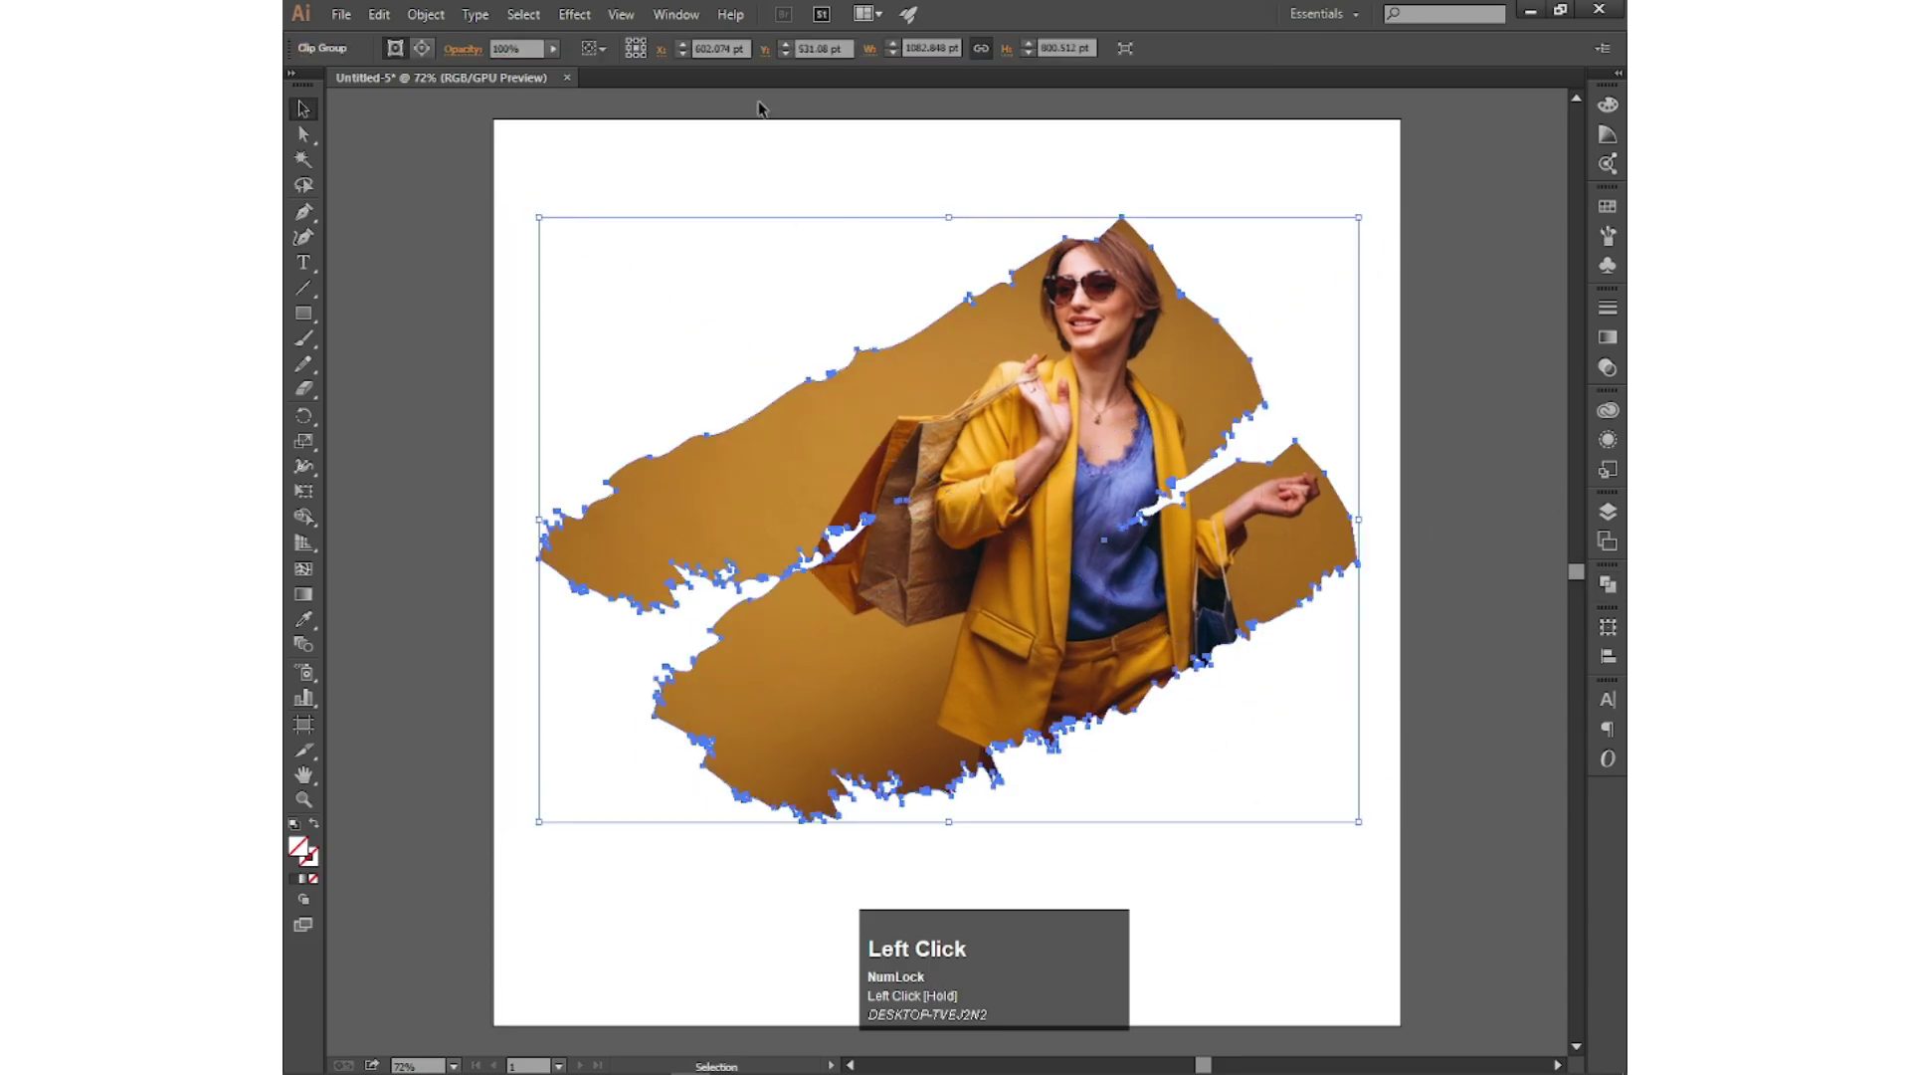
click(599, 50)
click(640, 118)
click(659, 48)
click(748, 49)
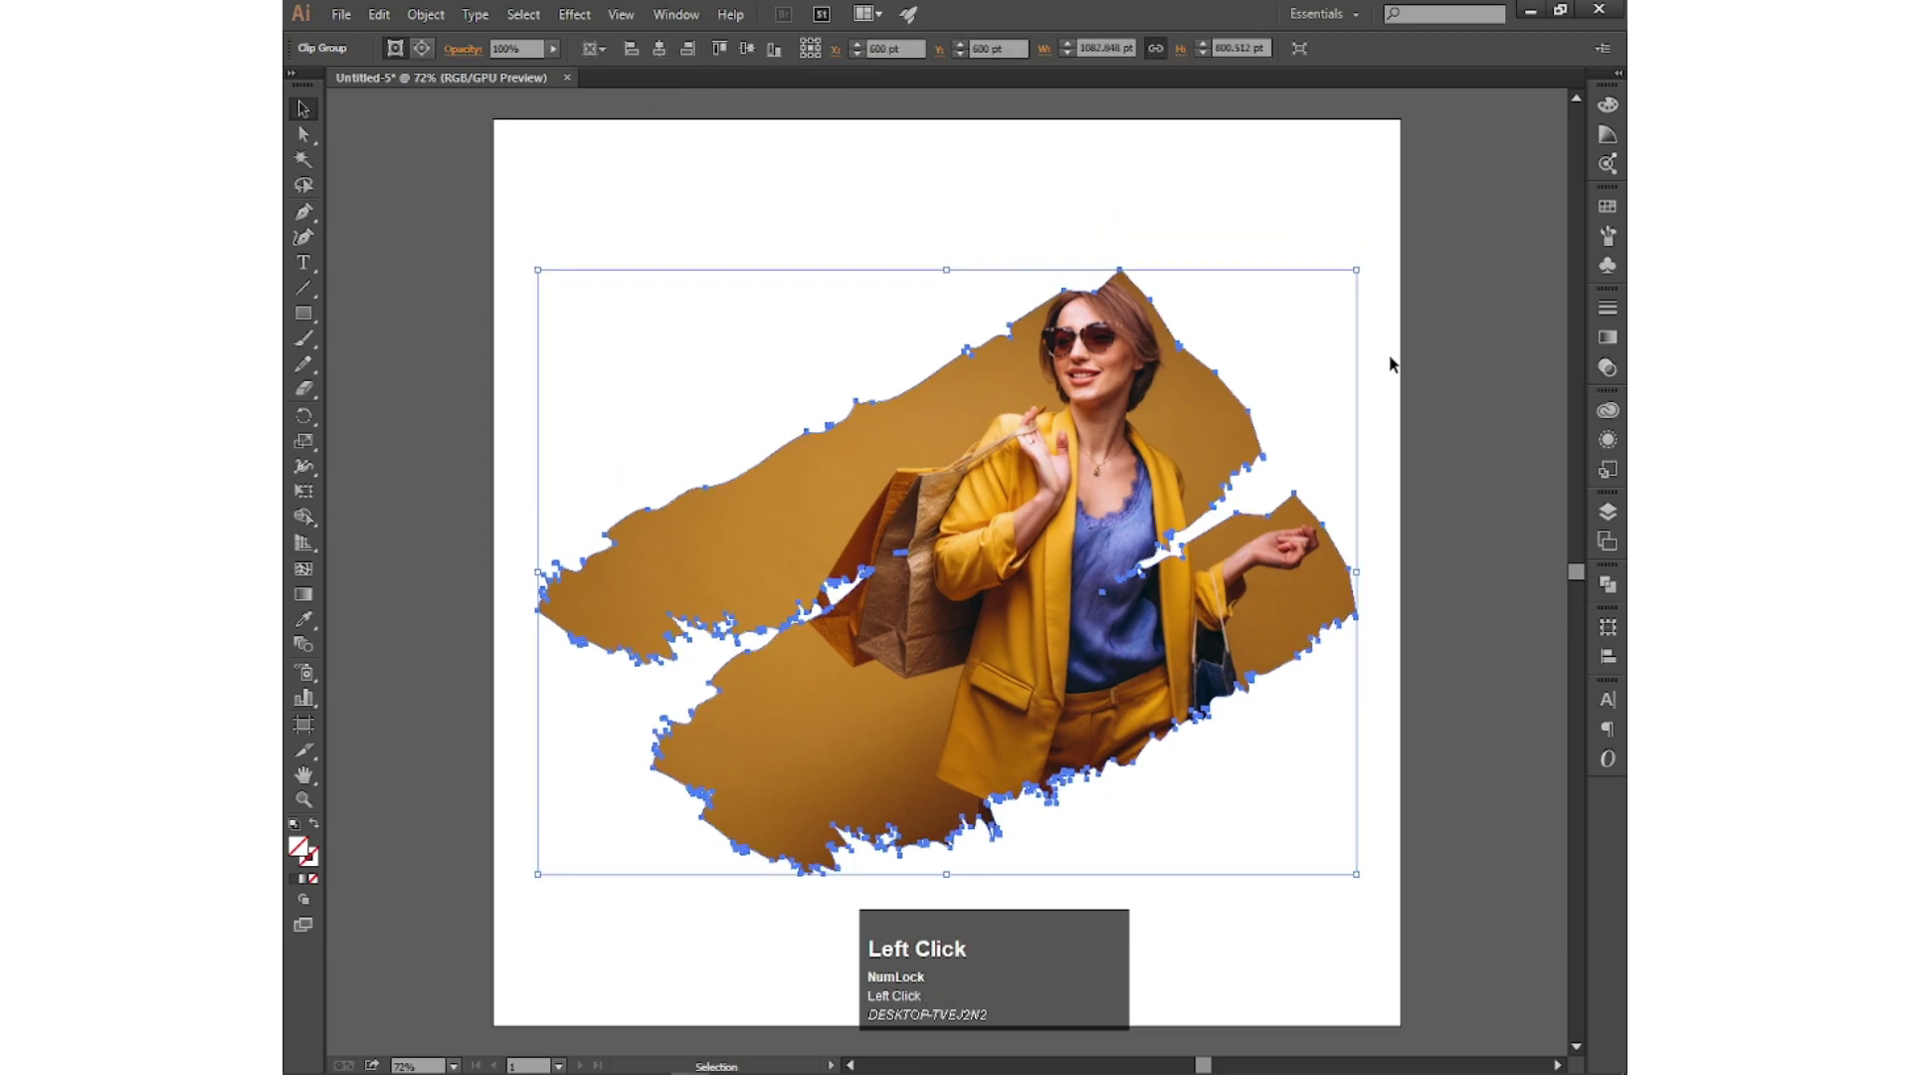
click(1423, 368)
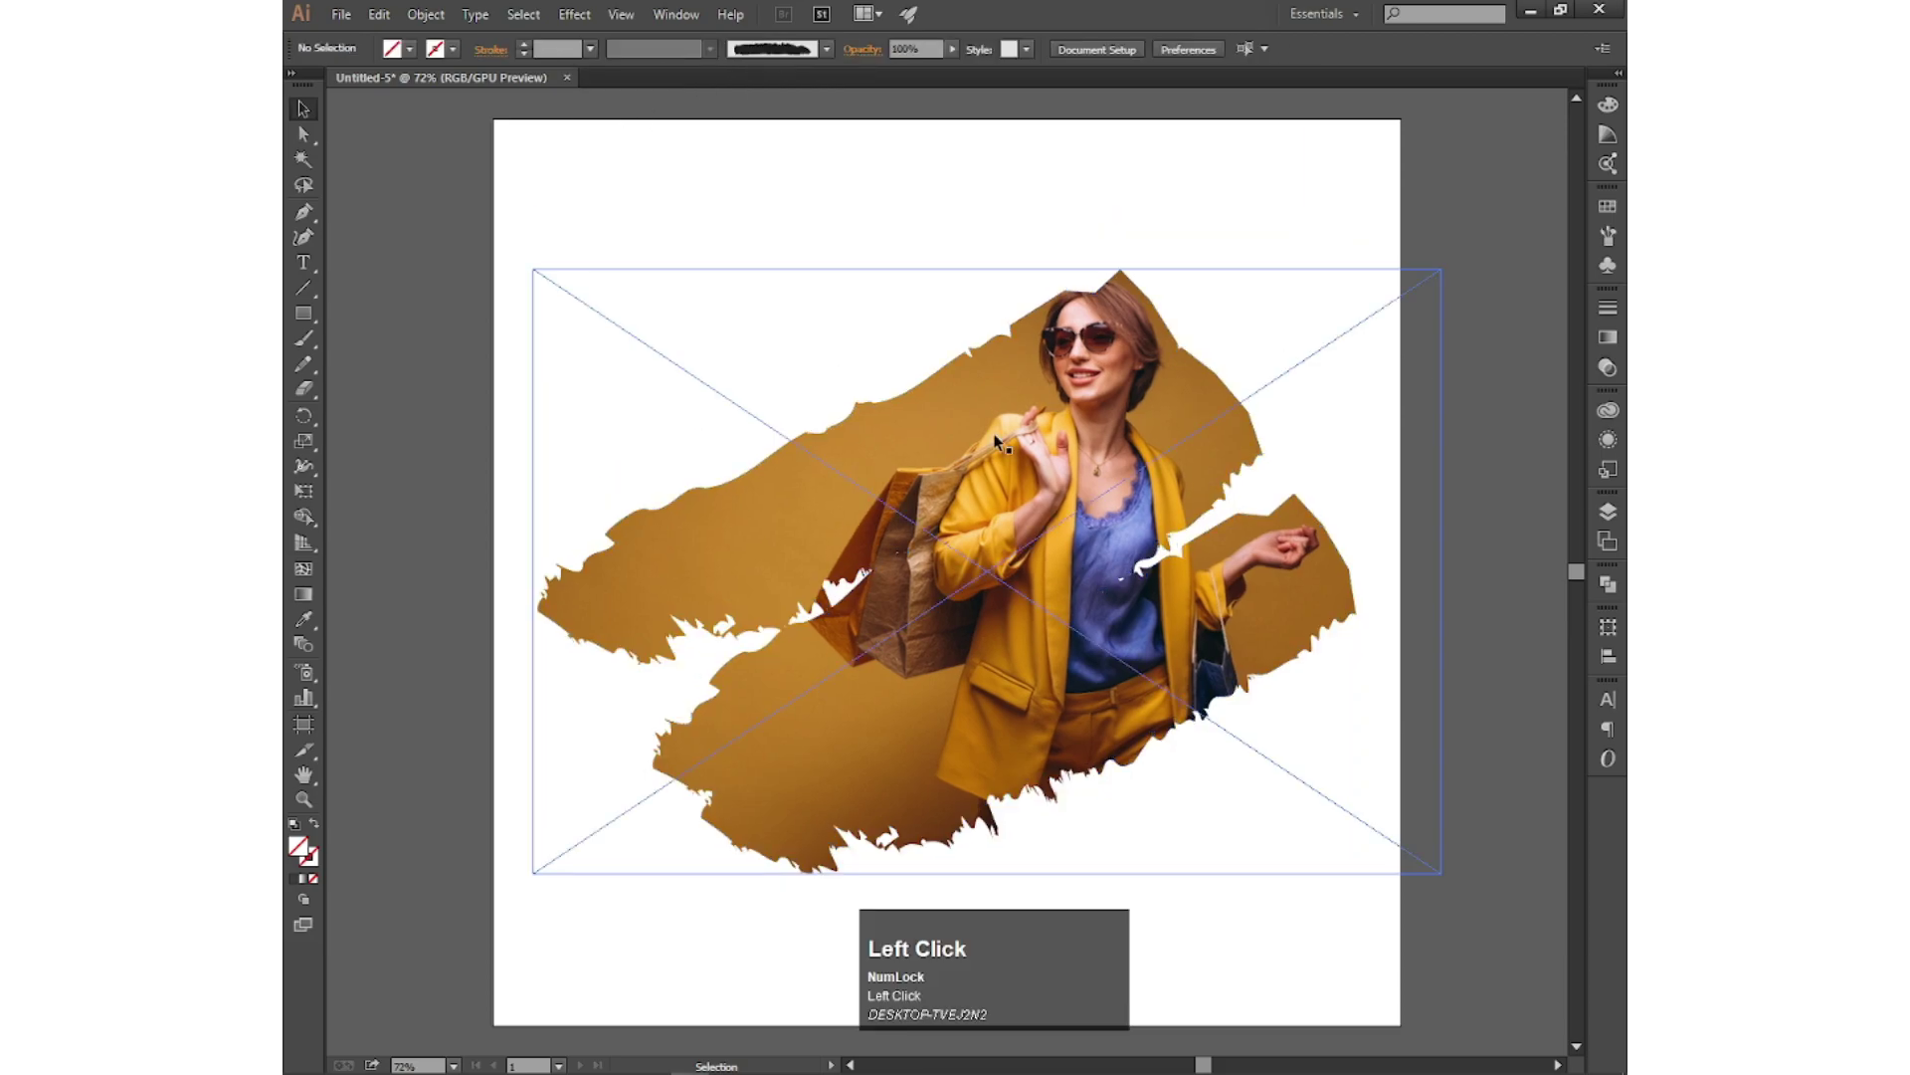
Step: Copy the clipped photo group and lock the original in place
click(1145, 418)
click(379, 14)
click(416, 117)
click(430, 16)
mouse_move(450, 139)
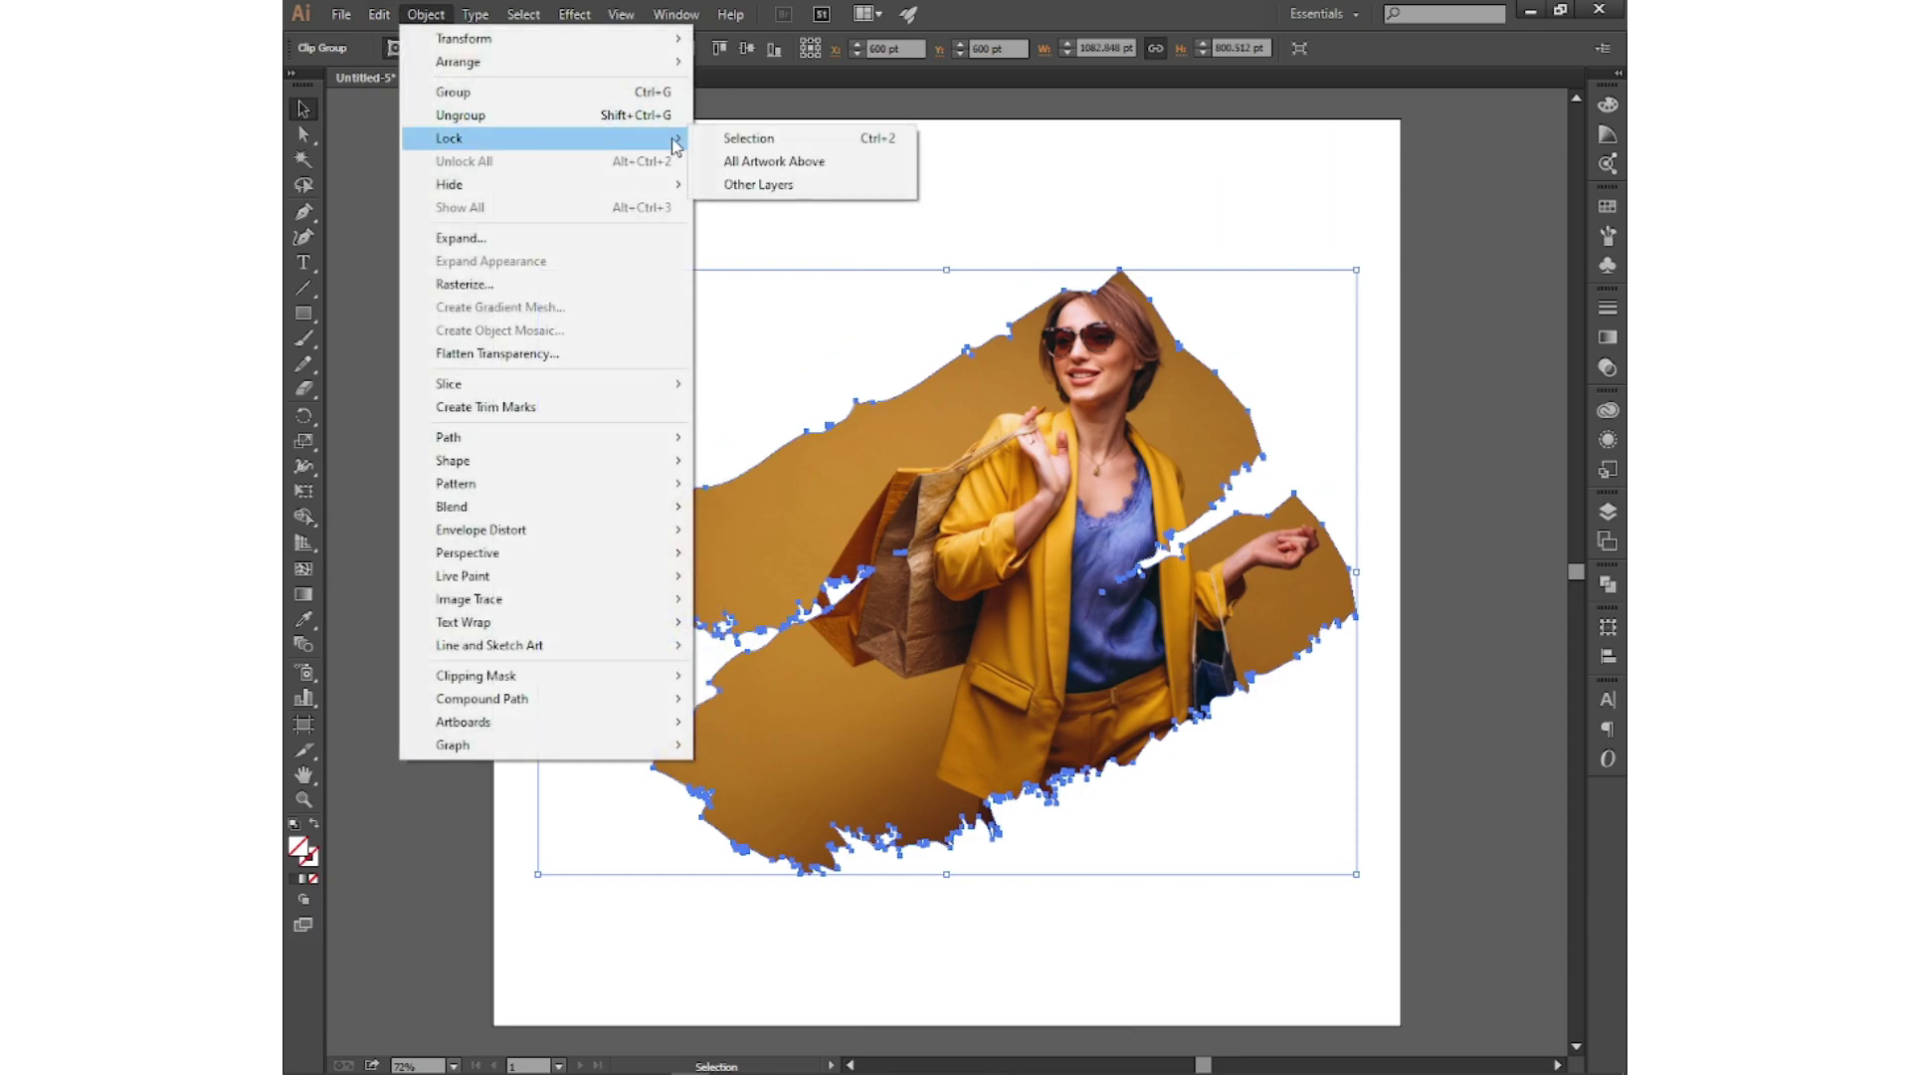
click(767, 141)
Step: Add the text "summer" near the artboard's upper left corner and set its font size to 68 pt
click(311, 271)
click(564, 169)
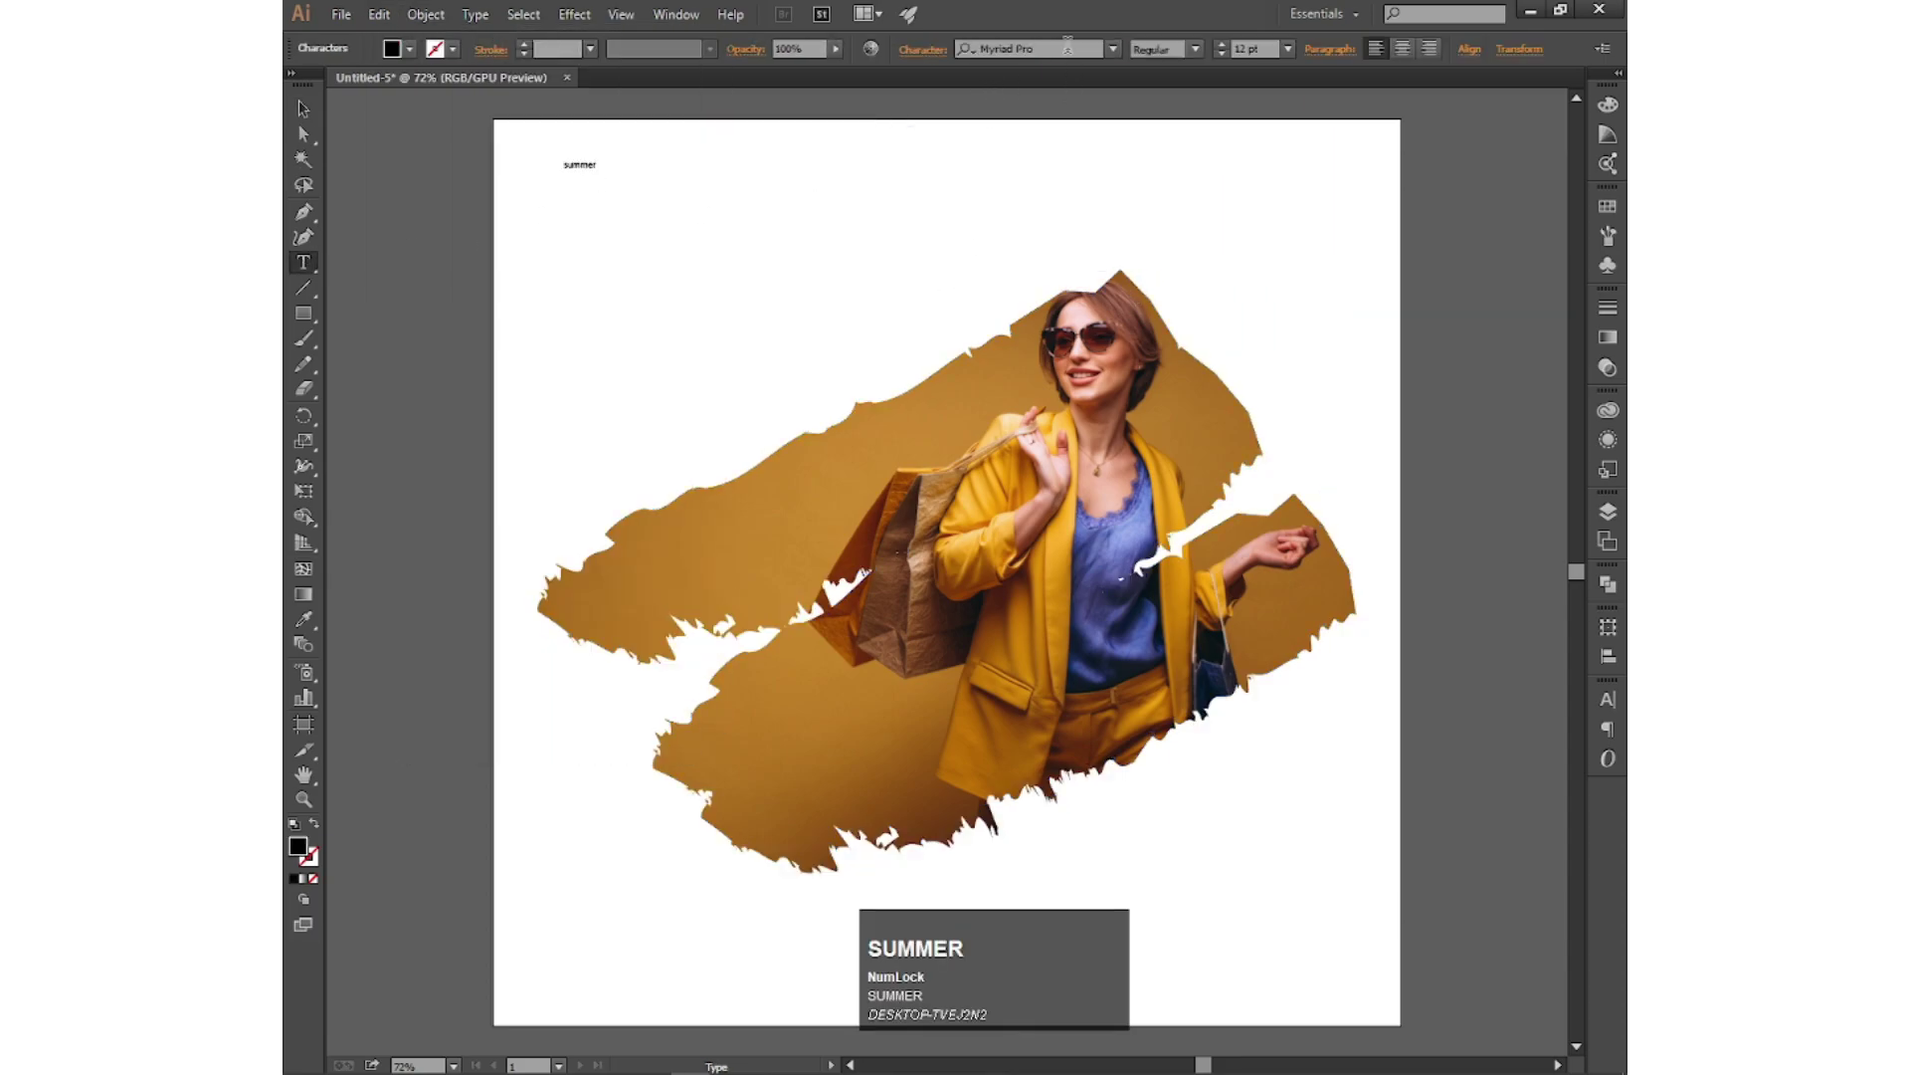
text(se)
click(1063, 241)
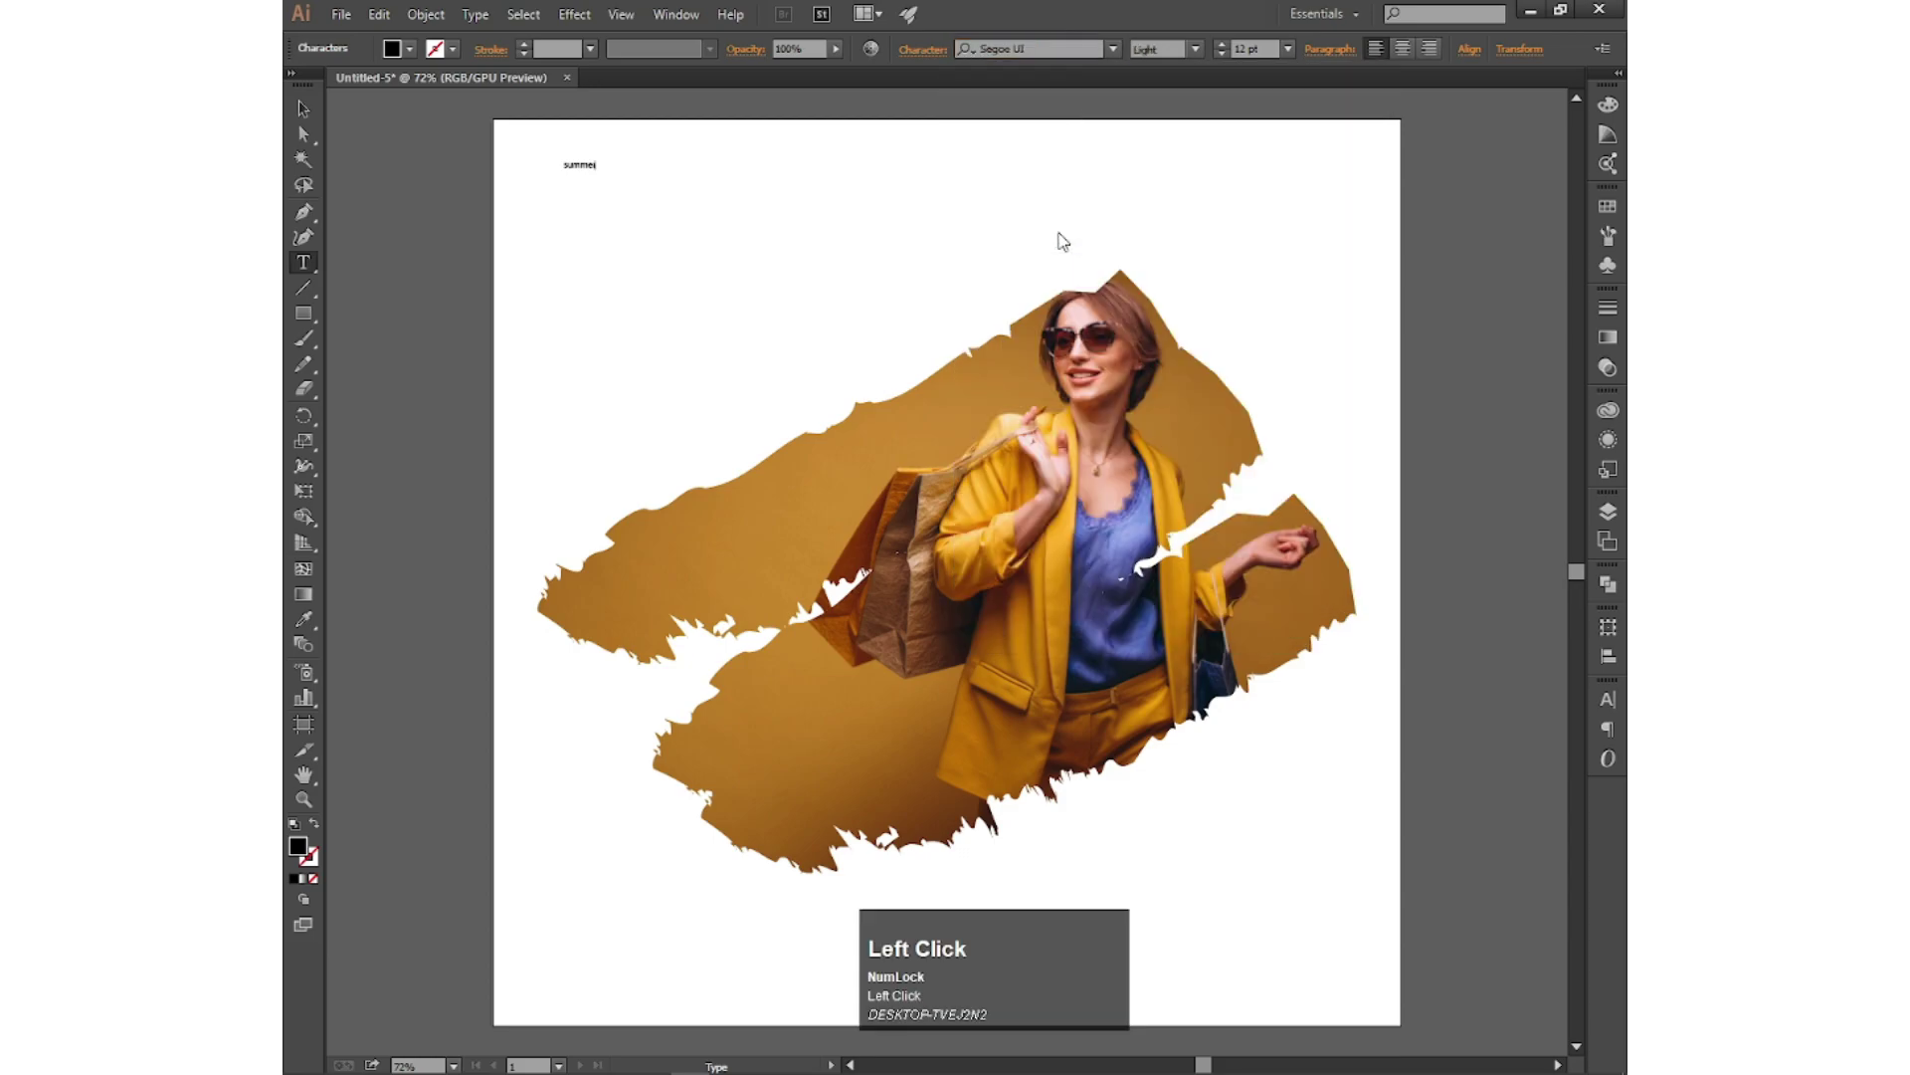
click(304, 109)
click(1191, 54)
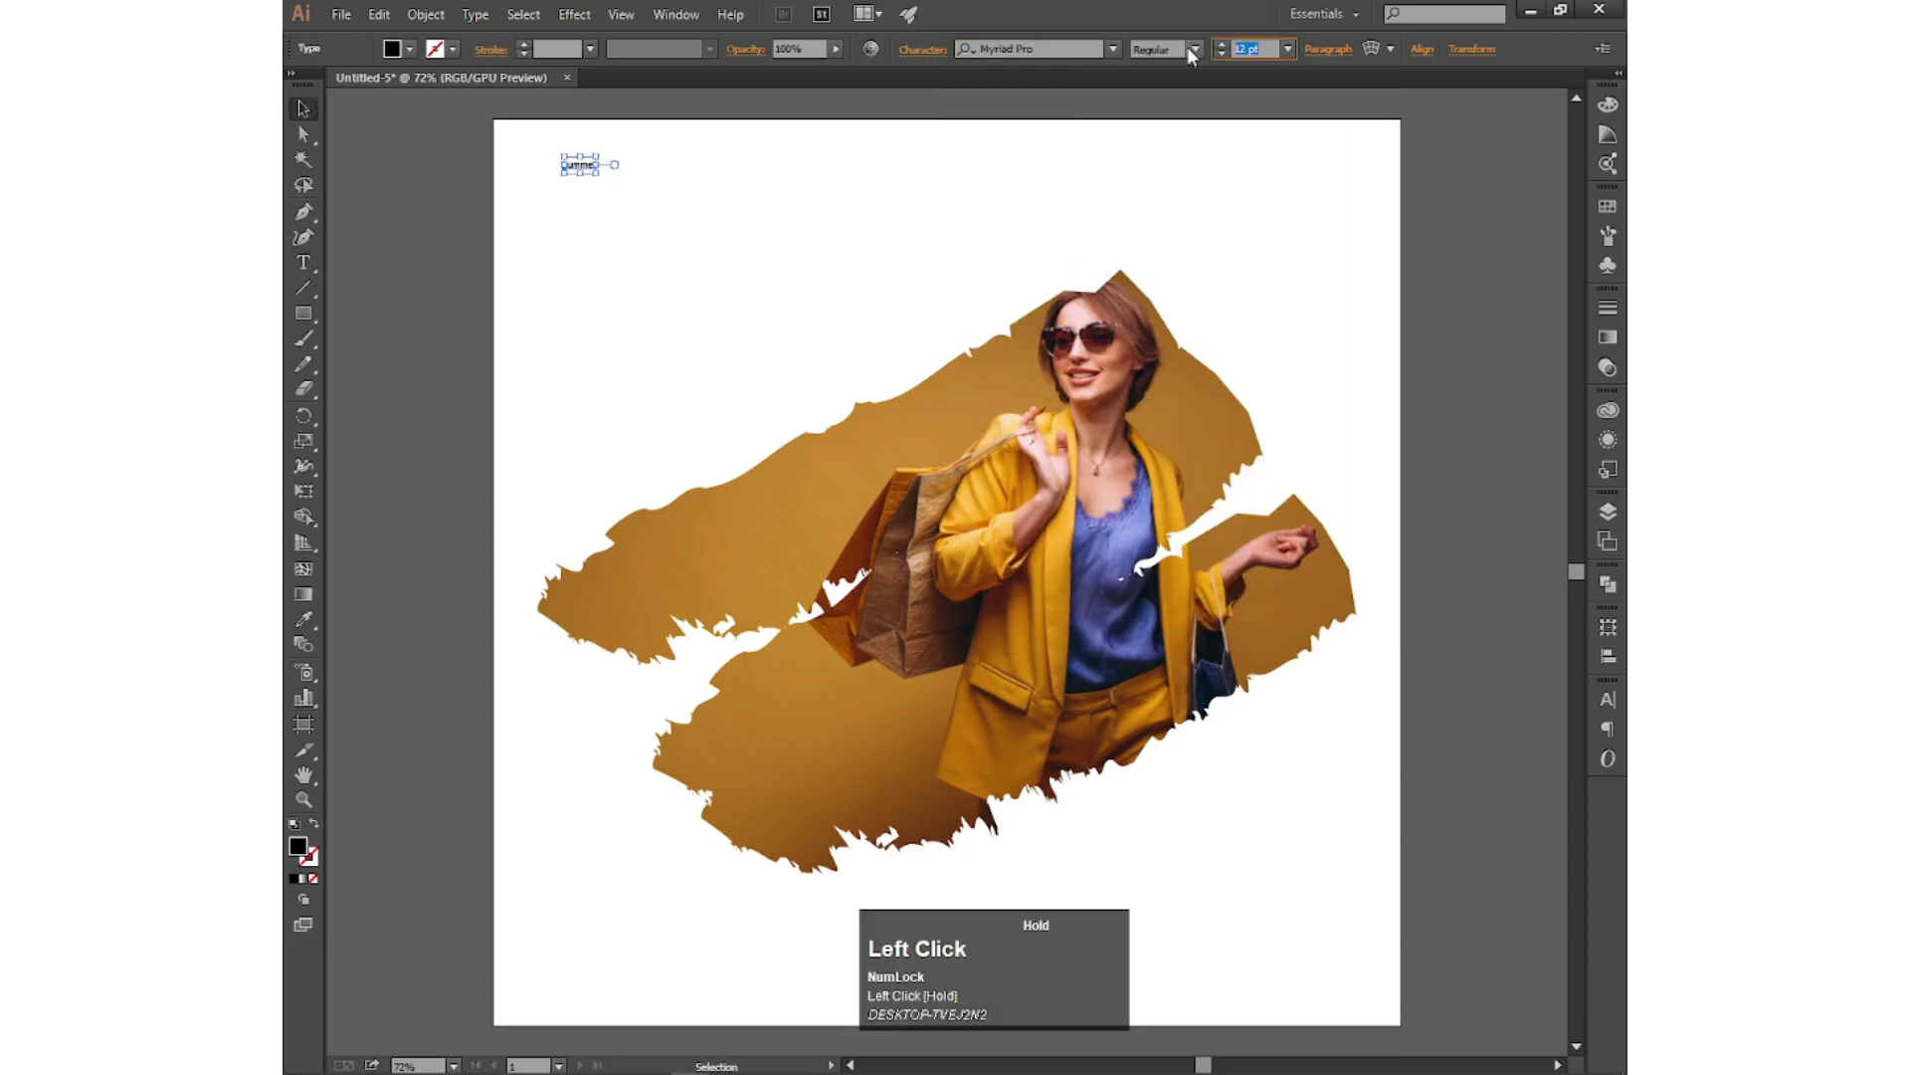
key(Return)
Step: Duplicate the "summer" text so that a copy sits directly below it
drag(644, 167, 639, 208)
click(380, 16)
click(412, 116)
click(380, 14)
click(426, 153)
Step: Replace the lower text copy with "FASHION"
key(t)
click(599, 204)
key(ctrl+a)
text(FA)
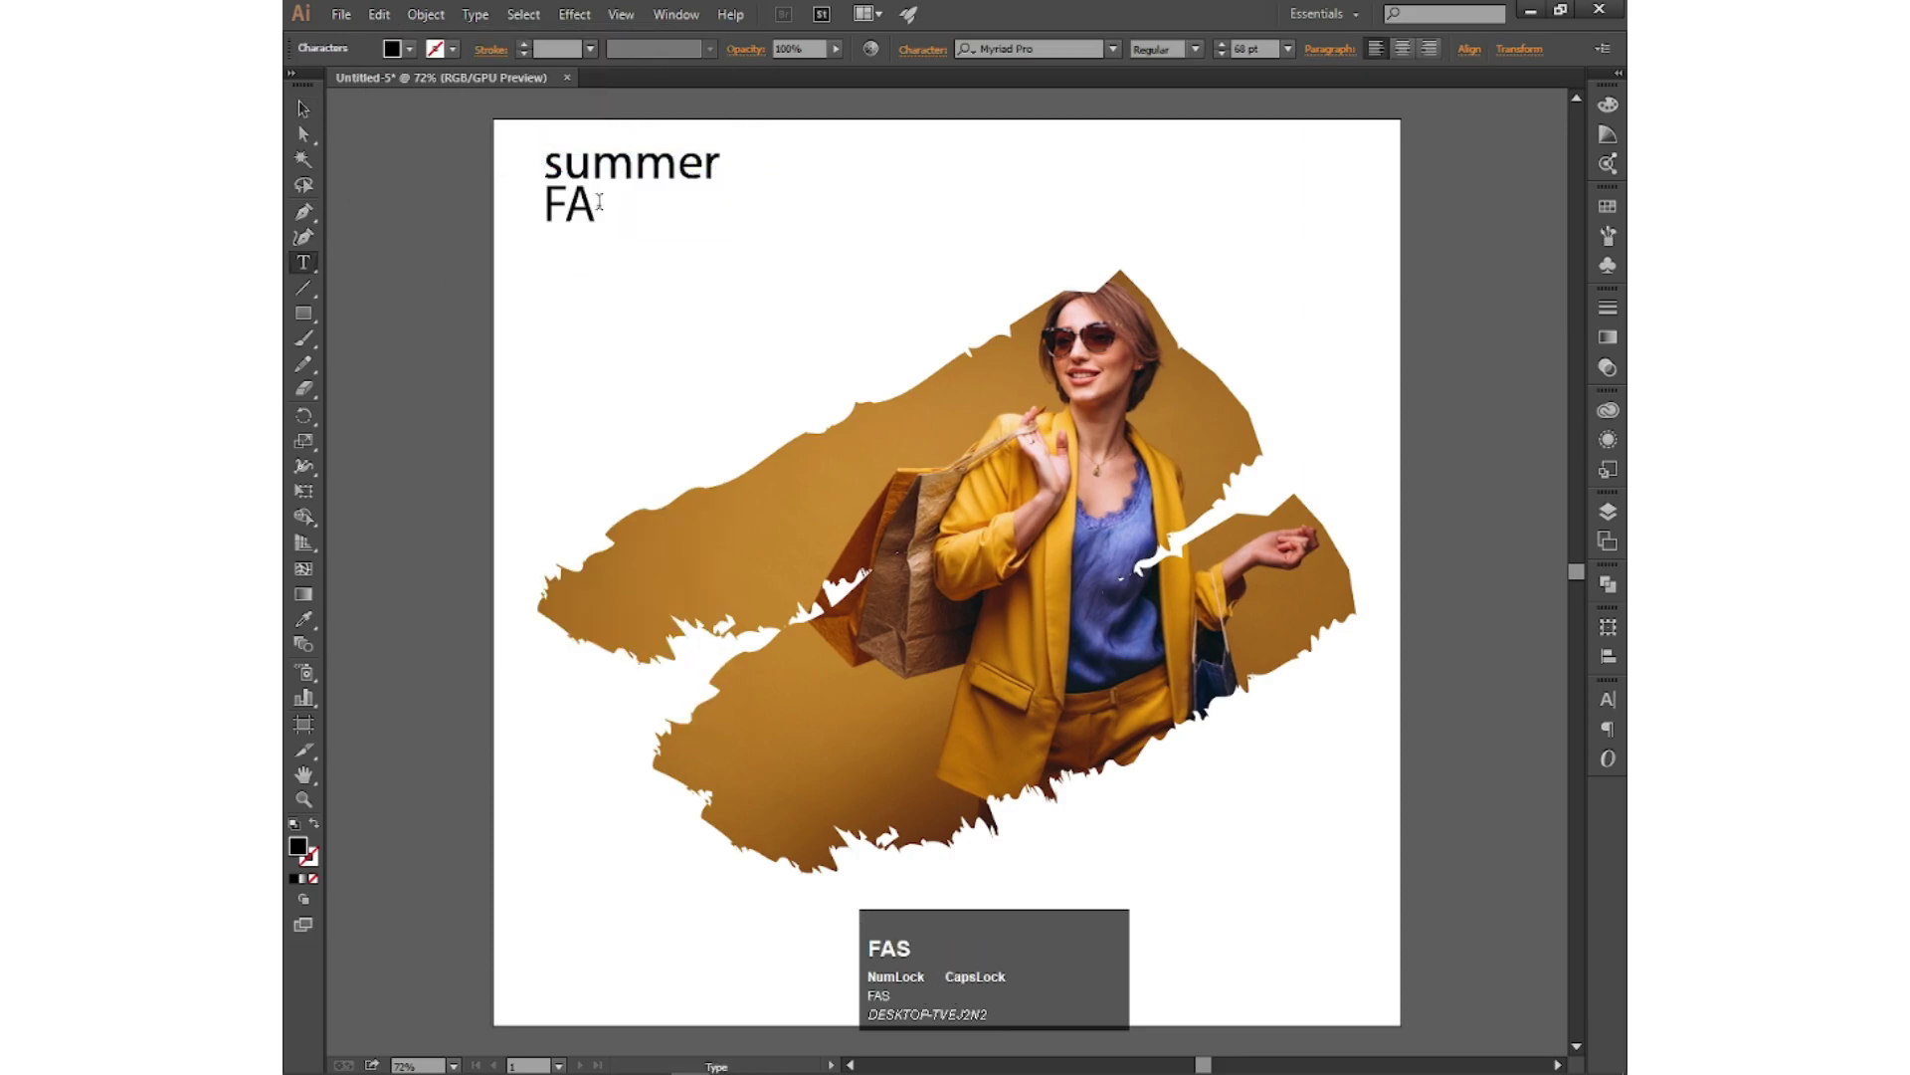
Step: Replace the upper text with "SUMMER" in capitals
click(612, 163)
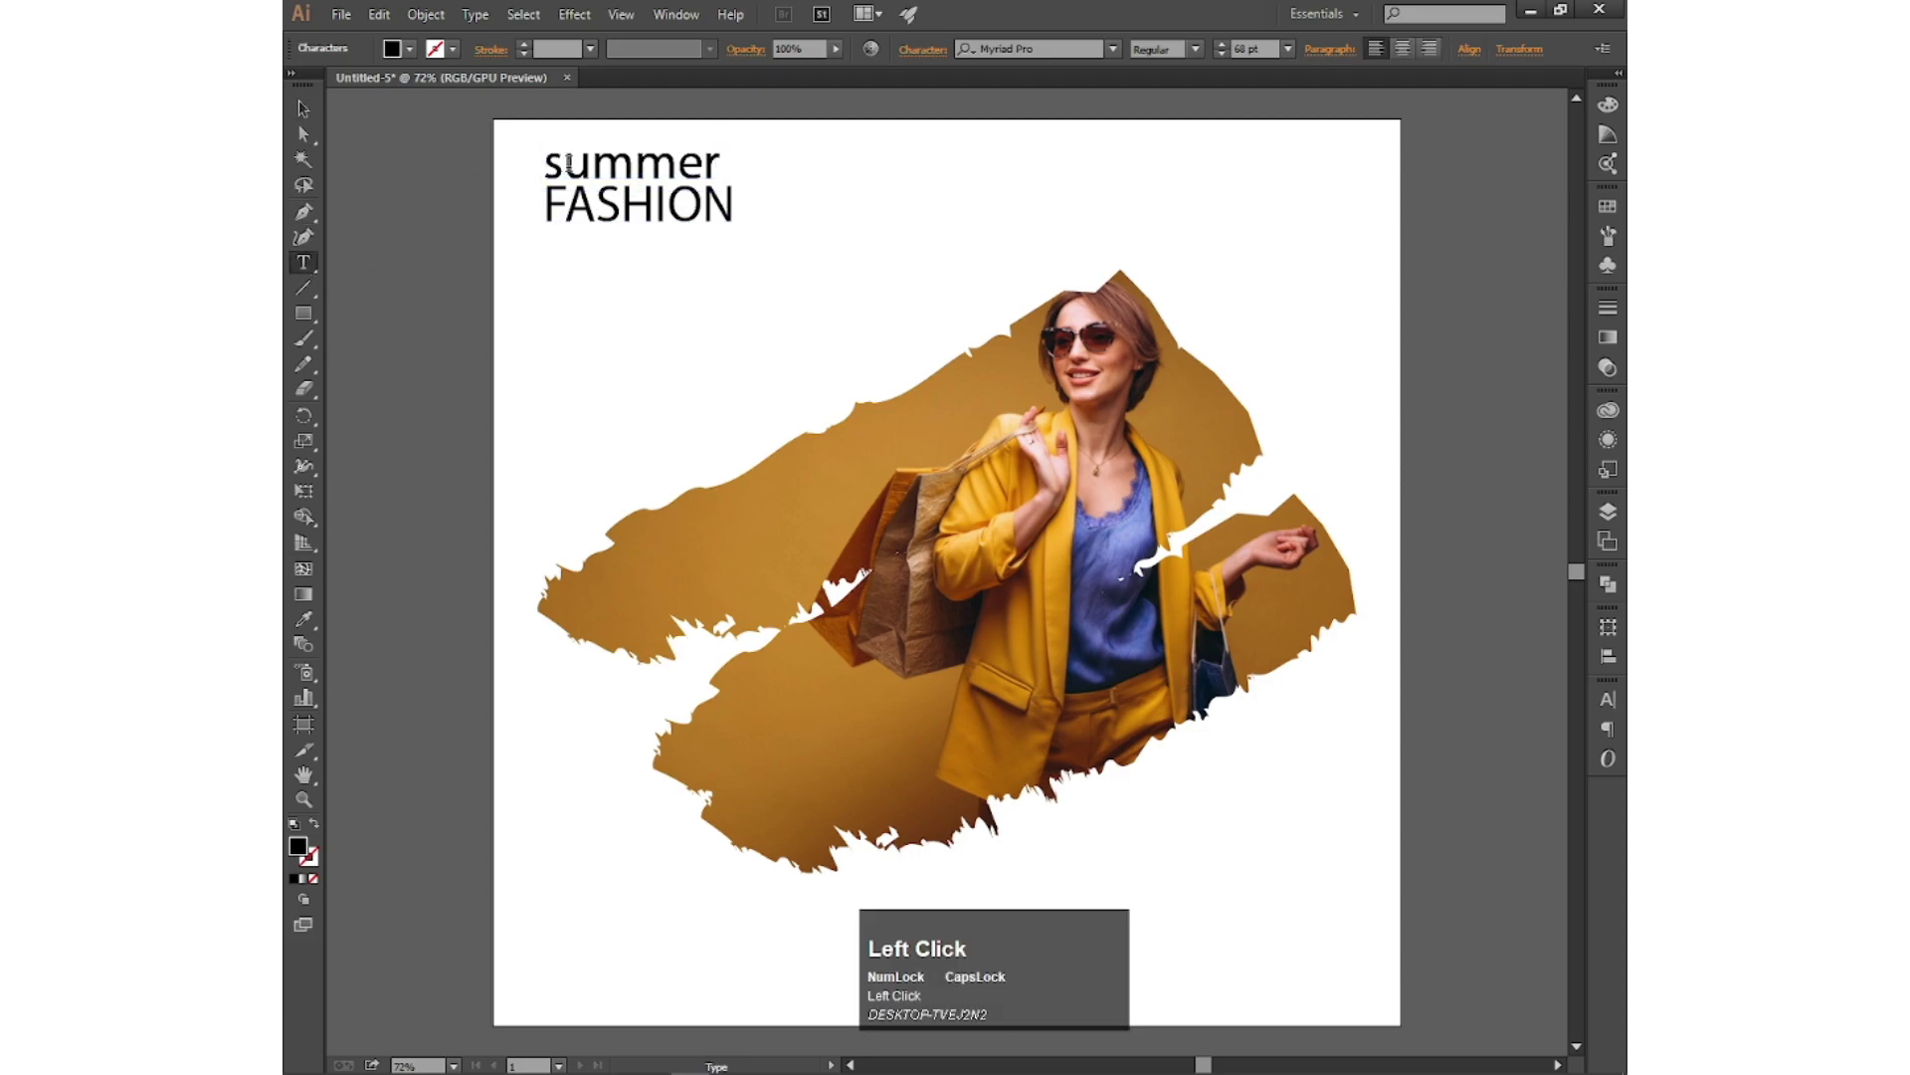
key(ctrl+a)
text(SUMM)
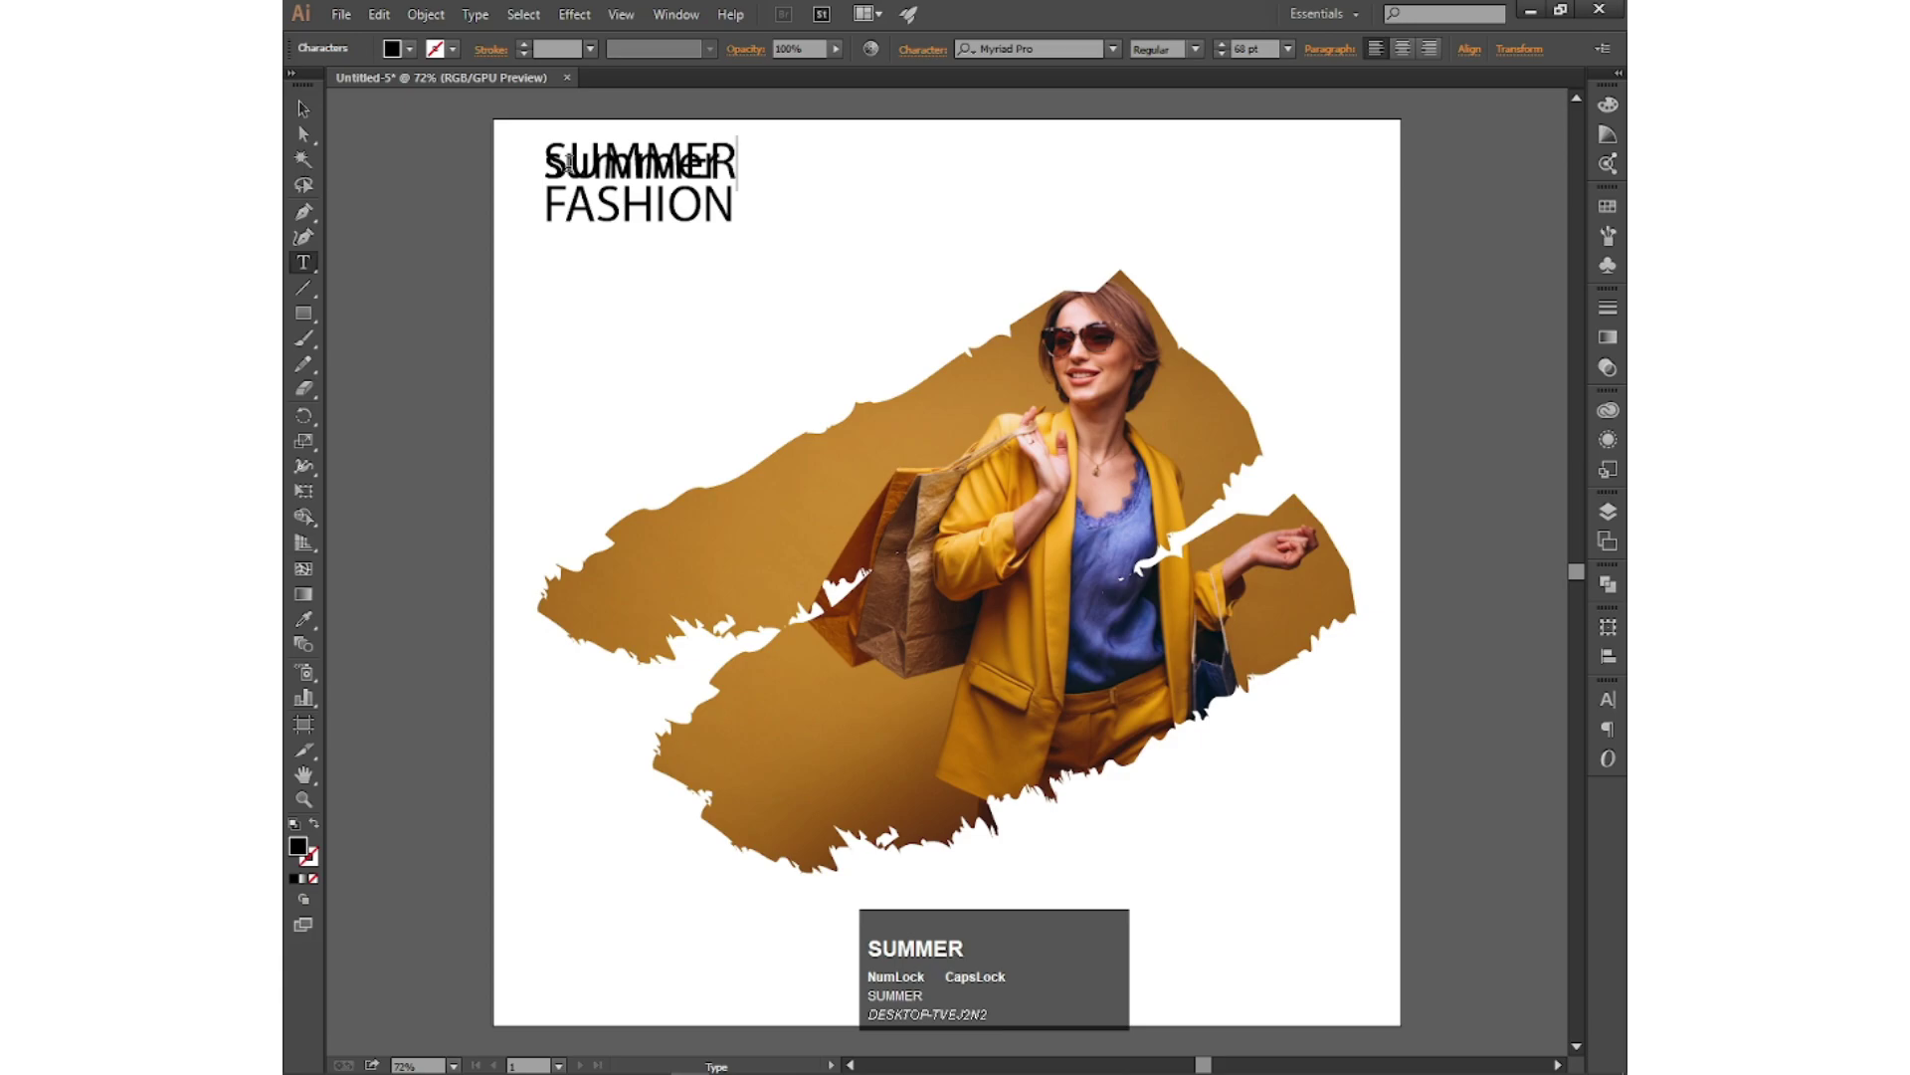
key(Escape)
Step: Move "SUMMER" up slightly above "FASHION" and delete the leftover lowercase "summer" copy
click(887, 229)
drag(677, 179, 731, 157)
click(664, 170)
key(Delete)
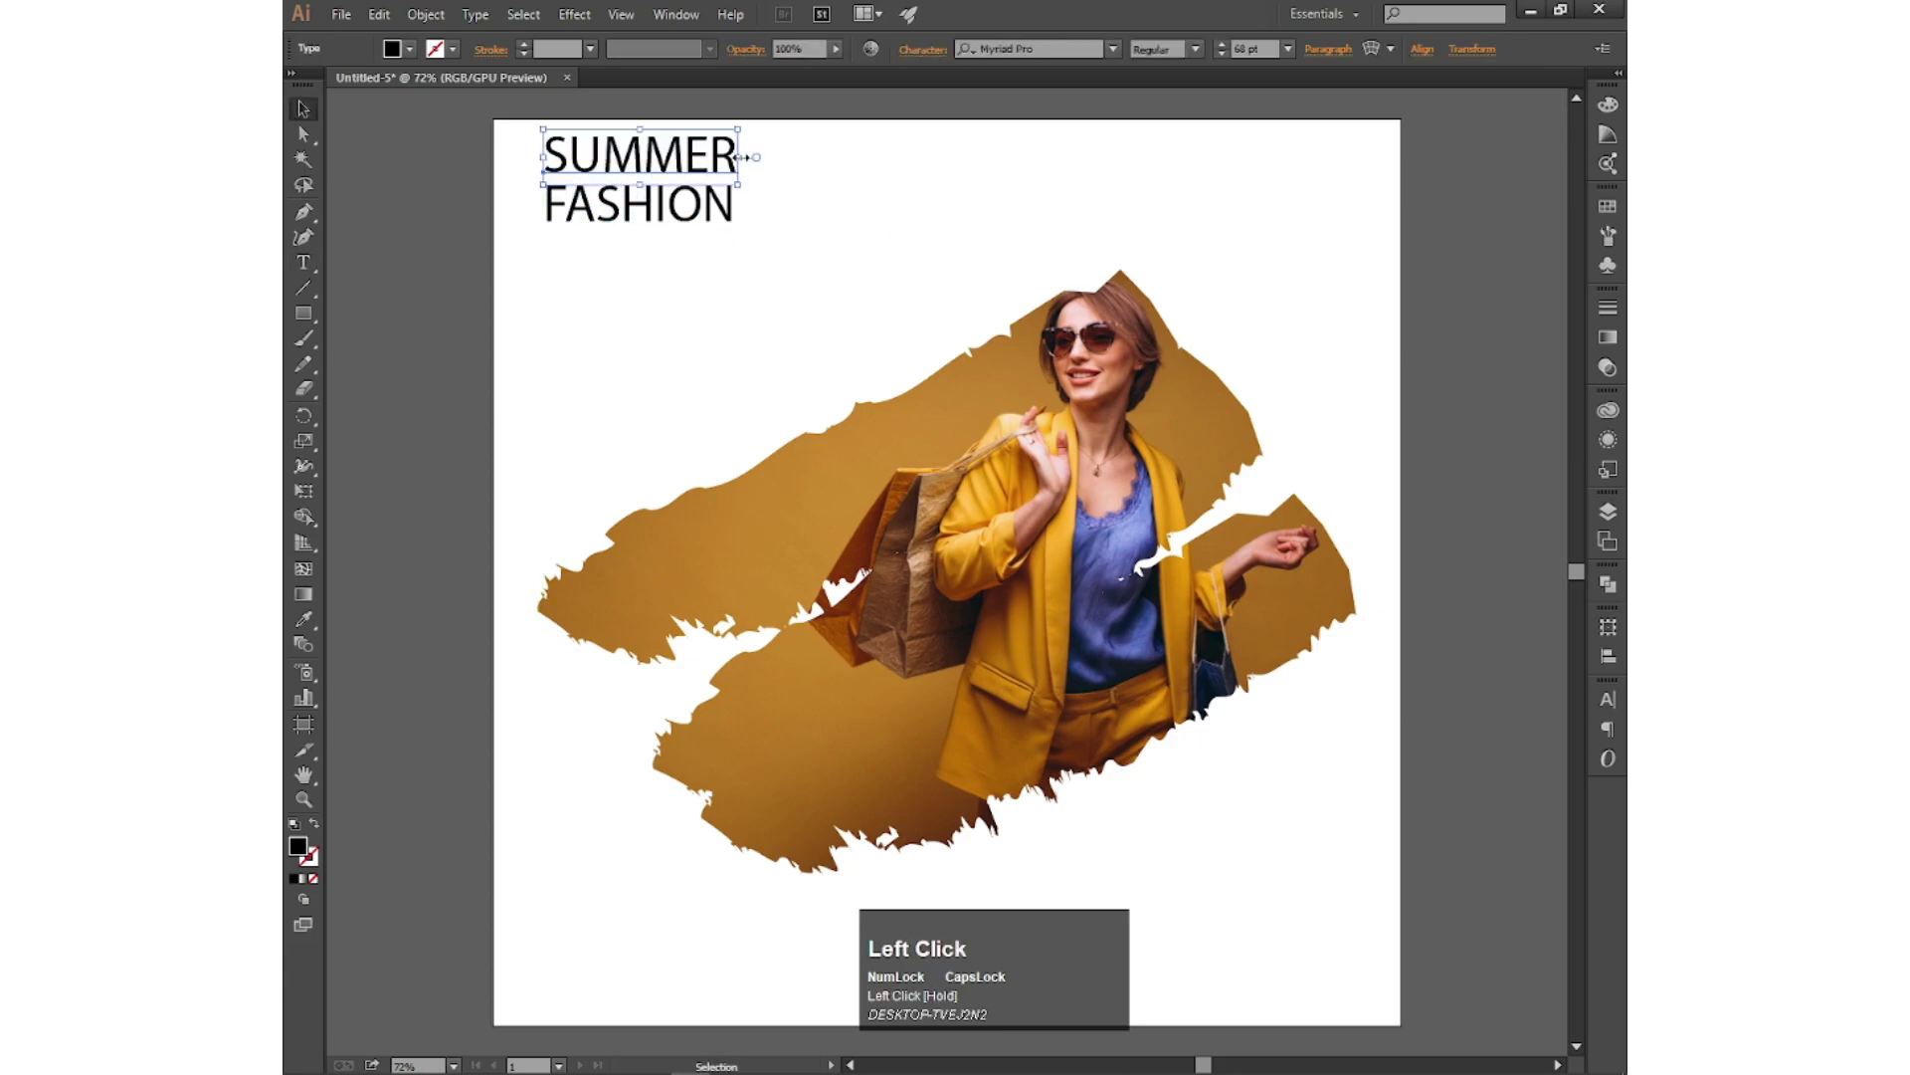
click(809, 179)
key(ctrl+z)
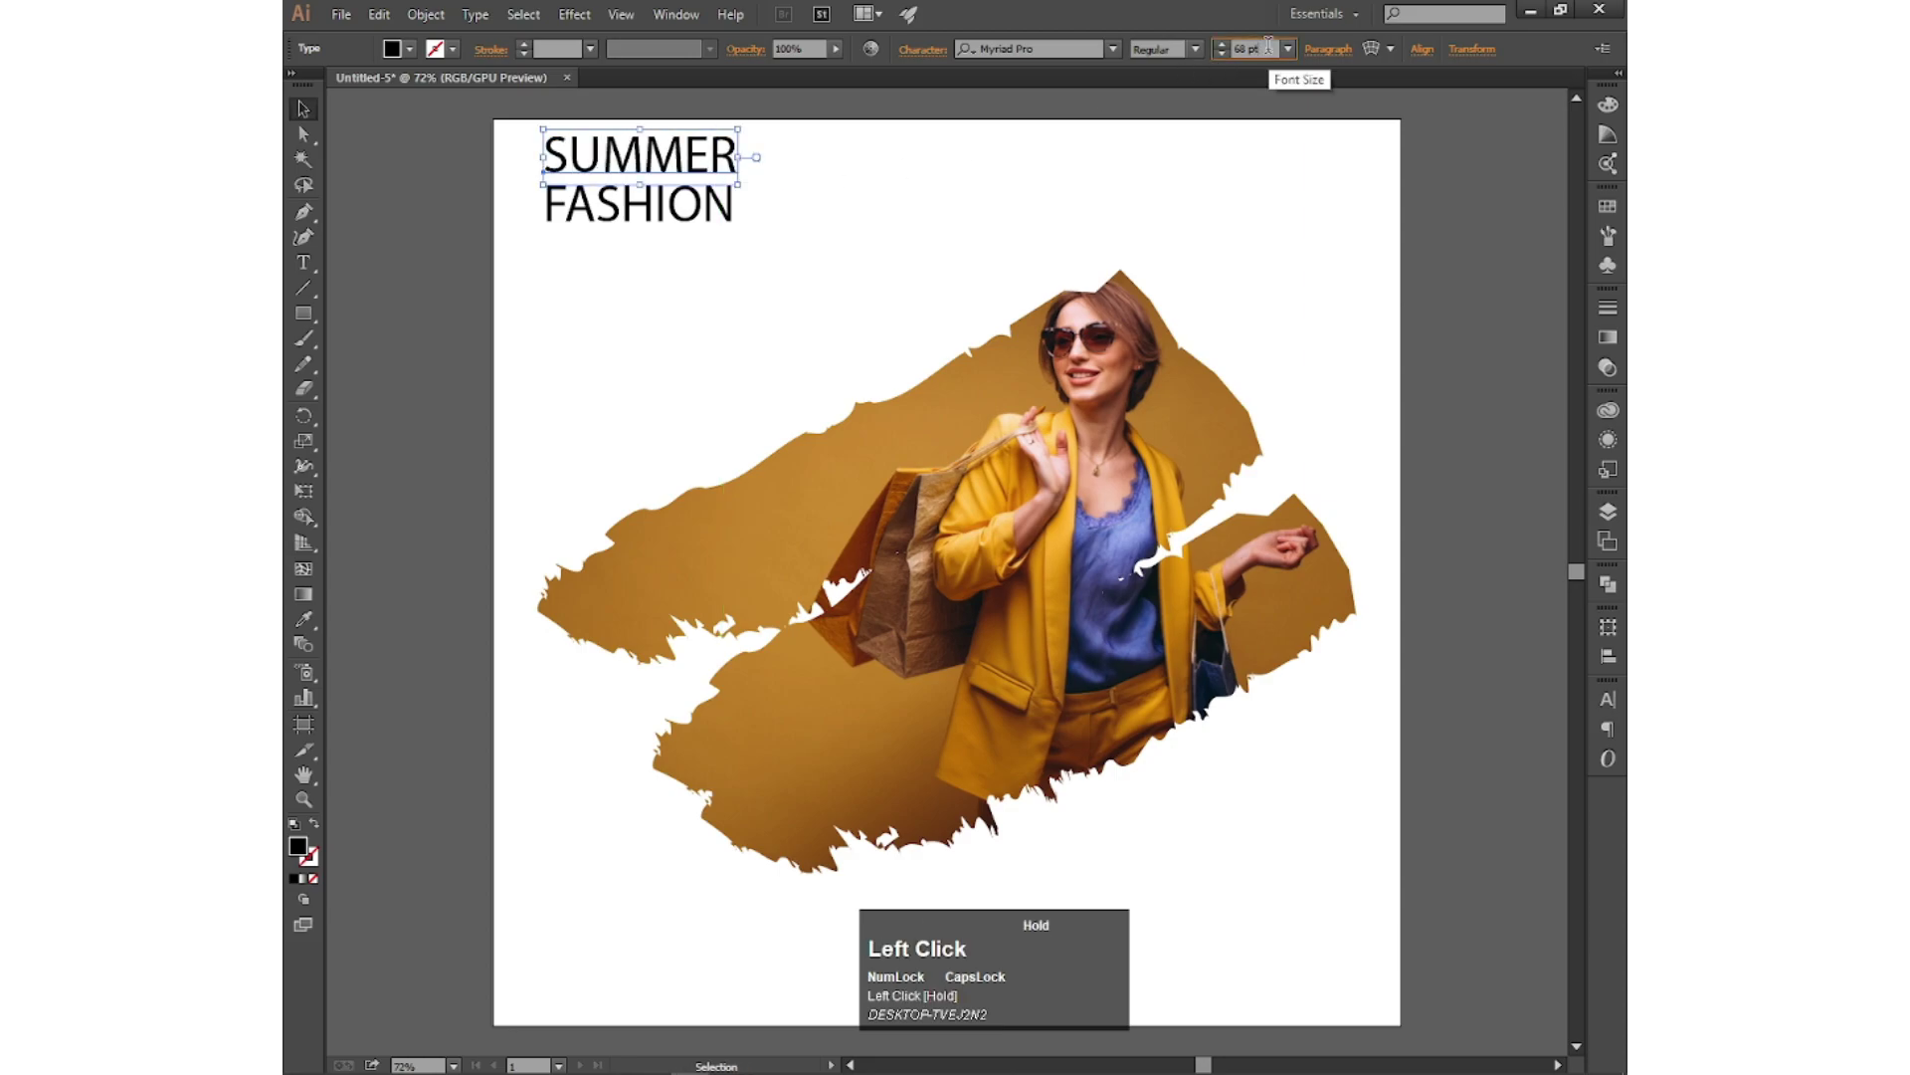
Step: Set the font size of the "FASHION" text to 100 pt
drag(1268, 45, 1202, 45)
click(764, 223)
click(701, 207)
text(100)
key(Return)
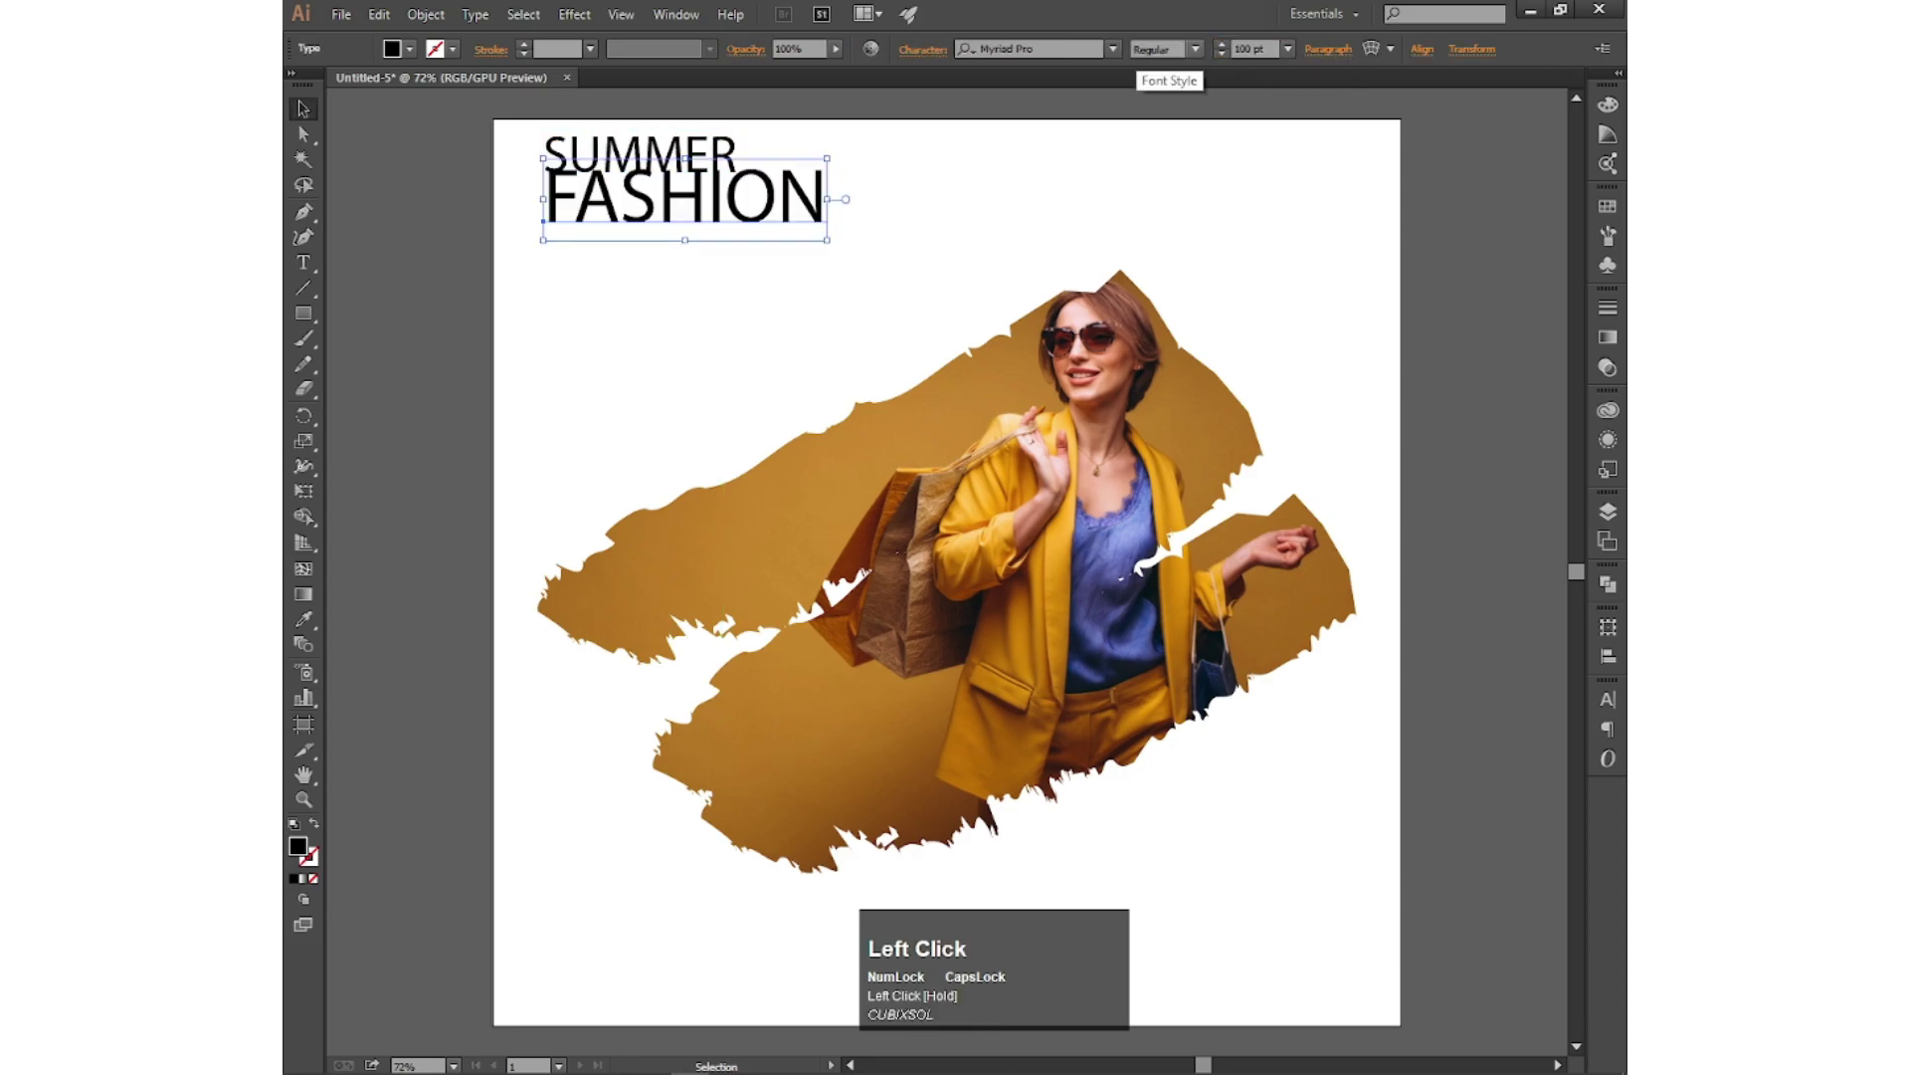
Step: Move "FASHION" and "SUMMER" down so the two lines sit one above the other without overlapping
drag(727, 290, 676, 215)
click(758, 320)
click(761, 268)
Step: Change the "FASHION" text to the Segoe UI Bold font
click(1112, 50)
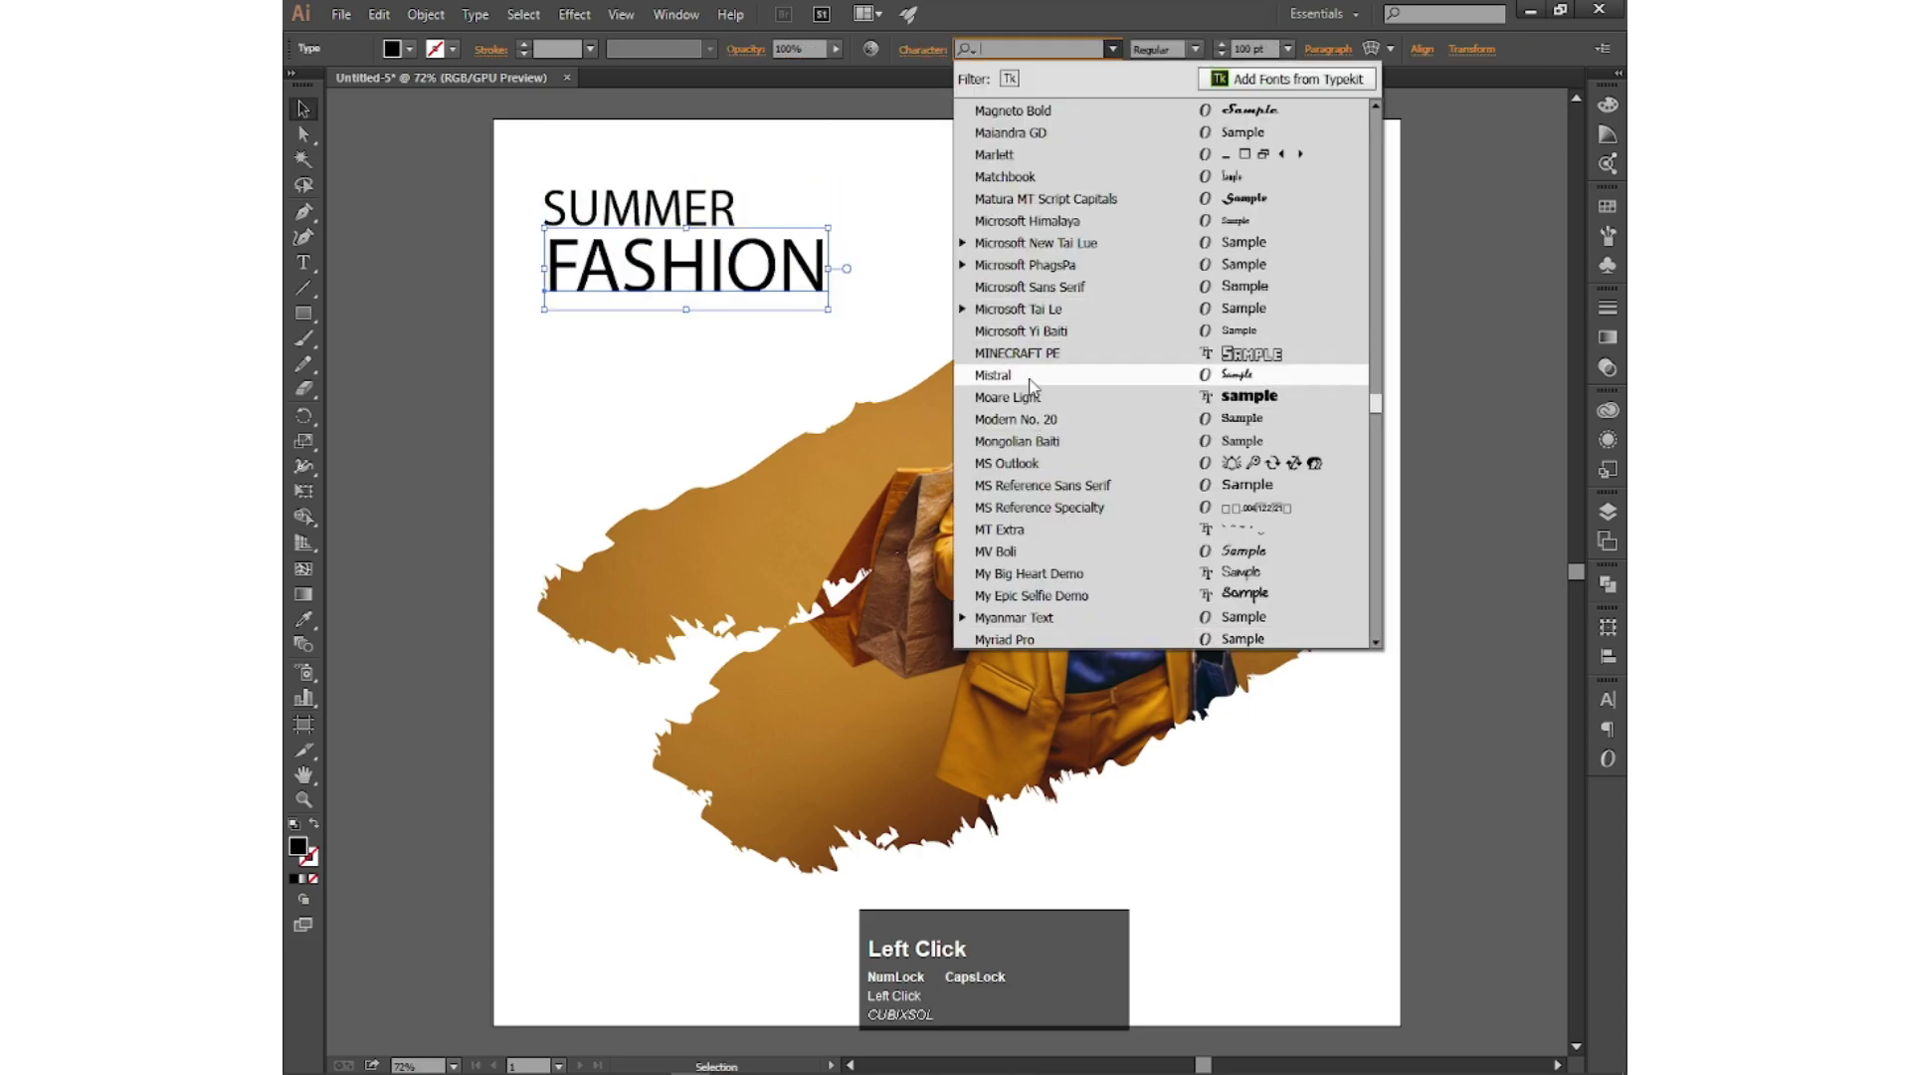
click(1192, 49)
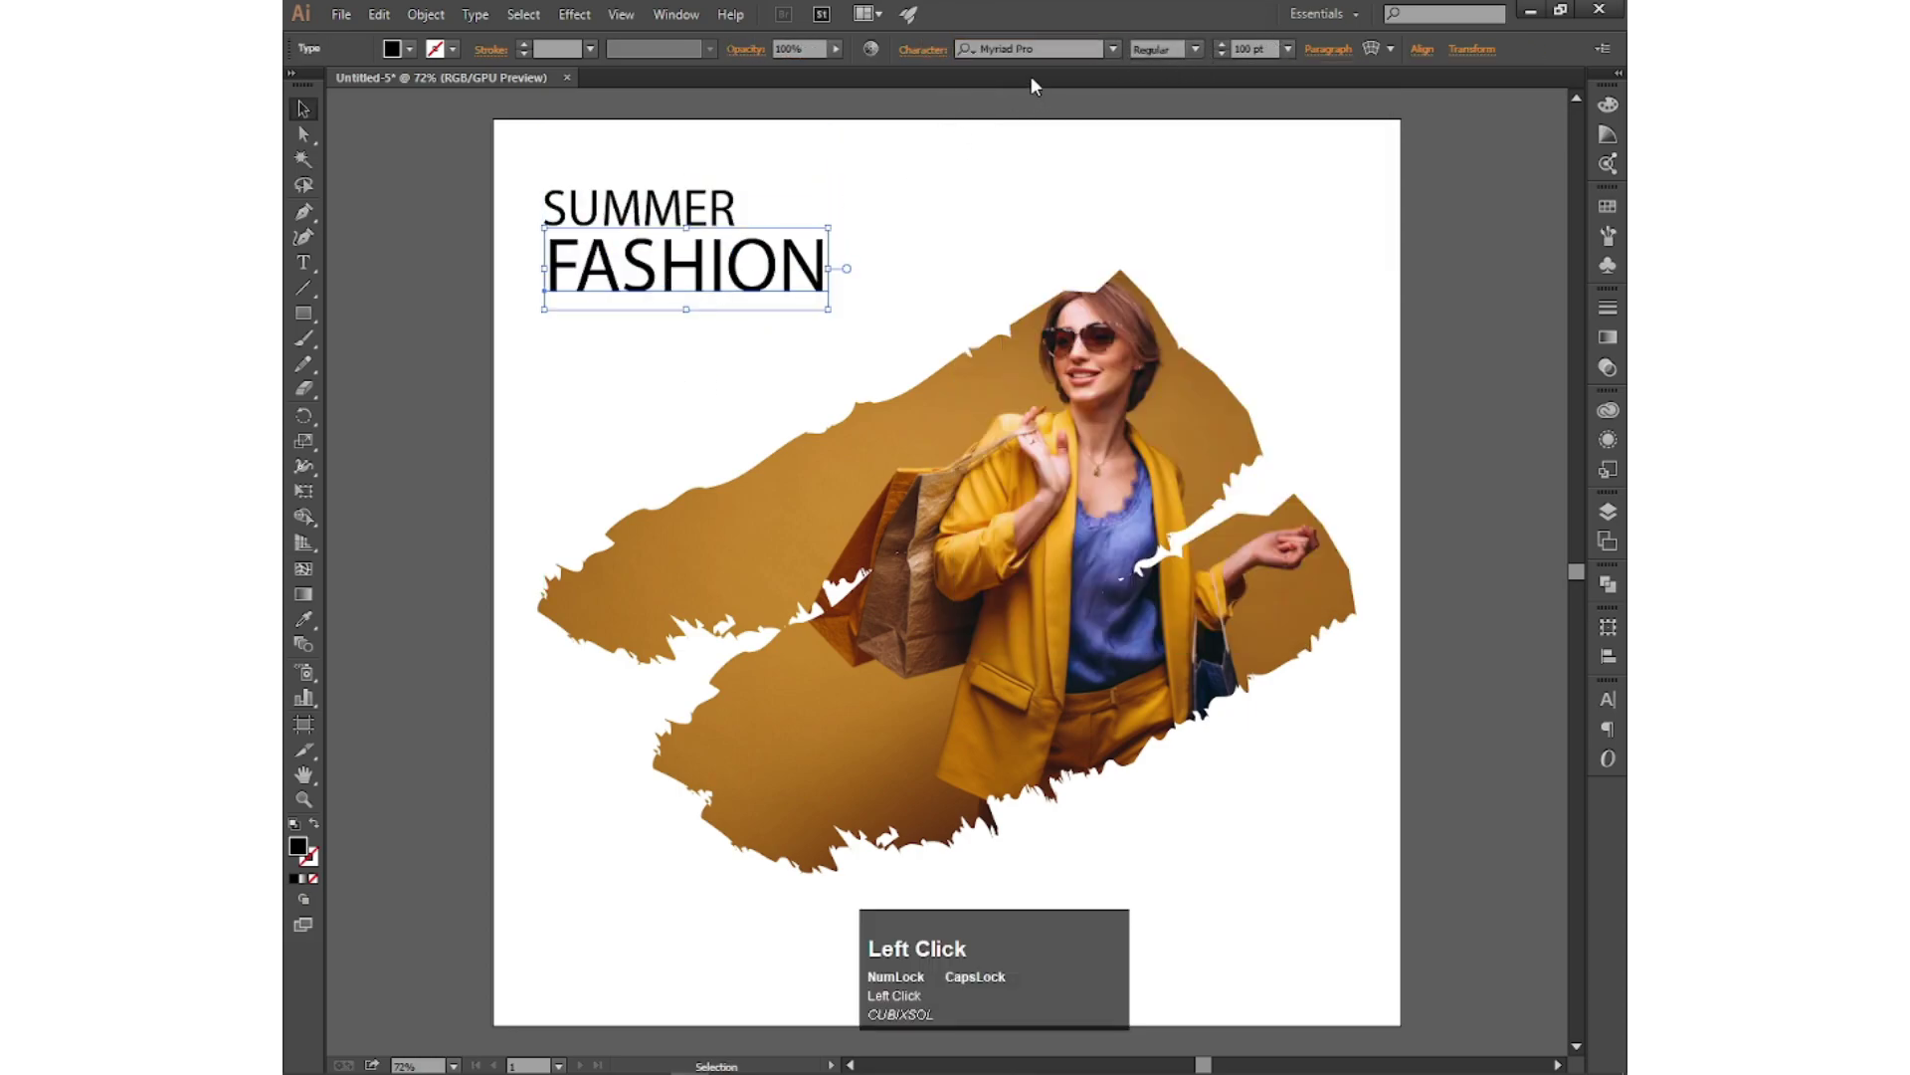
text(SE)
click(1054, 420)
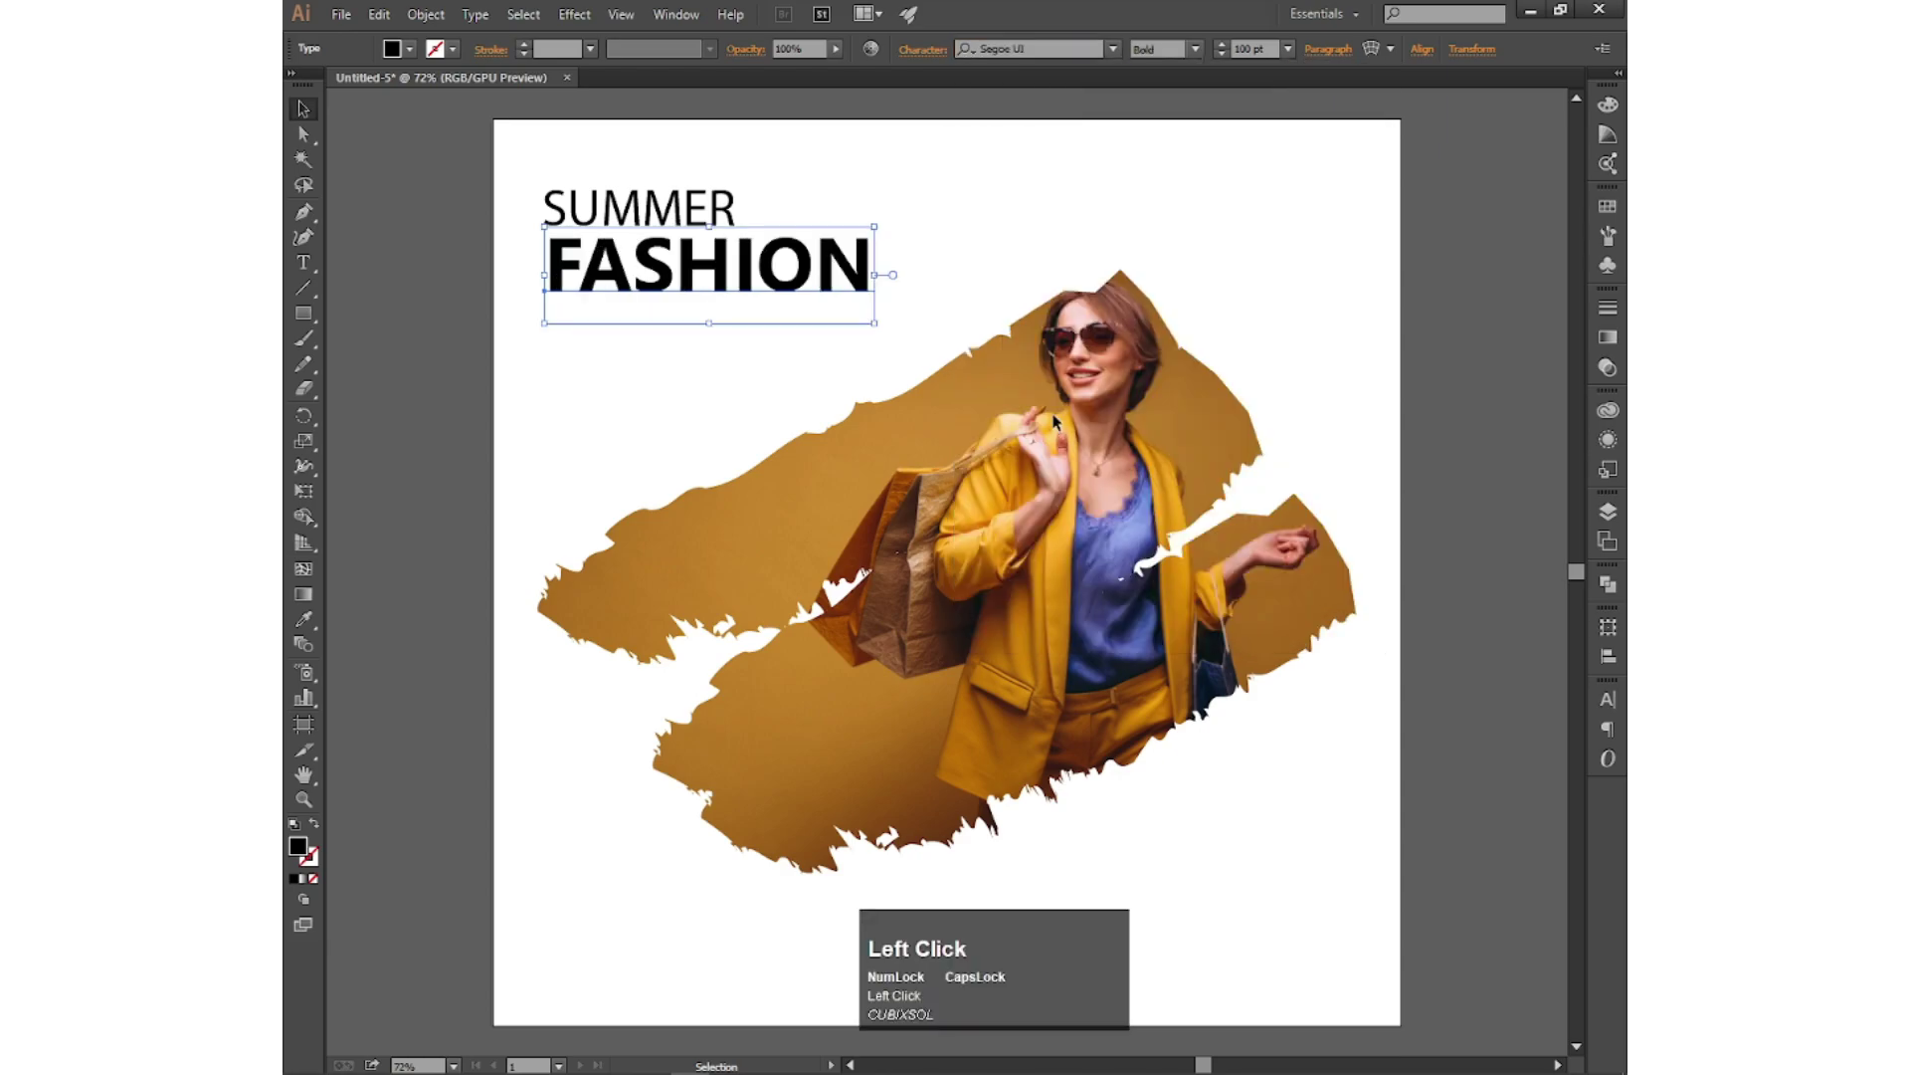
Step: Change the "SUMMER" text to the Segoe UI Light font
click(900, 298)
click(708, 217)
click(1112, 49)
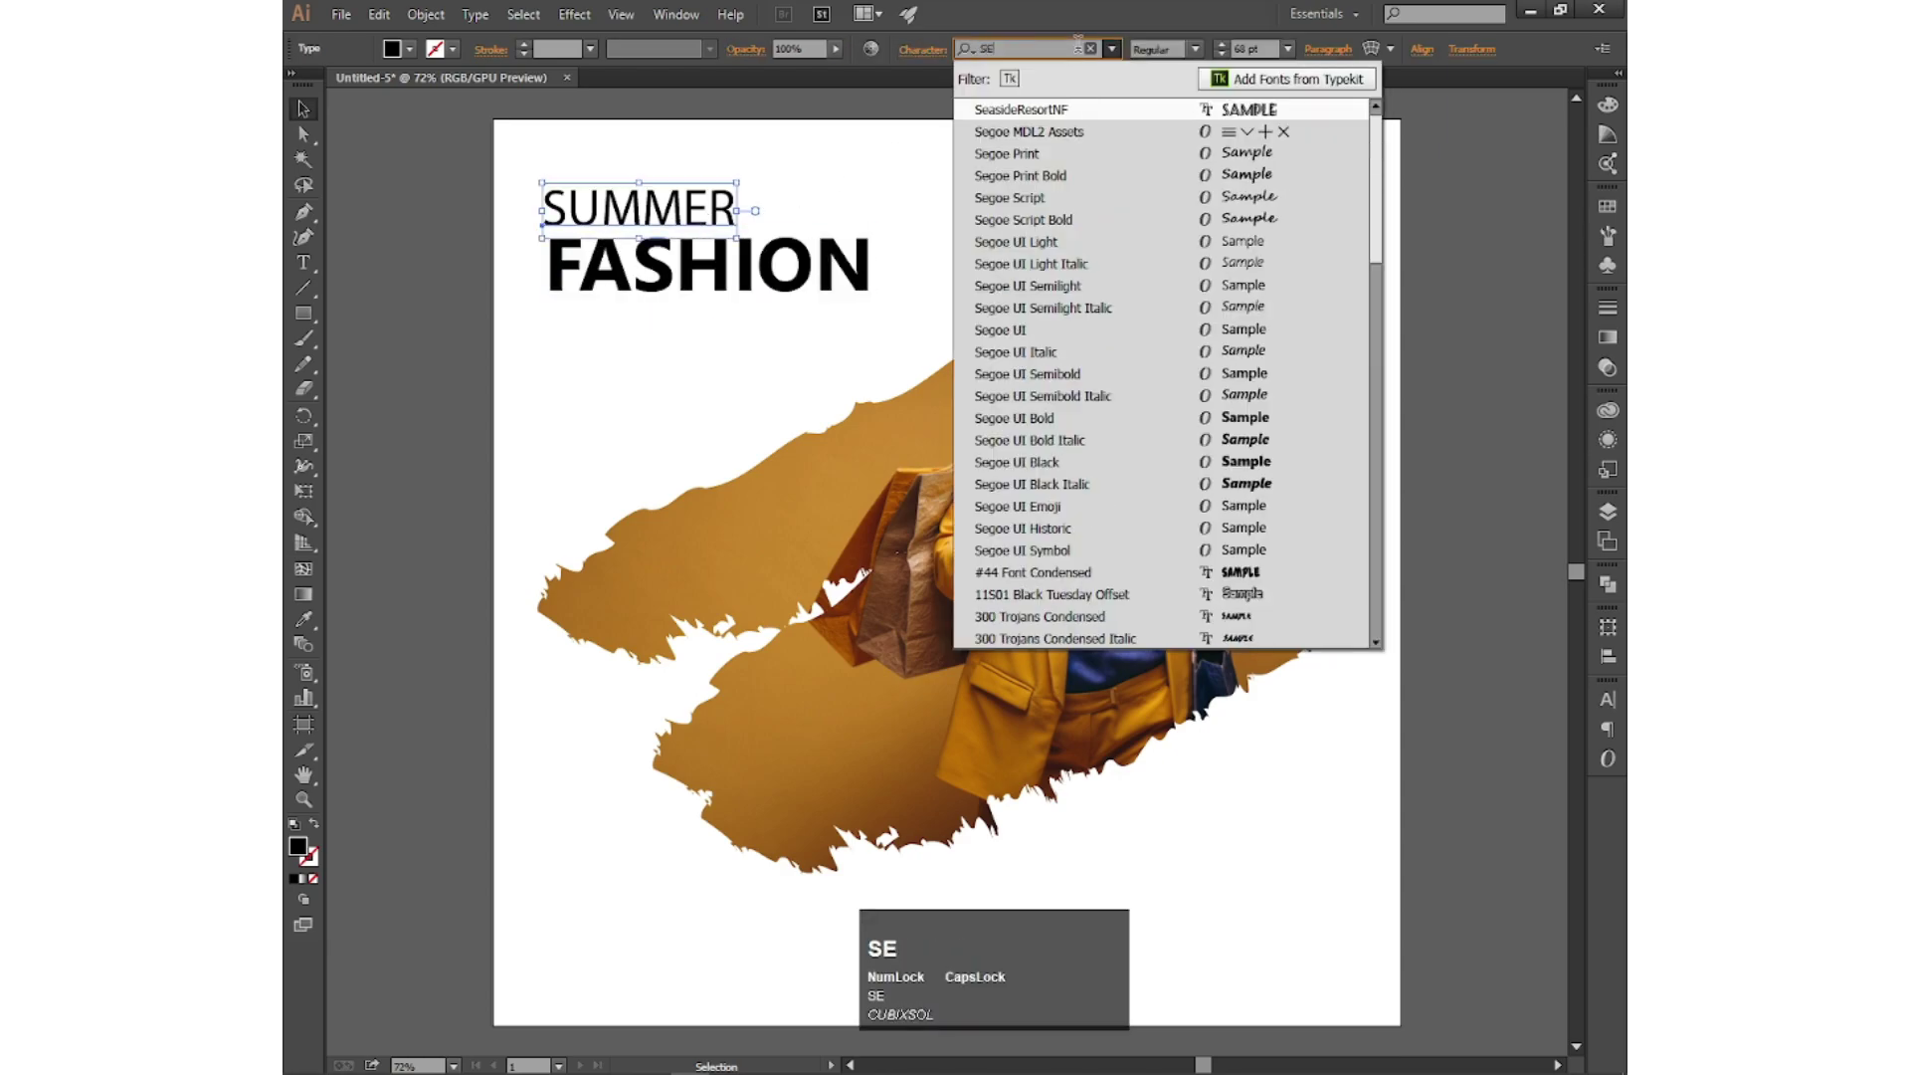
click(995, 245)
click(946, 245)
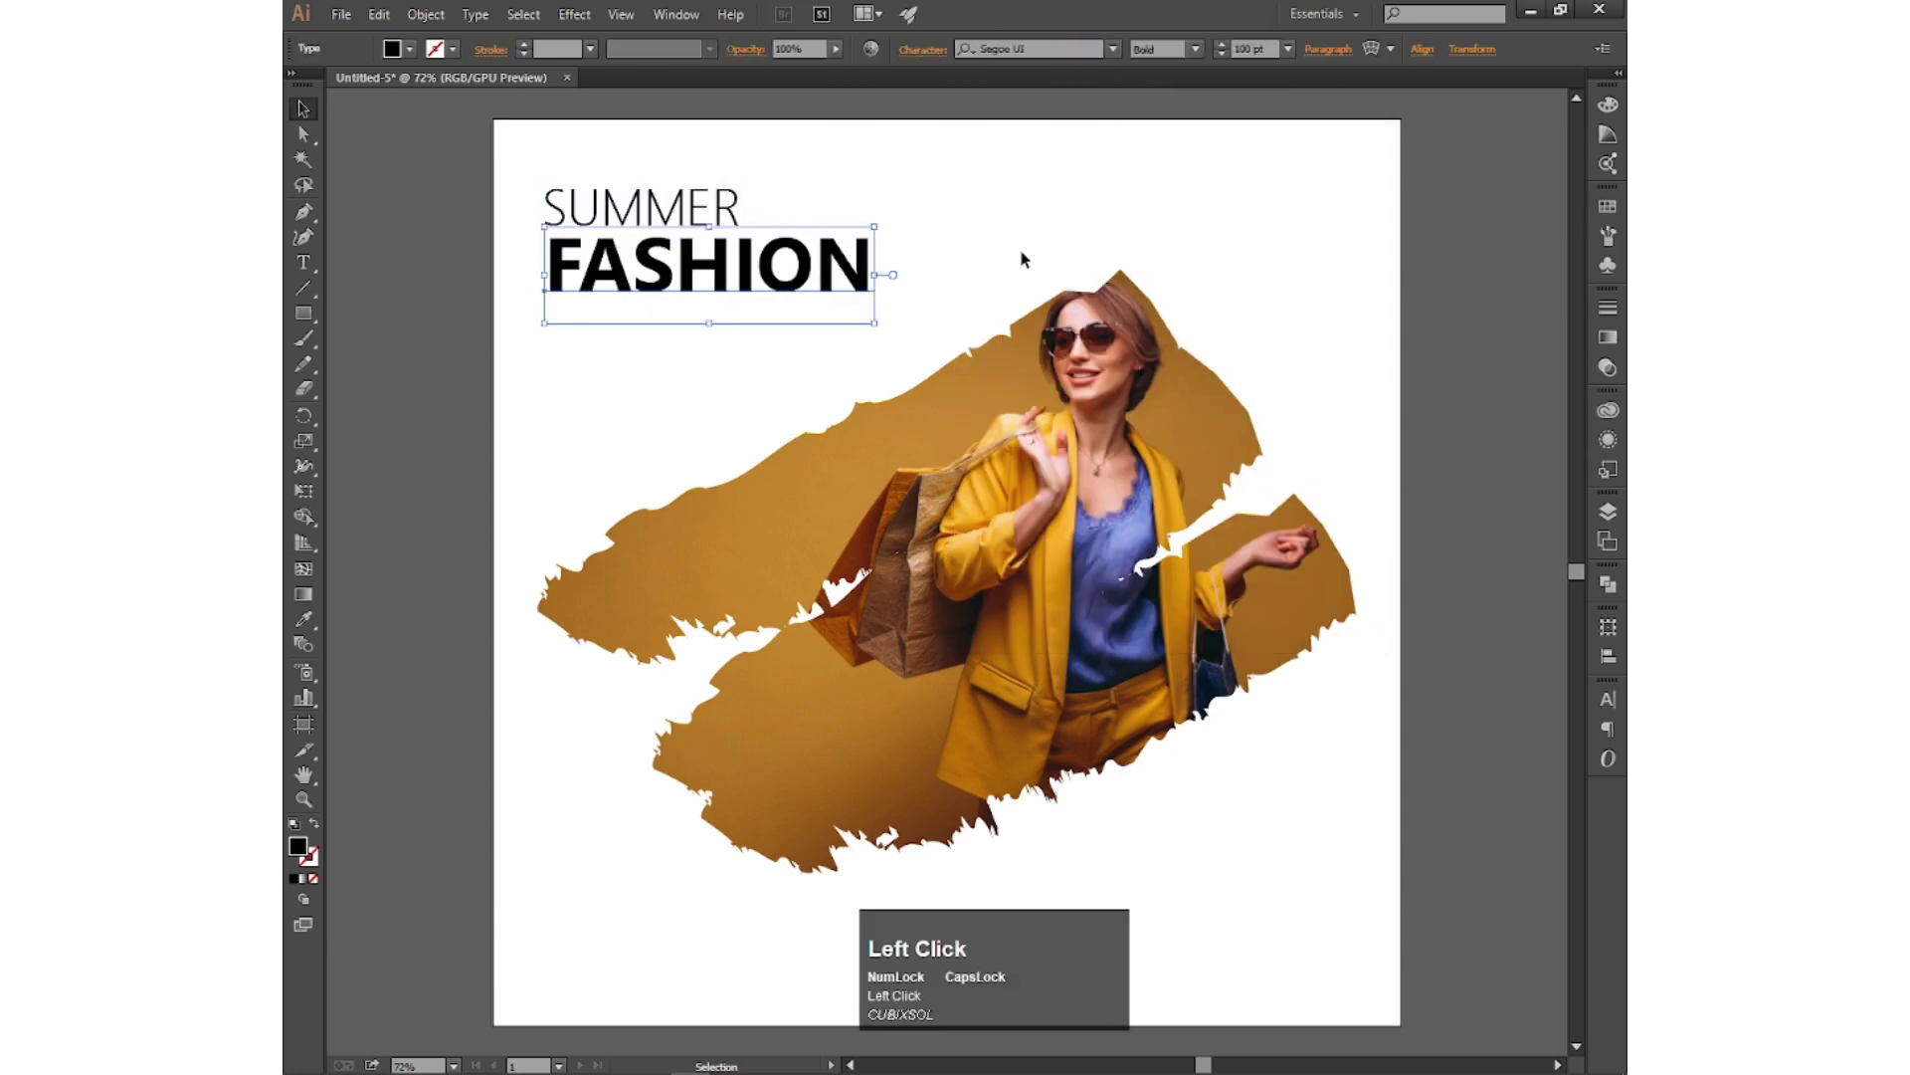
Step: Copy the "SUMMER" text and place the pasted copy directly below "FASHION"
click(701, 213)
click(379, 14)
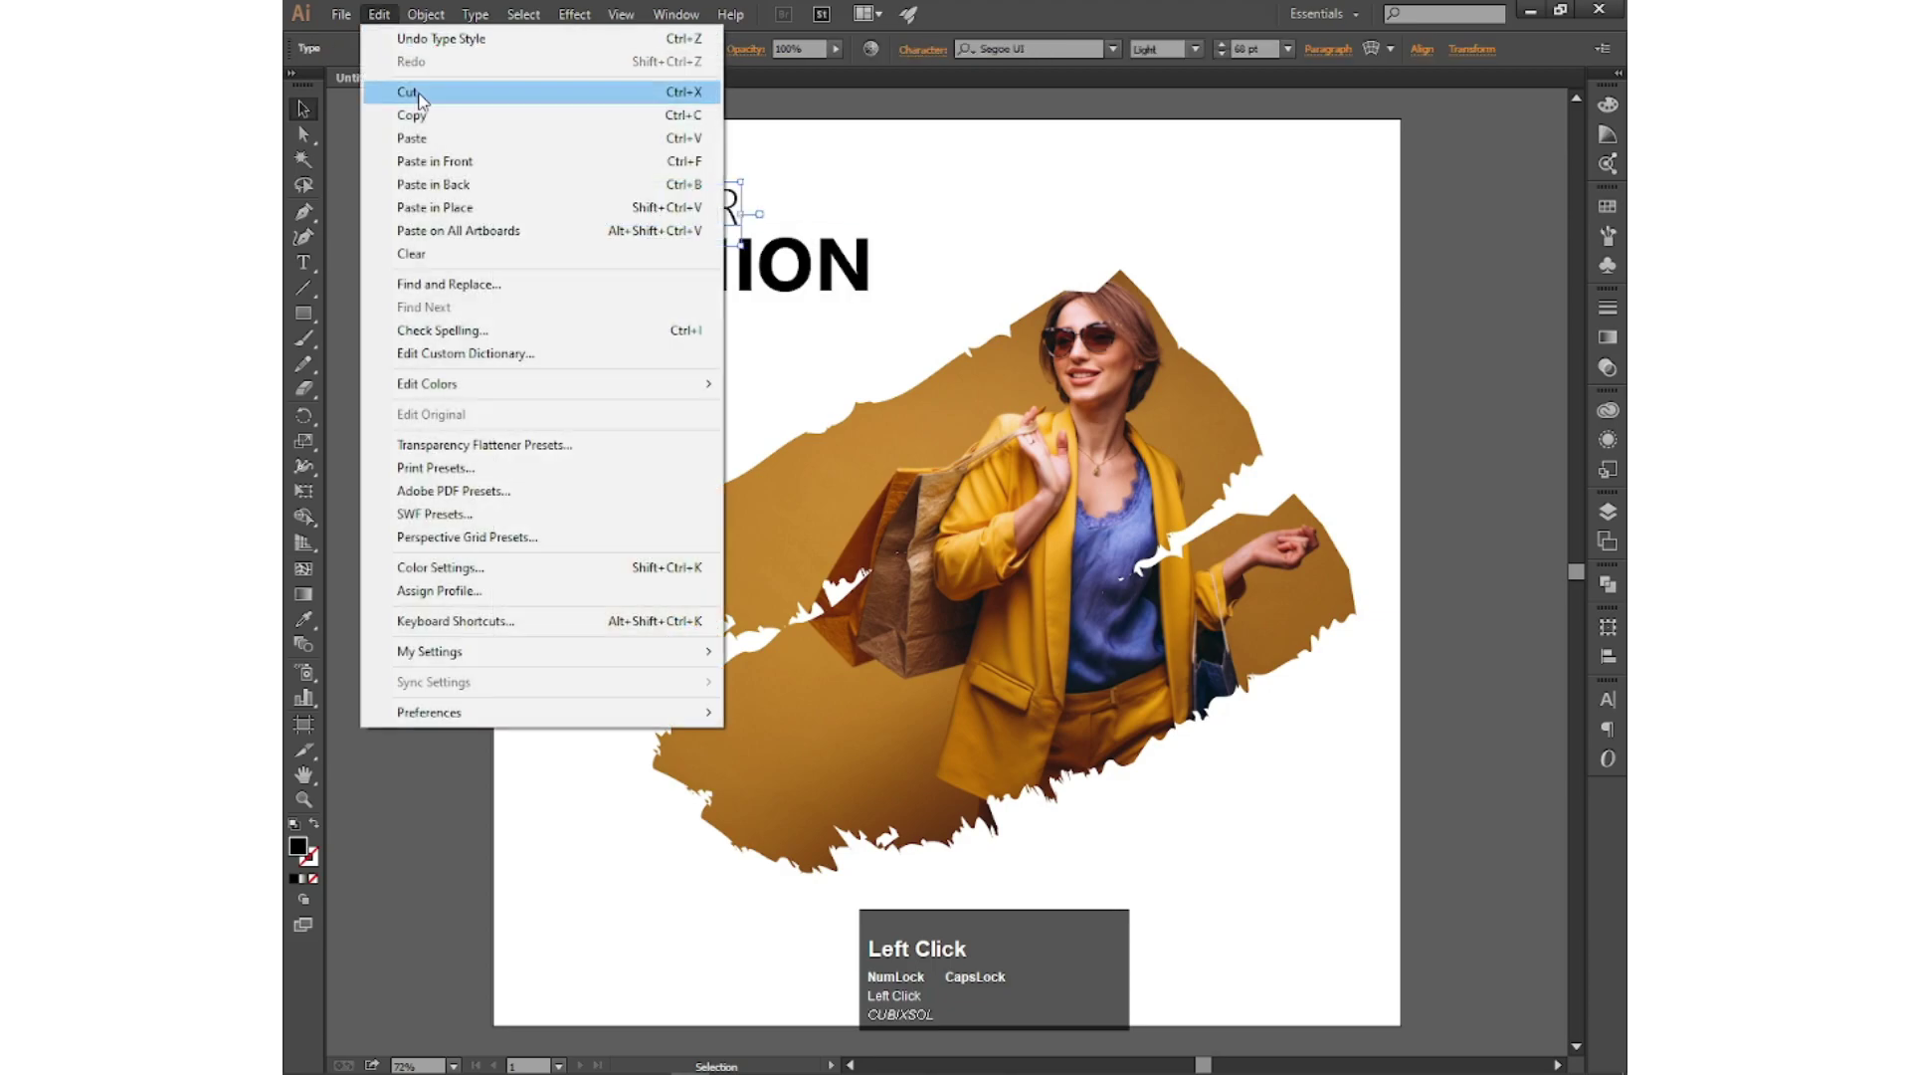
click(416, 114)
click(379, 14)
click(408, 137)
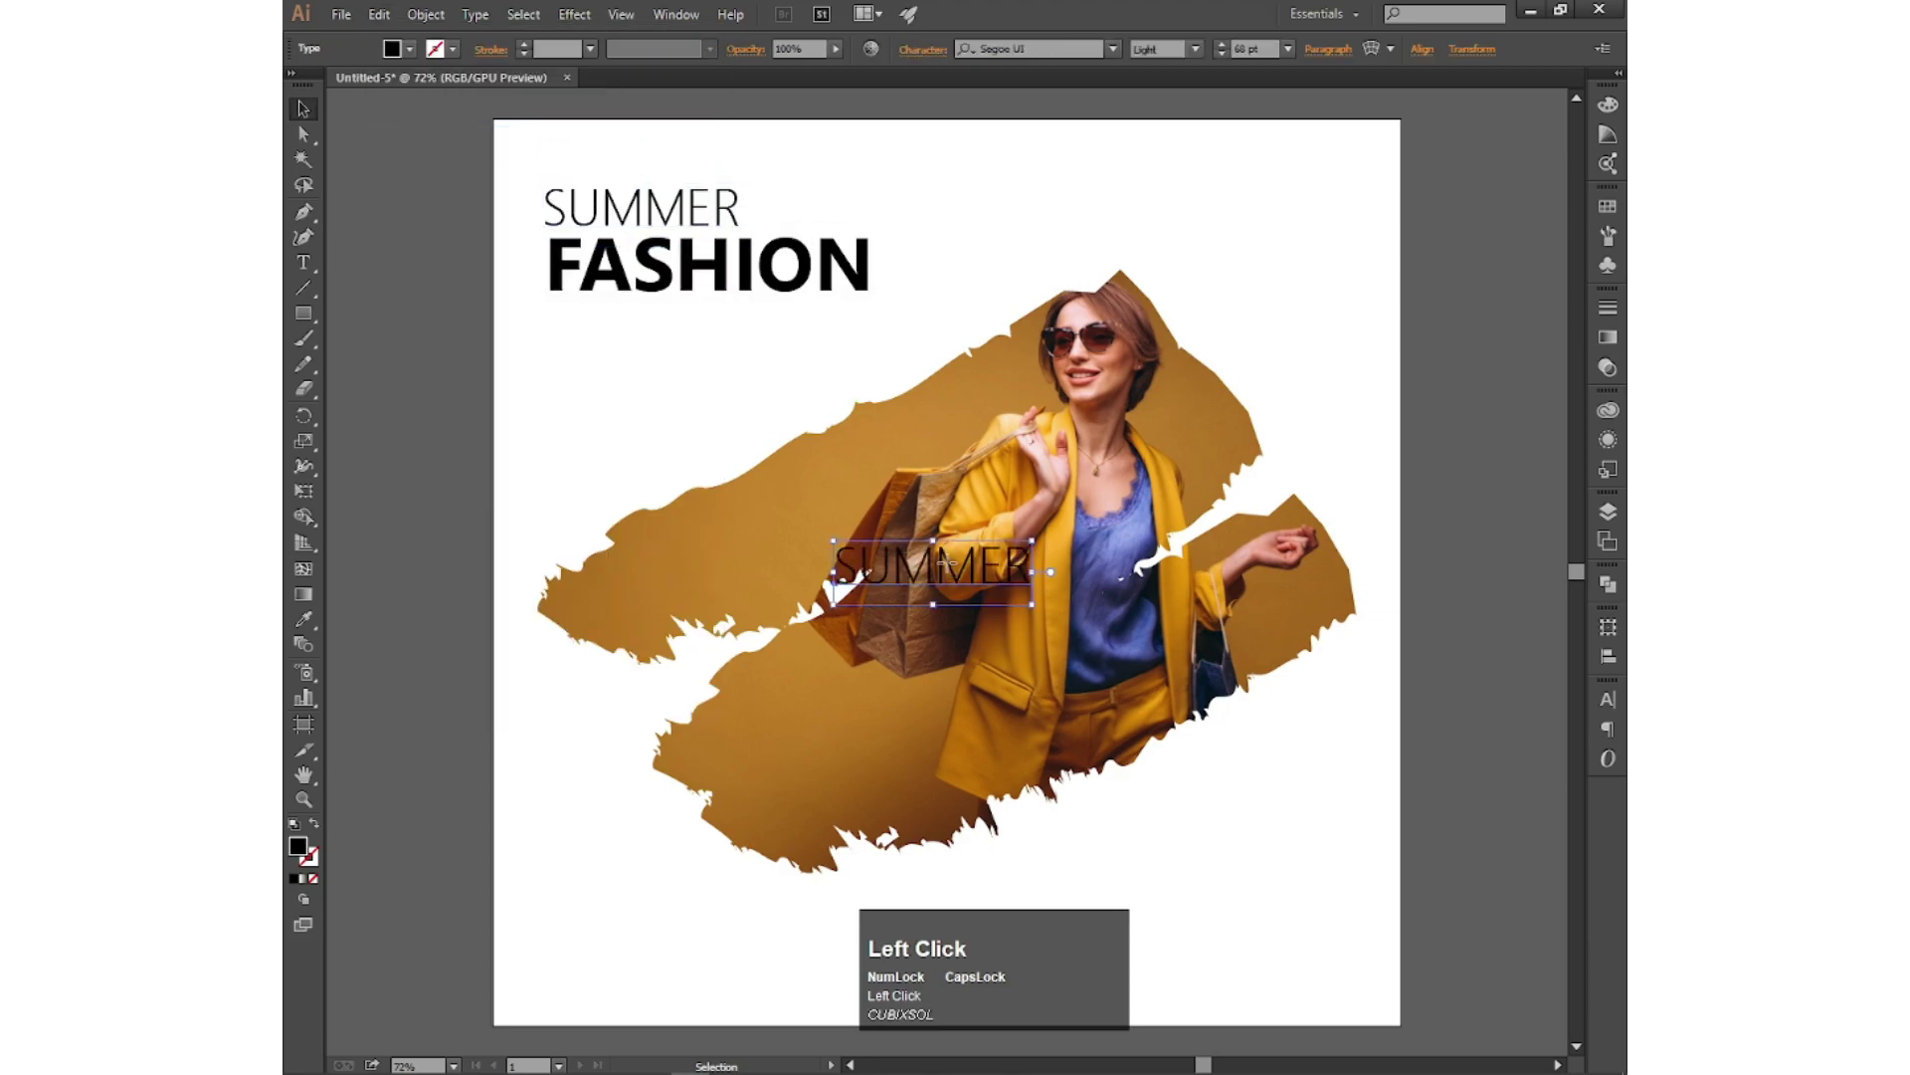
drag(946, 564, 753, 323)
Step: Replace the "SUMMER" copy below "FASHION" with "SALE"
click(304, 261)
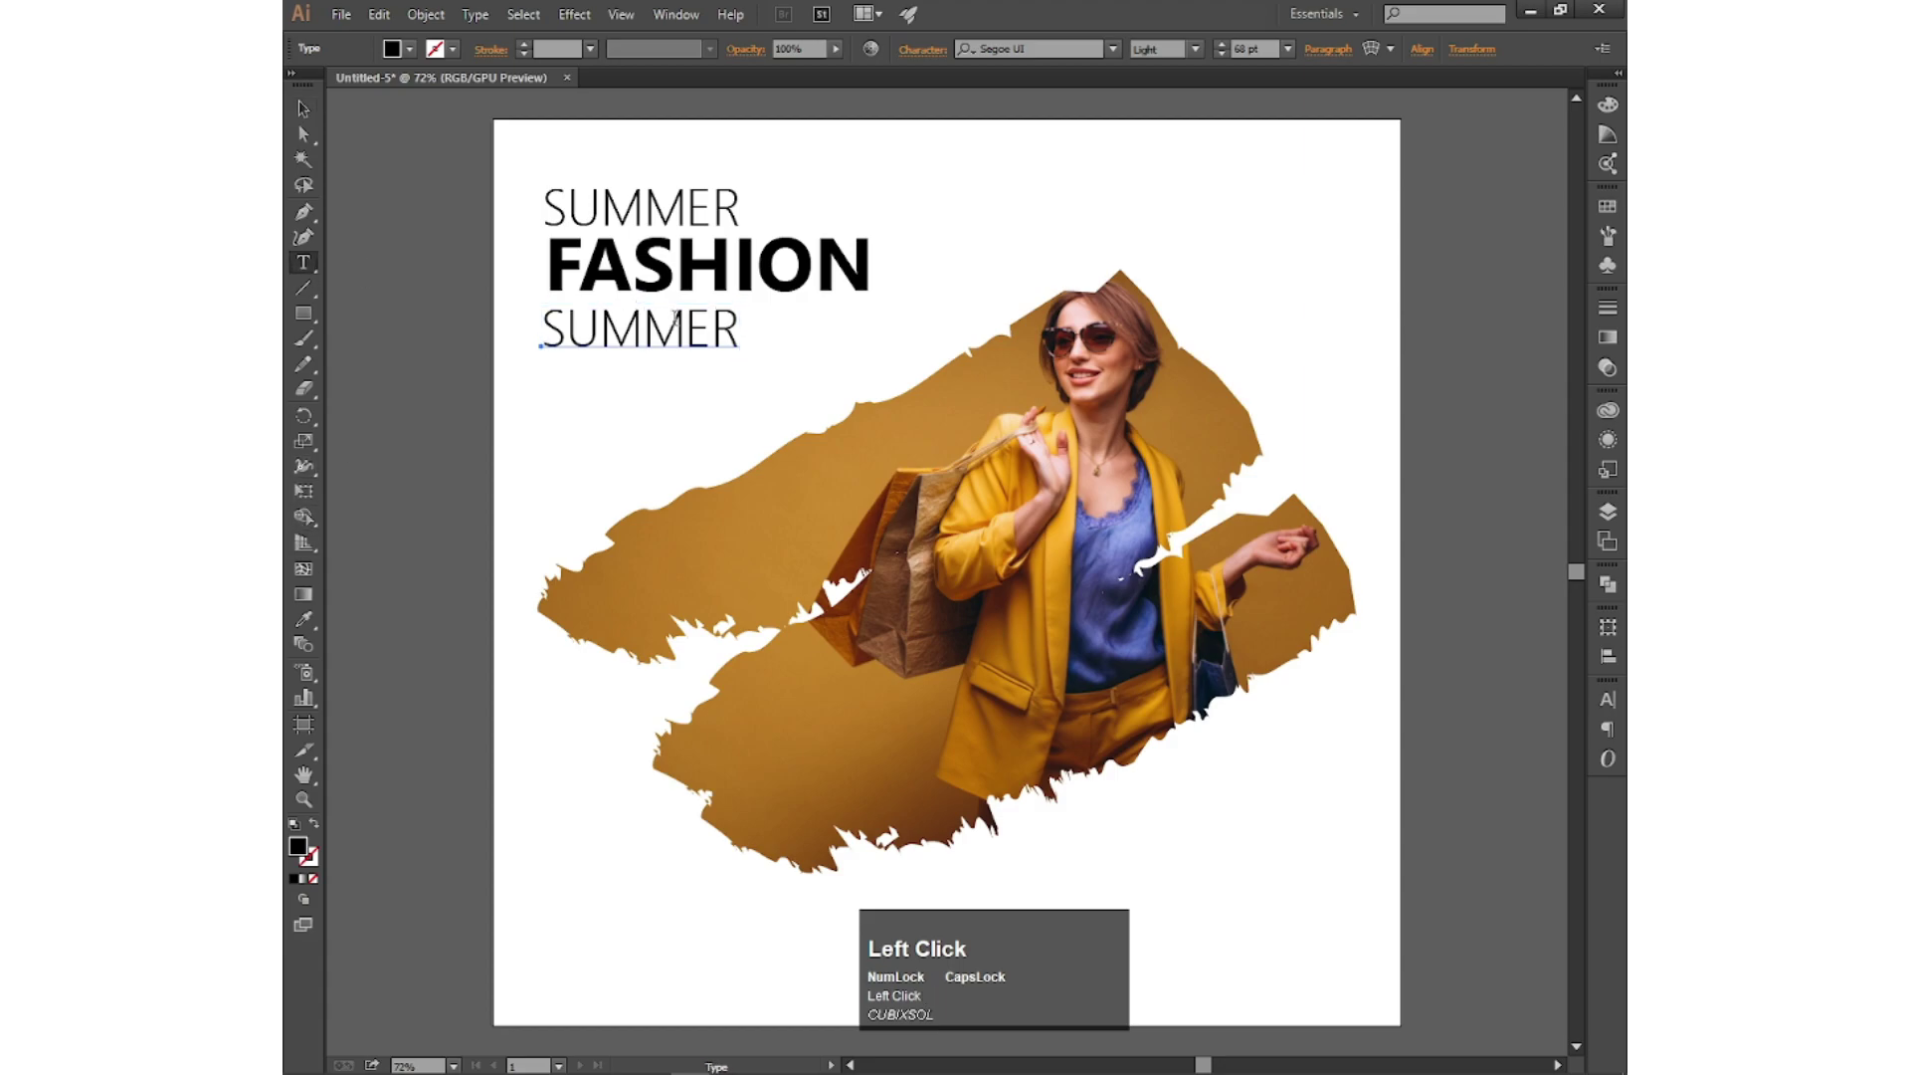
click(738, 331)
key(ctrl+a)
text(SA)
key(Escape)
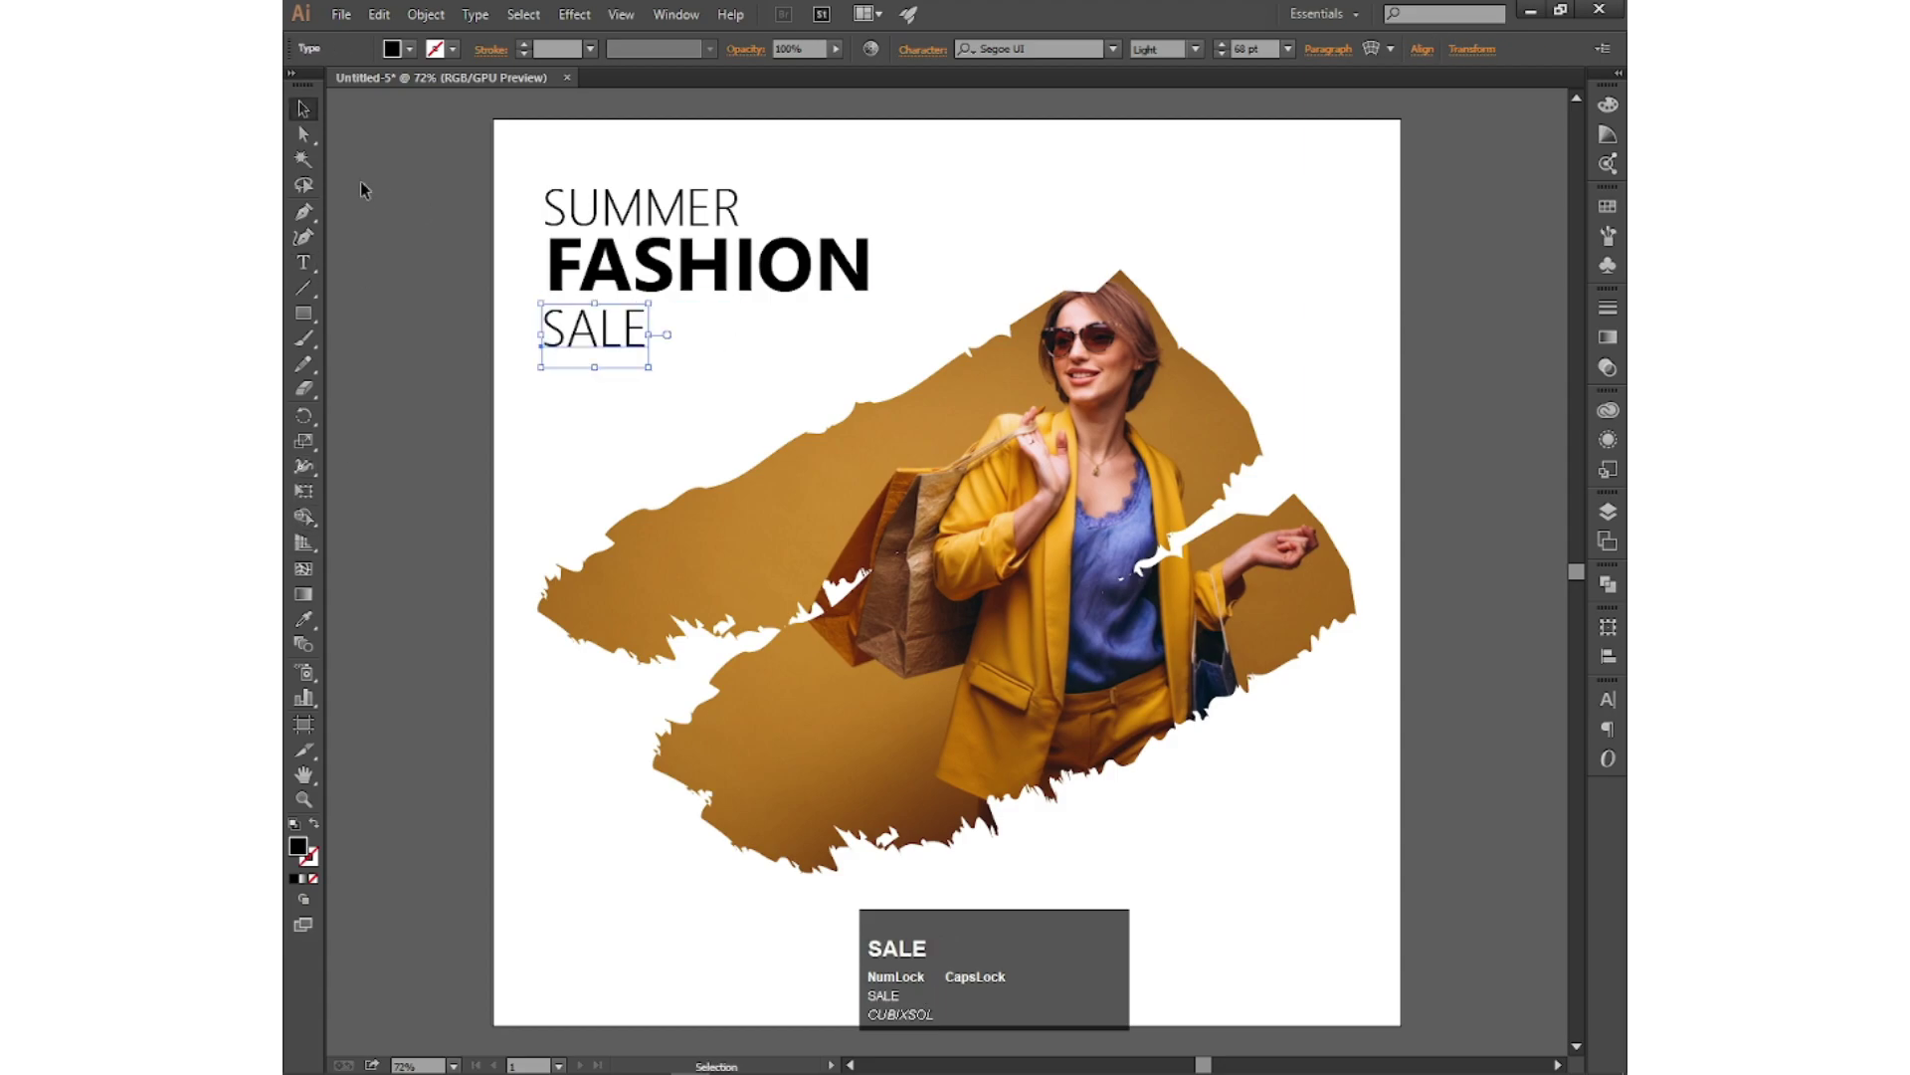
Step: Align the three headline lines by their left edges and move the block inward from the poster's left edge
drag(501, 161, 637, 368)
click(1470, 49)
click(1257, 104)
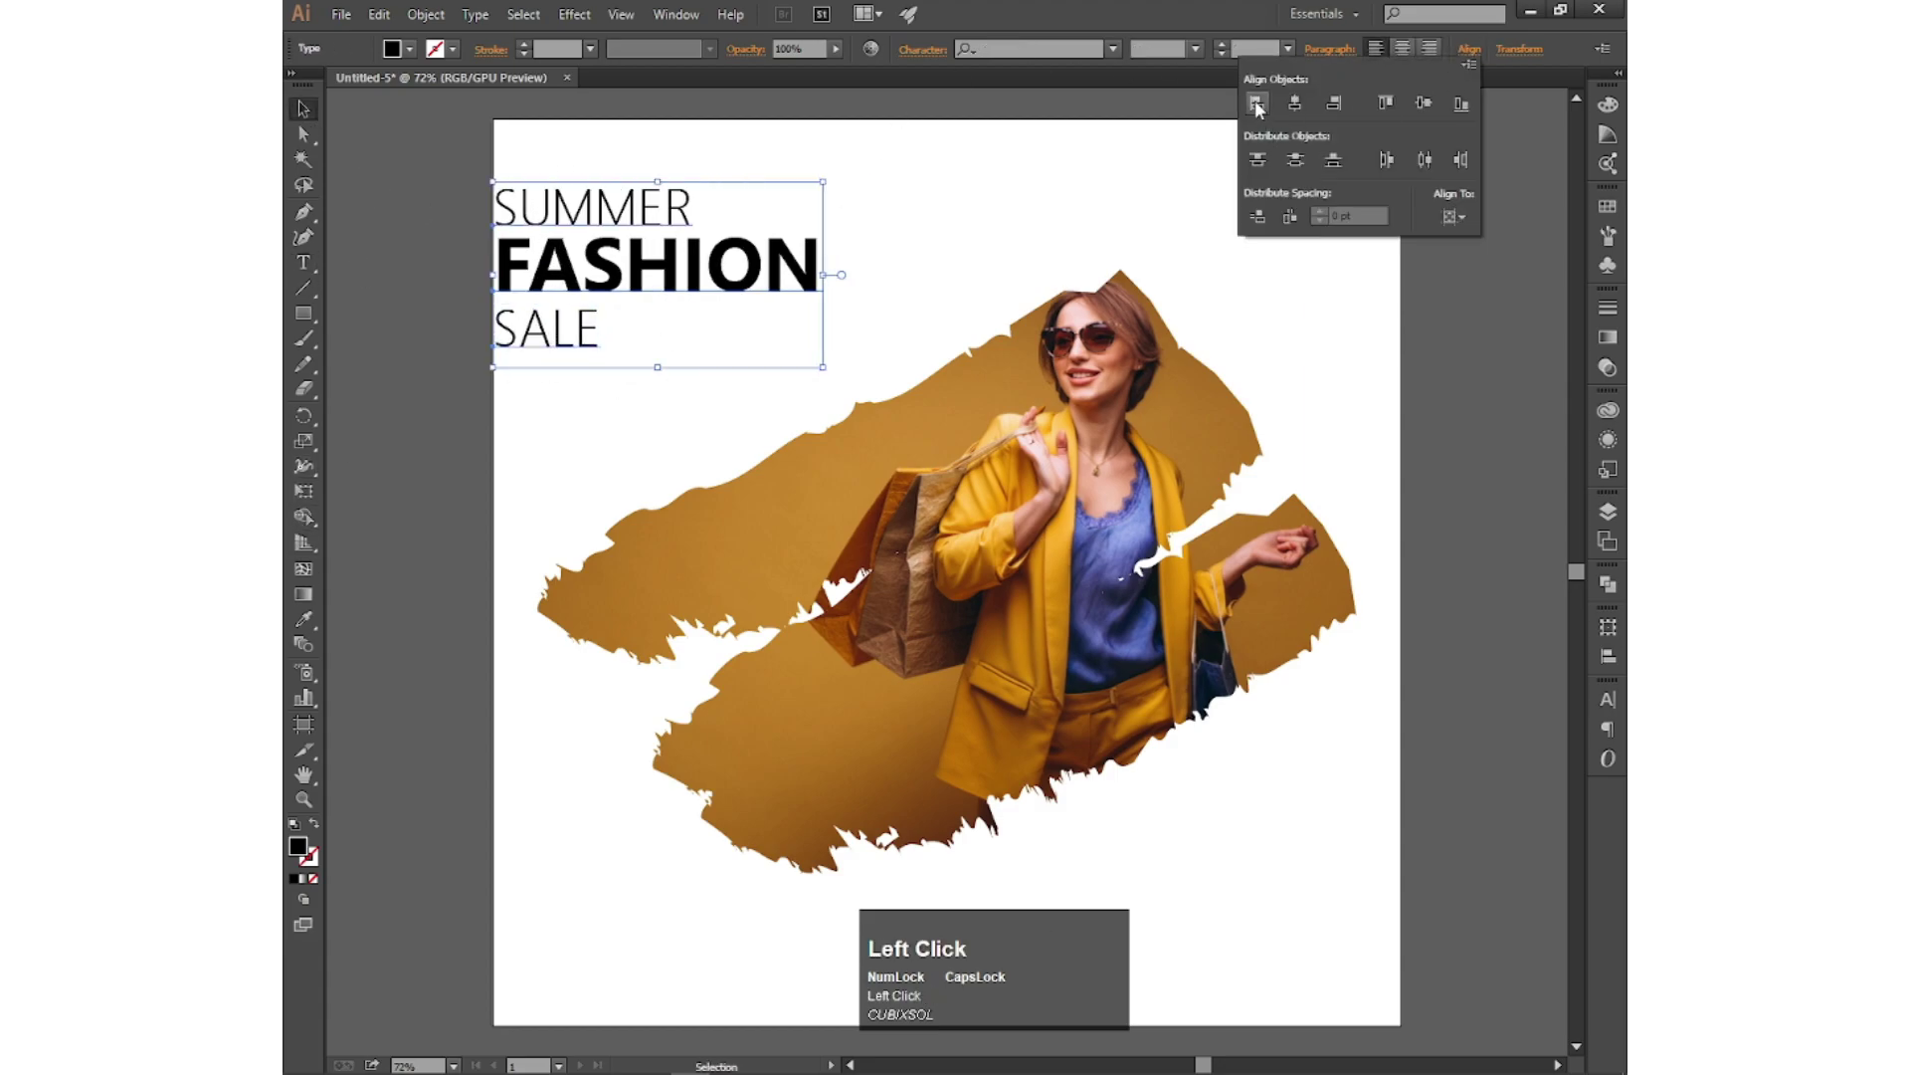
click(996, 182)
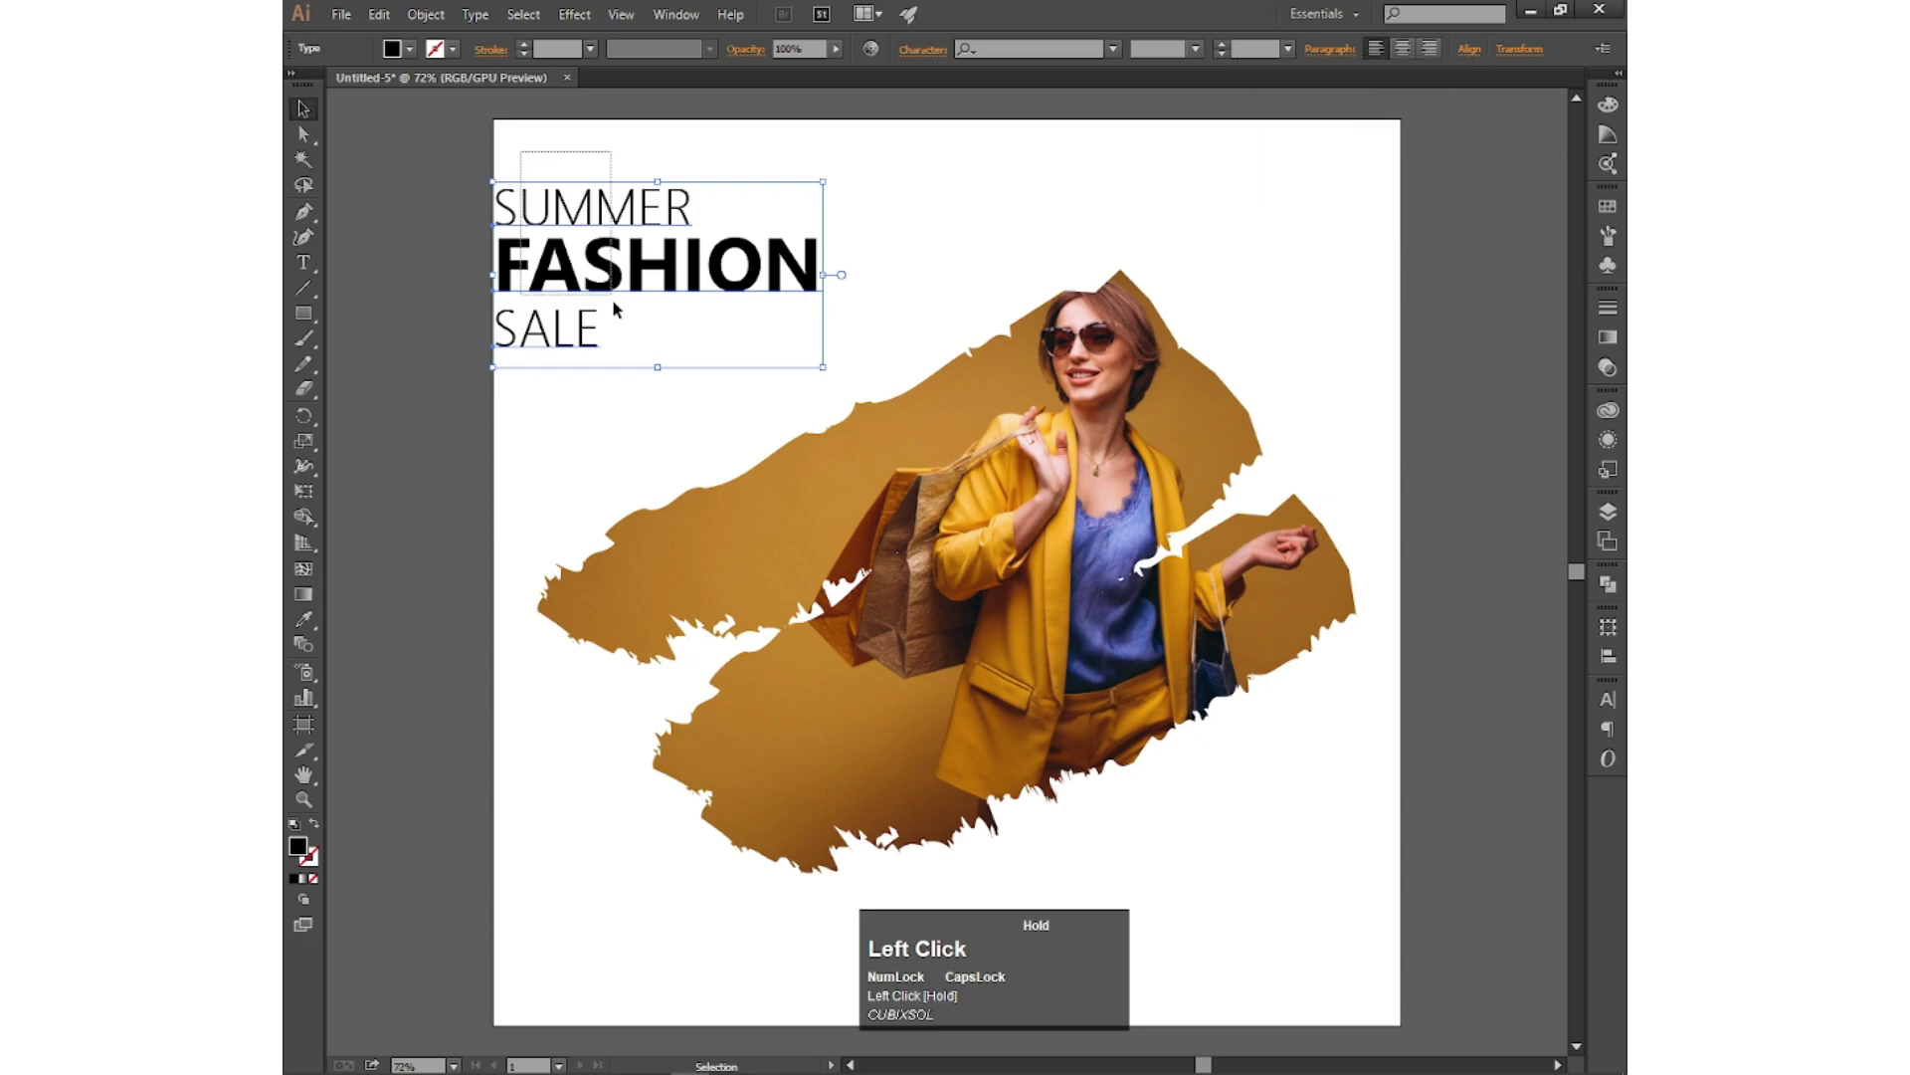
drag(614, 308, 676, 302)
click(964, 192)
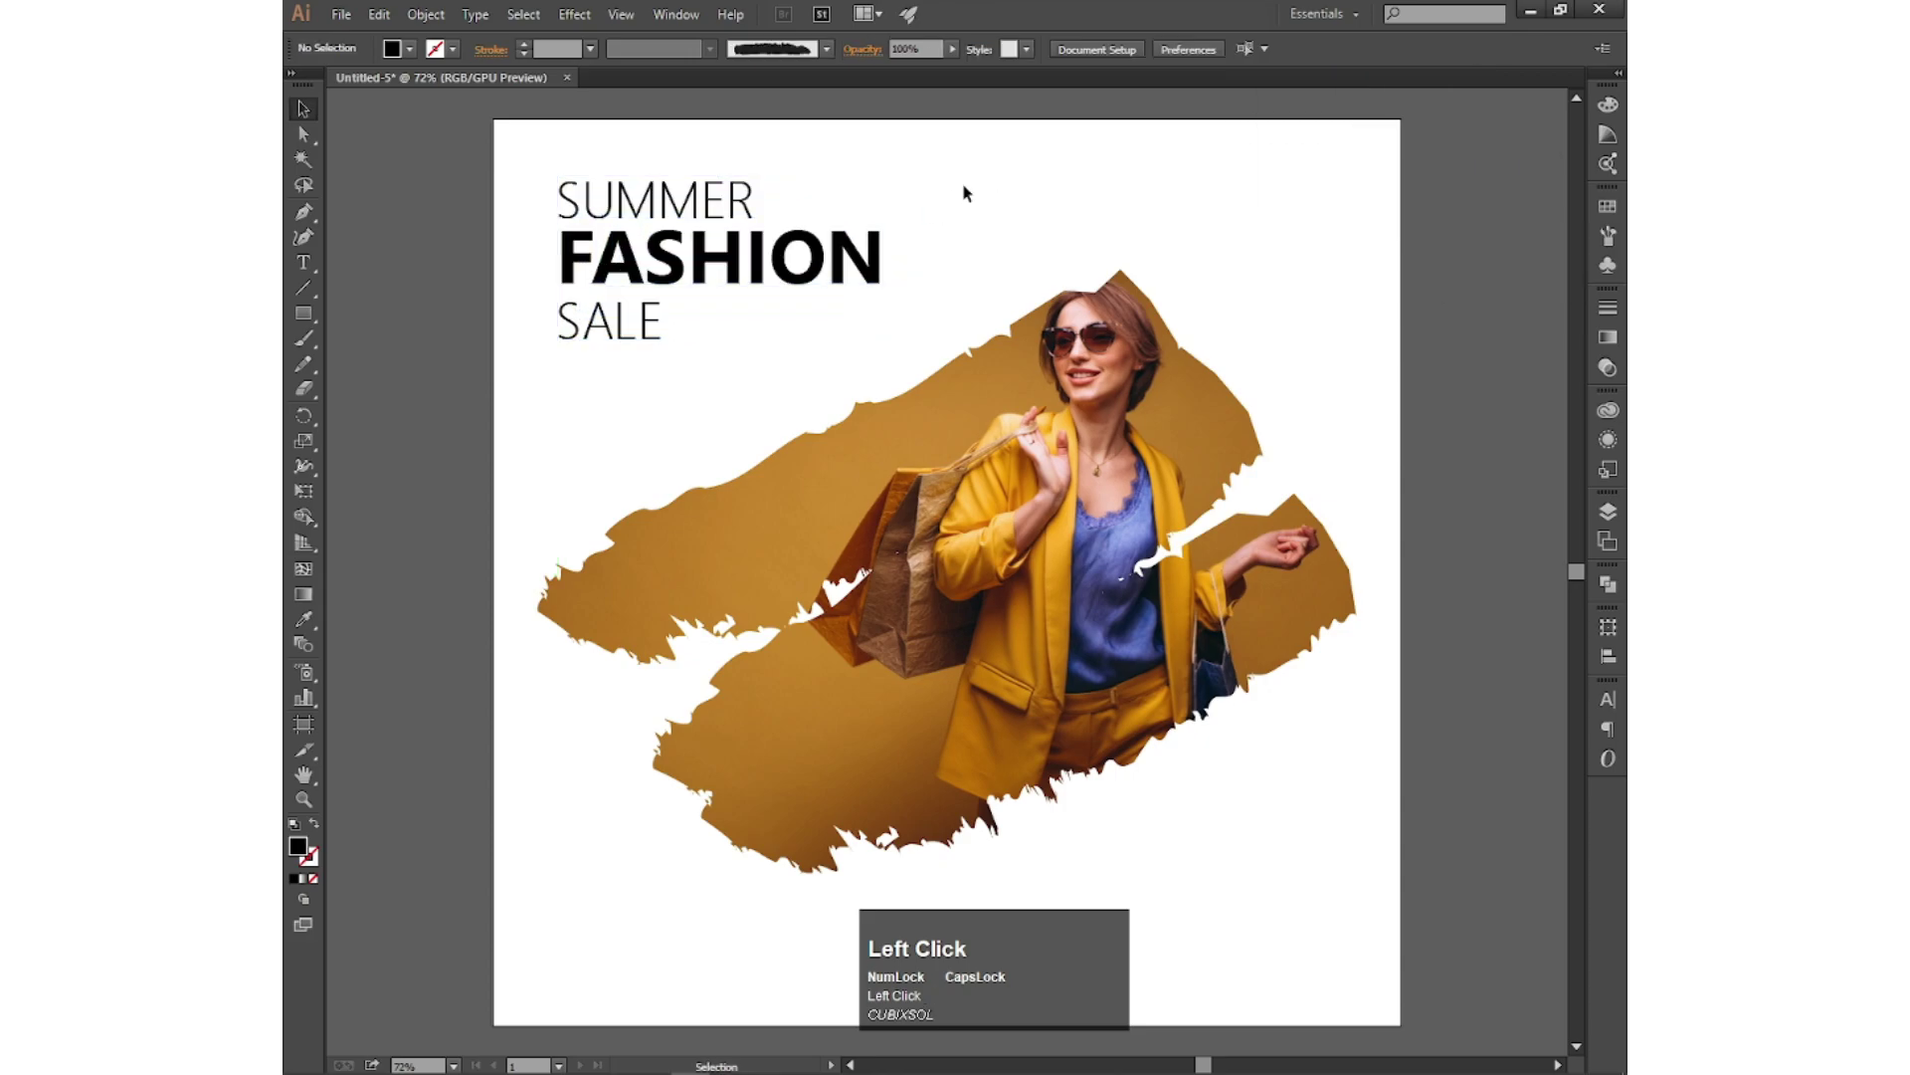
Step: Copy the "FASHION" text and place the duplicate over the lower edge of the brush-stroke photo
click(649, 264)
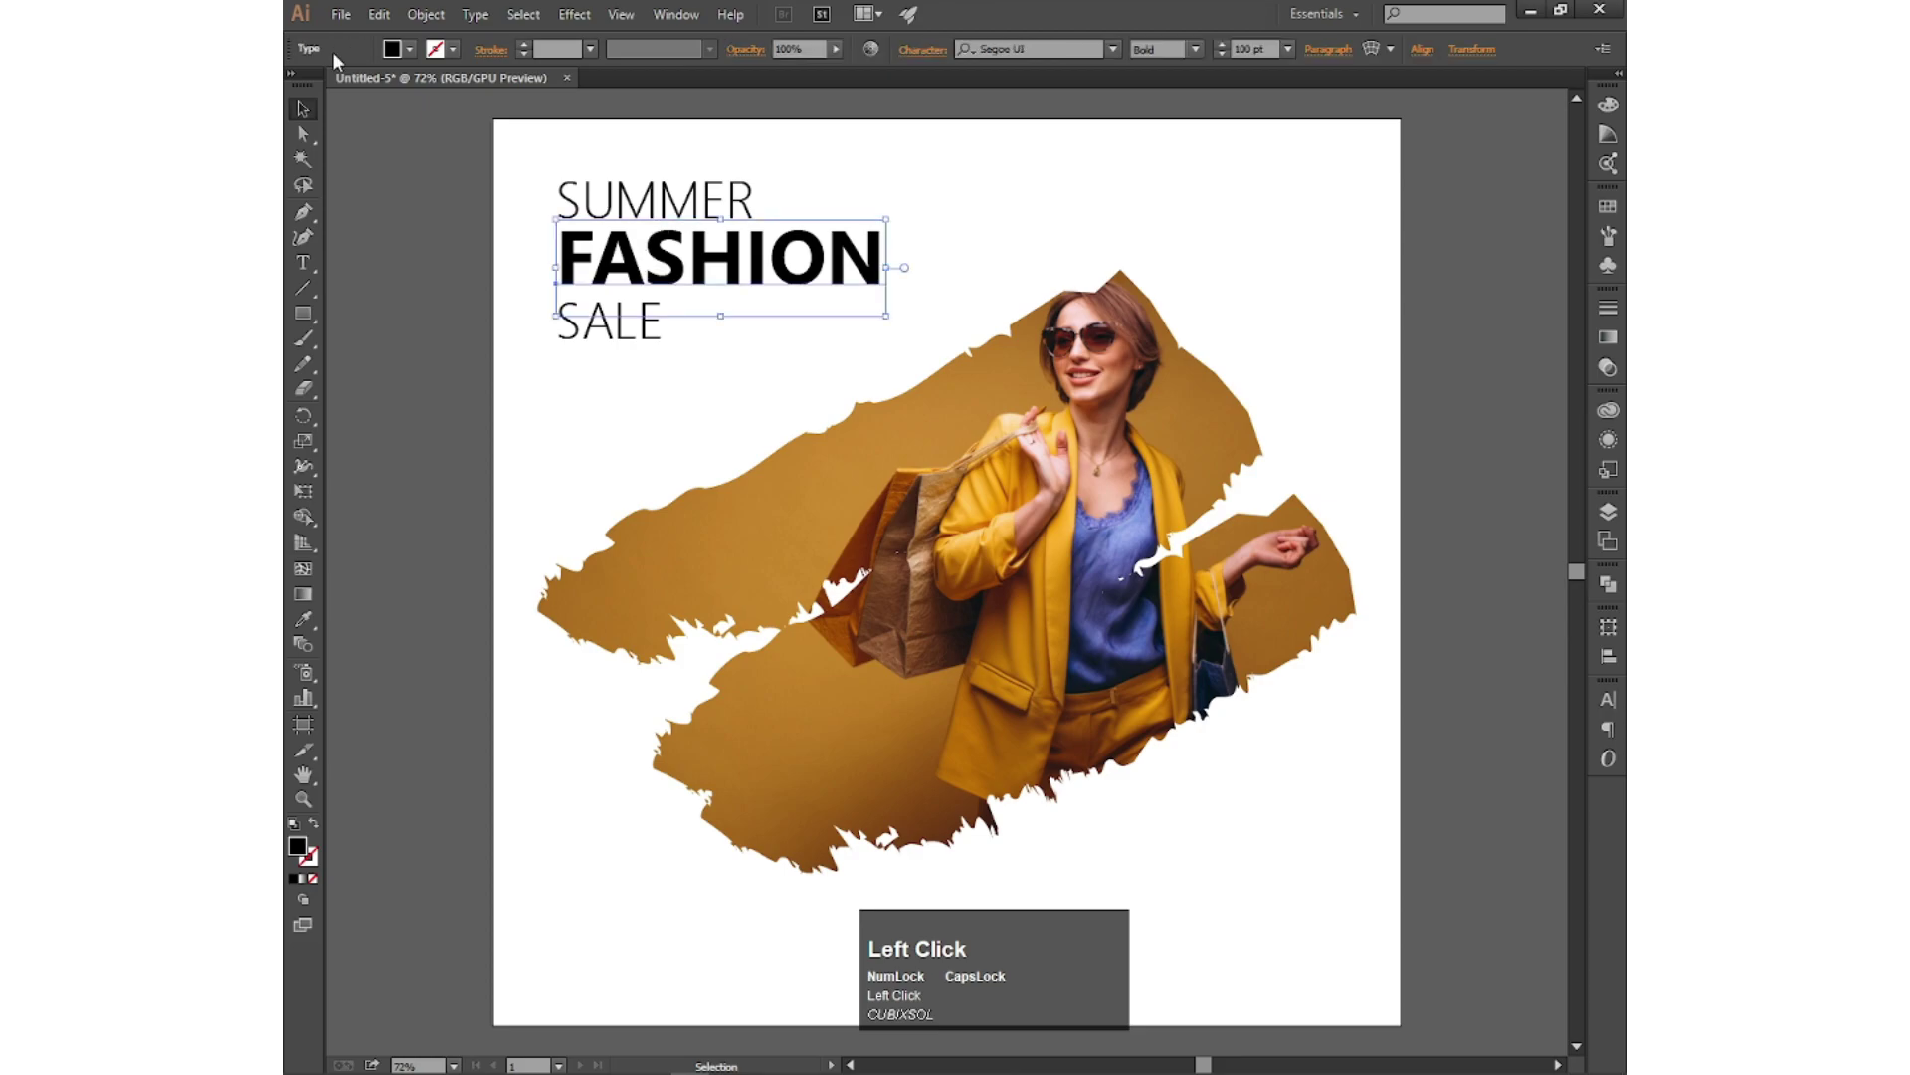
click(379, 14)
click(411, 116)
click(379, 14)
click(435, 161)
drag(700, 269, 1043, 829)
Step: Replace the lower "FASHION" copy with "70% OFF"
click(303, 262)
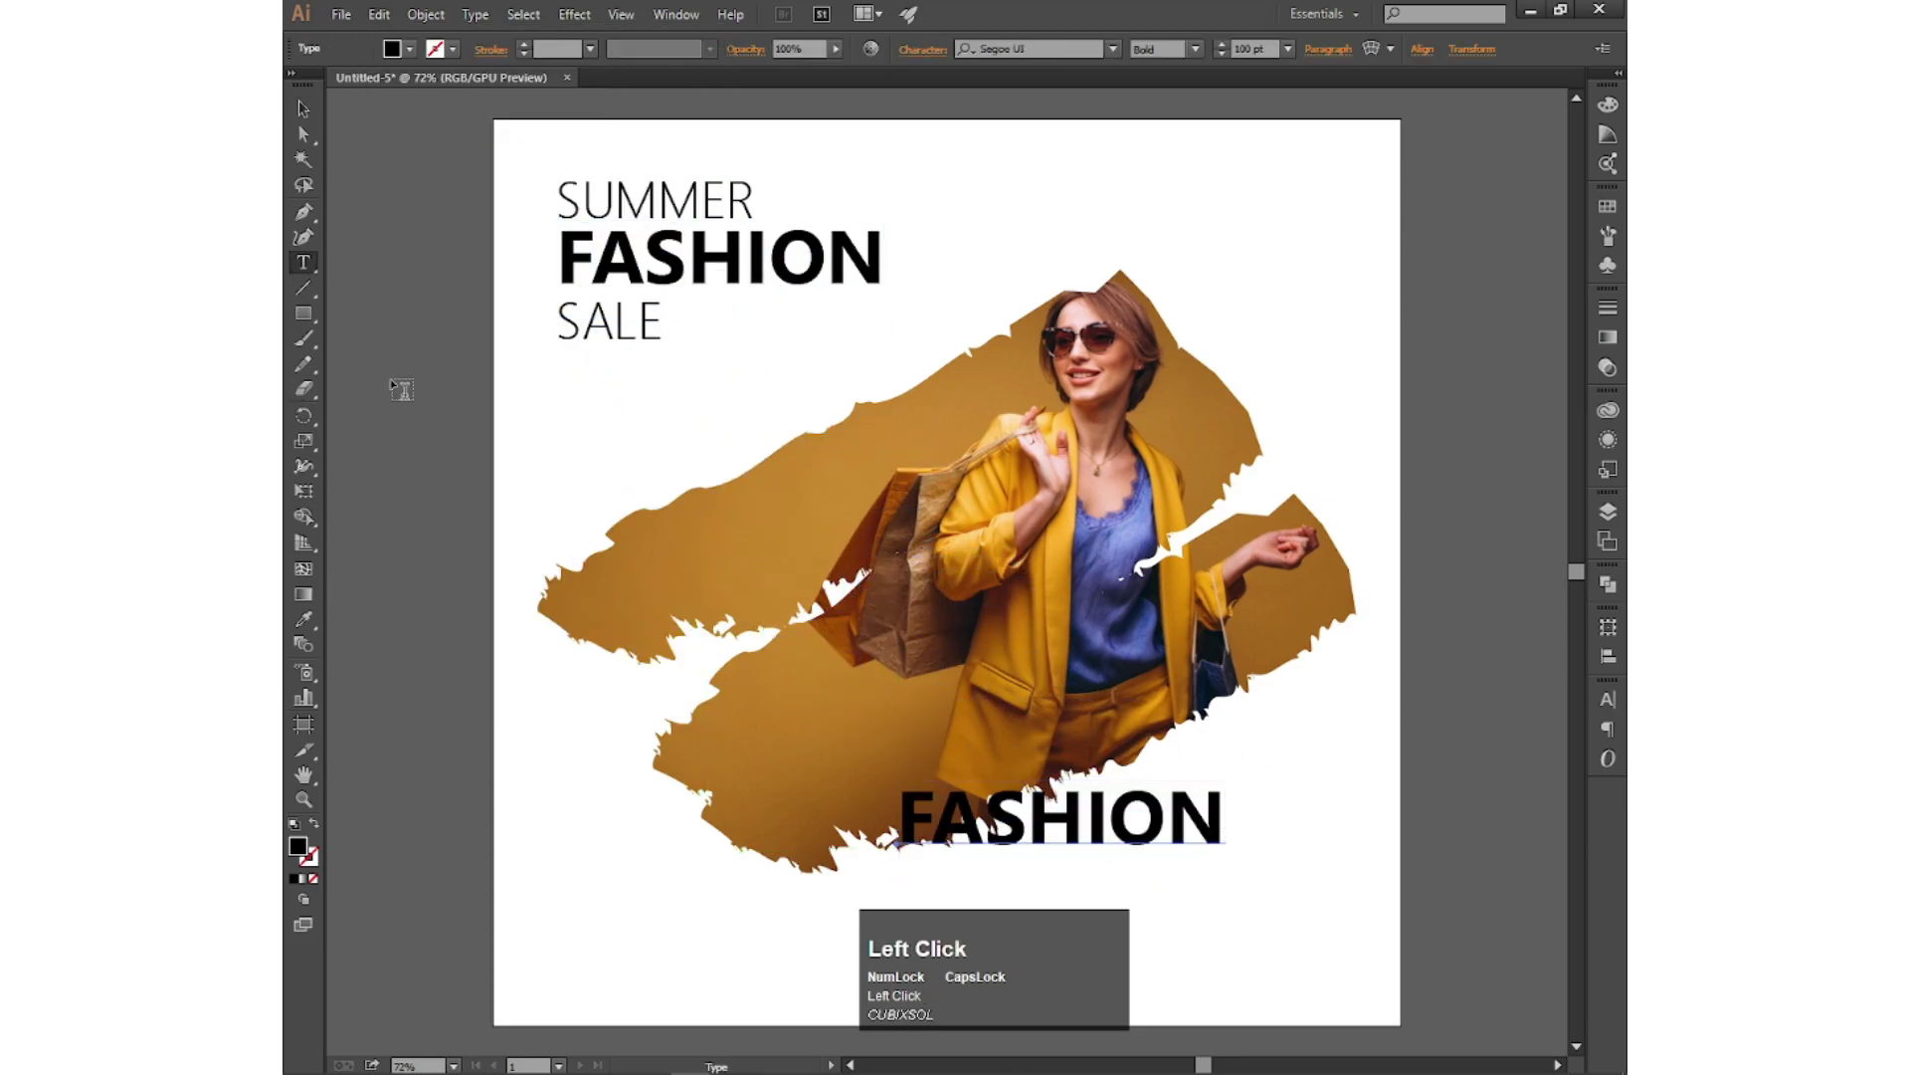
ctrl+click(993, 836)
click(993, 836)
key(ctrl+a)
text(7)
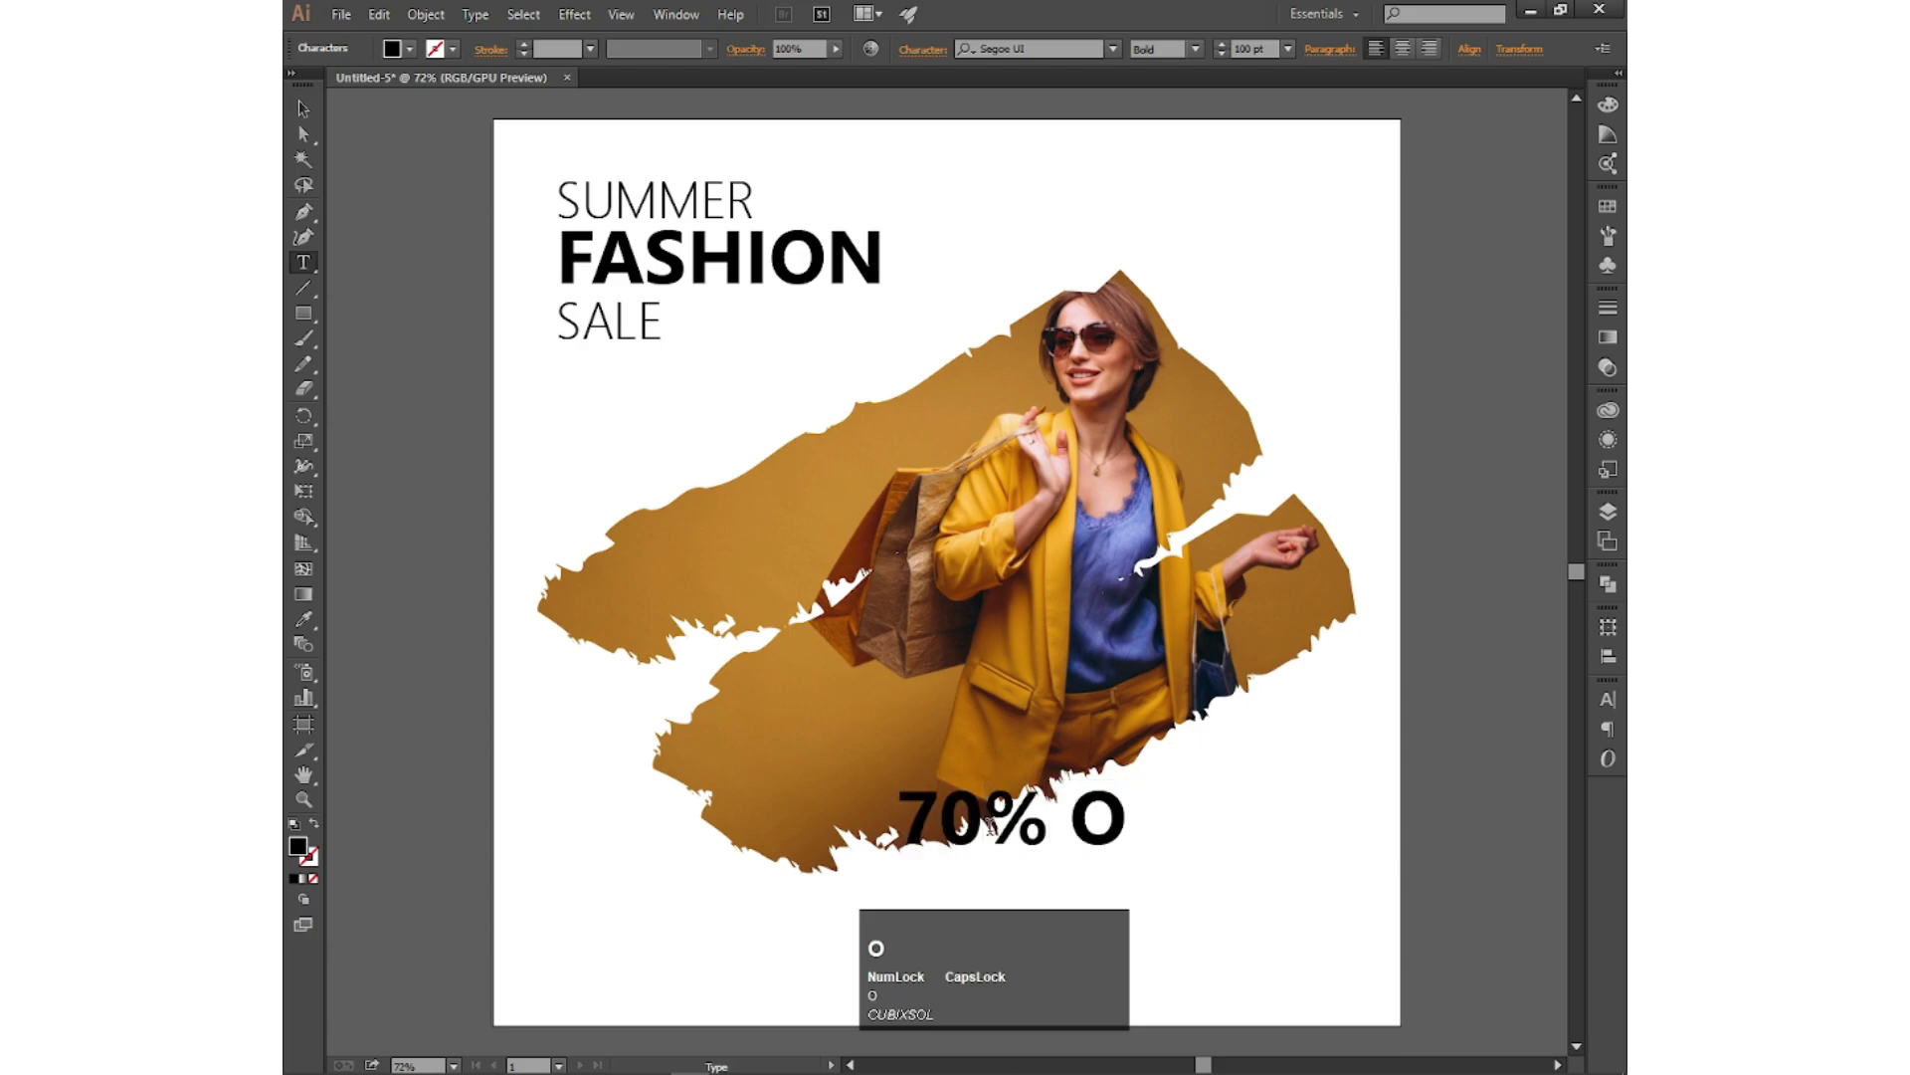
key(Escape)
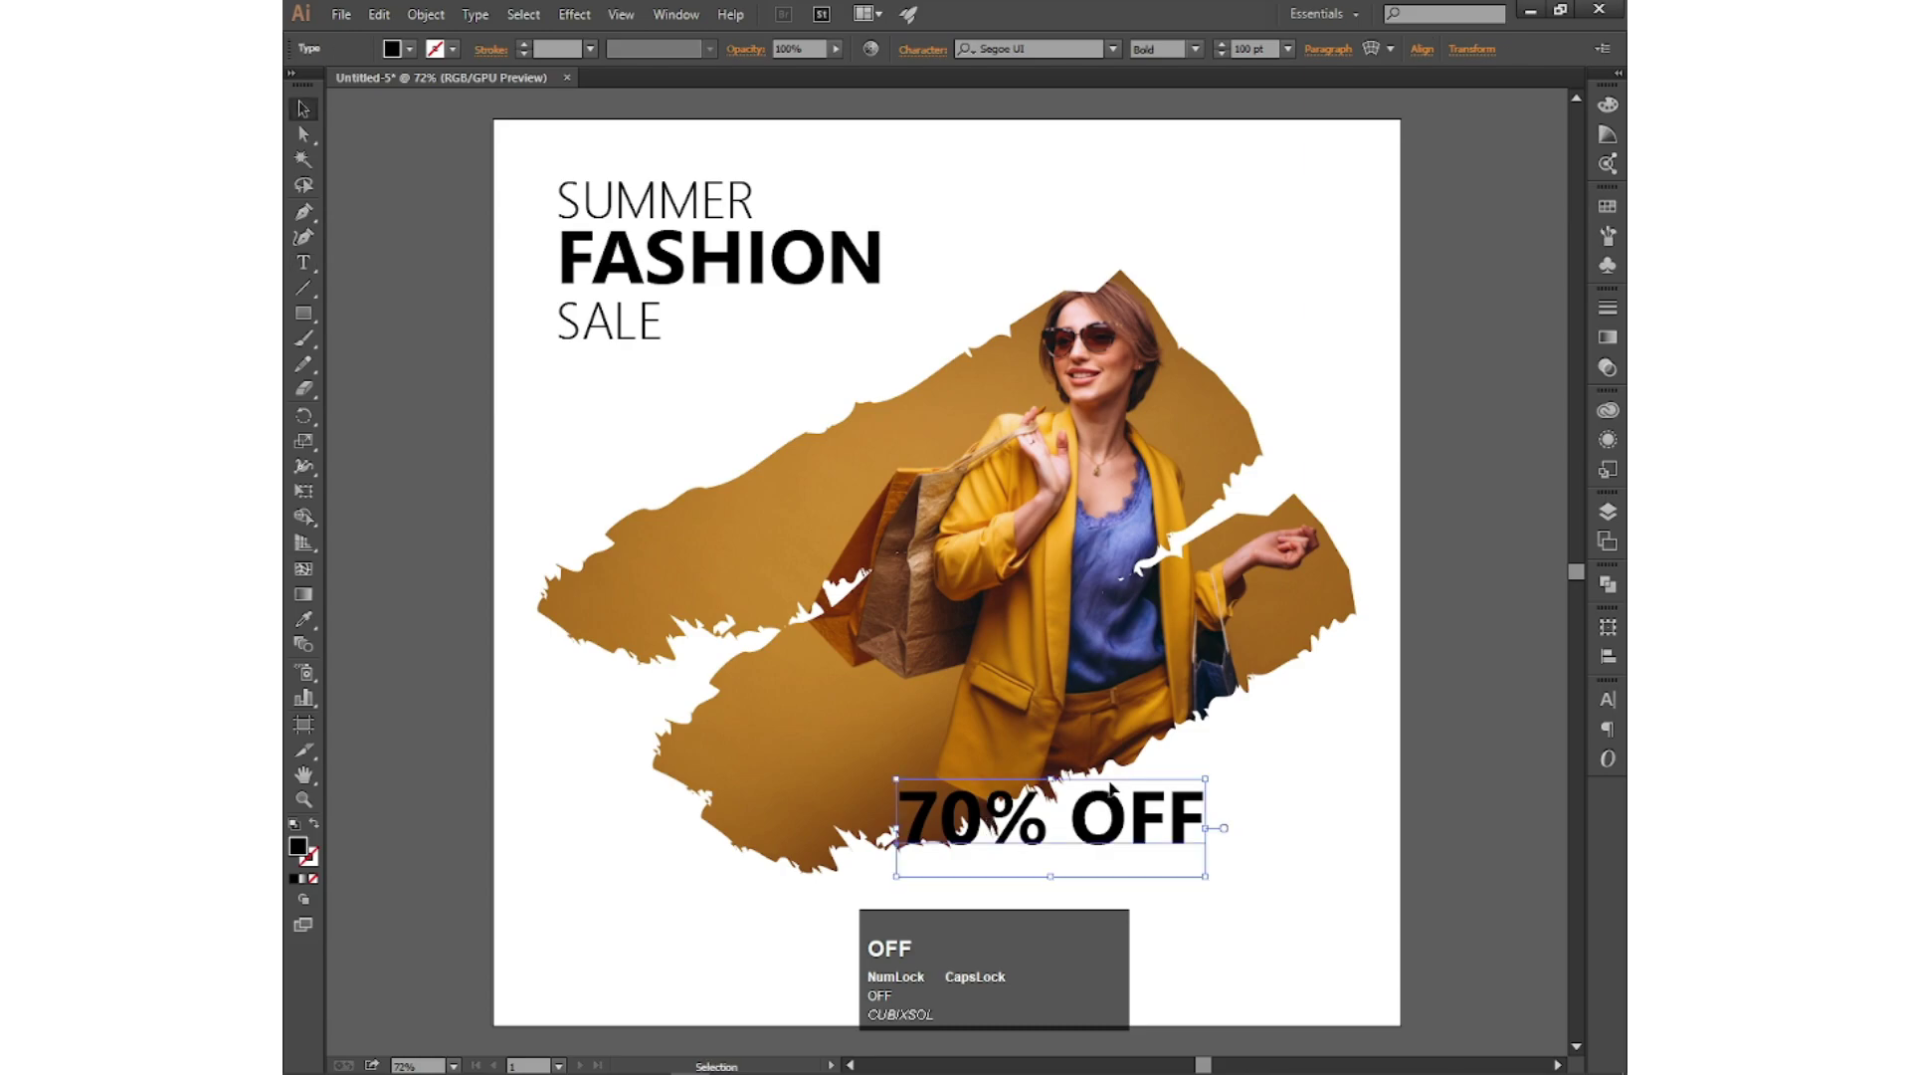
Step: Cut the word "OFF" out of the "70% OFF" text
click(304, 261)
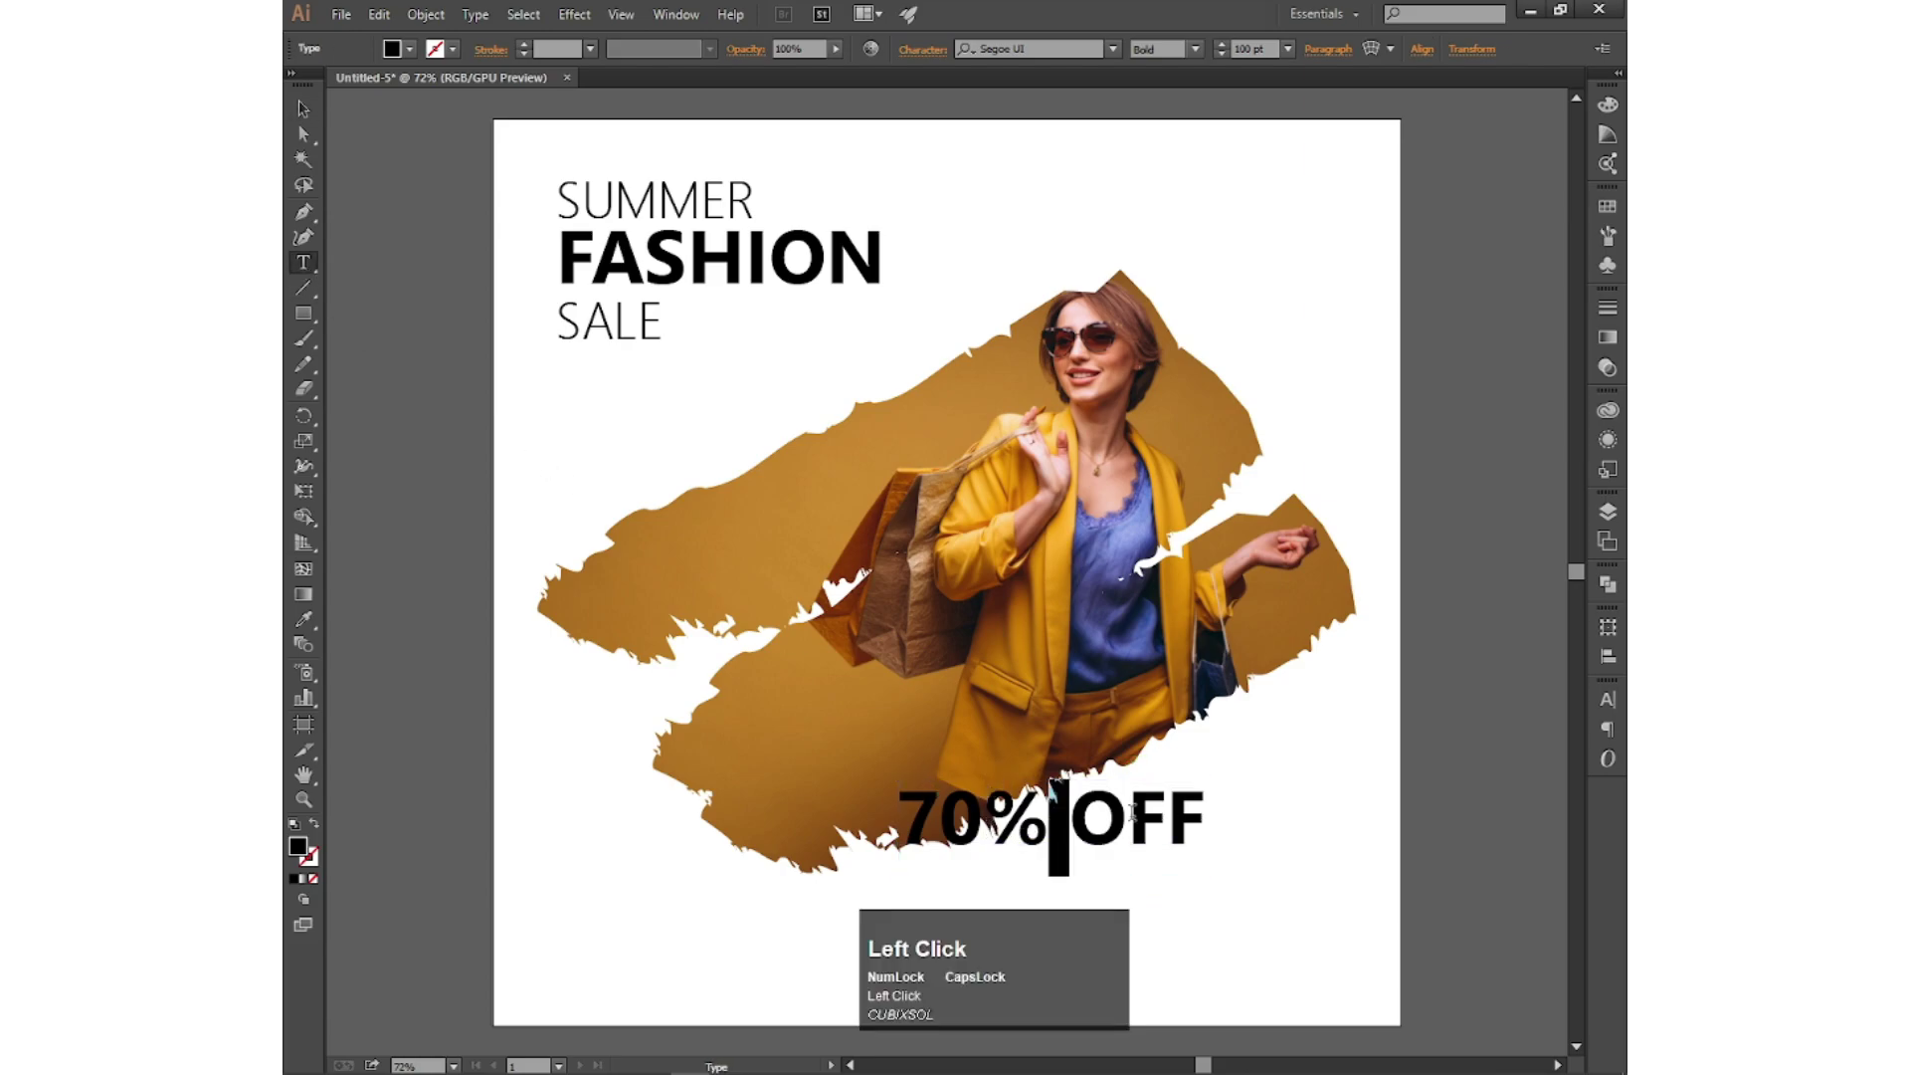
drag(1132, 813, 1207, 814)
key(ctrl+x)
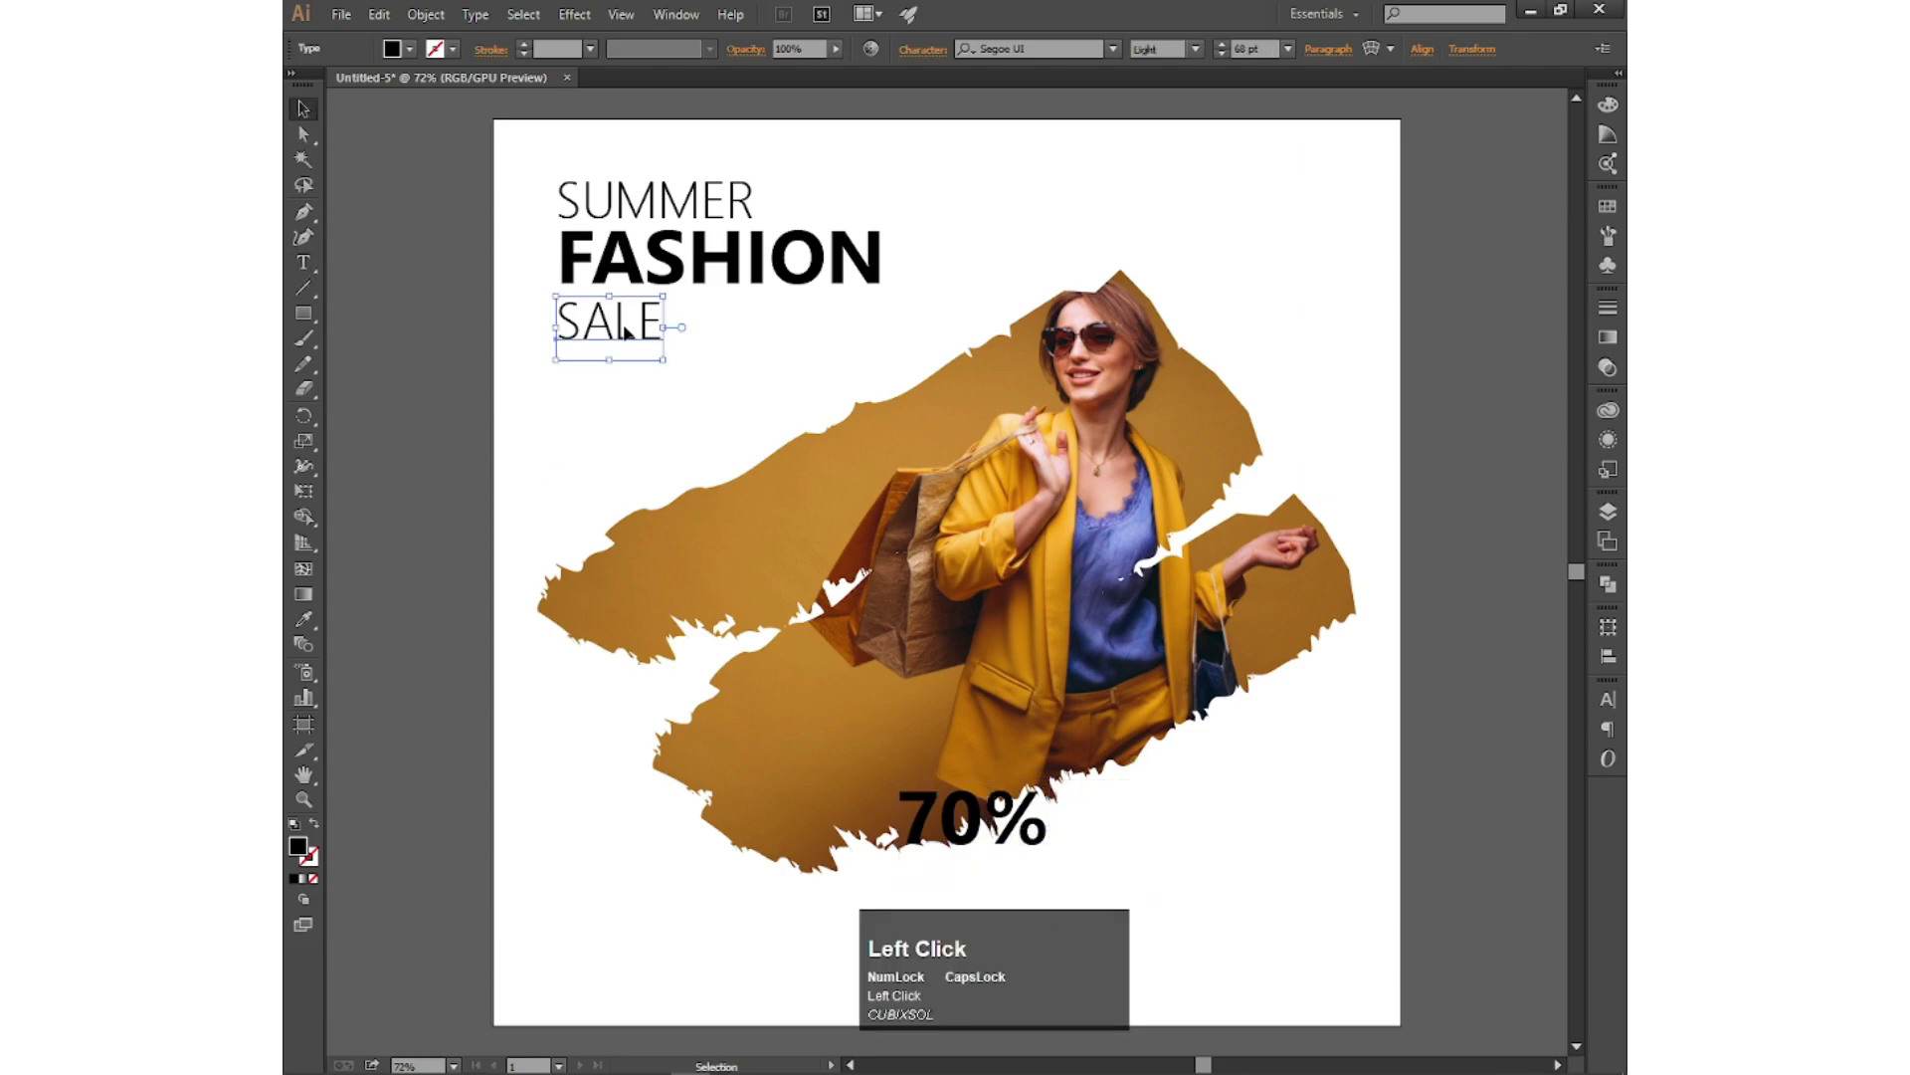
Step: Duplicate the light "SALE" text in front and place the copy just to the right of "70%"
click(379, 14)
click(398, 115)
click(379, 14)
click(447, 161)
drag(601, 330, 1117, 832)
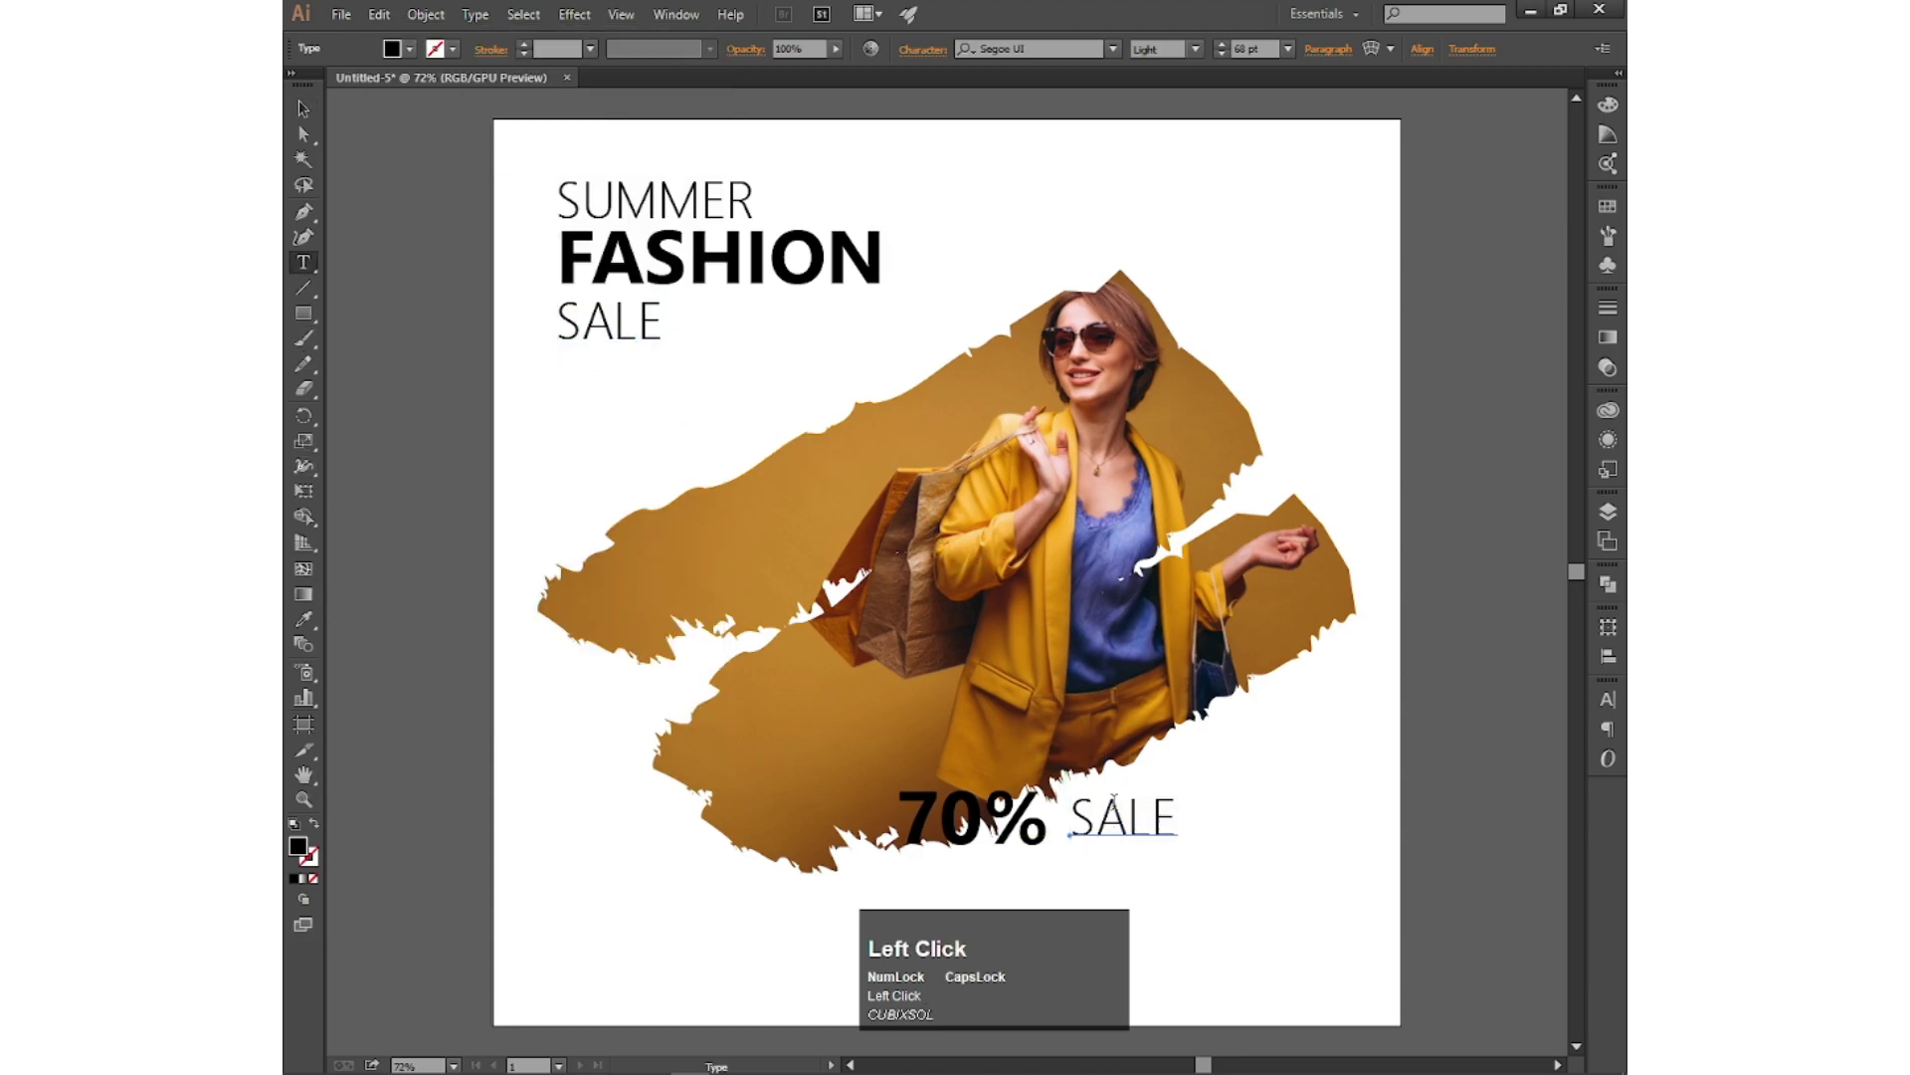
Step: Replace the "SALE" copy with "OFF" and move it closer to "70%"
key(ctrl+a)
text(OFF)
key(Escape)
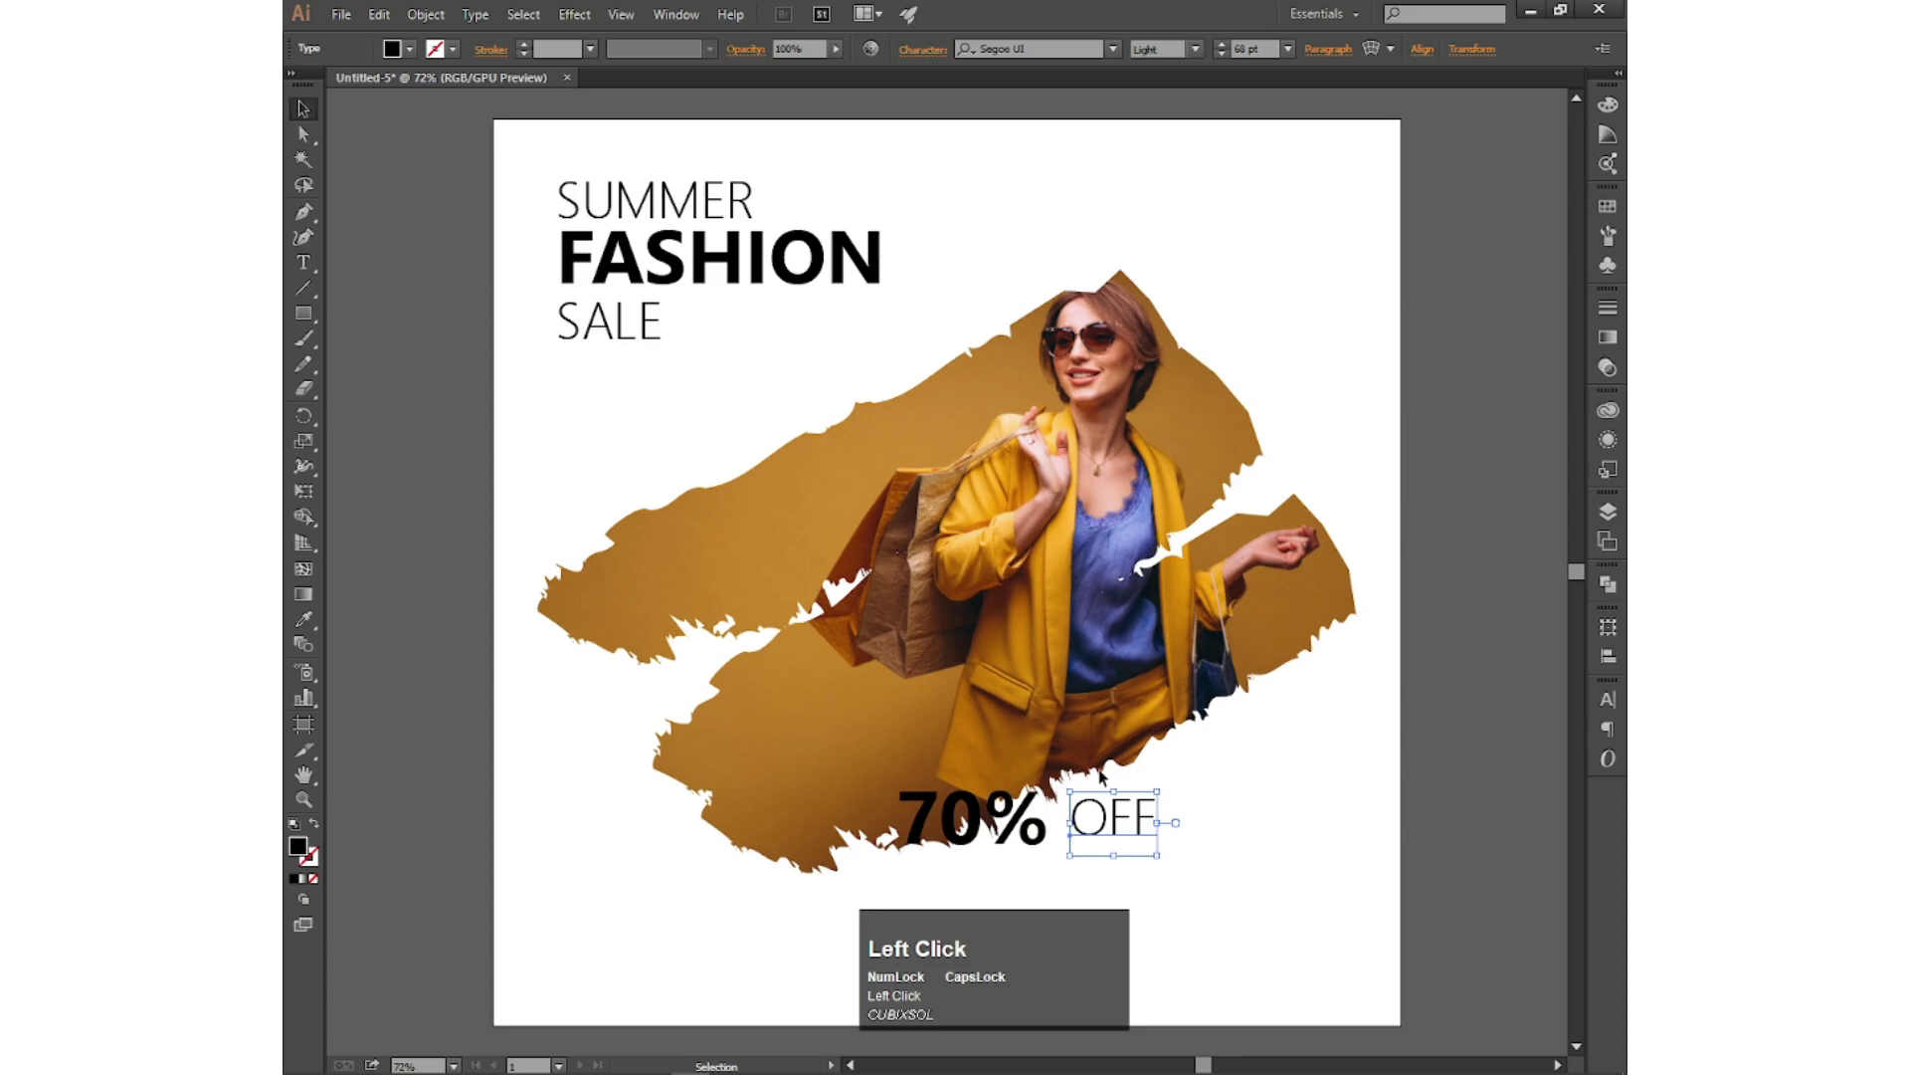
drag(1101, 811, 1089, 813)
click(1242, 791)
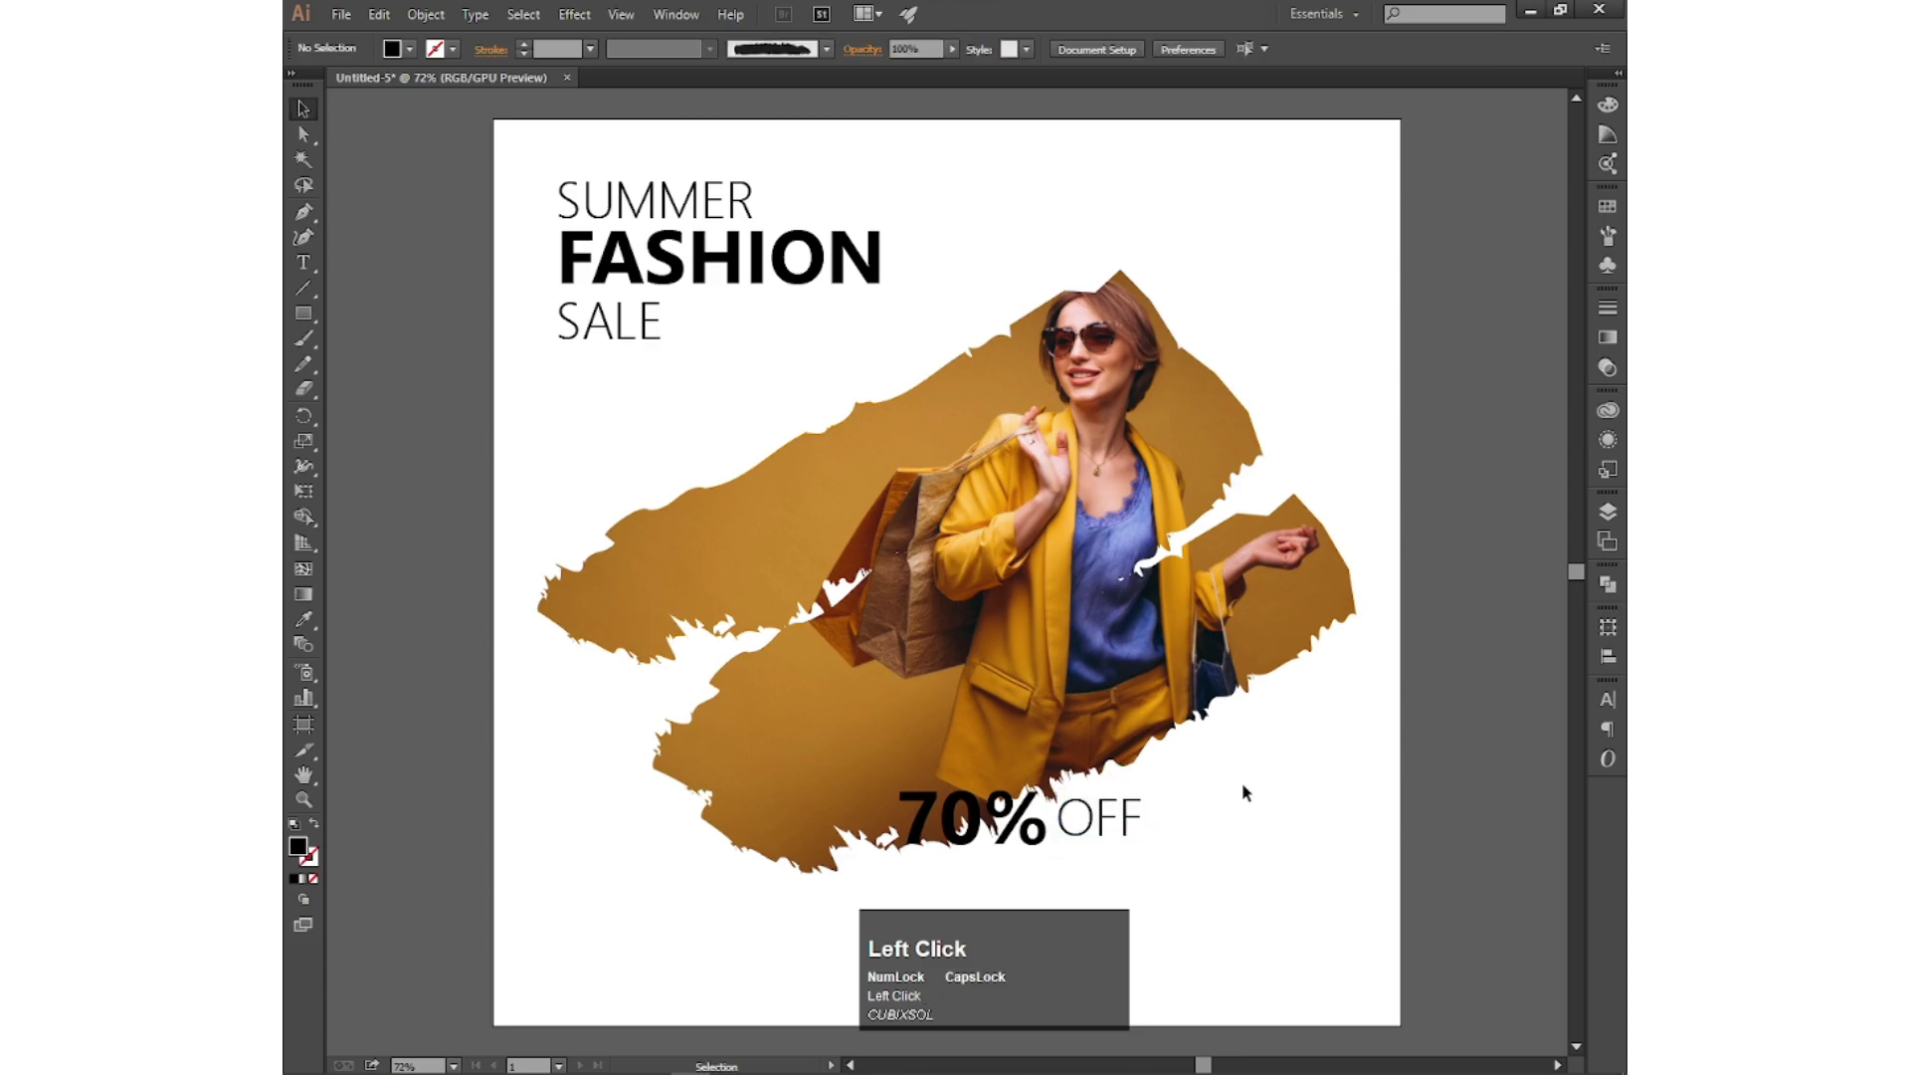
Step: Add a percent sign before the light "OFF" and delete the bold one after "70"
click(300, 260)
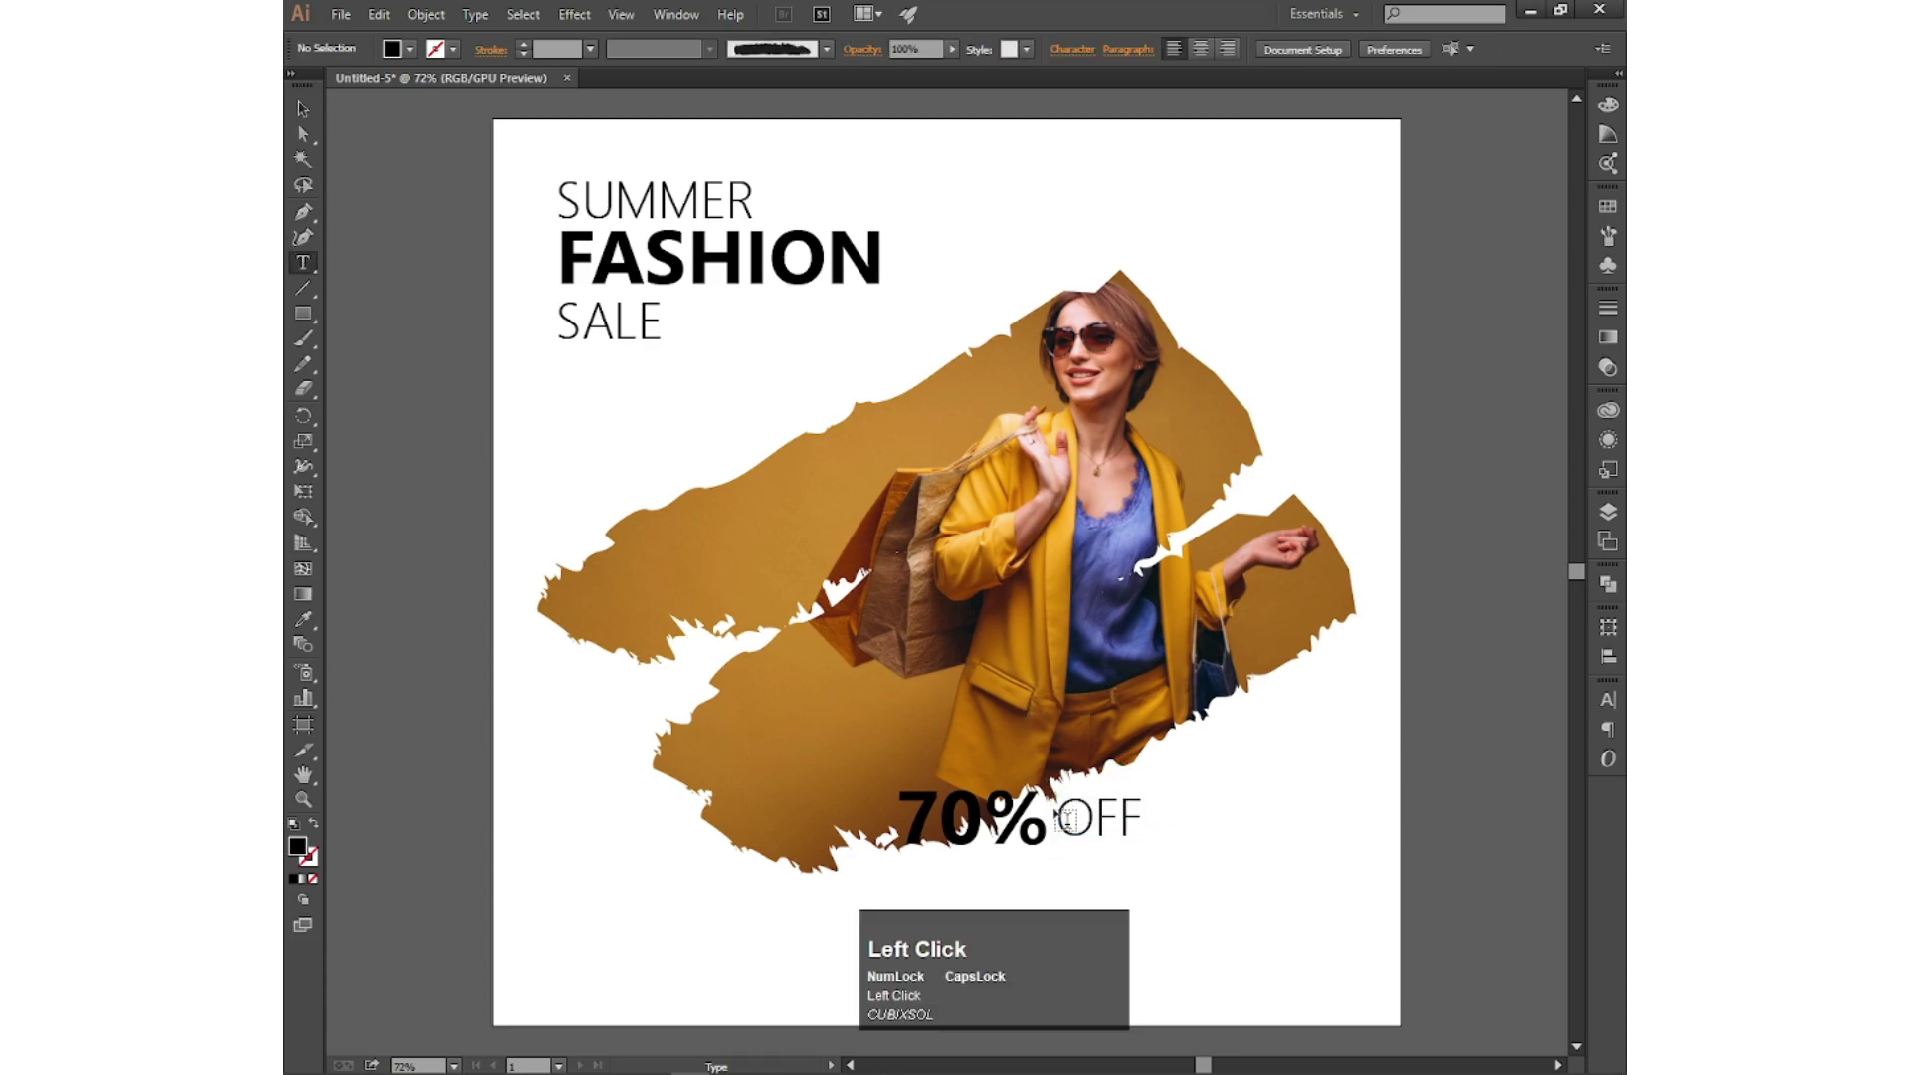
click(1096, 818)
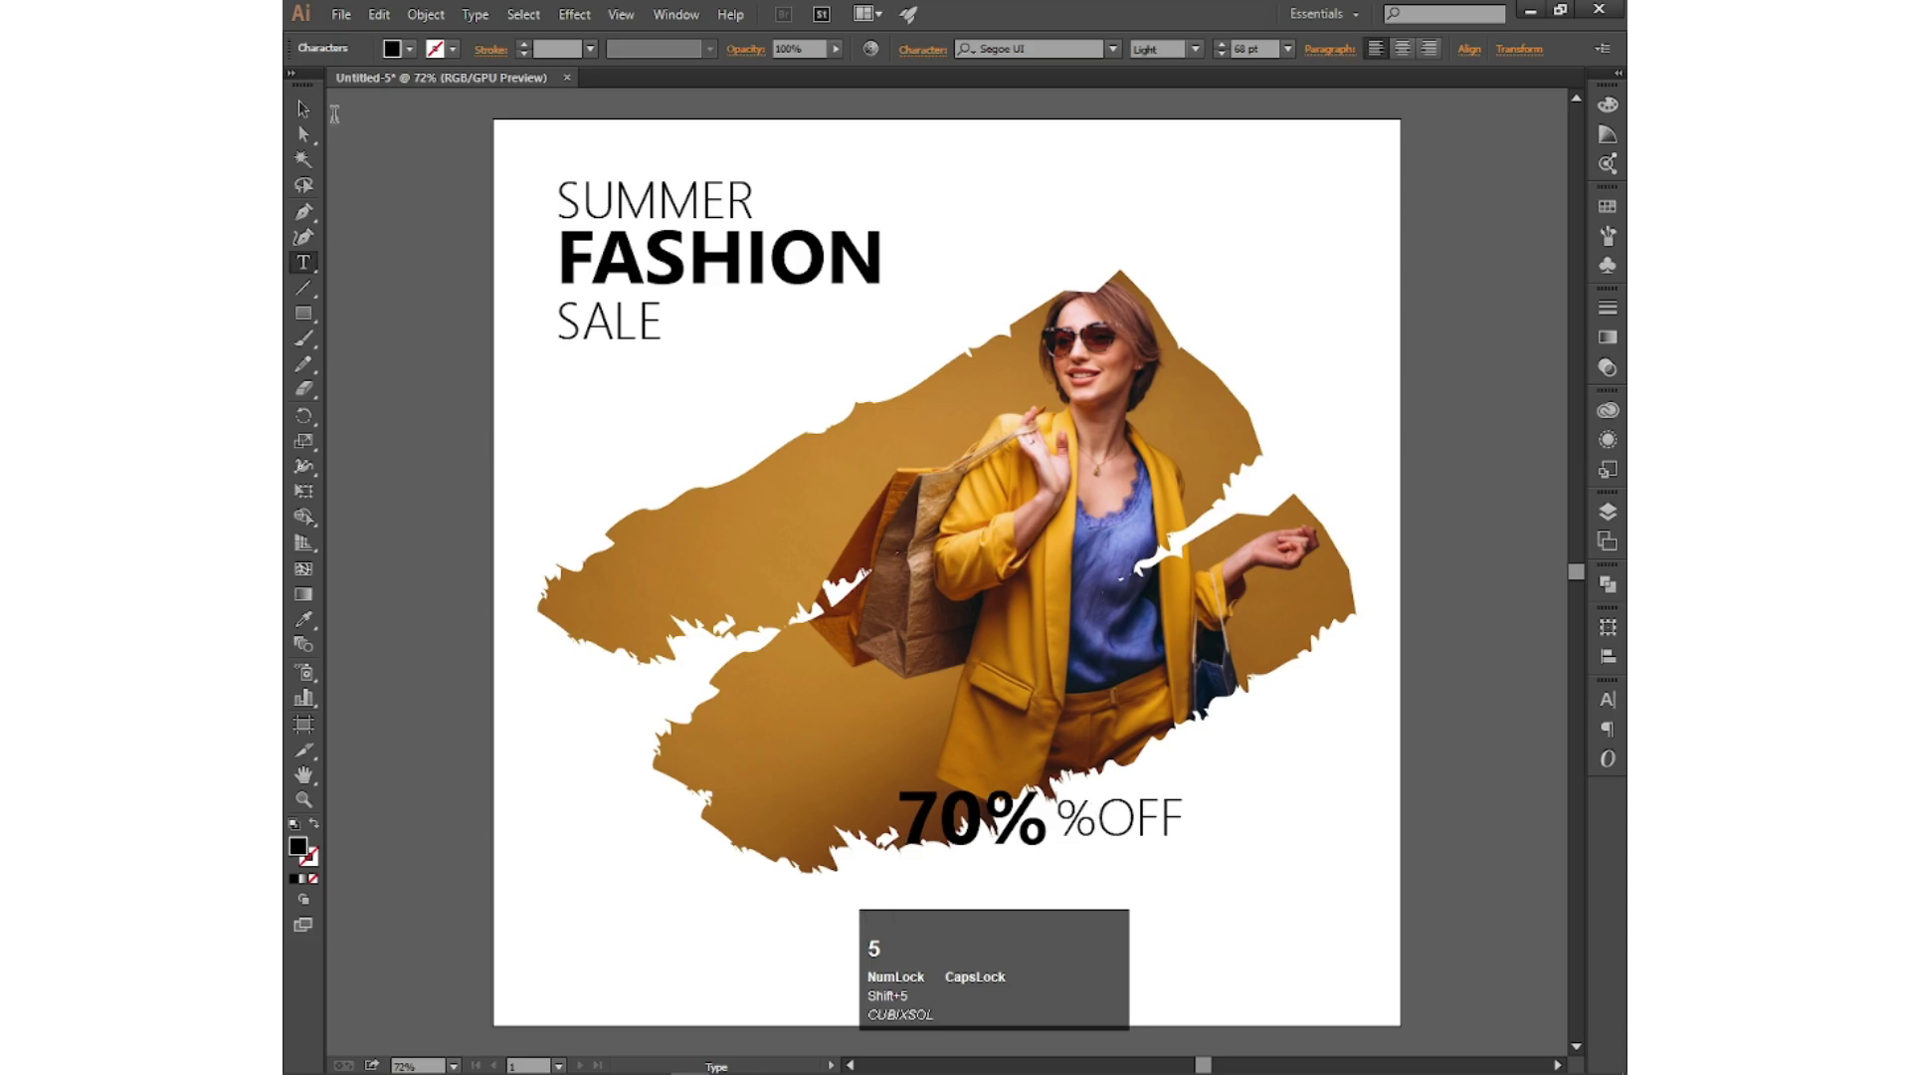
click(982, 819)
key(Delete)
click(303, 108)
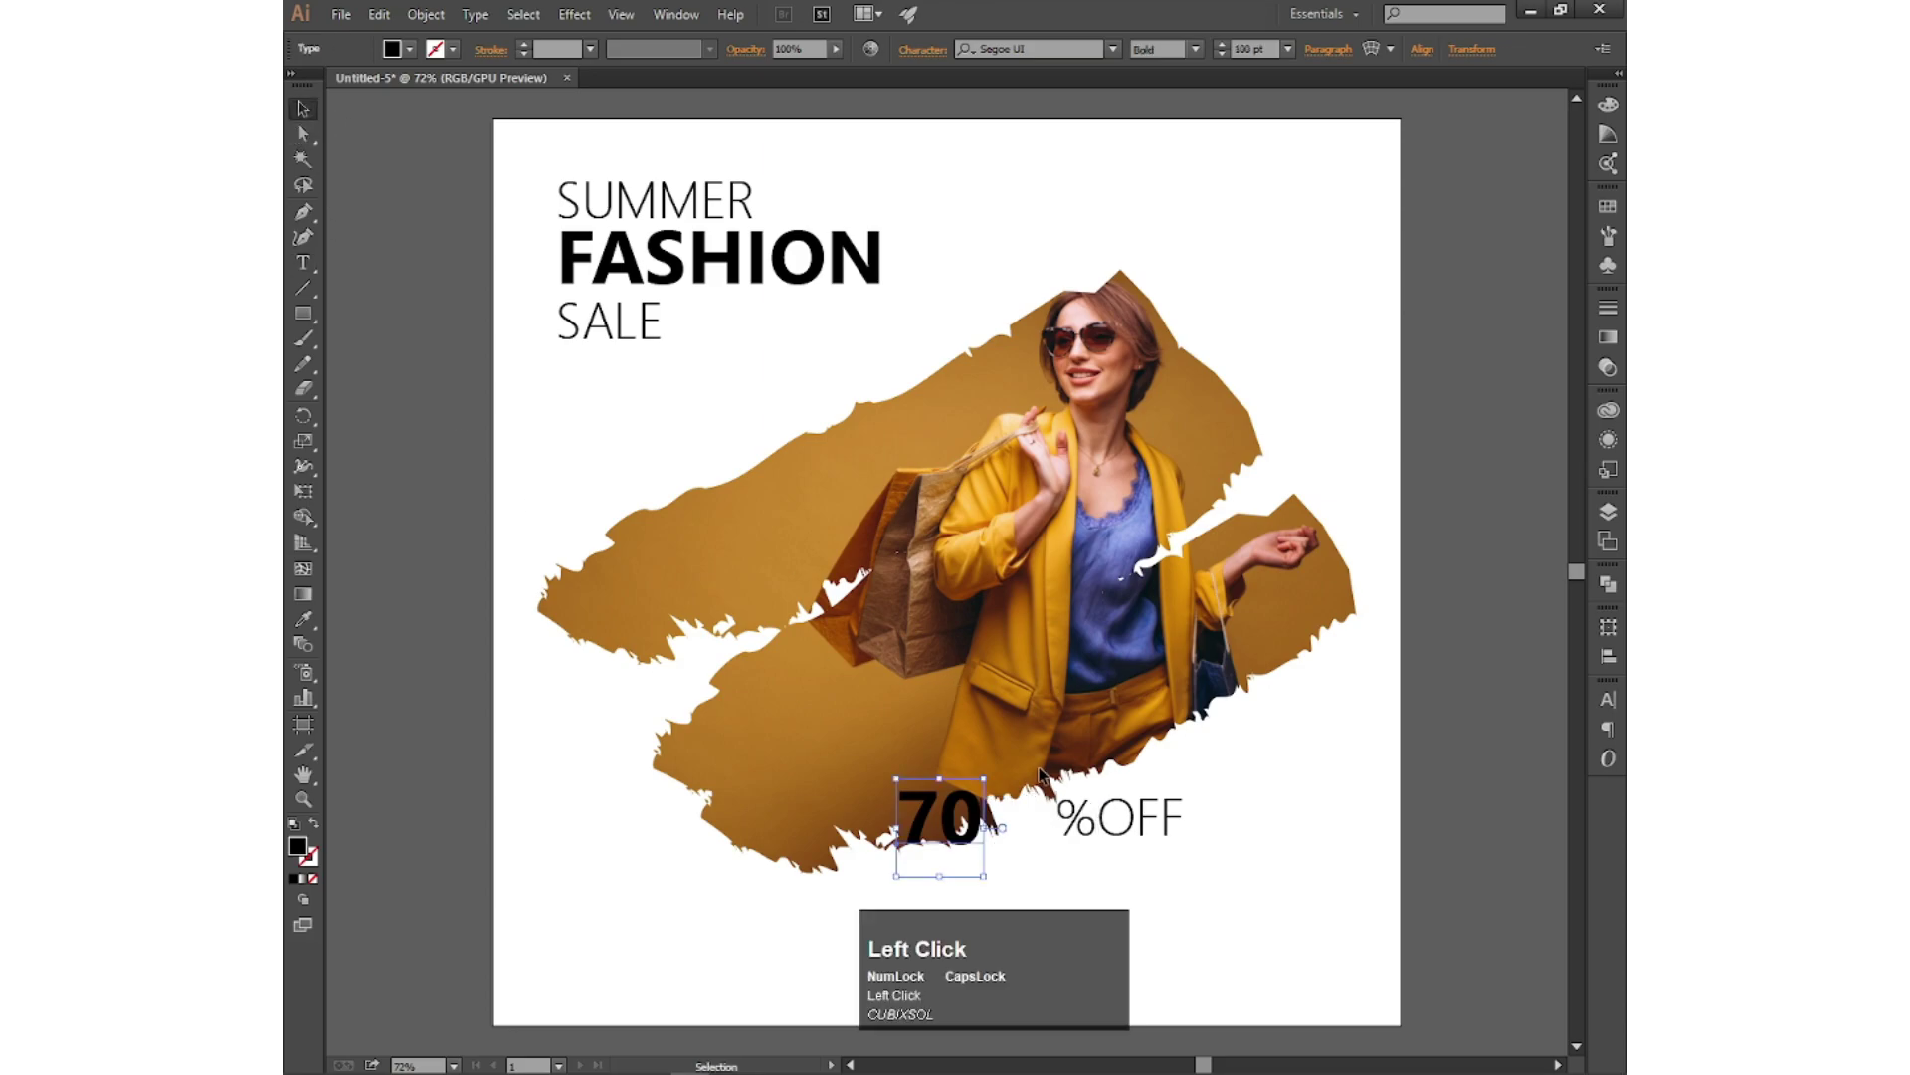
Step: Move "%OFF" up against "70" and enlarge the discount texts so they form one large line
drag(1063, 826, 1006, 821)
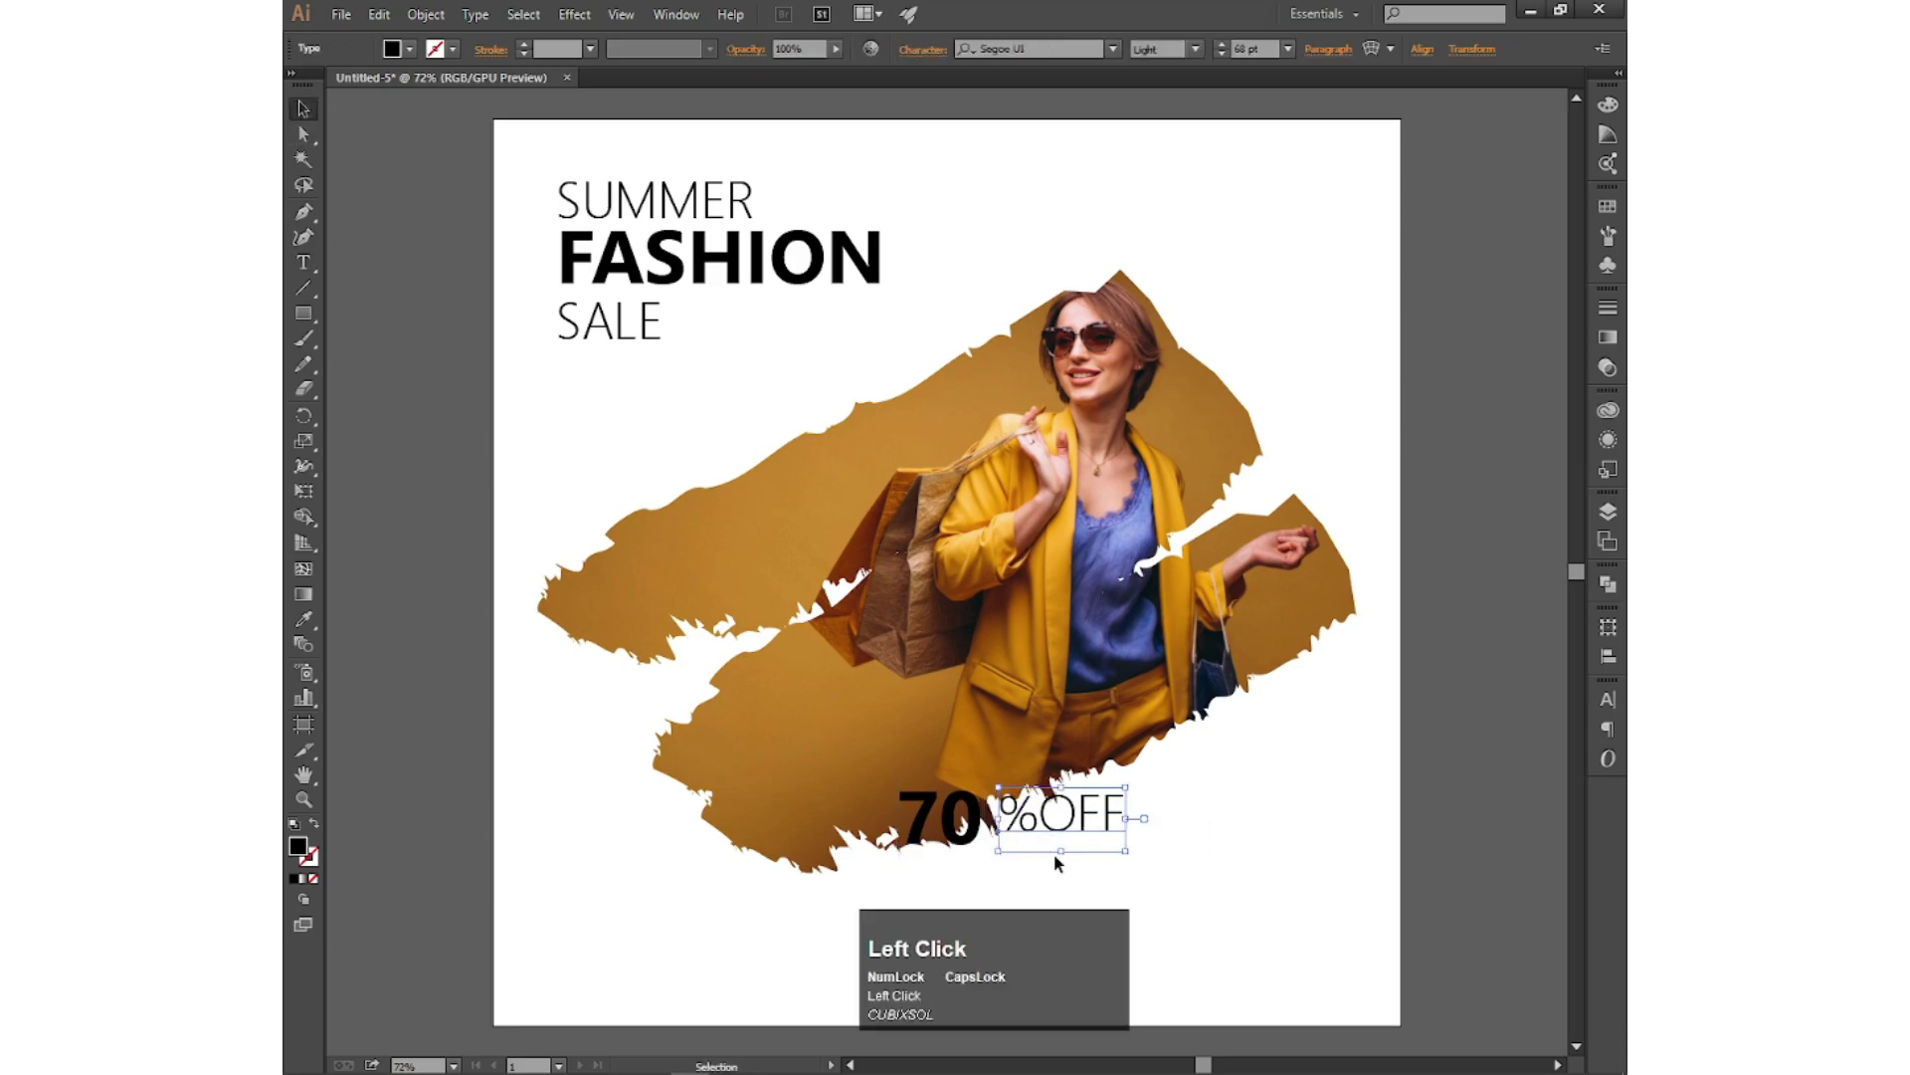
drag(1124, 851, 1162, 874)
click(1179, 867)
click(1192, 821)
click(1055, 824)
shift+click(971, 822)
click(1148, 888)
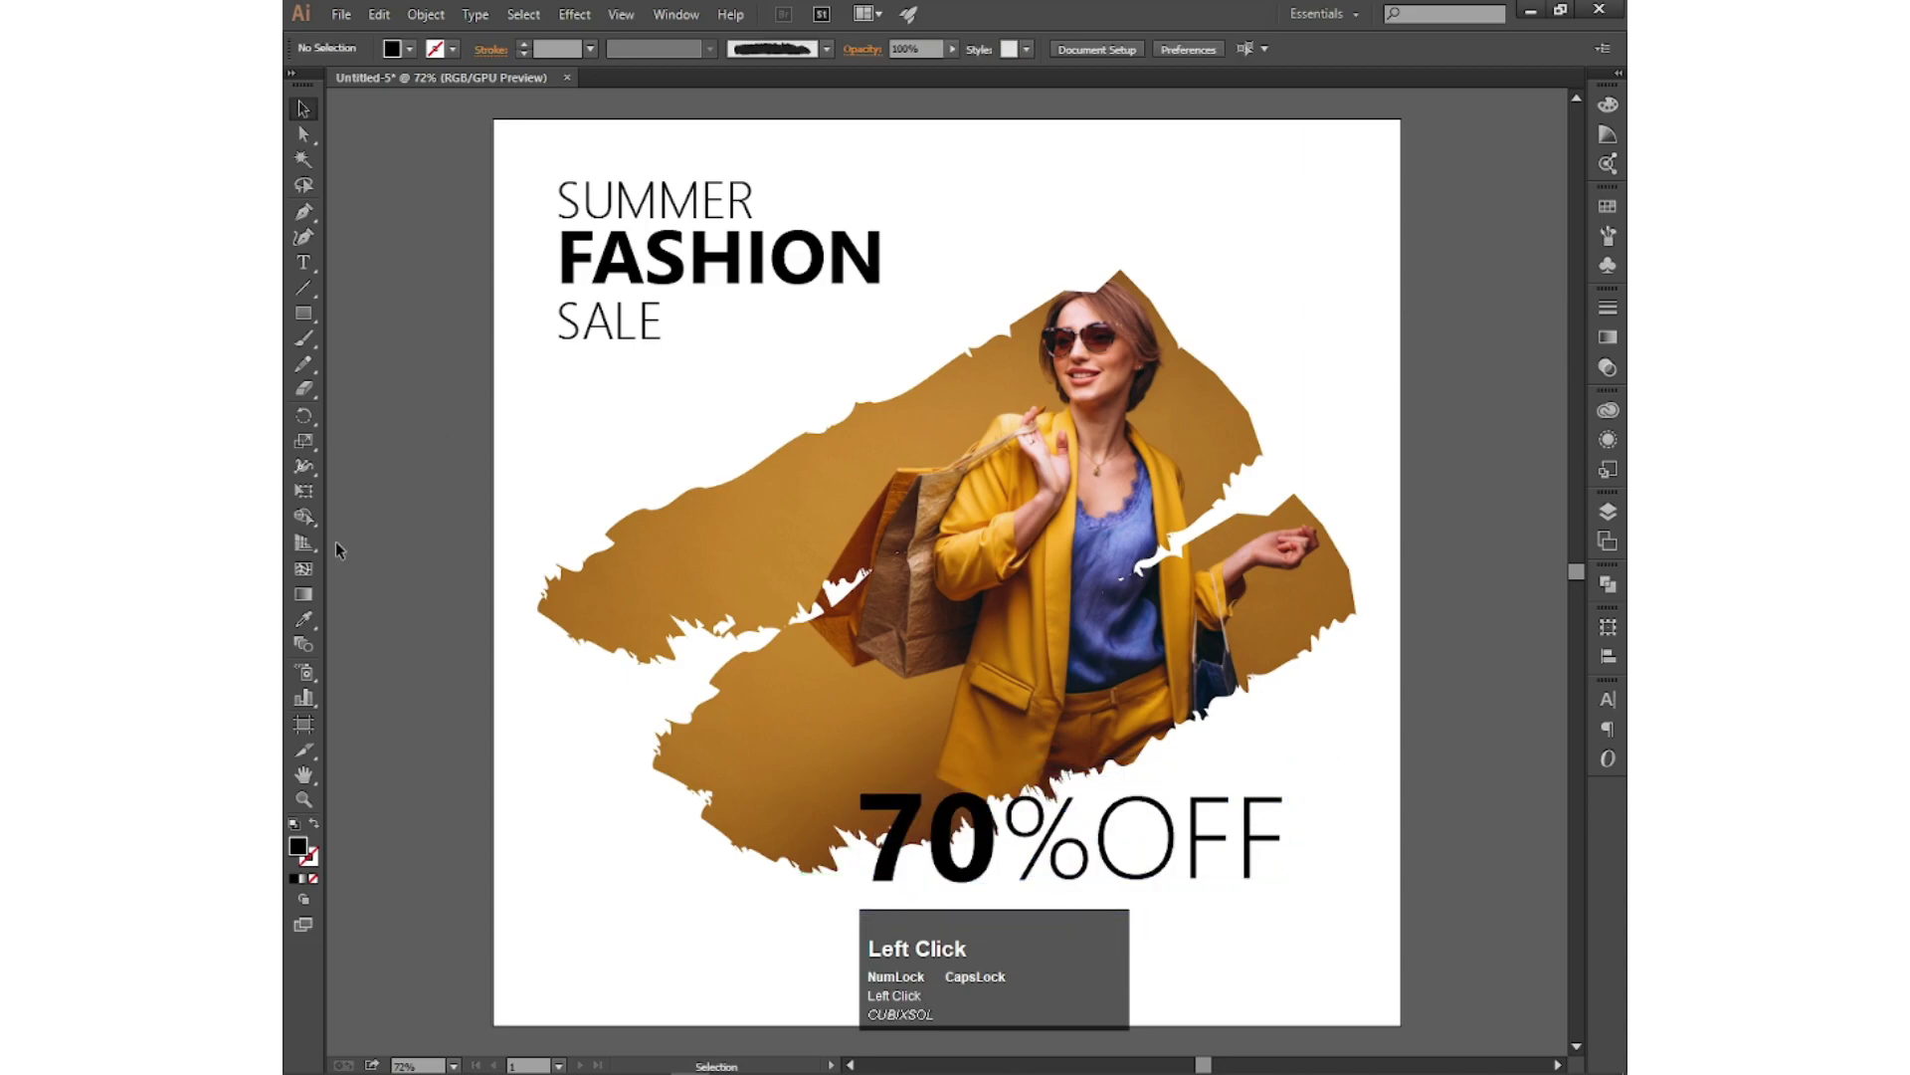
Step: Draw a black rectangle covering the whole artboard and send it to the back
click(303, 314)
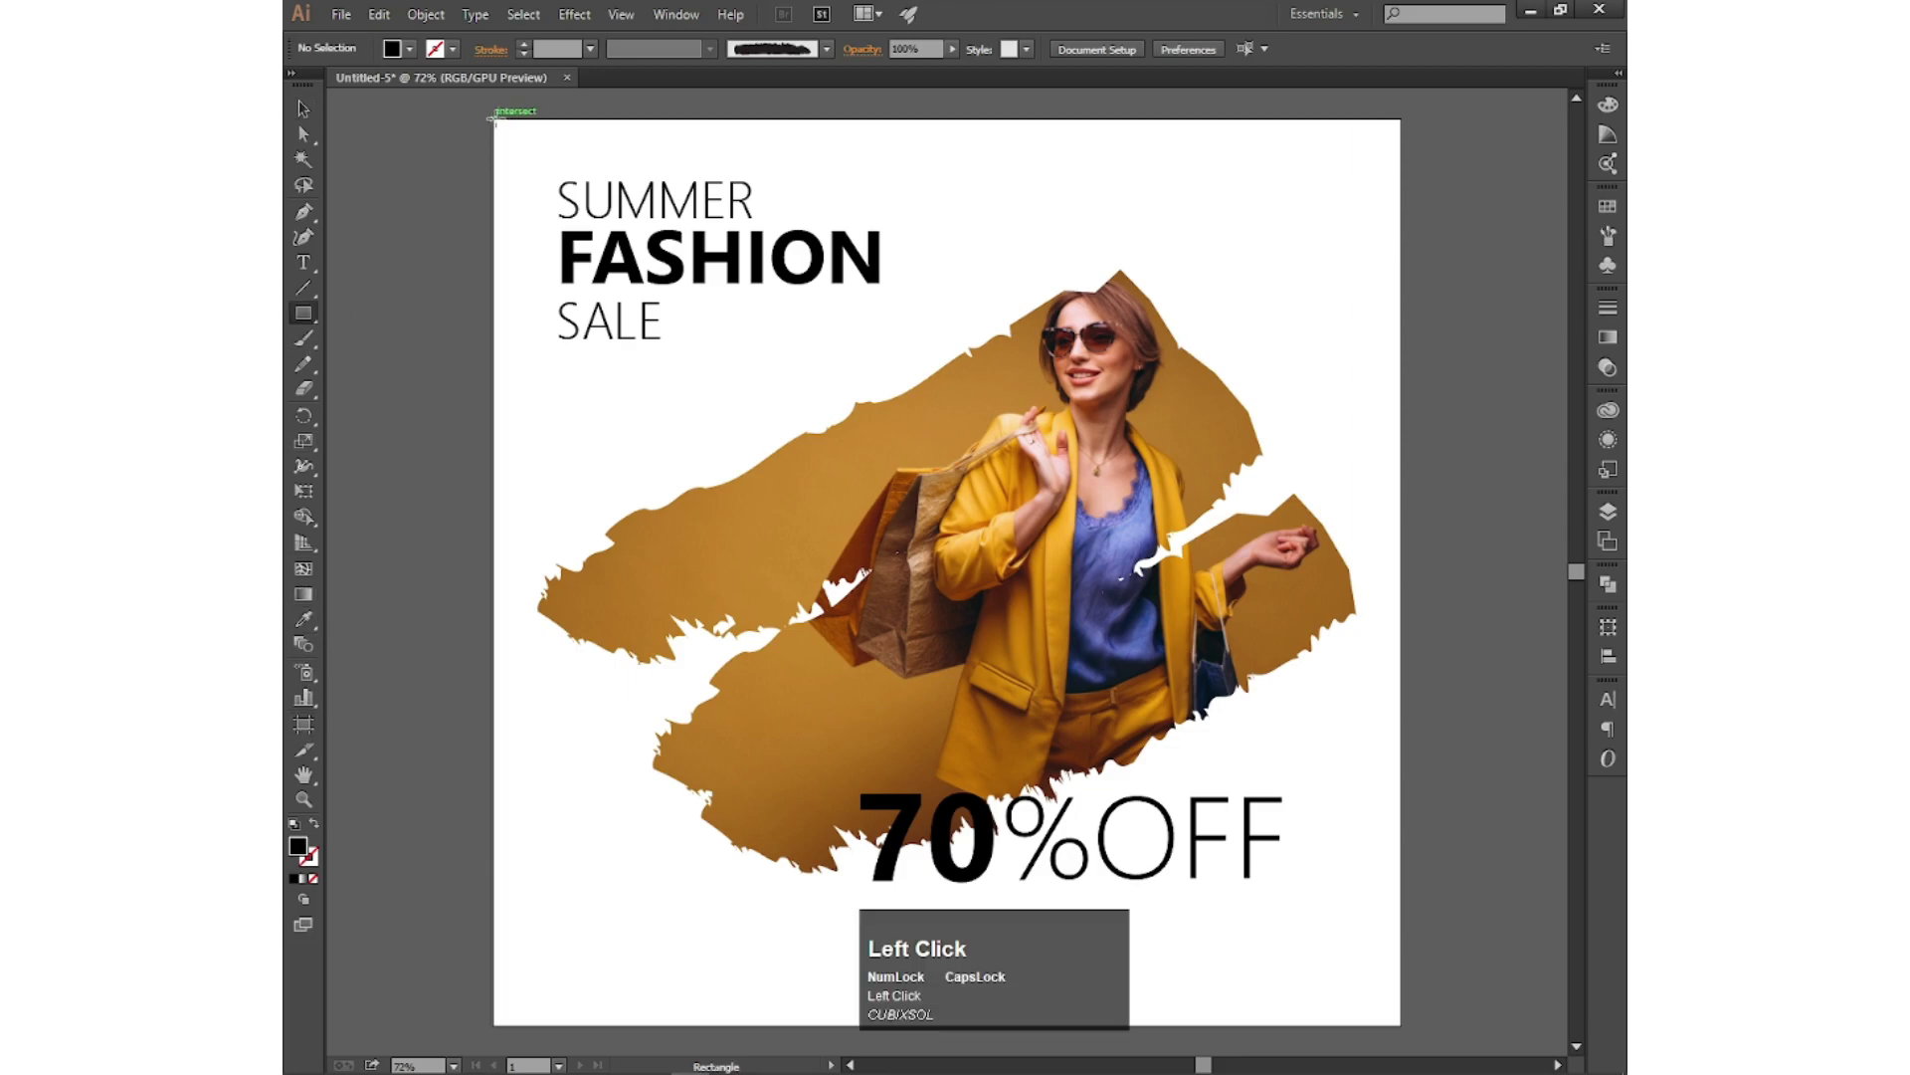
drag(491, 117, 1400, 1027)
right_click(664, 195)
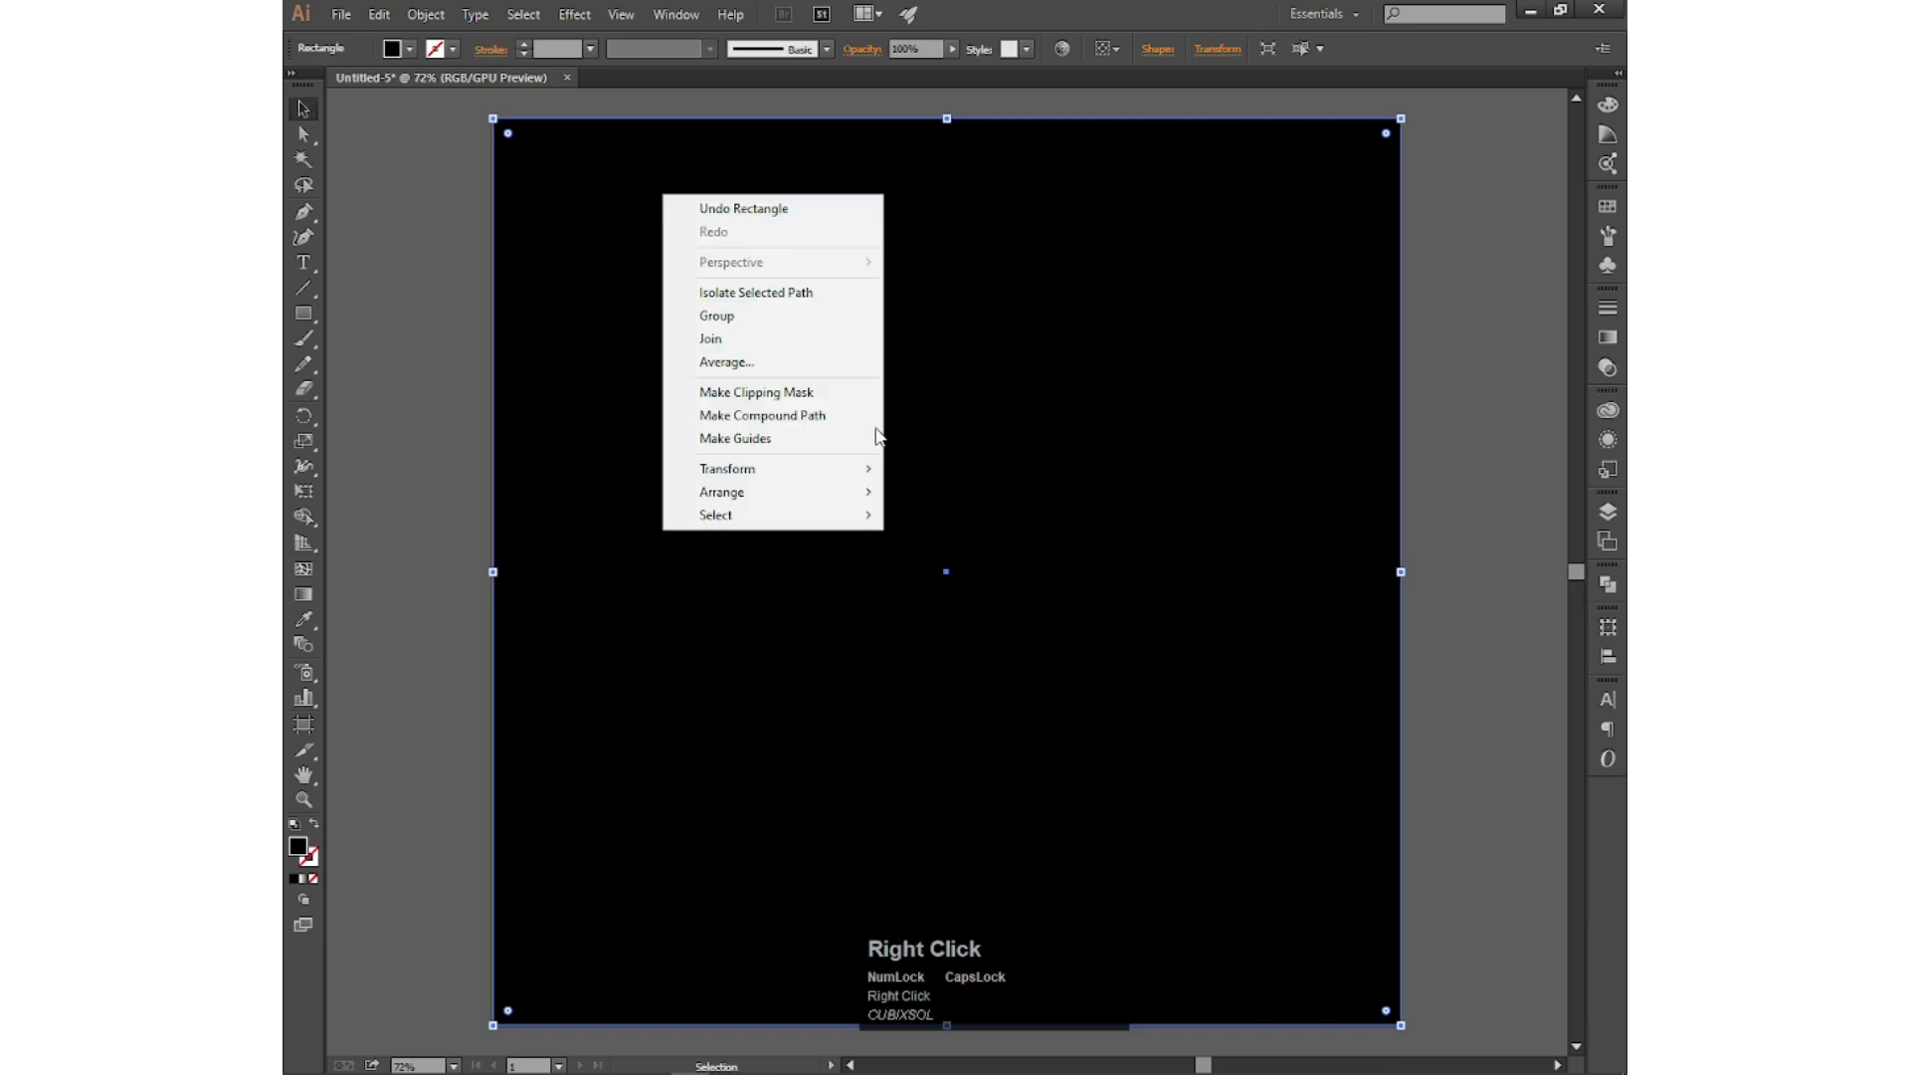
mouse_move(757, 491)
click(1019, 545)
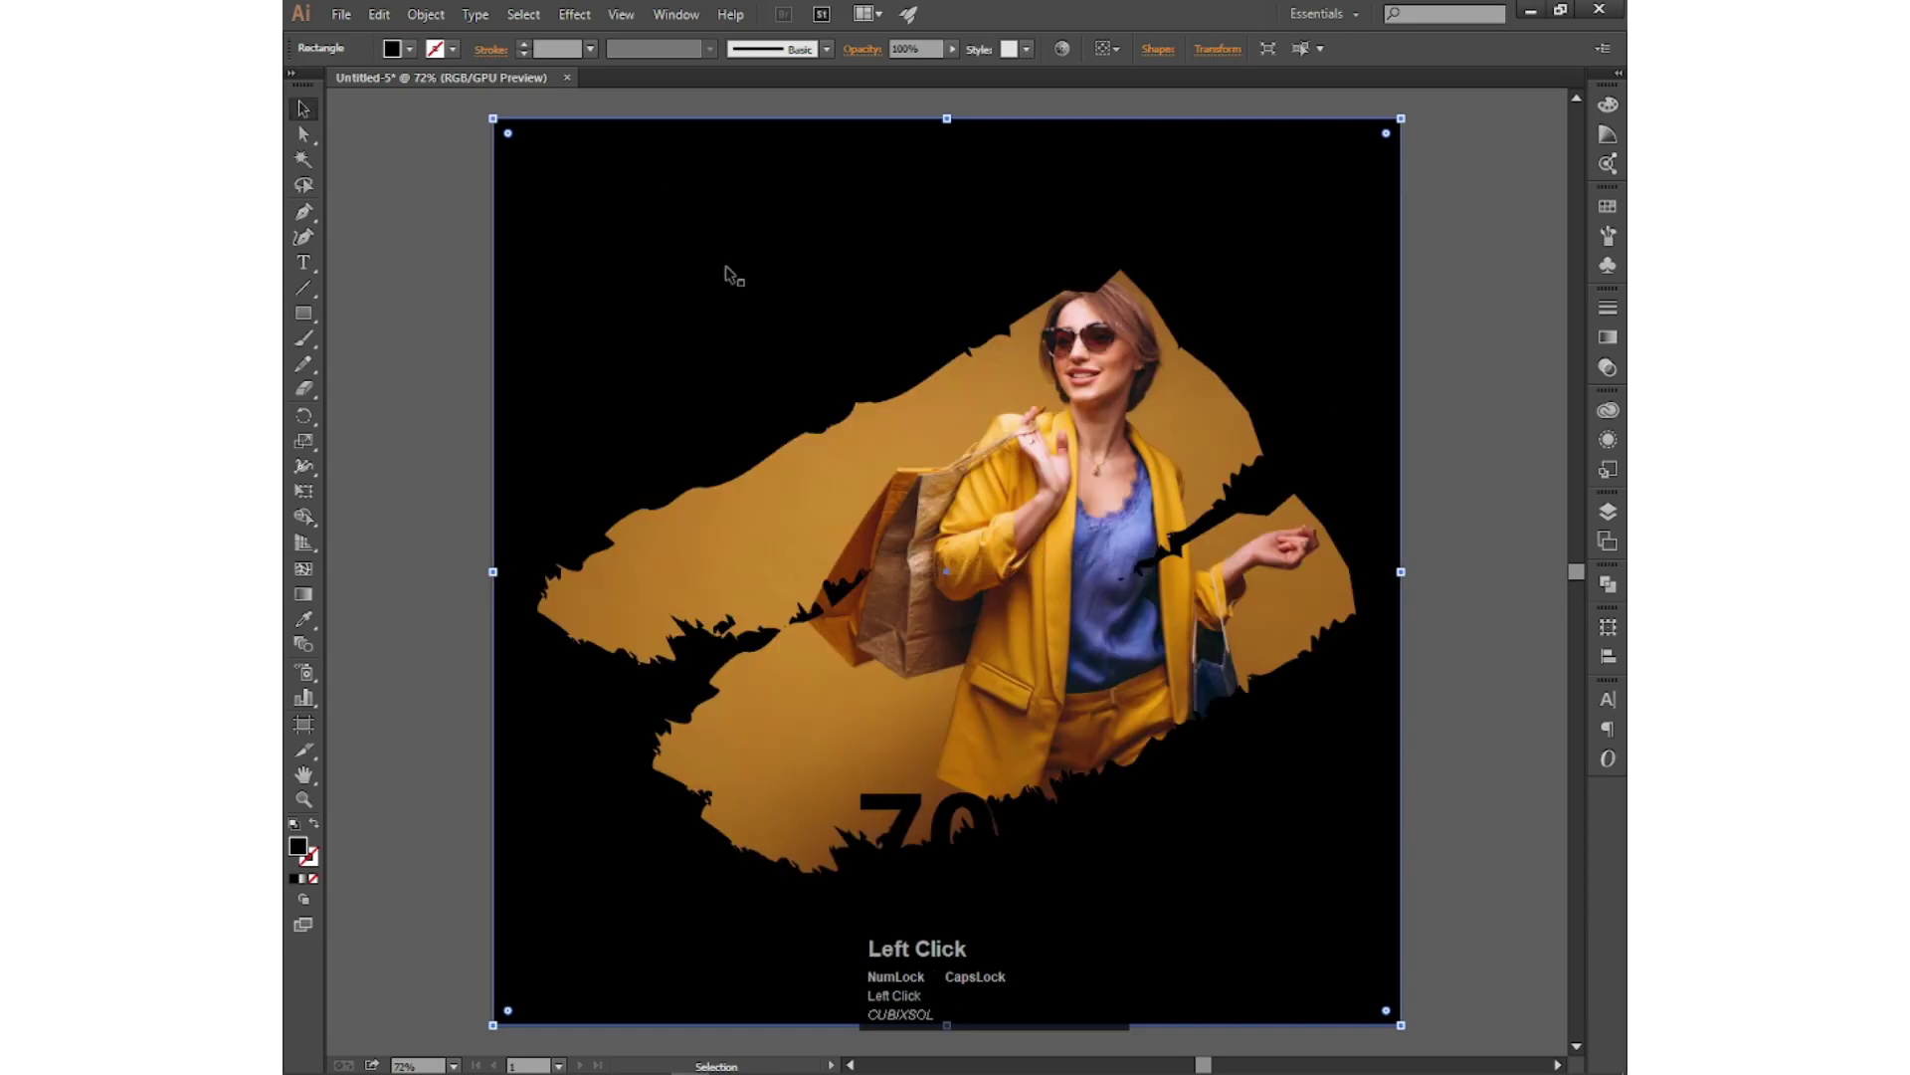
Step: Fill the background rectangle with a sampled dark grey and darken that fill to near-black
double_click(300, 848)
click(1587, 642)
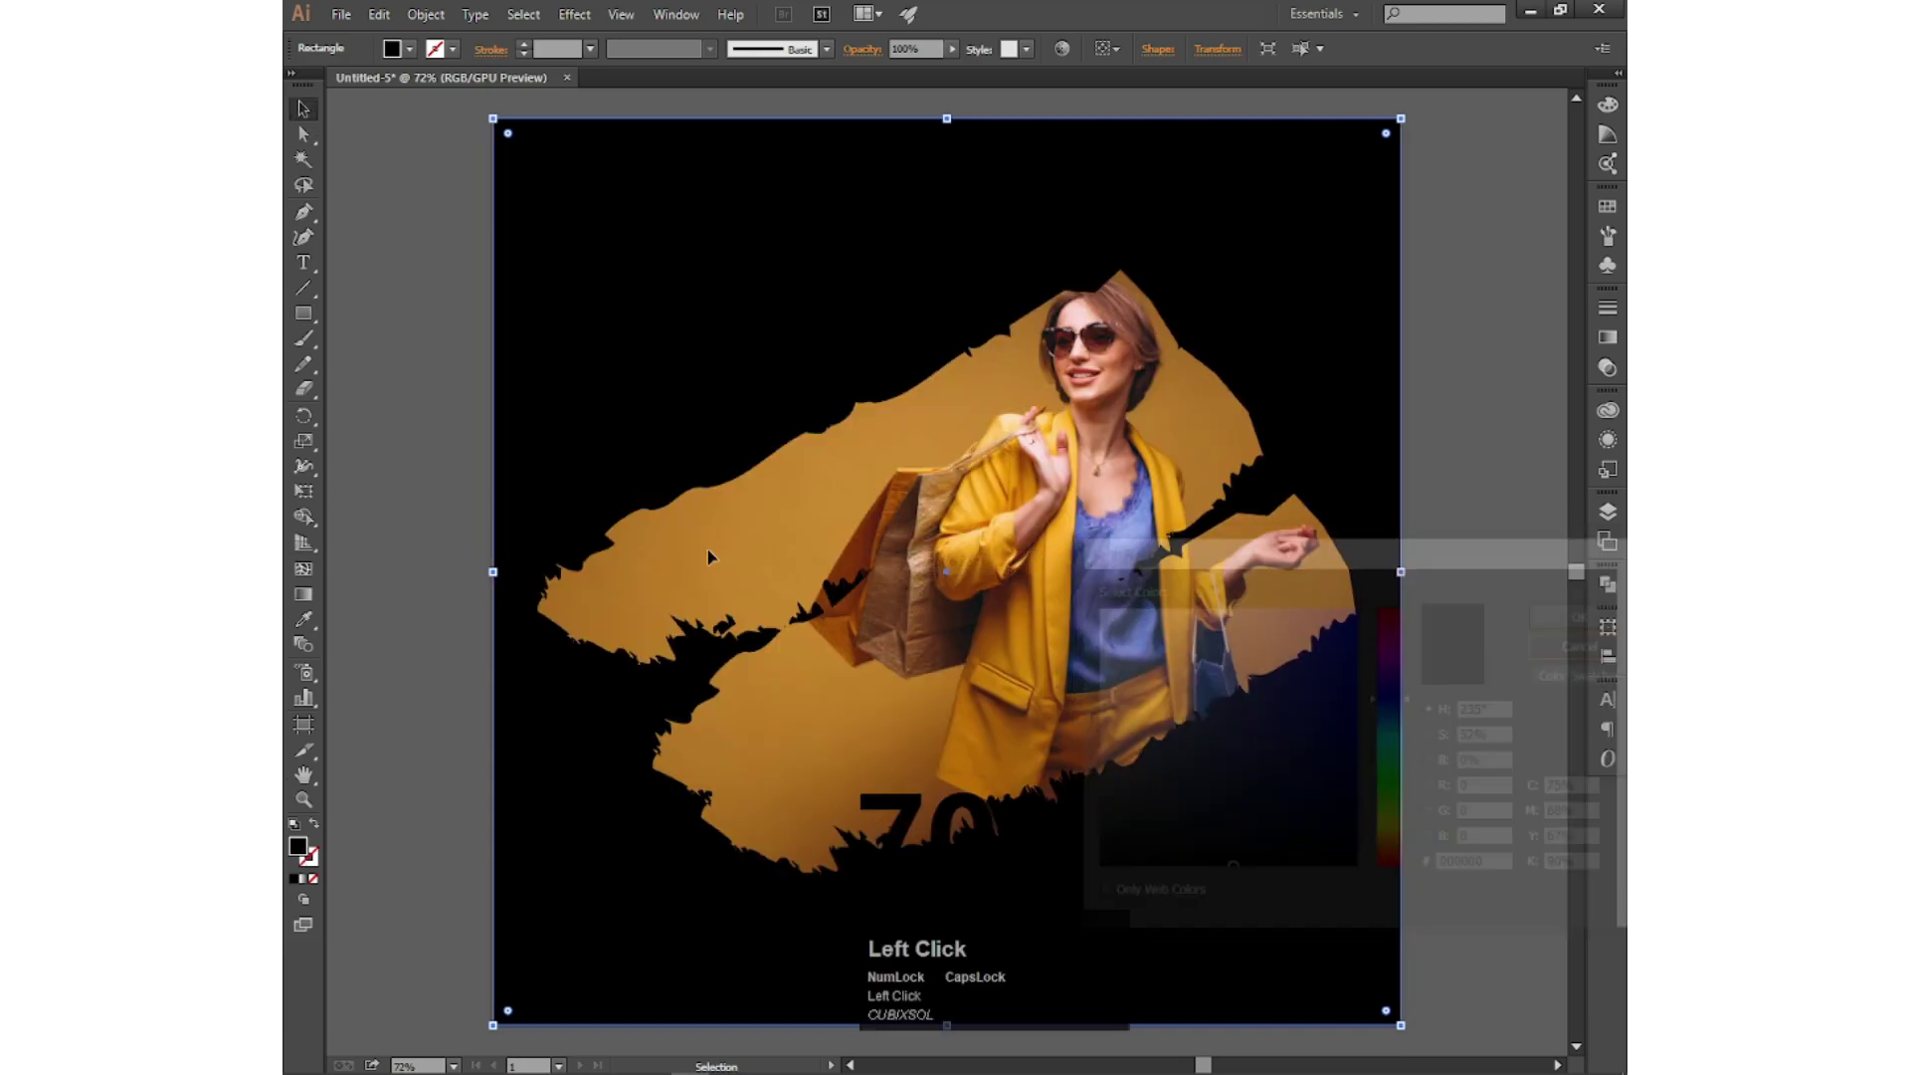
click(303, 619)
click(338, 107)
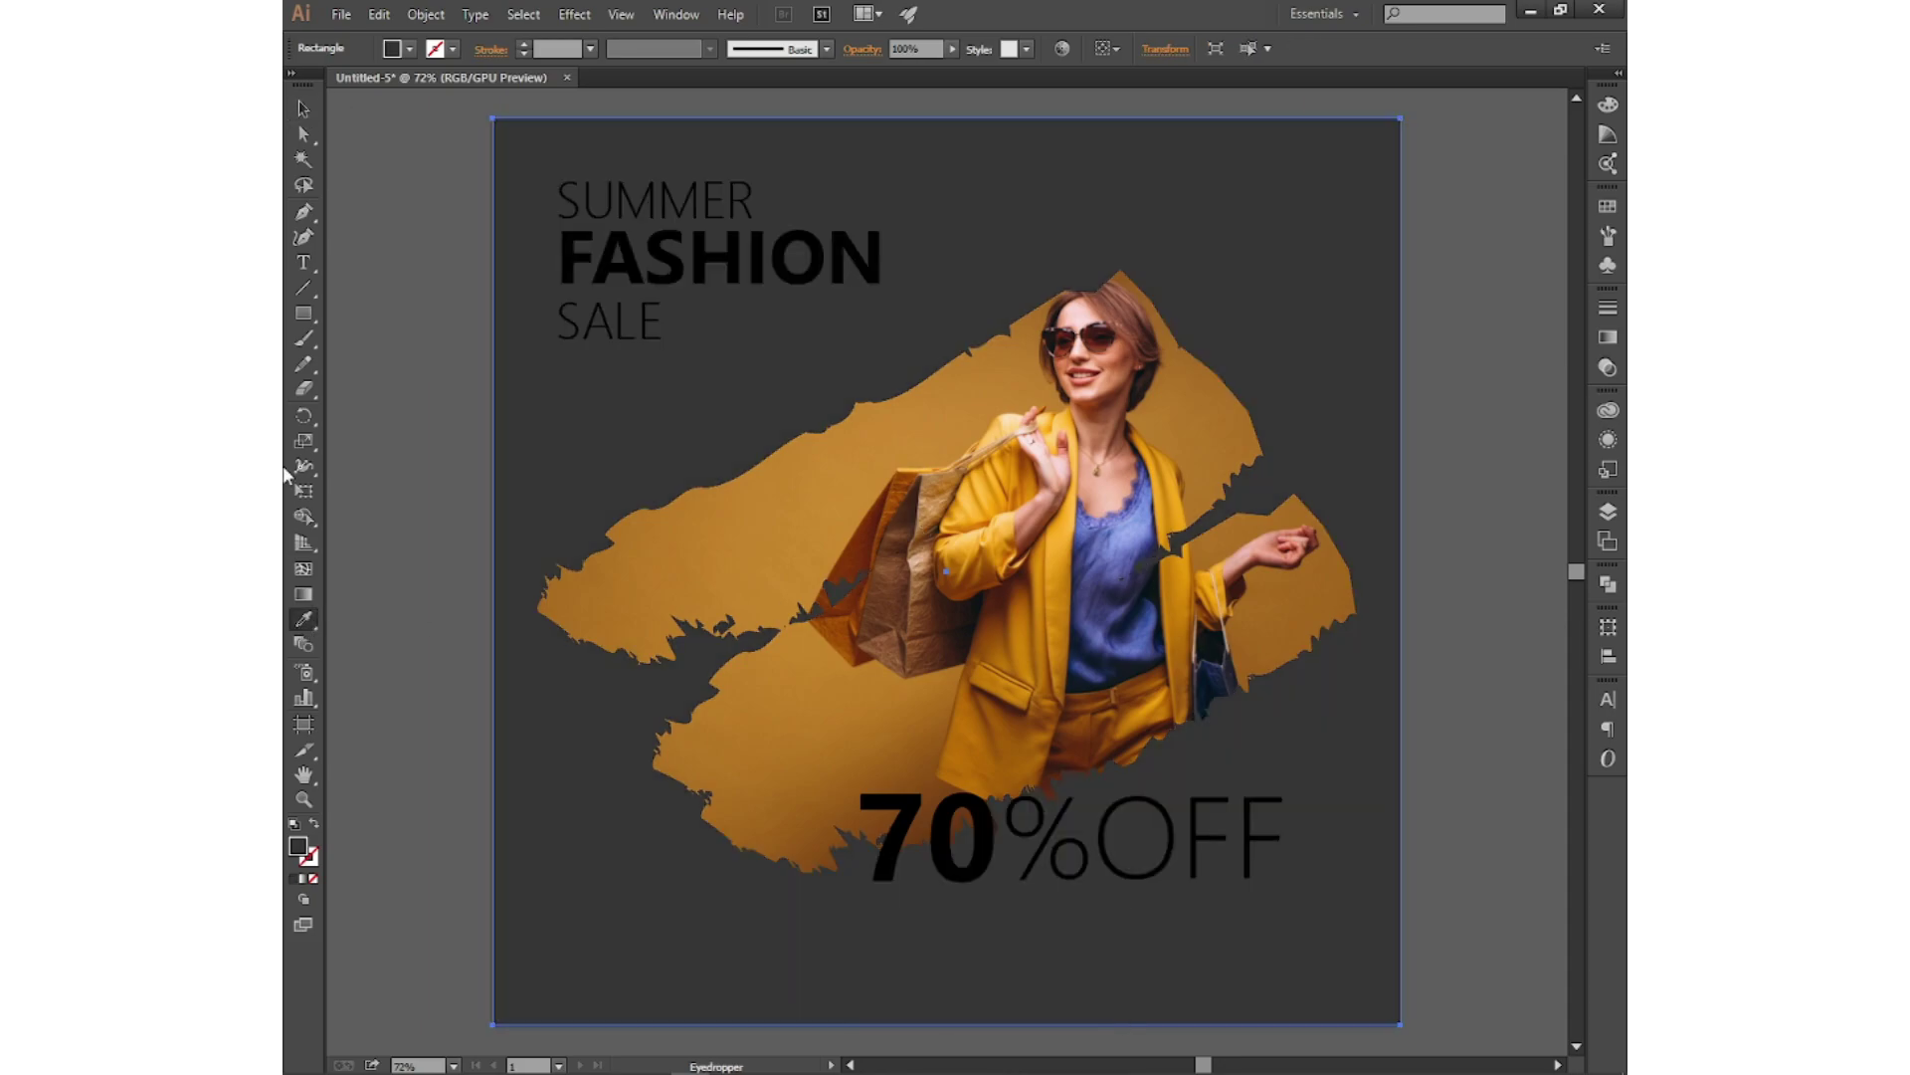
double_click(301, 848)
click(1612, 625)
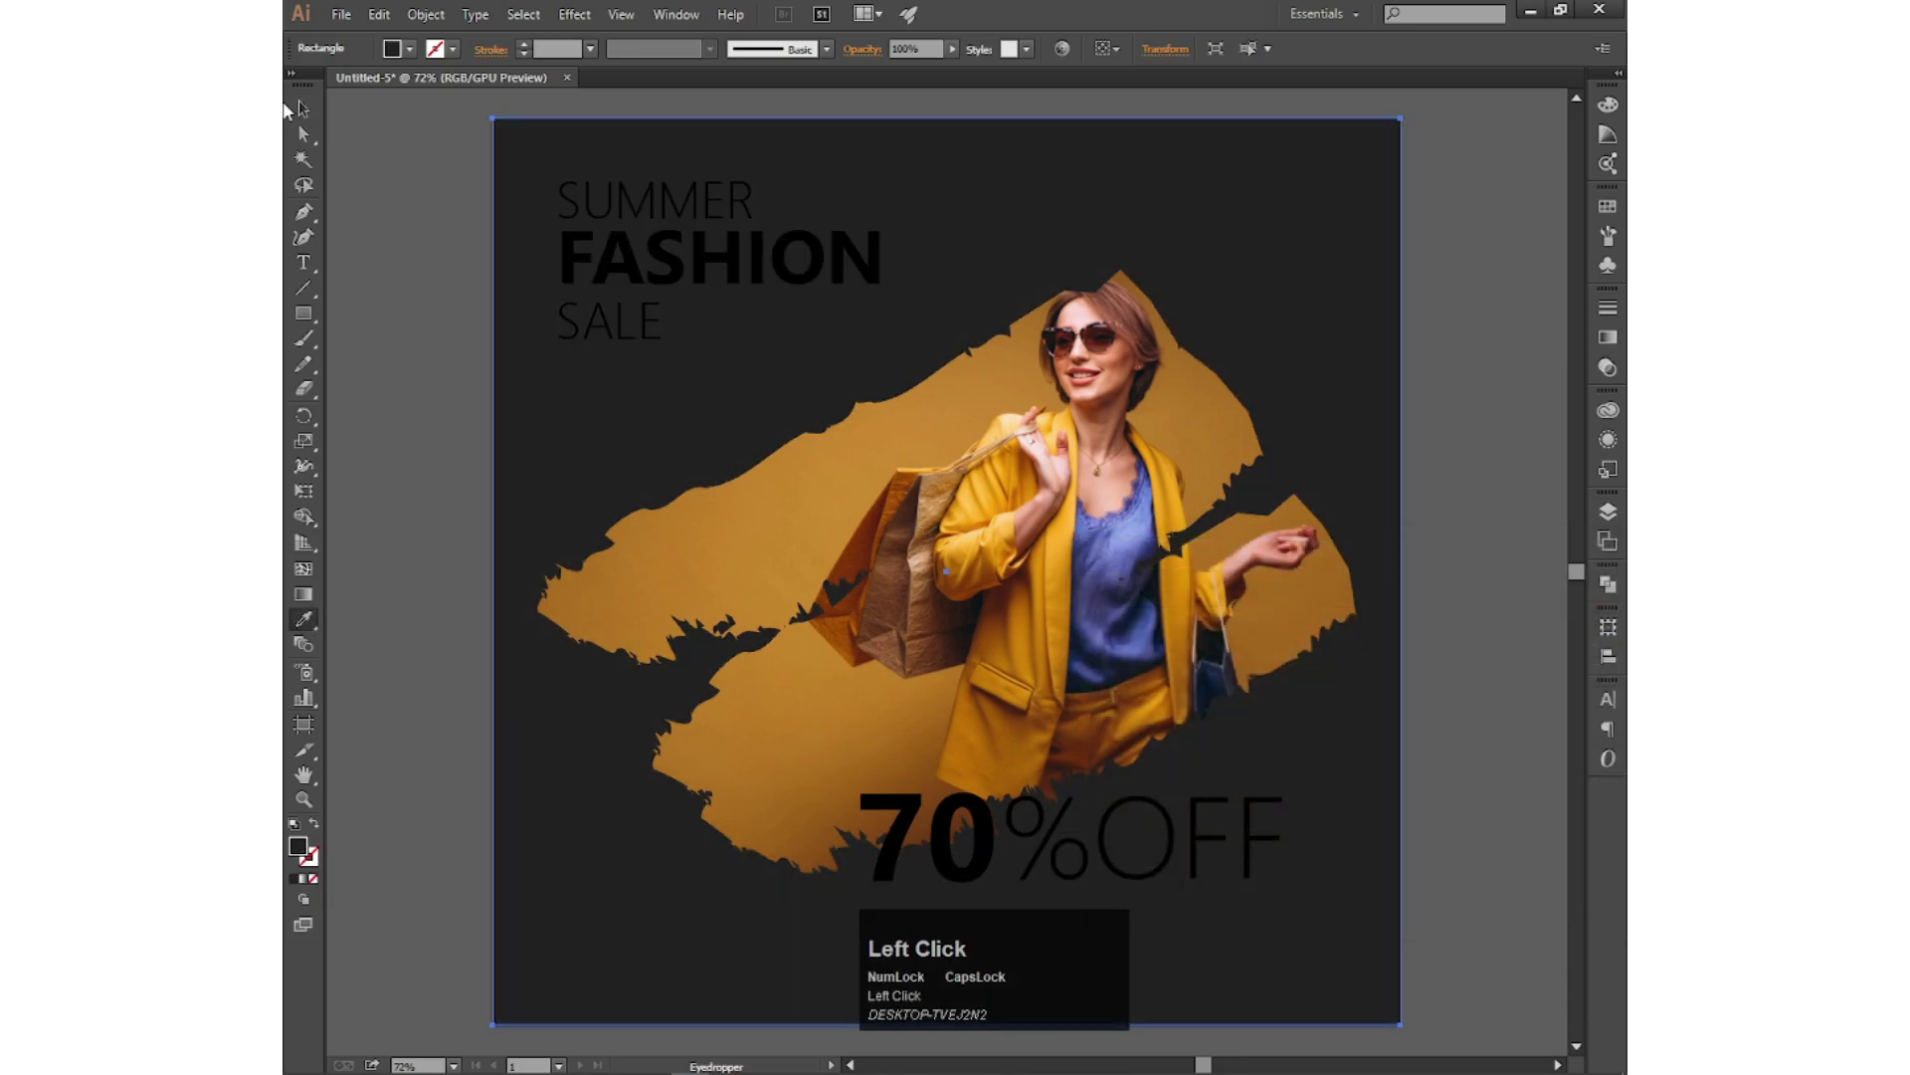
Step: Lock the background rectangle
click(379, 15)
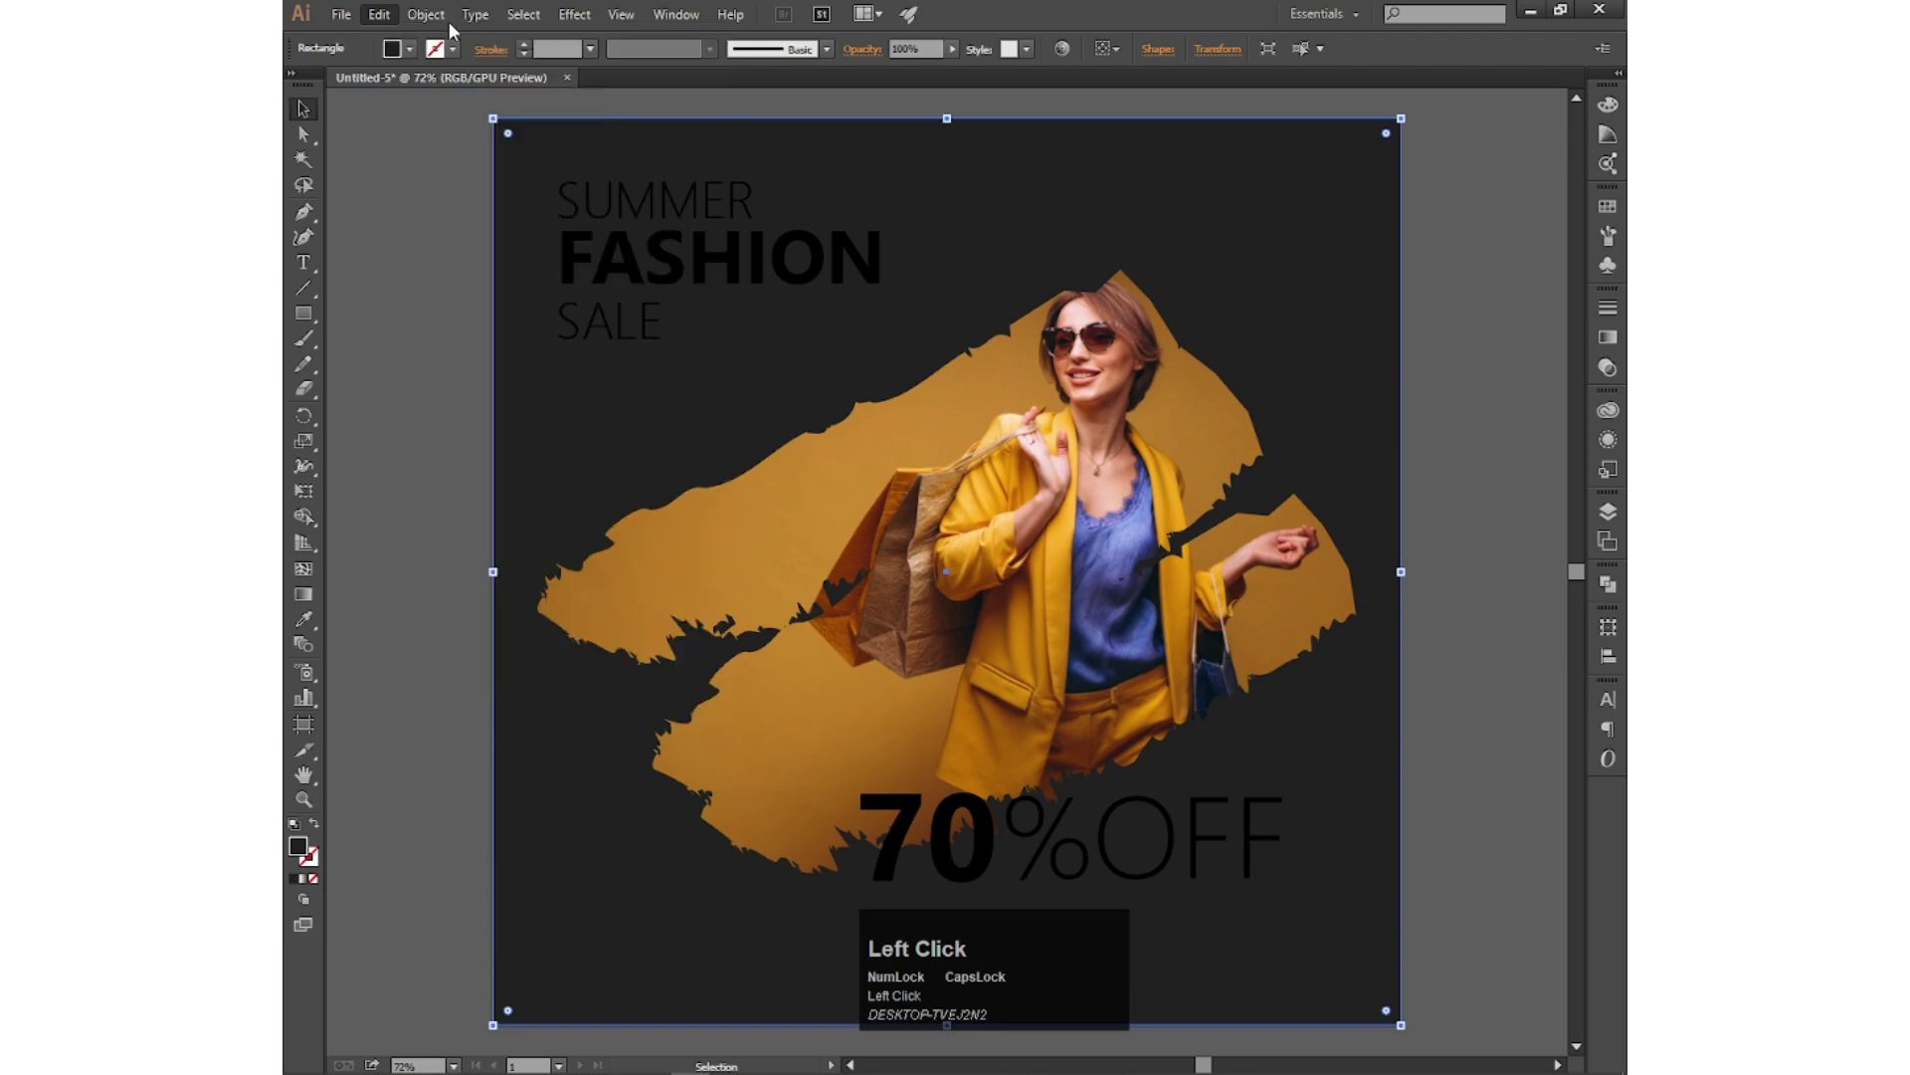
mouse_move(434, 16)
mouse_move(623, 141)
click(740, 138)
Step: Change the fill of the three headline texts SUMMER, FASHION and SALE to white (ffffff)
click(649, 209)
shift+click(648, 257)
shift+click(649, 338)
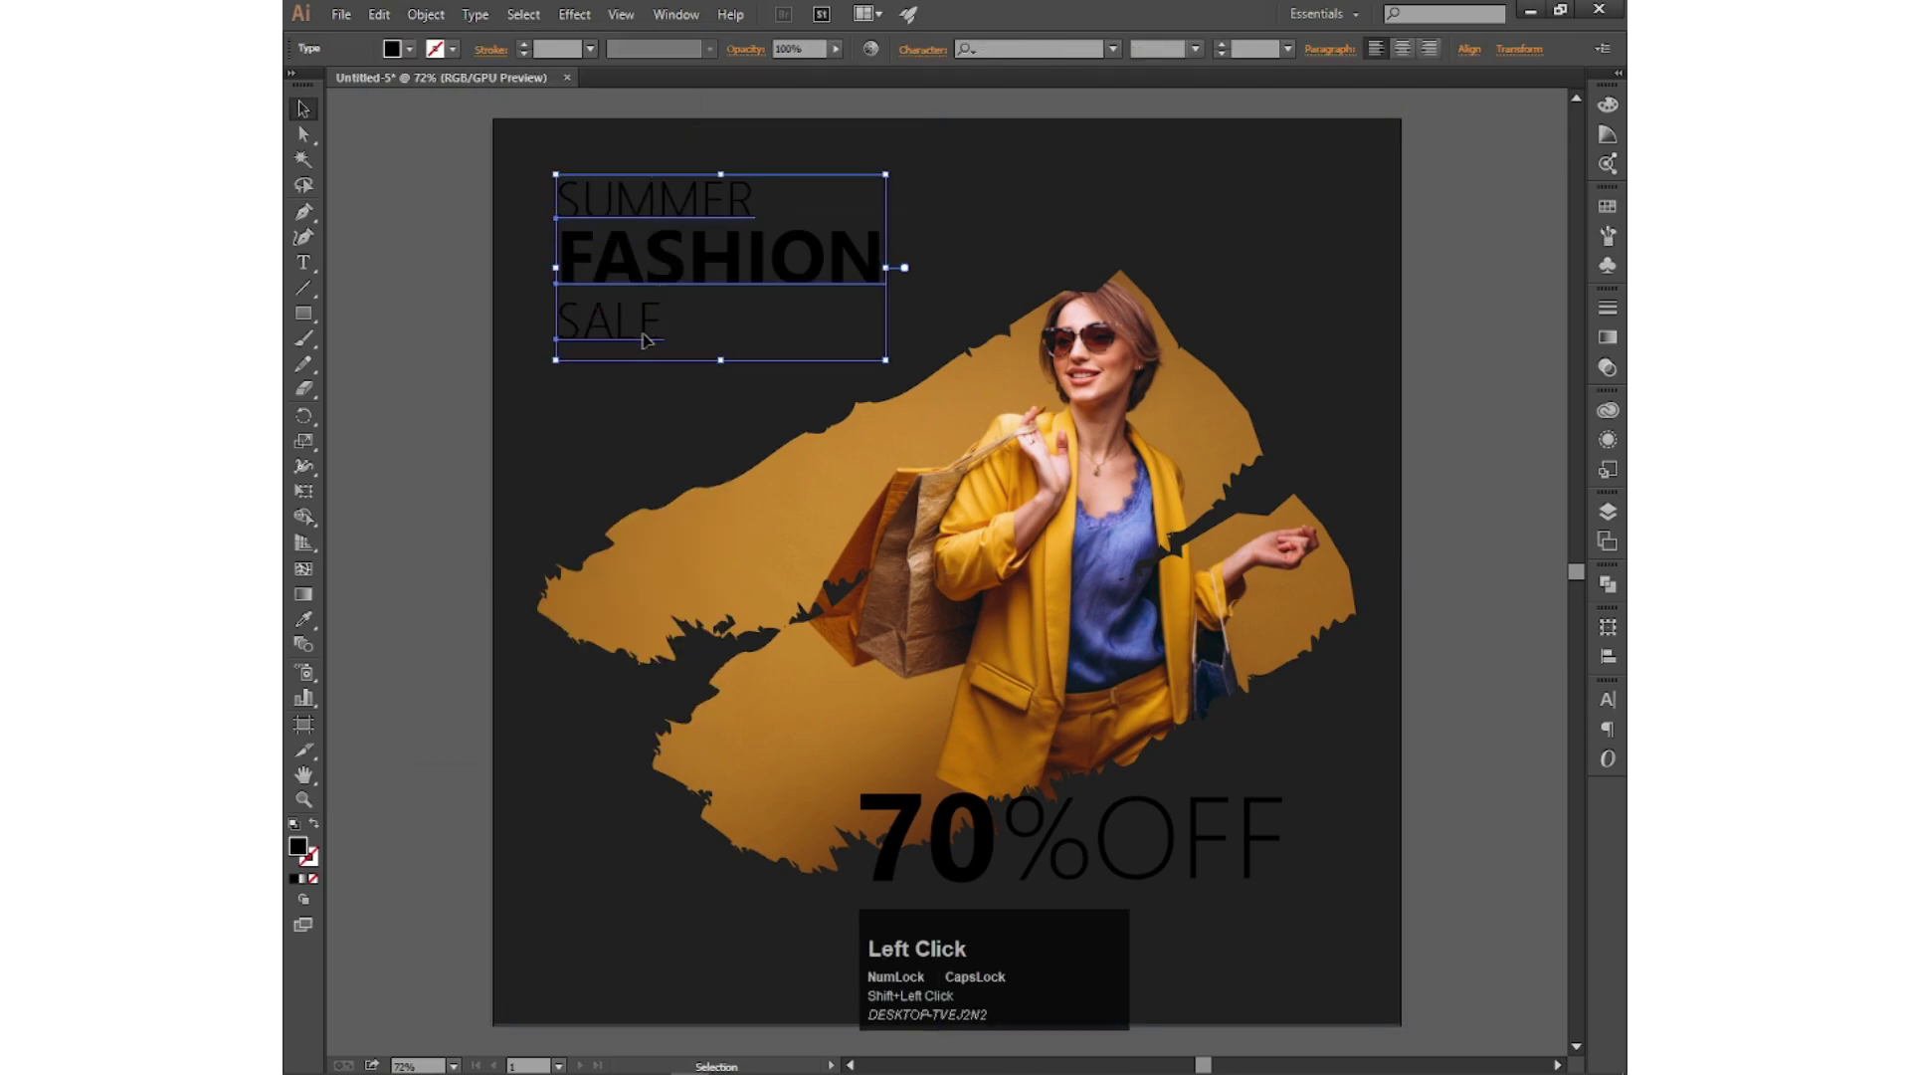
double_click(298, 846)
drag(1105, 615, 1080, 583)
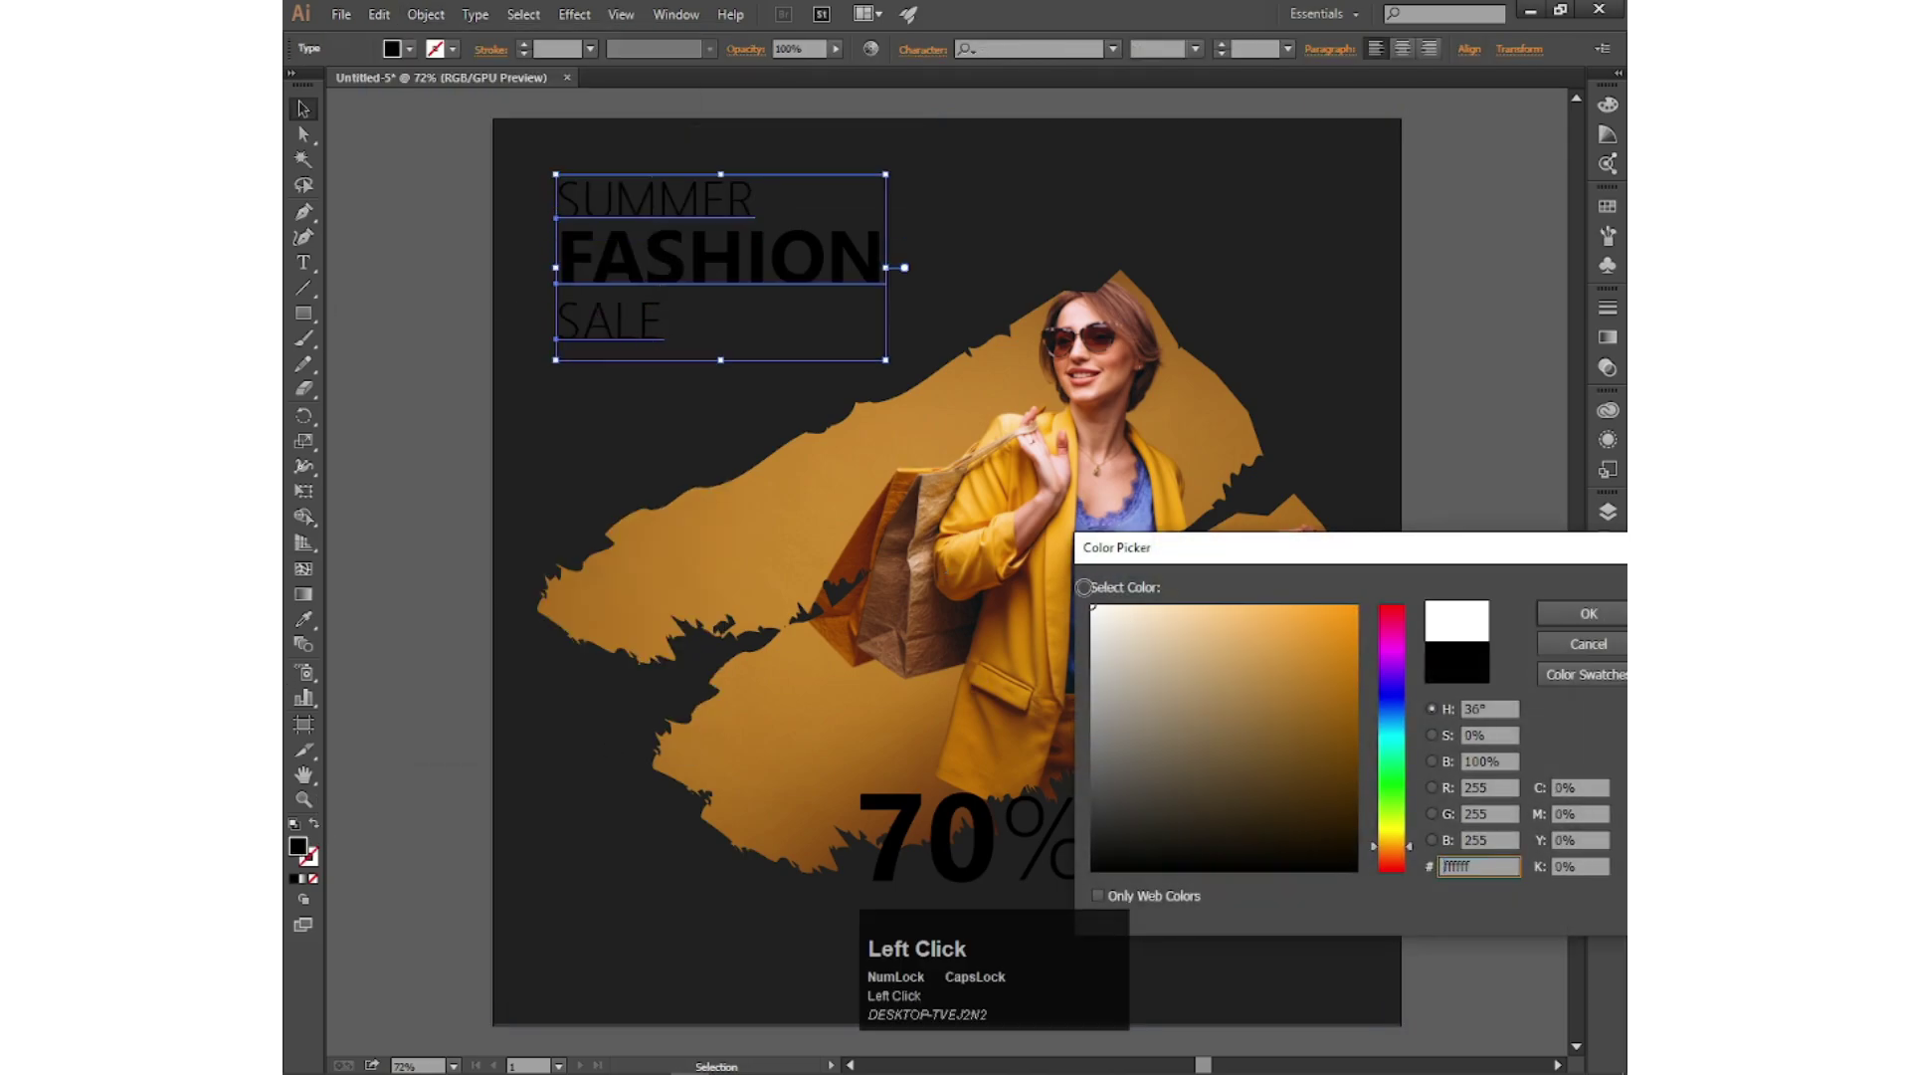
click(1587, 612)
click(514, 176)
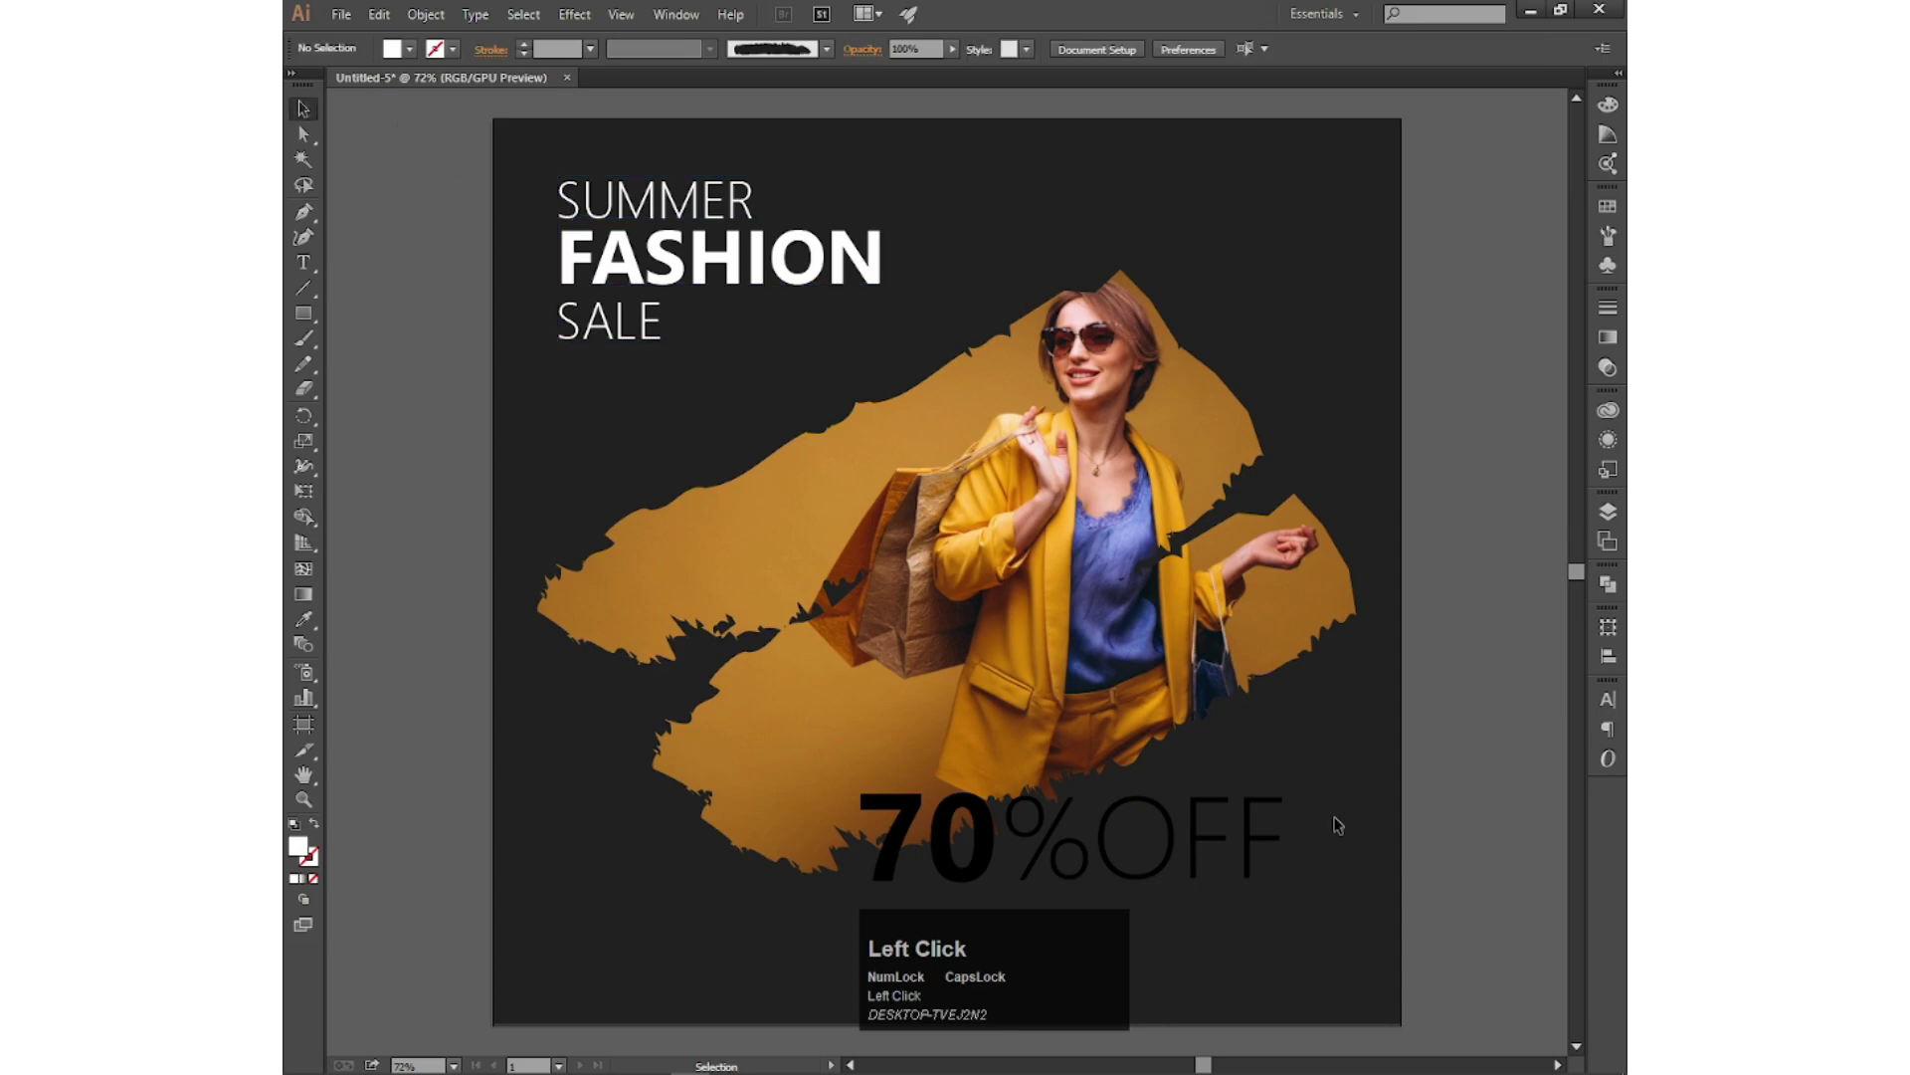
Step: Change the fill of the 70%OFF text to white (ffffff)
click(880, 869)
double_click(298, 846)
click(1096, 609)
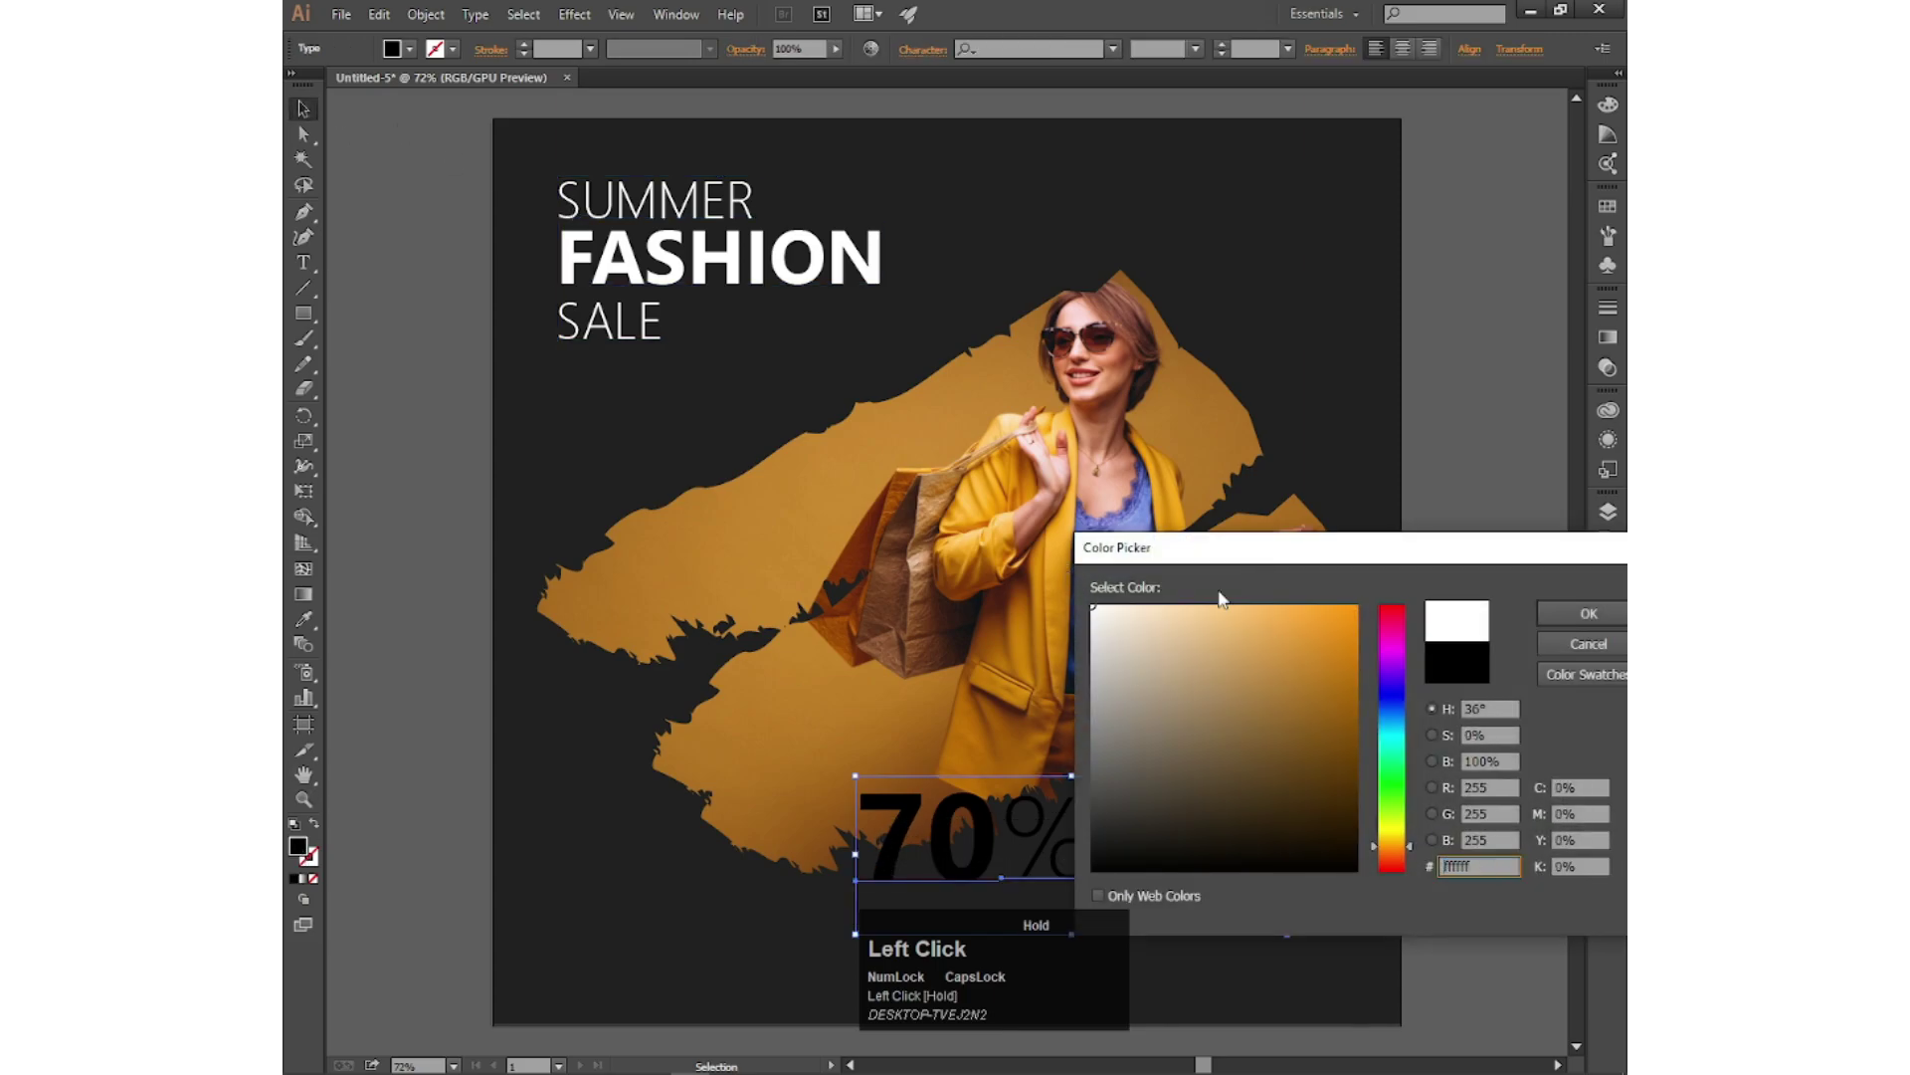
click(1586, 609)
click(944, 210)
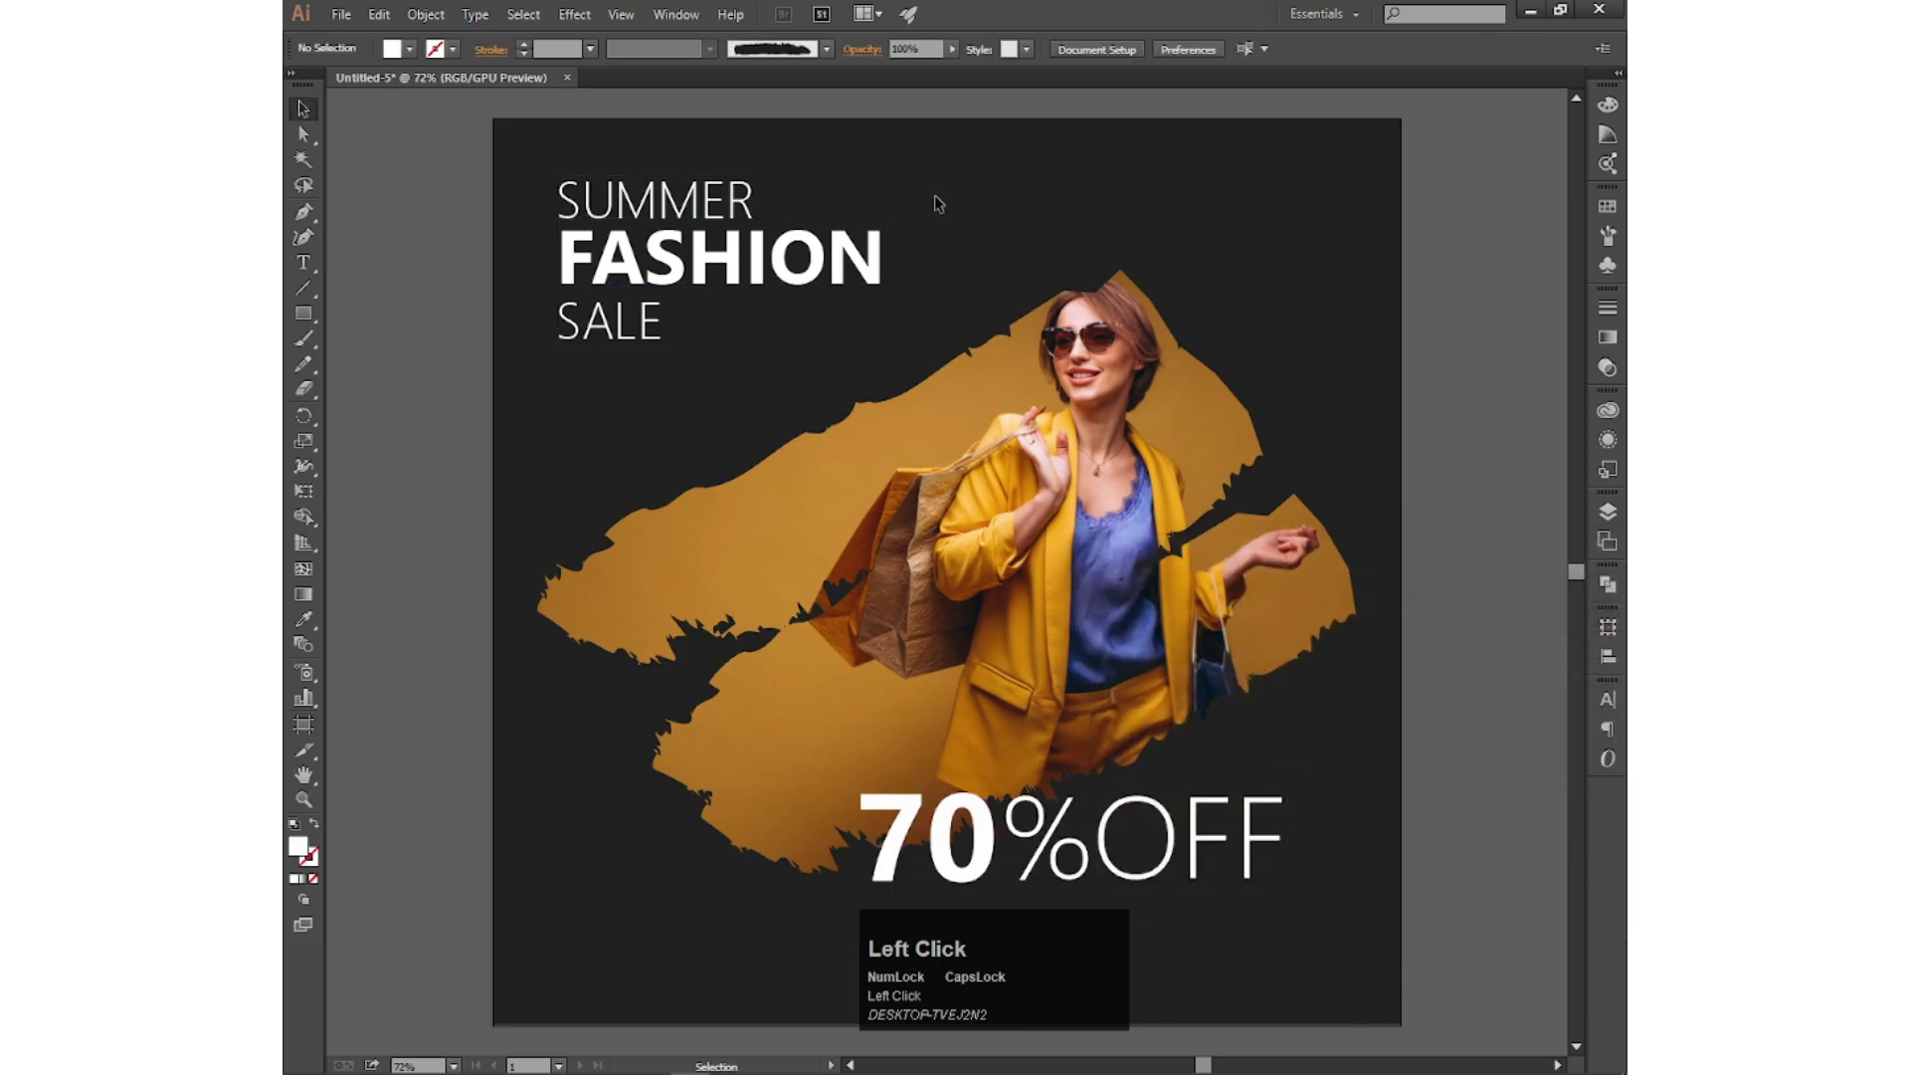
Step: Draw a small white rectangle without a stroke below the 70%OFF text
key(m)
mouse_move(990, 942)
mouse_down()
mouse_move(1241, 1007)
mouse_move(1247, 989)
mouse_up()
click(393, 48)
click(320, 90)
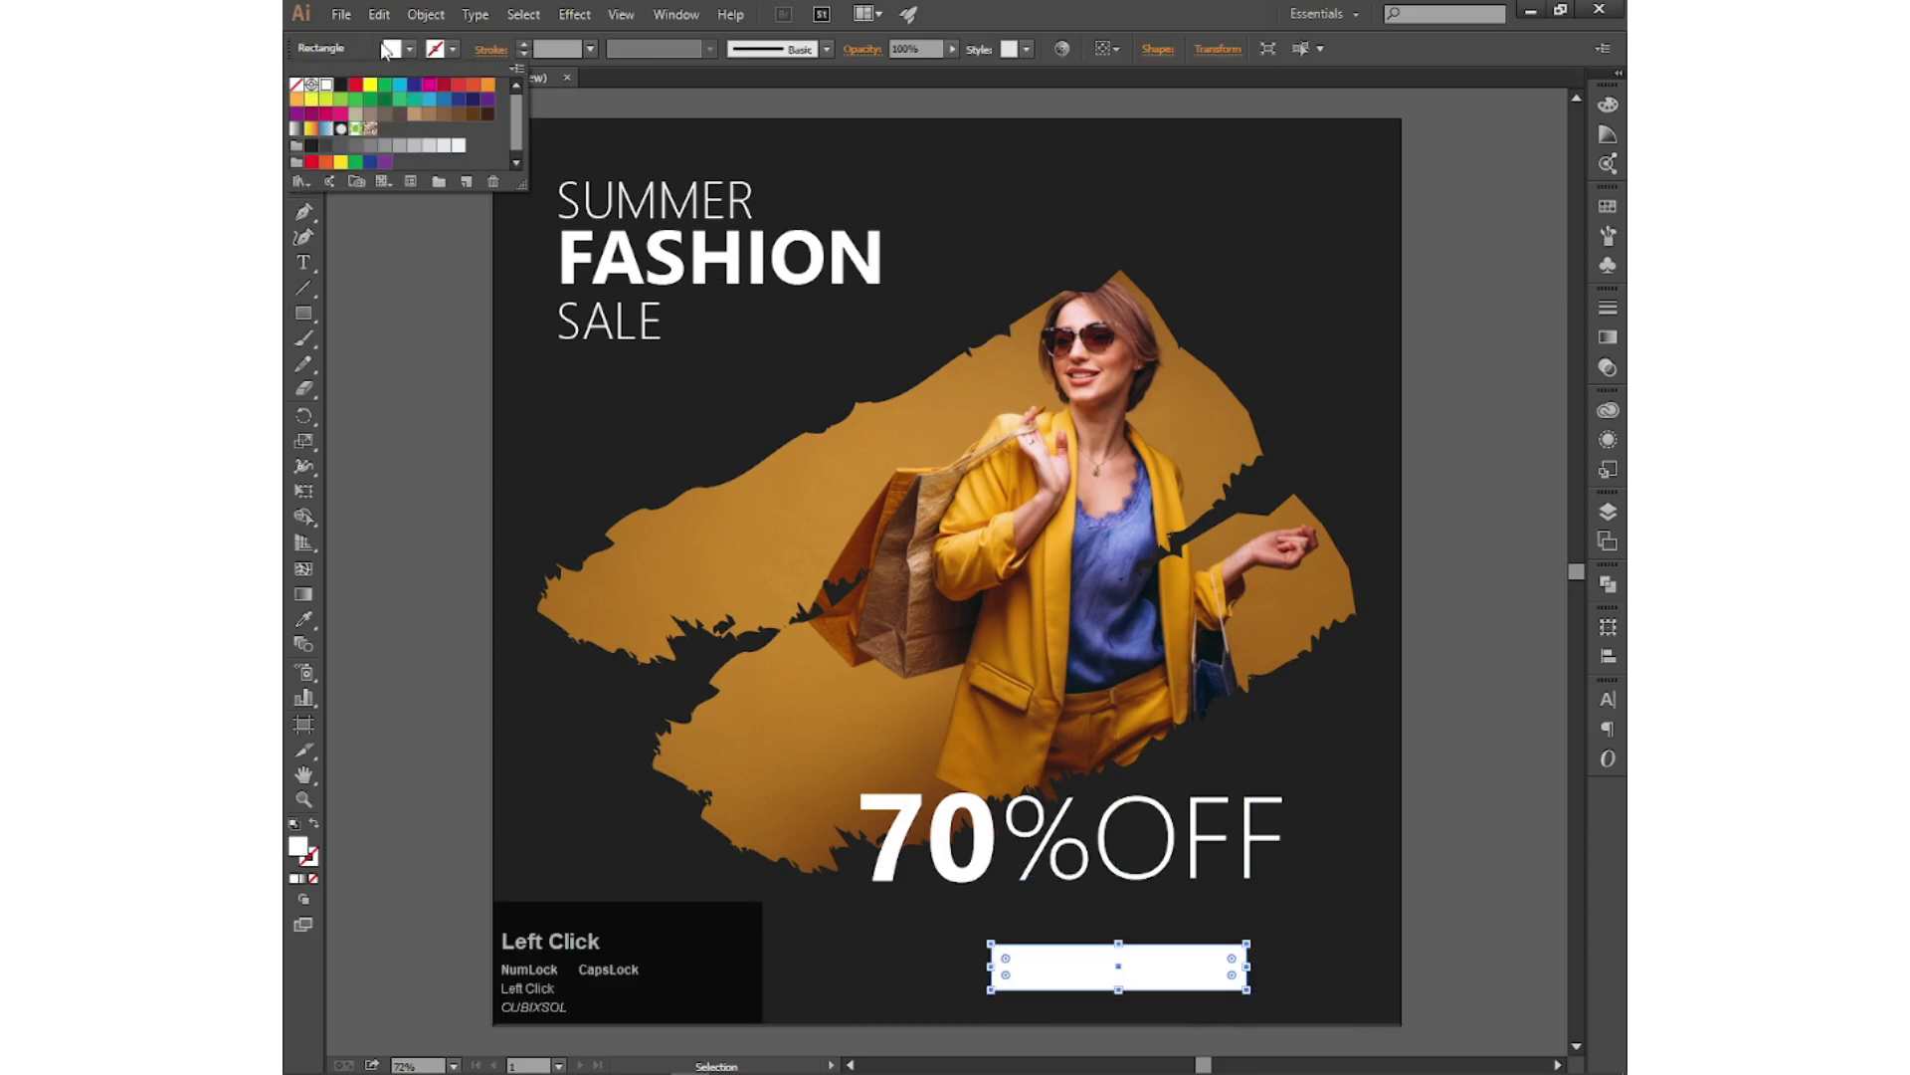
key(Escape)
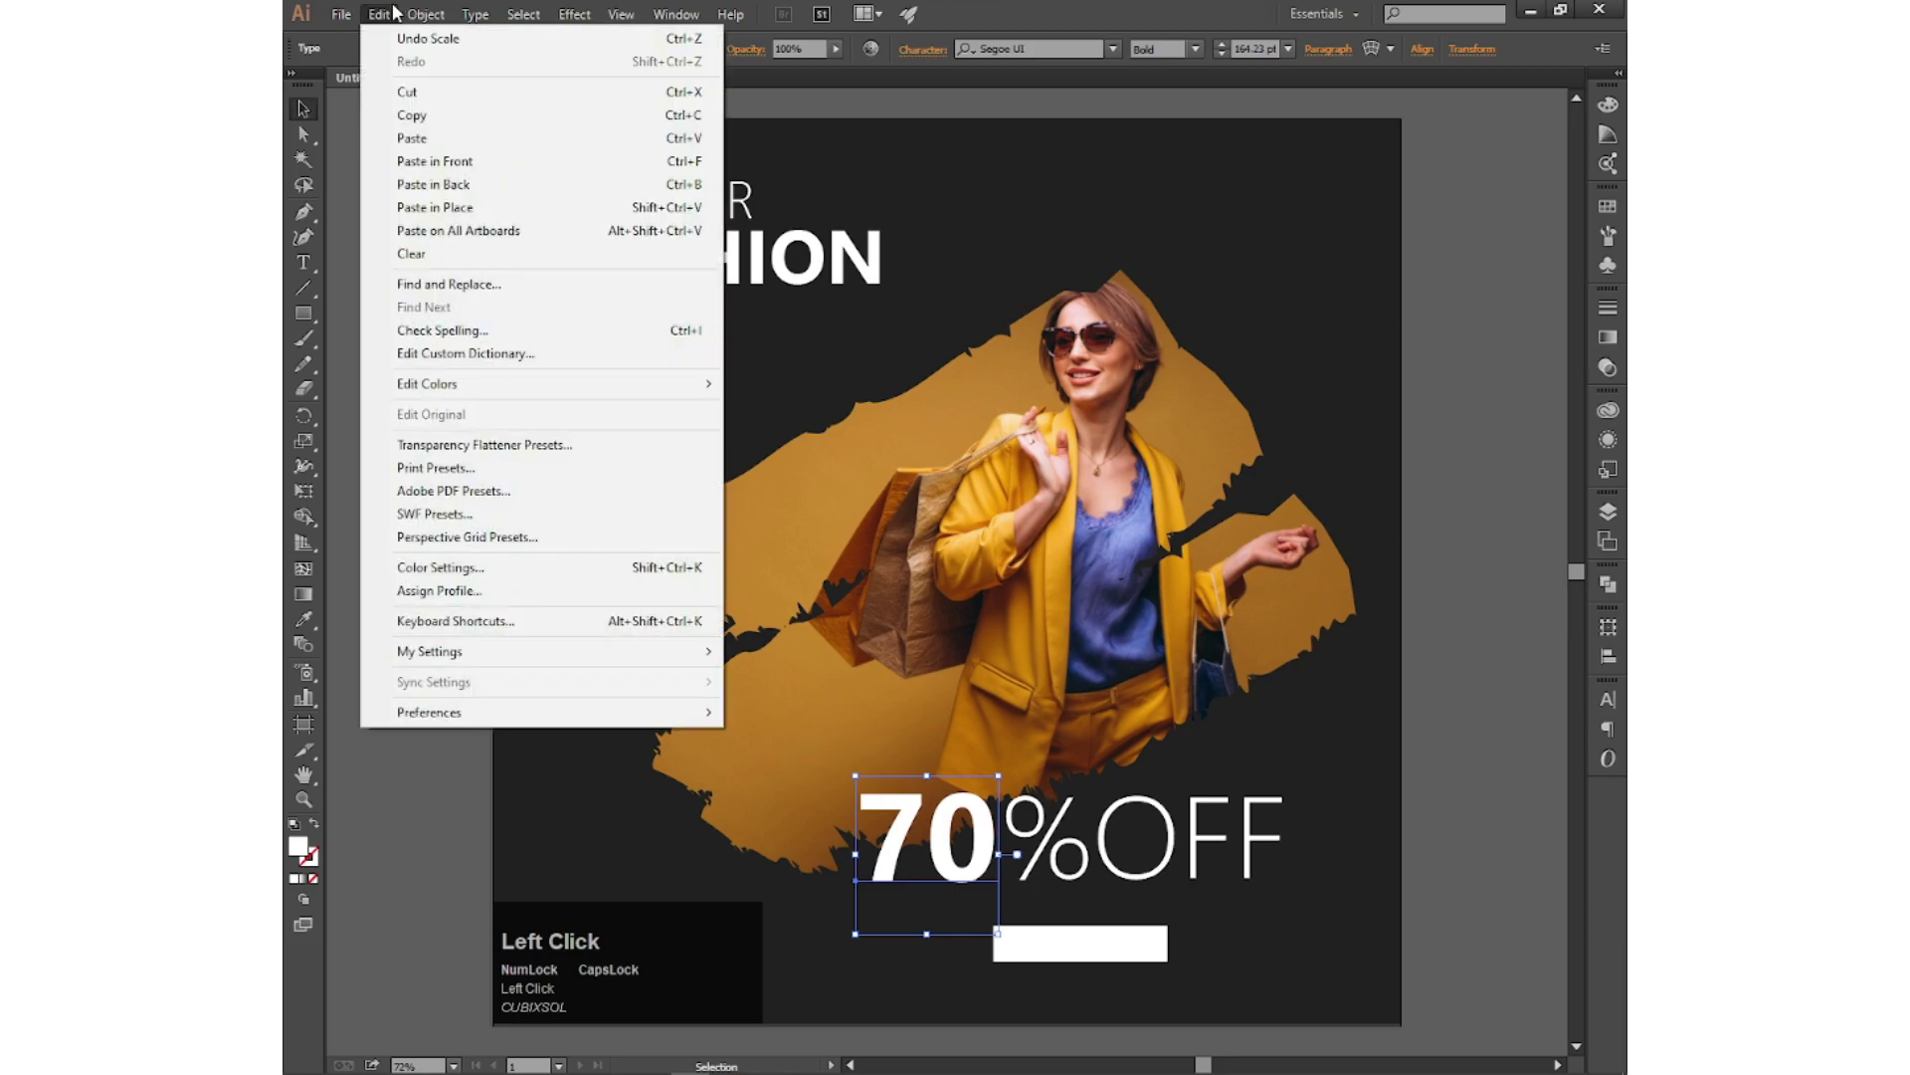
Step: Paste a copy of the "70" text, move it to the poster's lower left and replace its wording with SHOP NOW
click(412, 115)
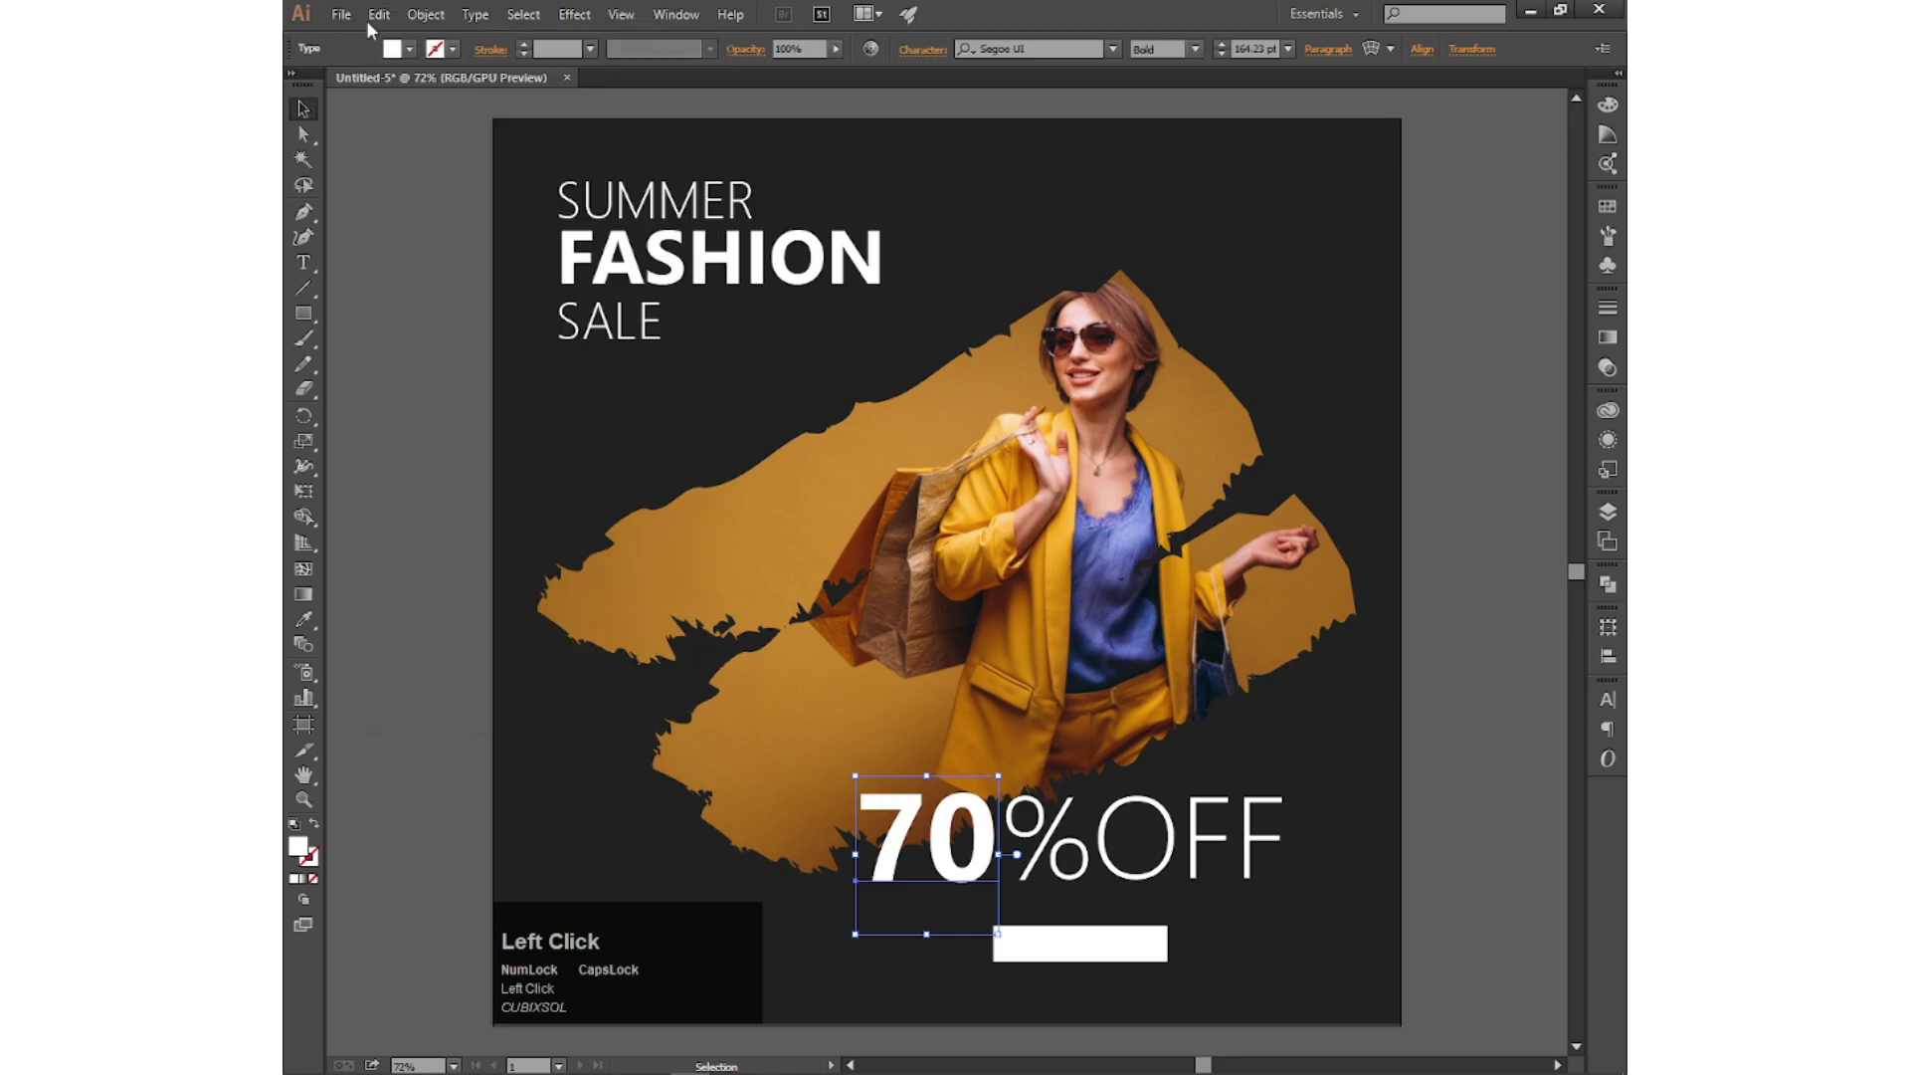
click(379, 14)
click(435, 162)
drag(926, 851, 605, 750)
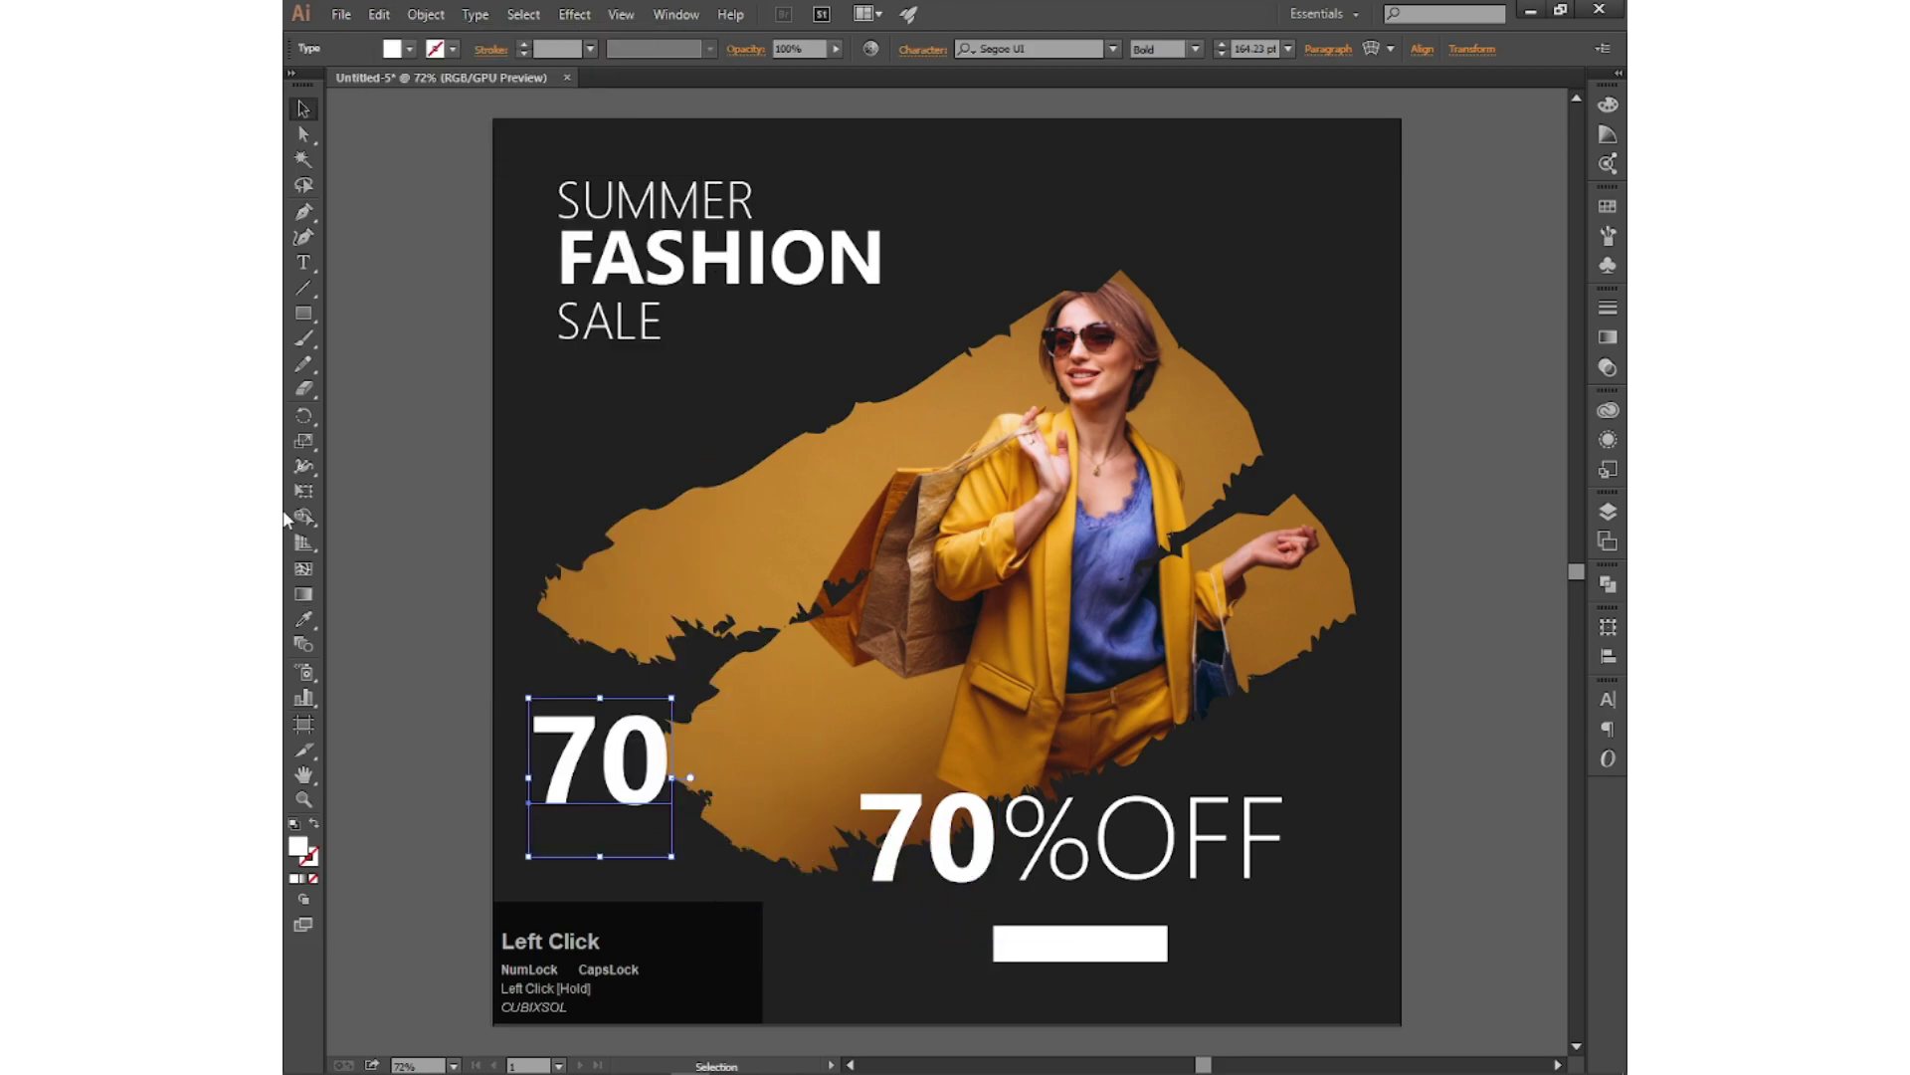
click(301, 269)
click(601, 733)
key(ctrl+a)
text(SHOP NOW)
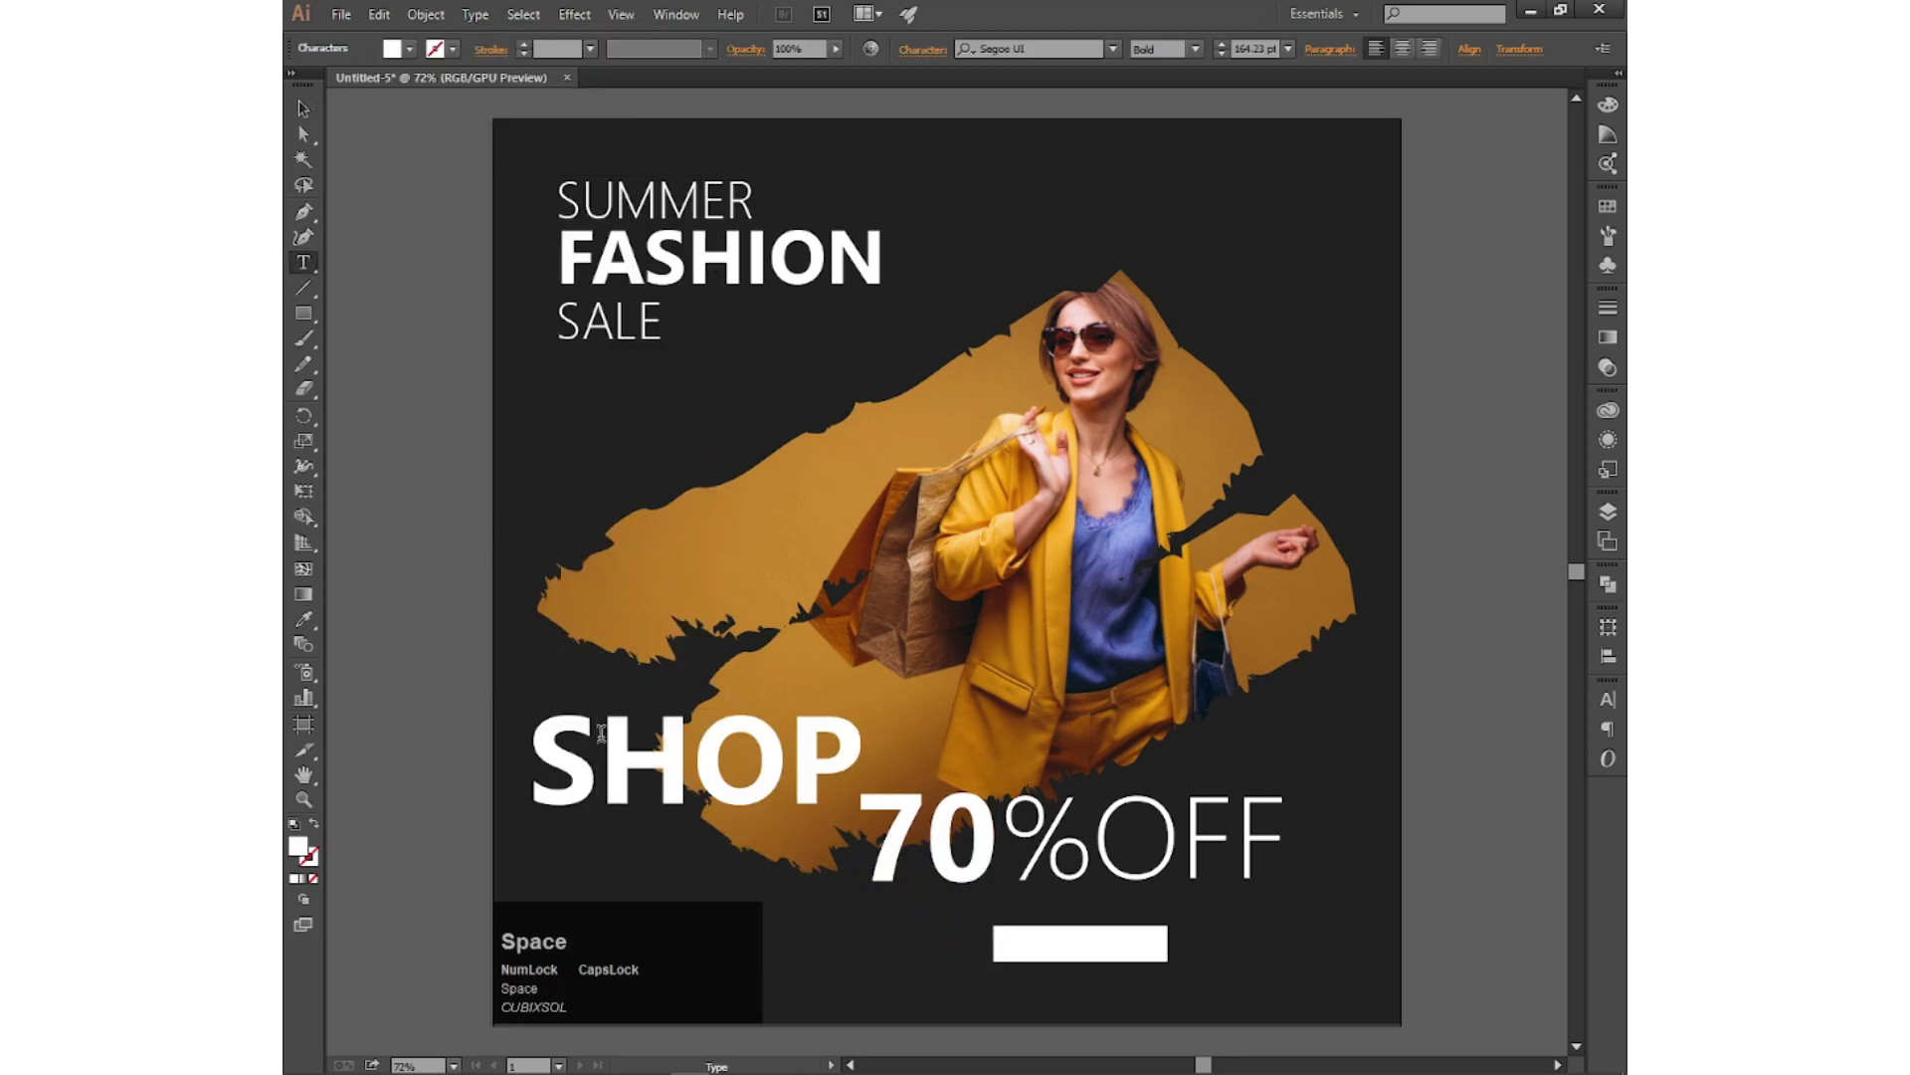
click(304, 108)
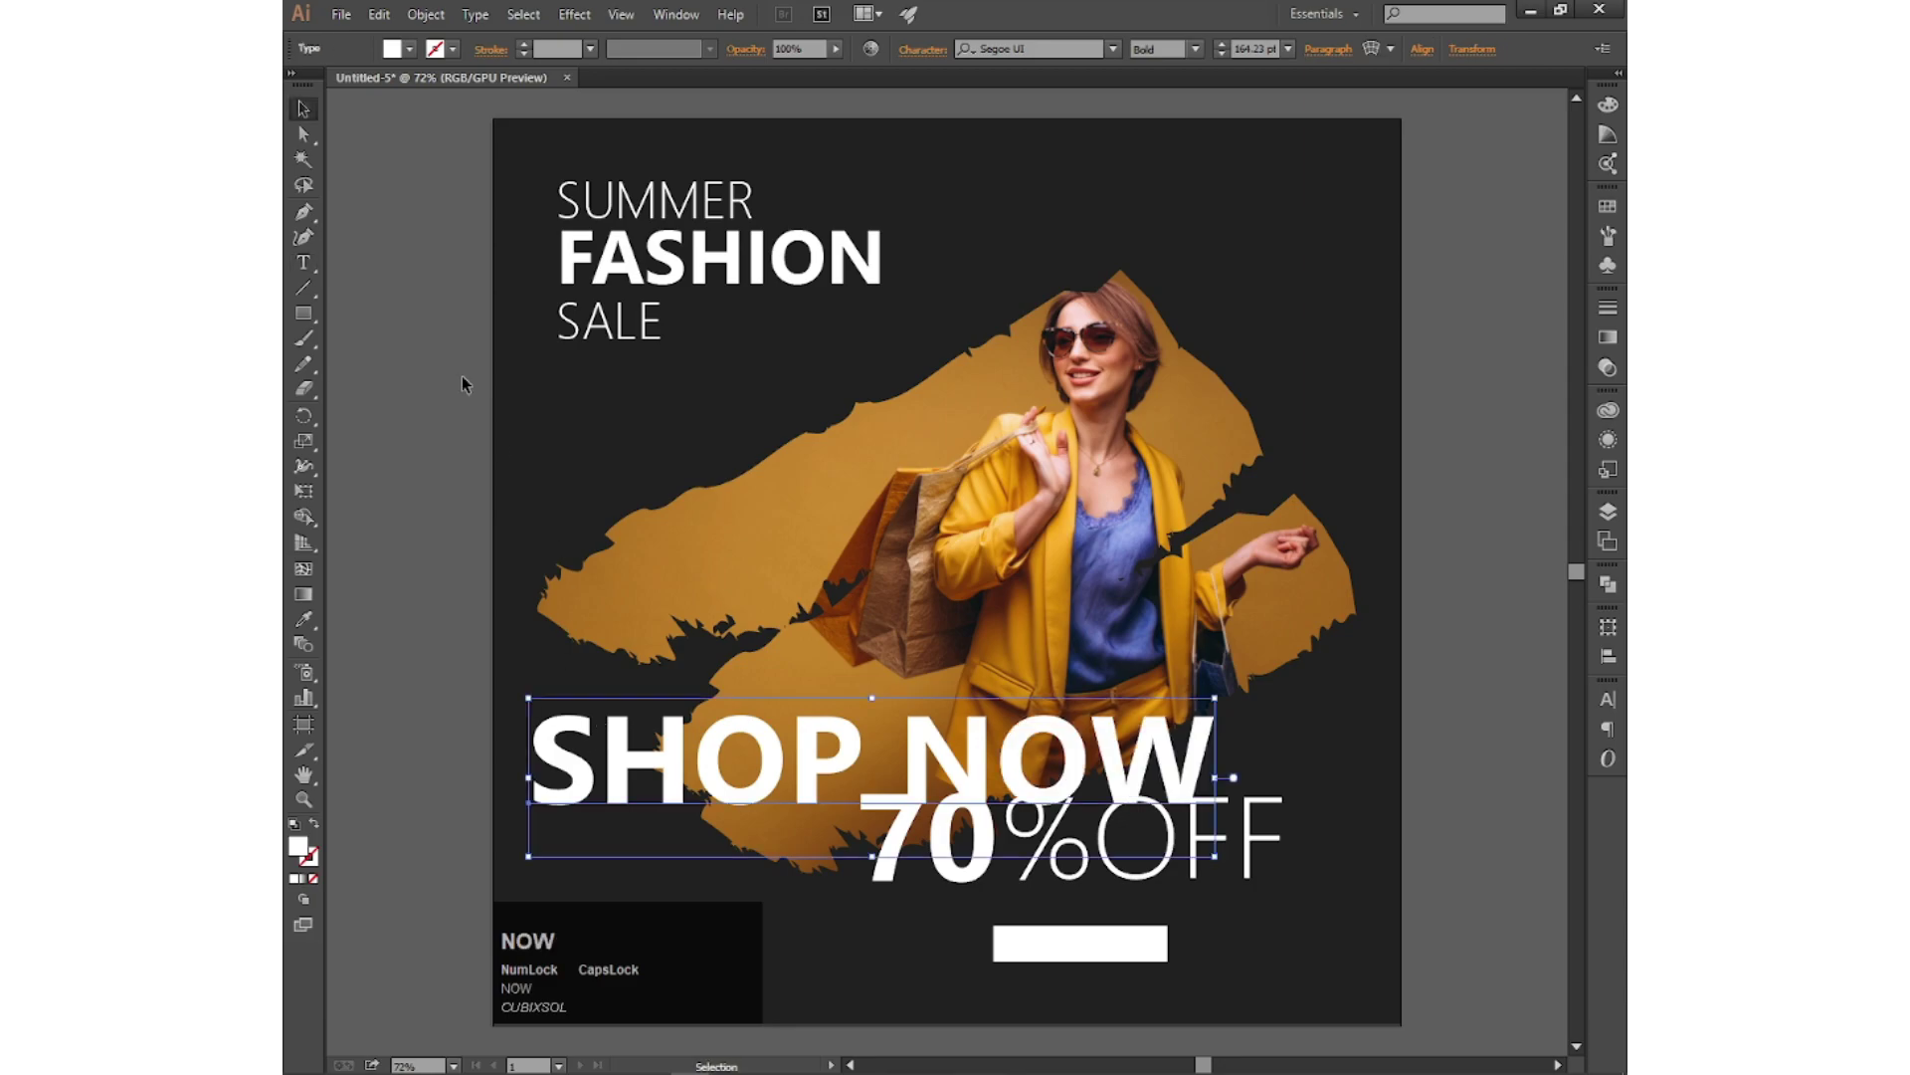
Step: Set the SHOP NOW text to 30 pt and move it to the small white rectangle
click(1263, 46)
text(30)
key(Return)
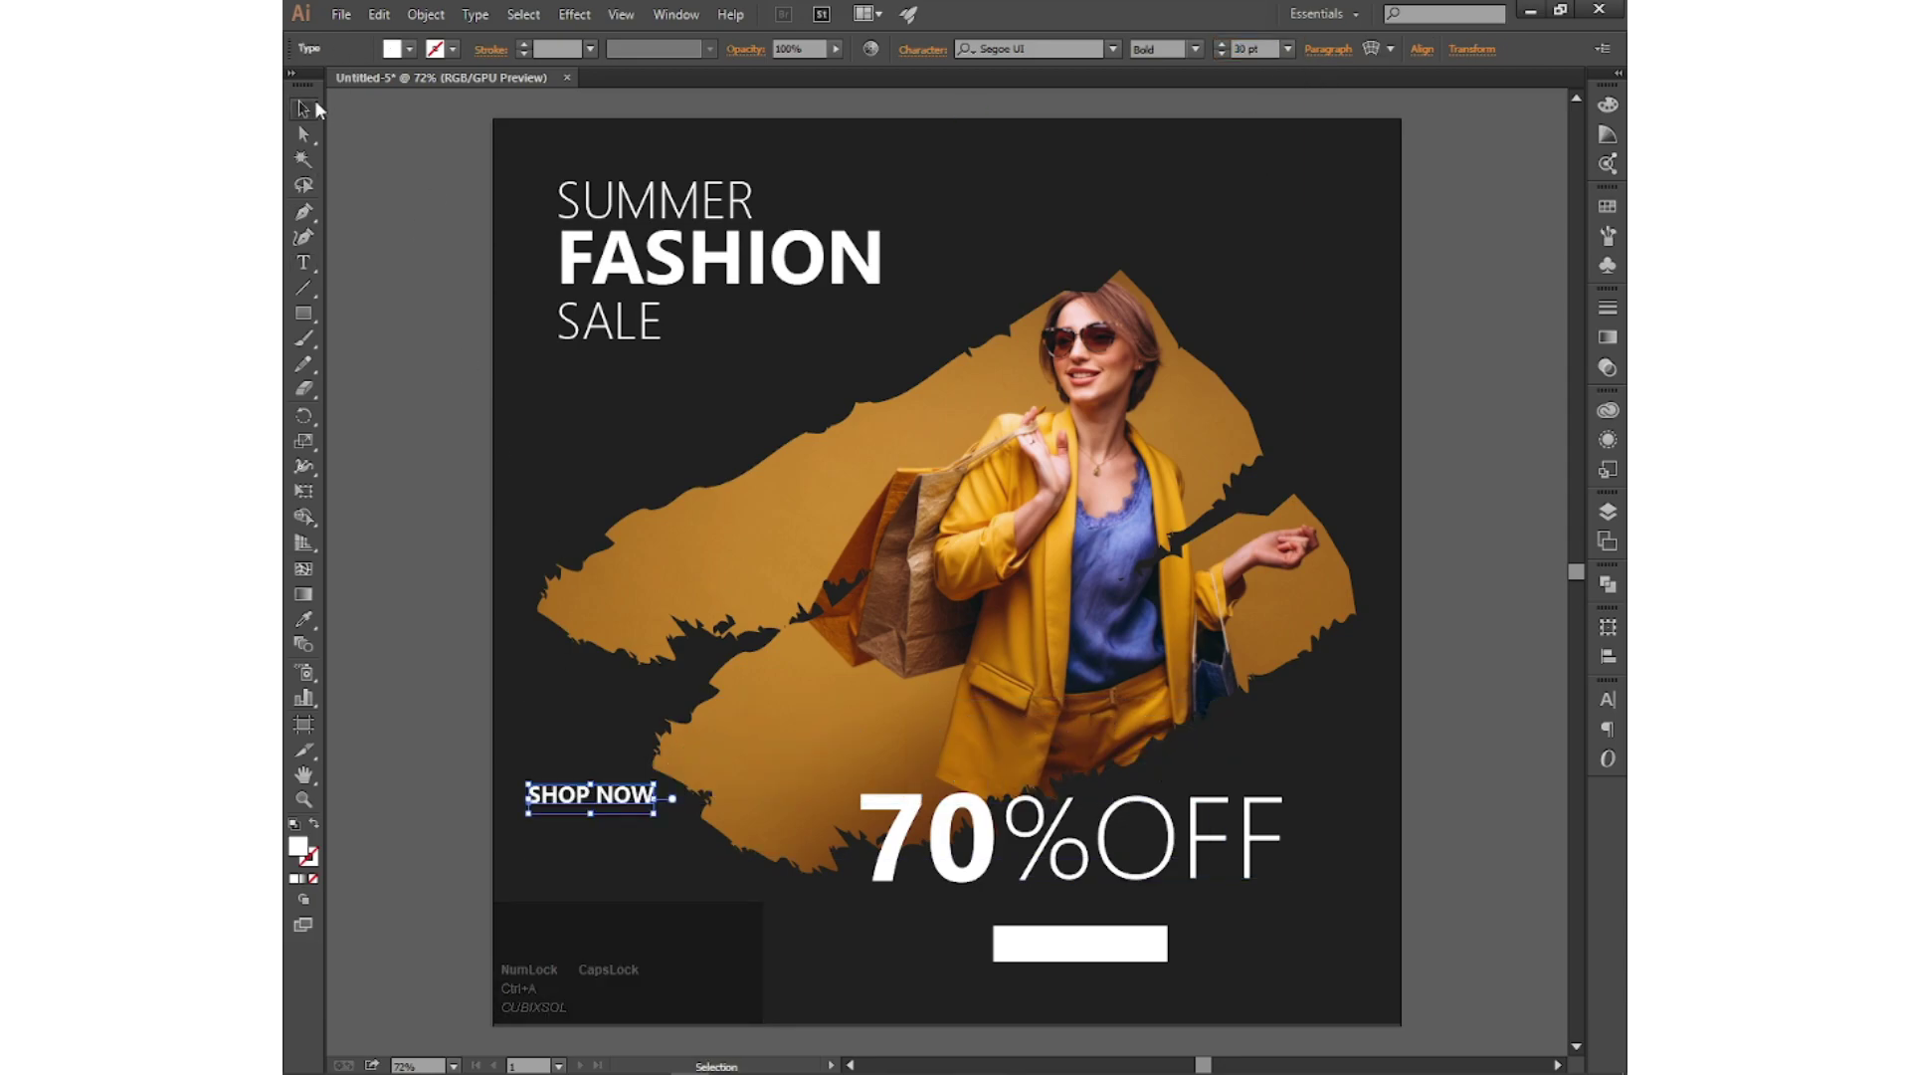
drag(611, 802, 1075, 977)
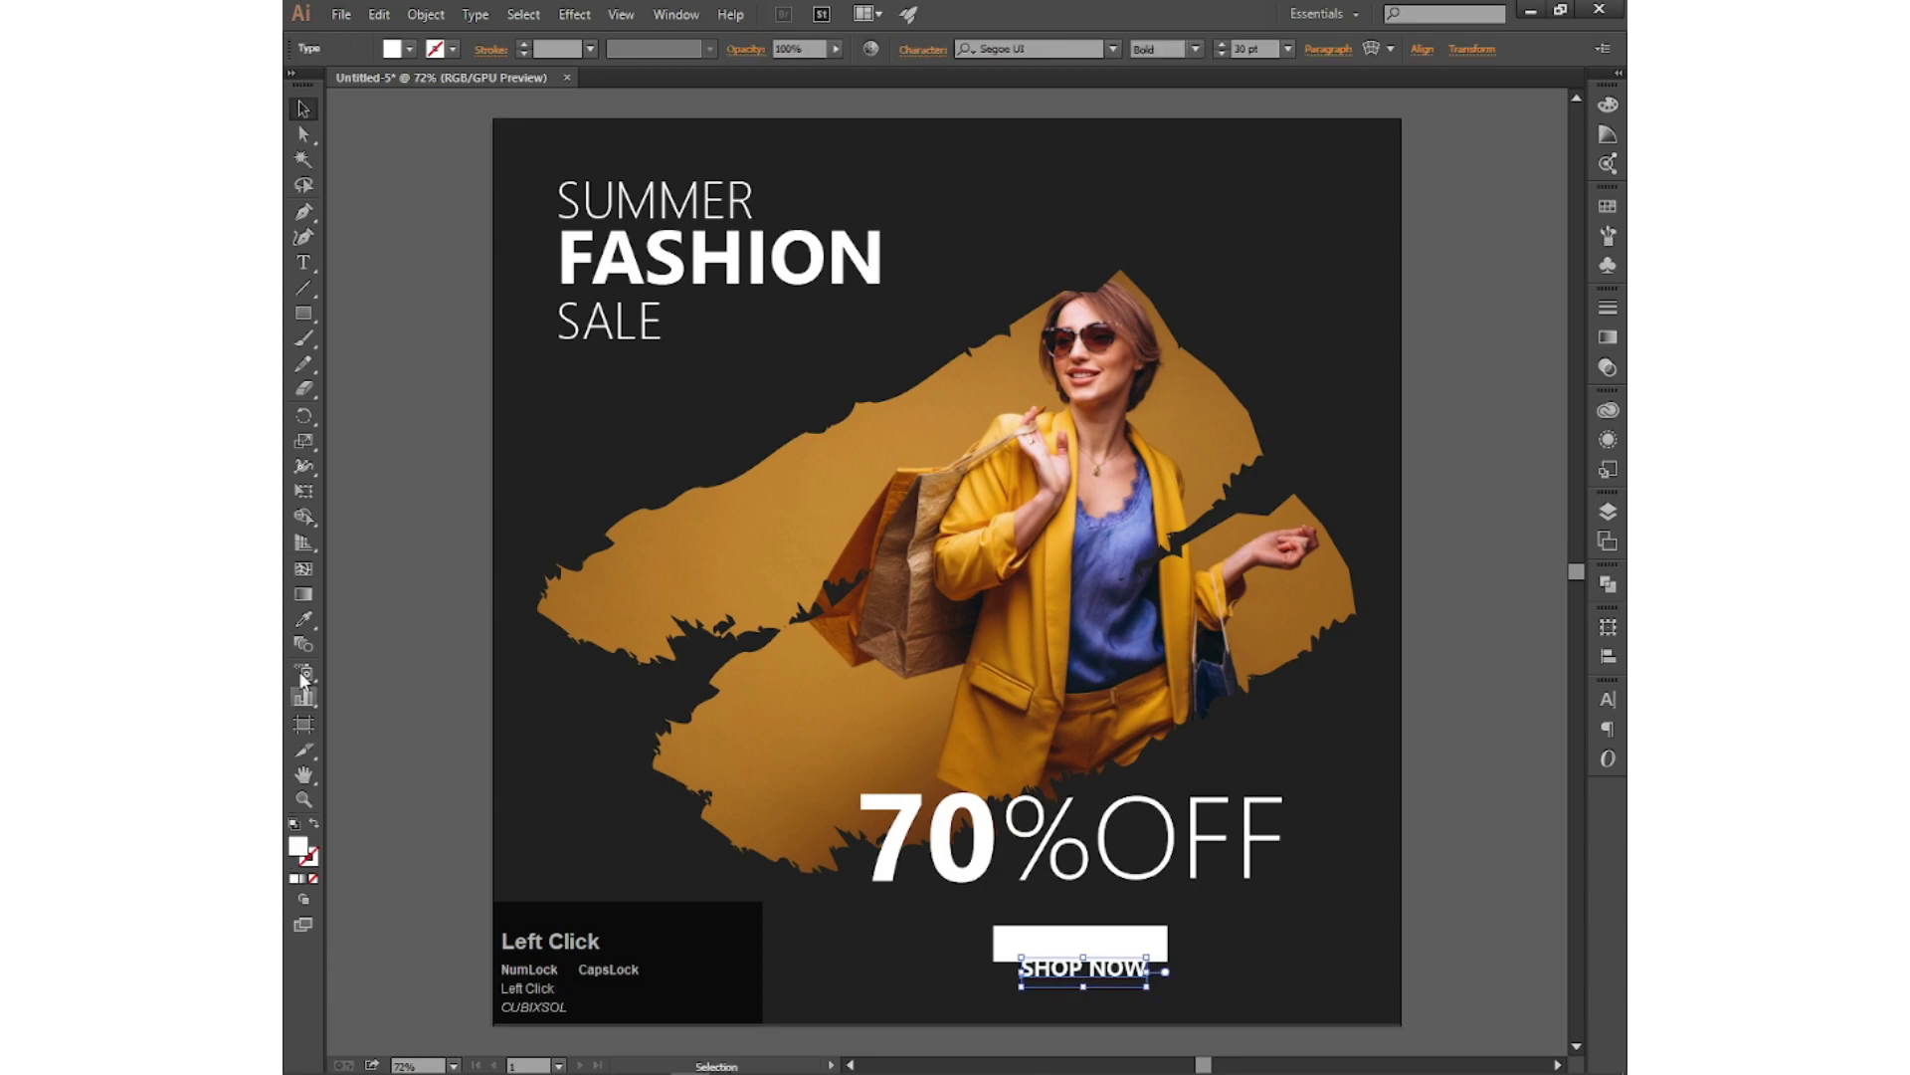
Step: Give SHOP NOW the dark background colour, bring it to the front and nudge it up into the white rectangle
right_click(1094, 974)
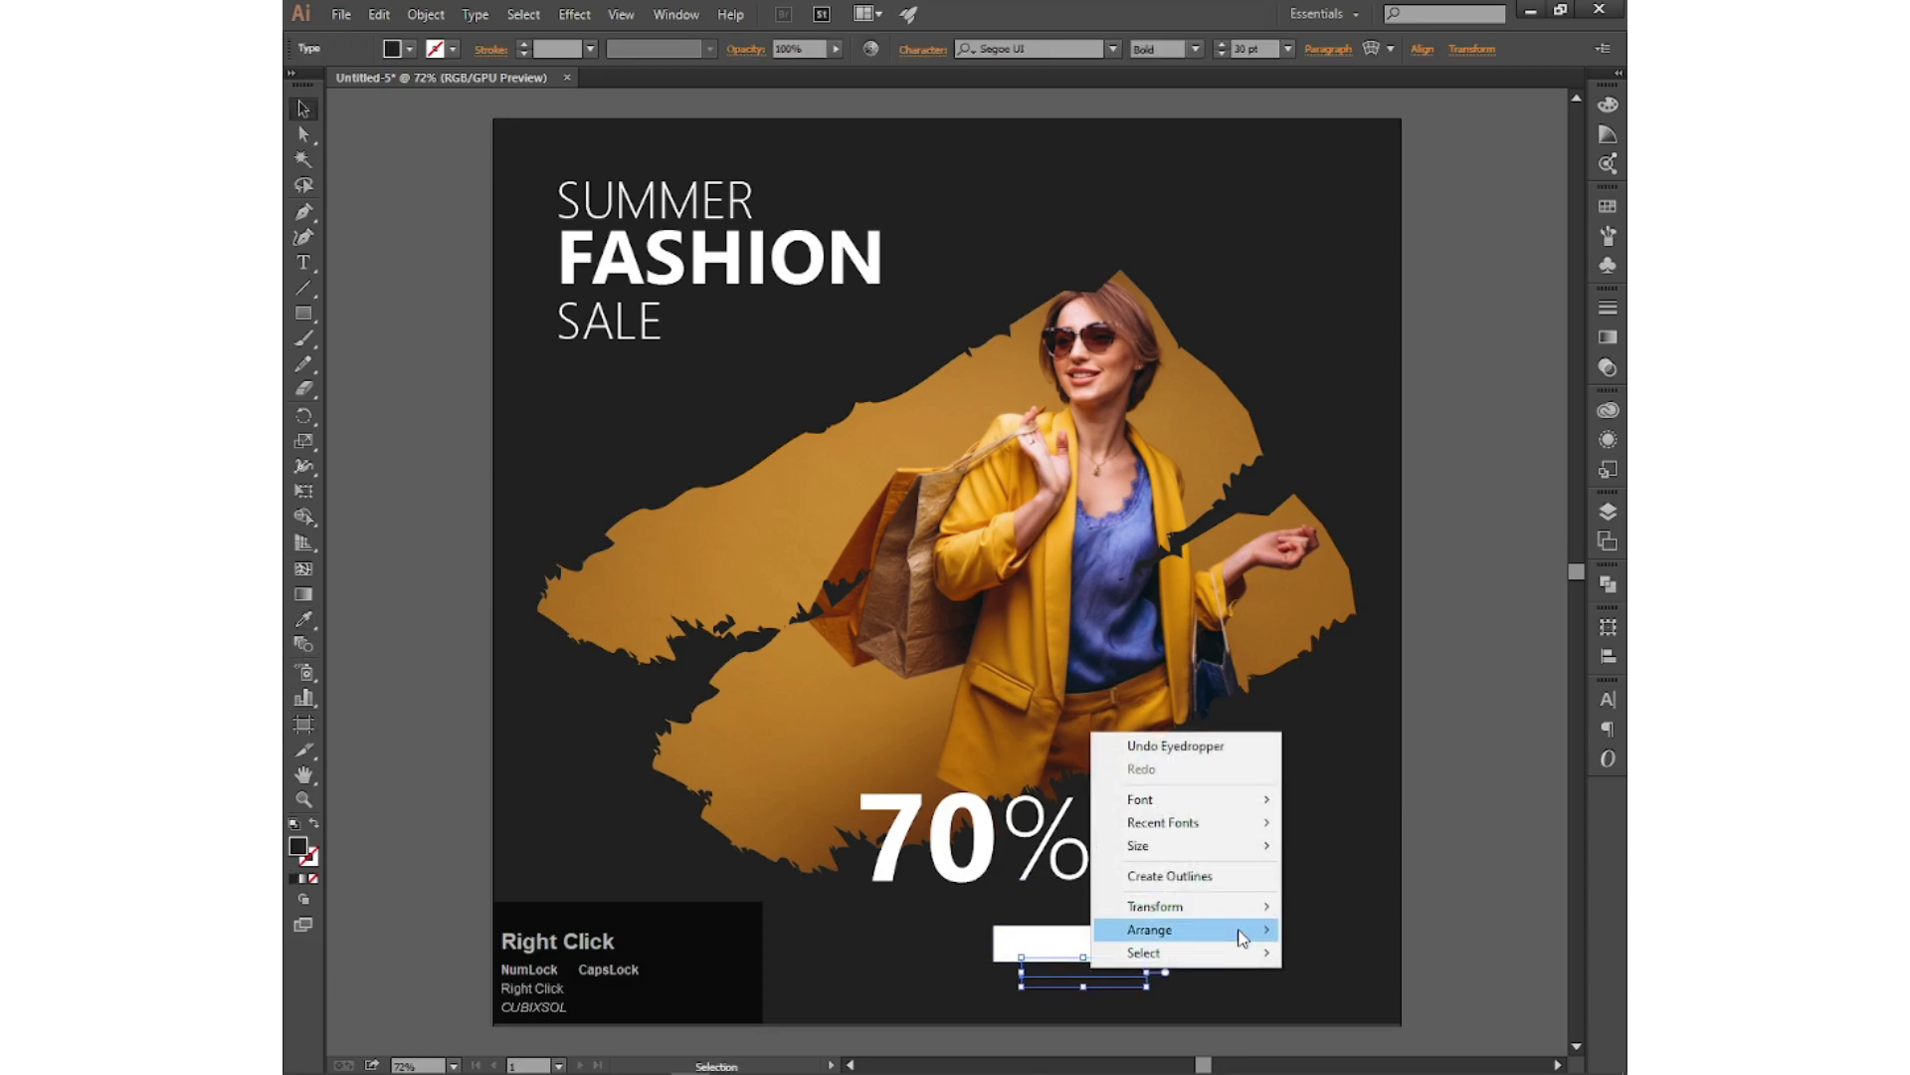
click(1309, 939)
key(shift+Up)
key(shift+Up)
key(shift+Up)
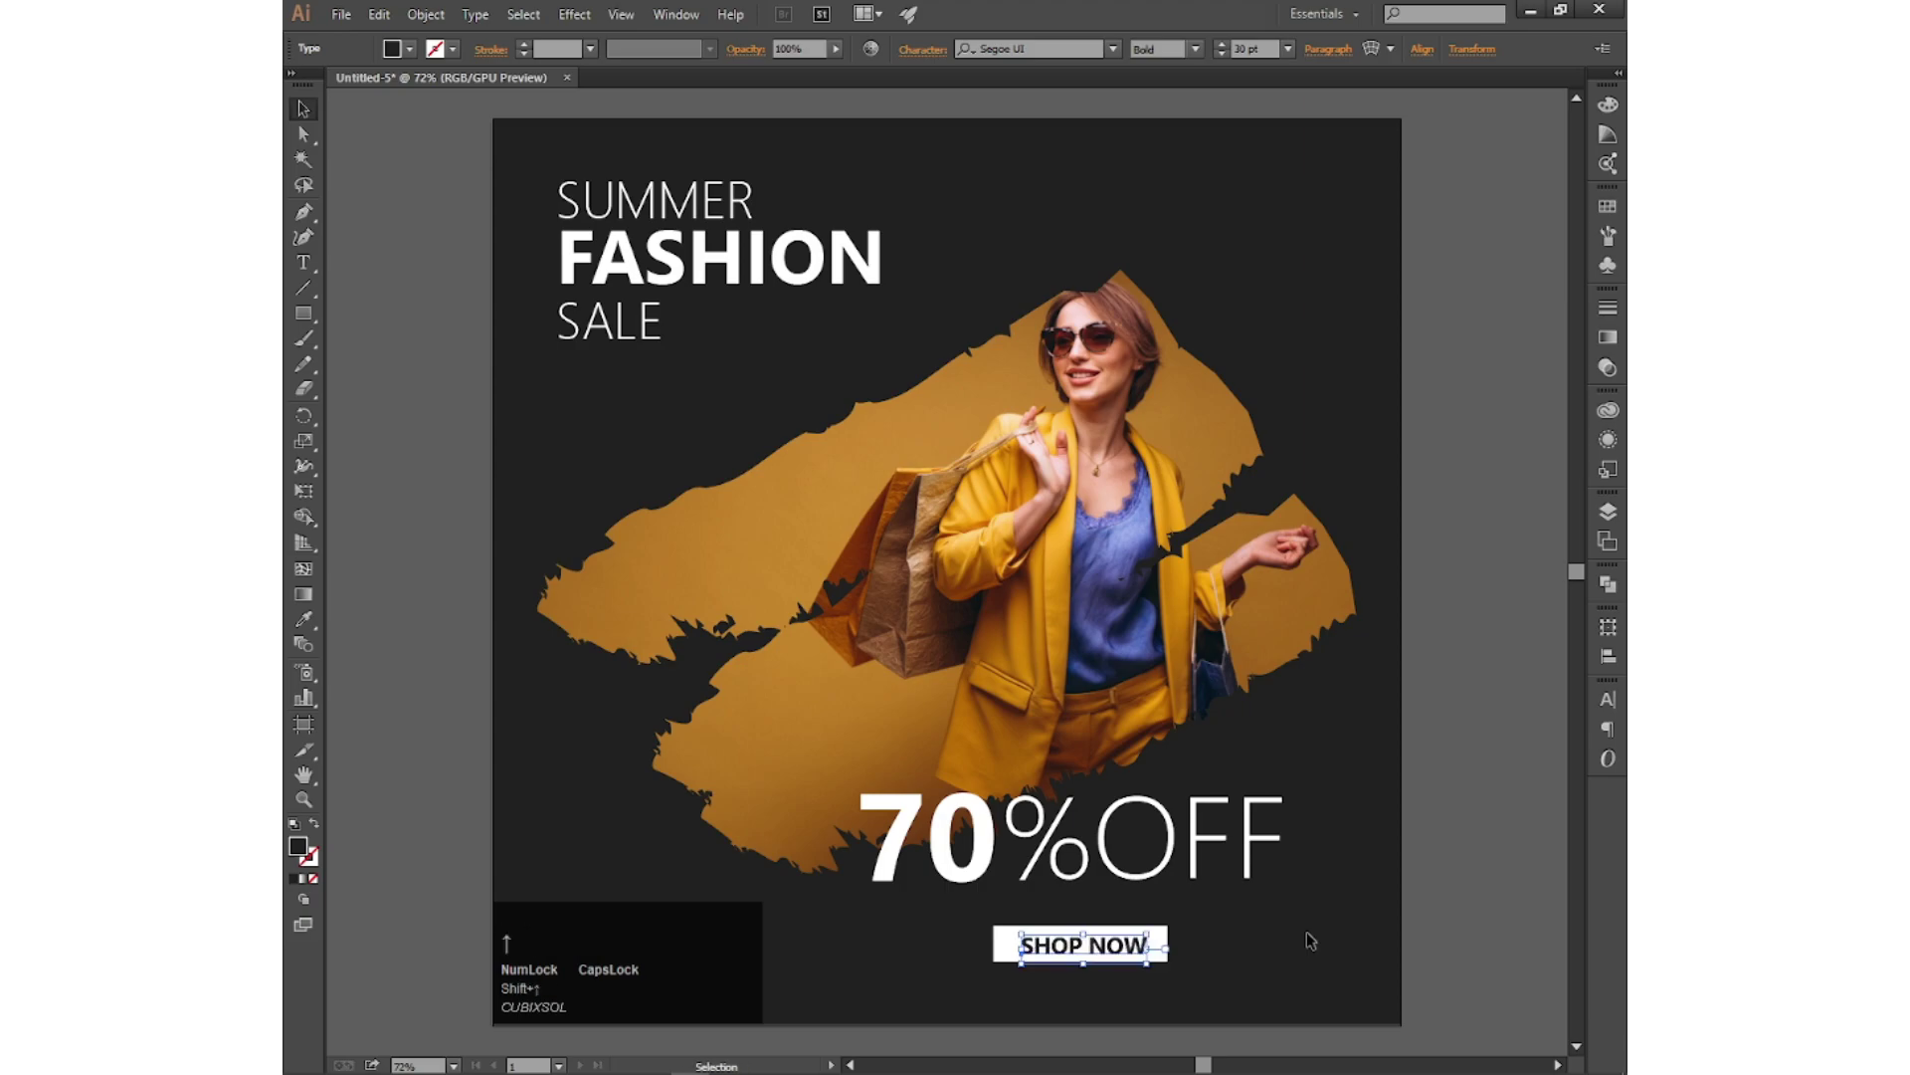
click(1310, 939)
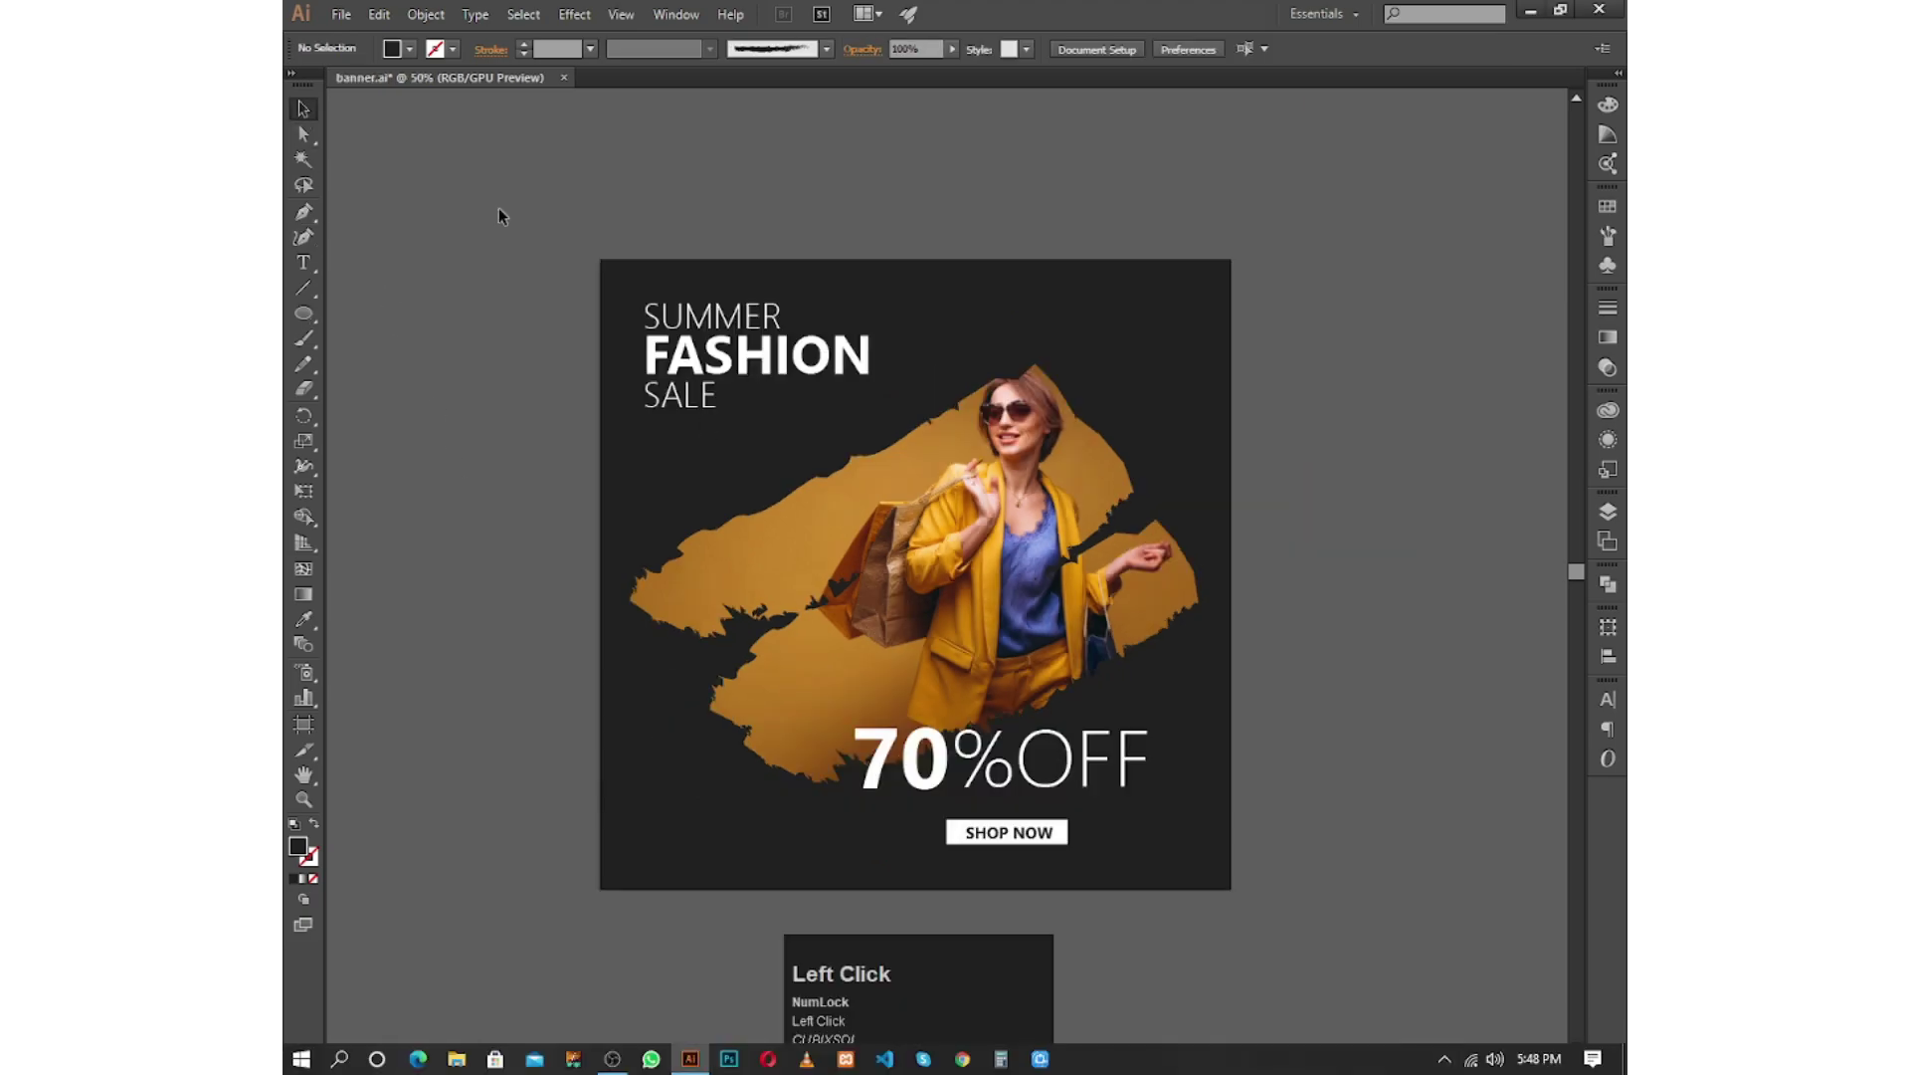
Step: Select all the poster artwork and lock it
drag(527, 230, 1274, 786)
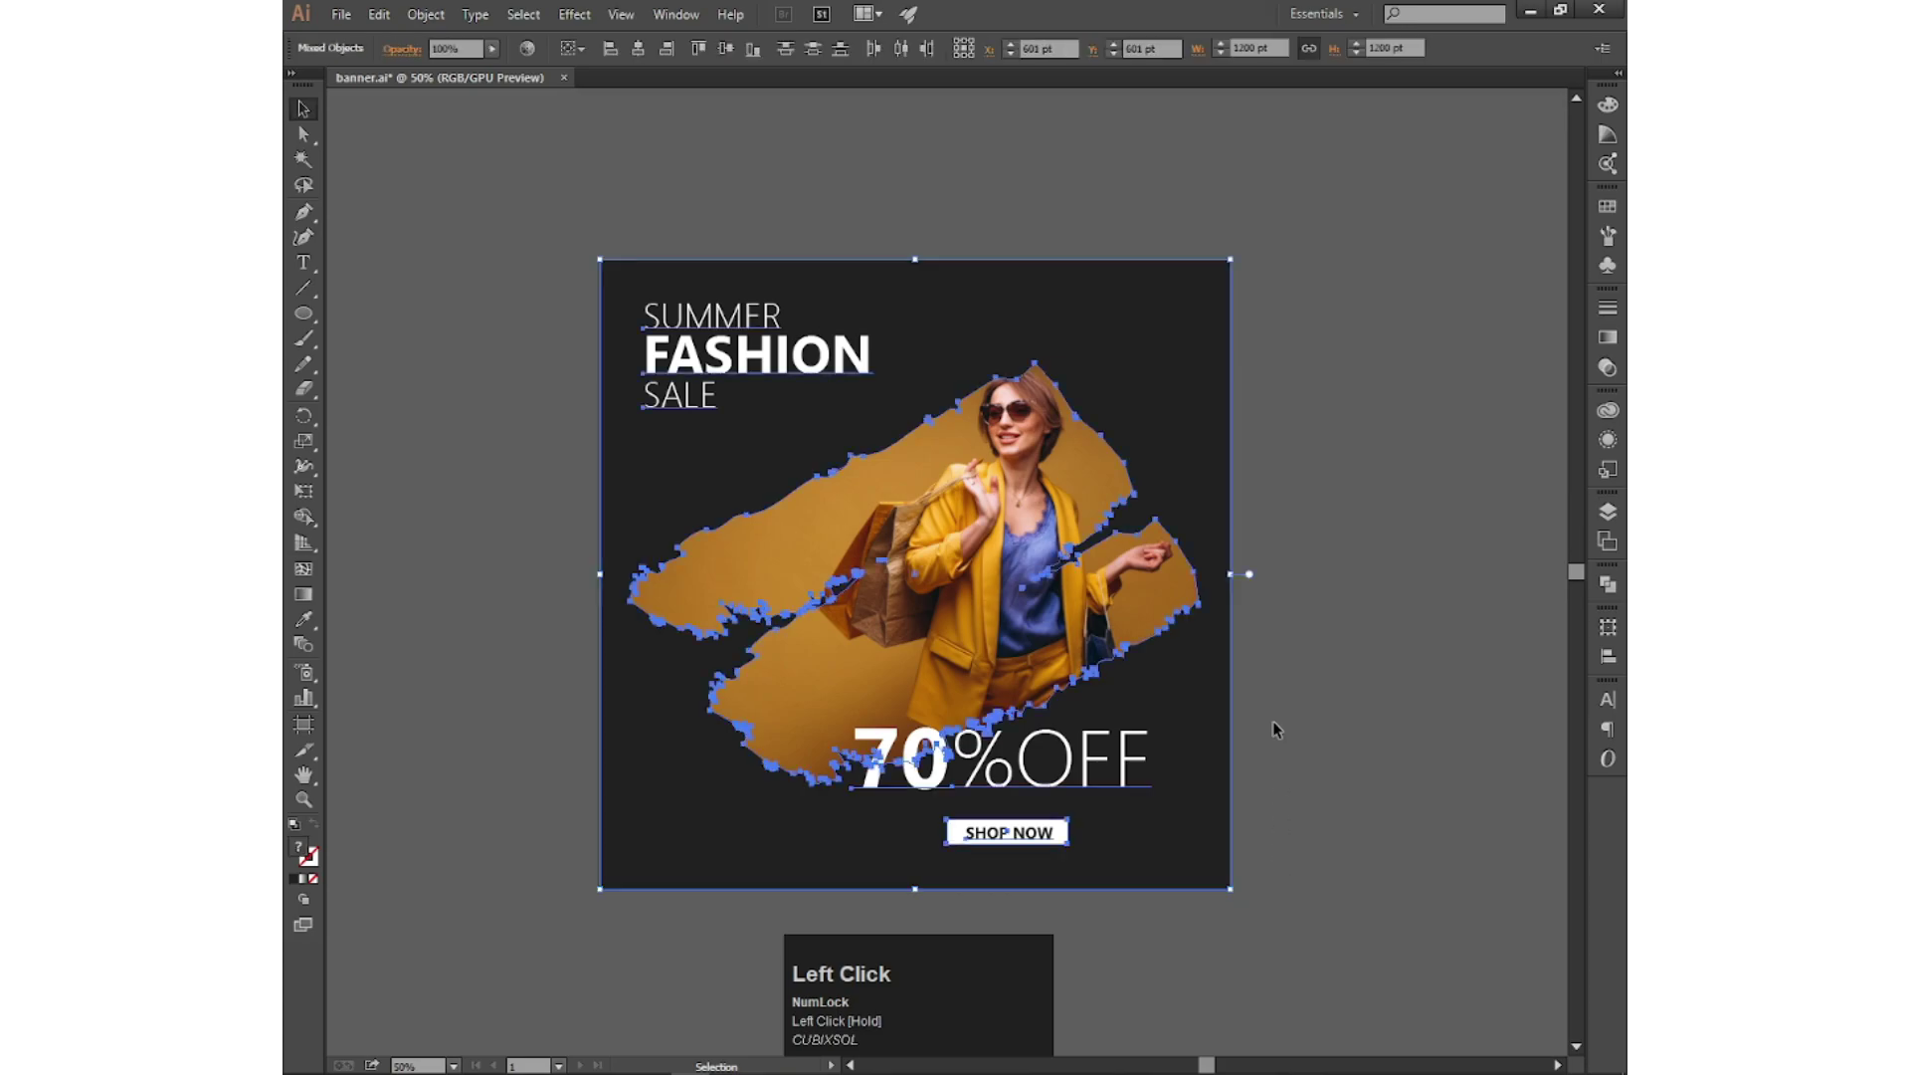
scroll(1274, 720, down, 1)
click(426, 13)
mouse_move(522, 139)
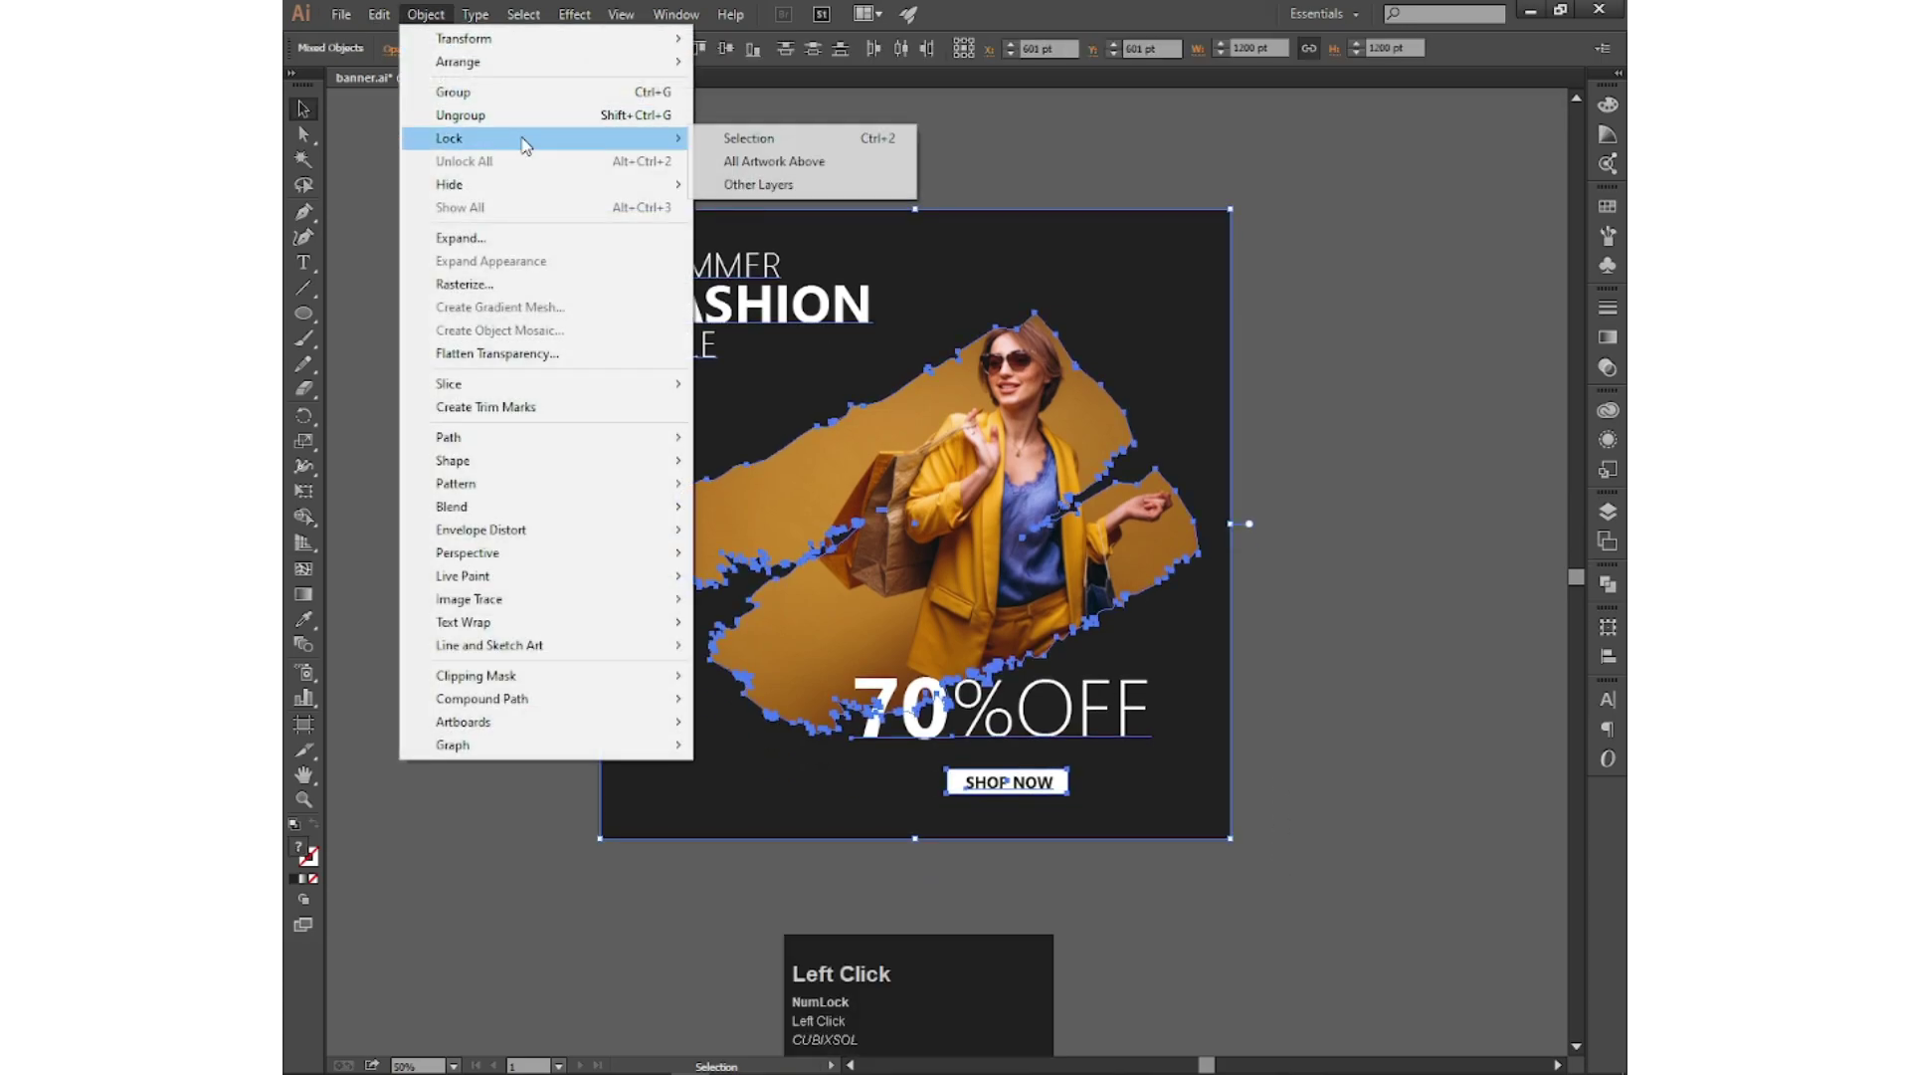
click(810, 141)
Step: Draw a circle beside the poster's upper-left corner, with no fill and a 15 pt stroke in ochre sampled from the photo
right_click(307, 313)
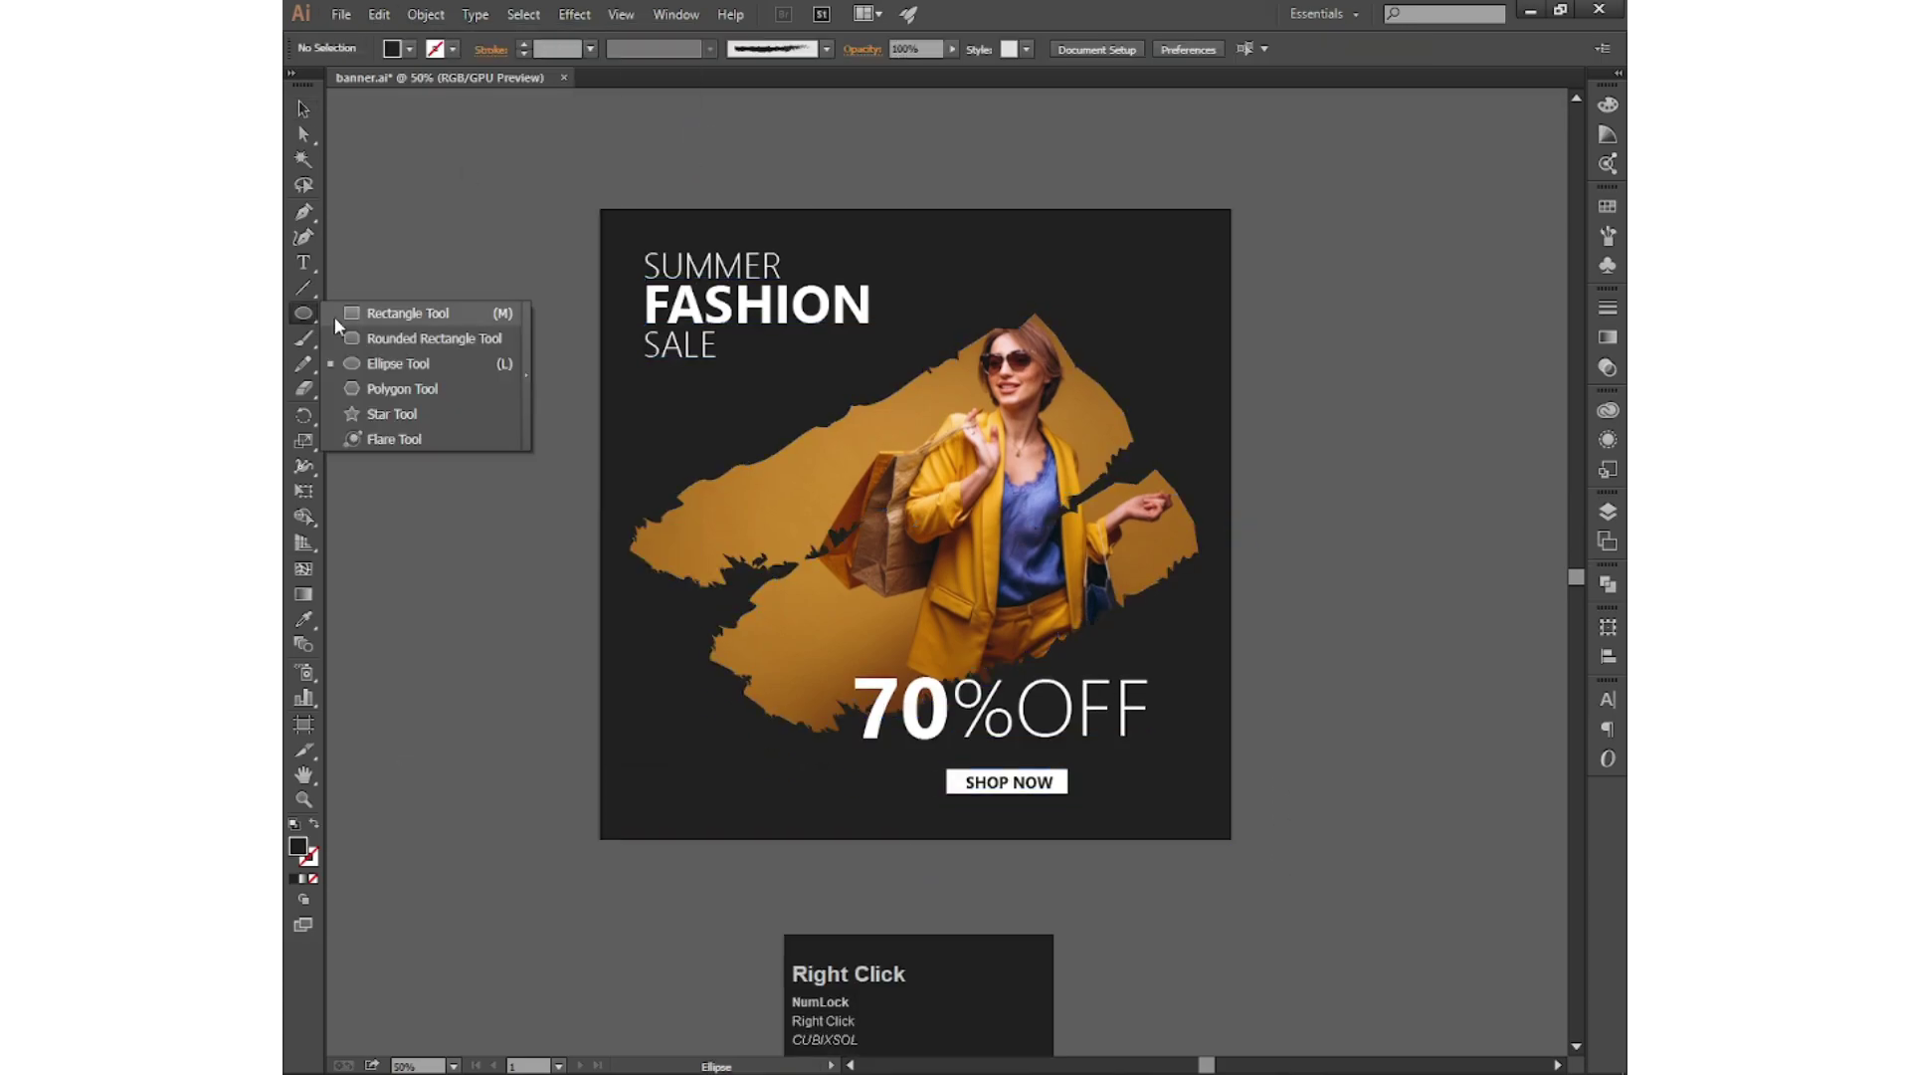
click(378, 363)
drag(551, 299, 587, 343)
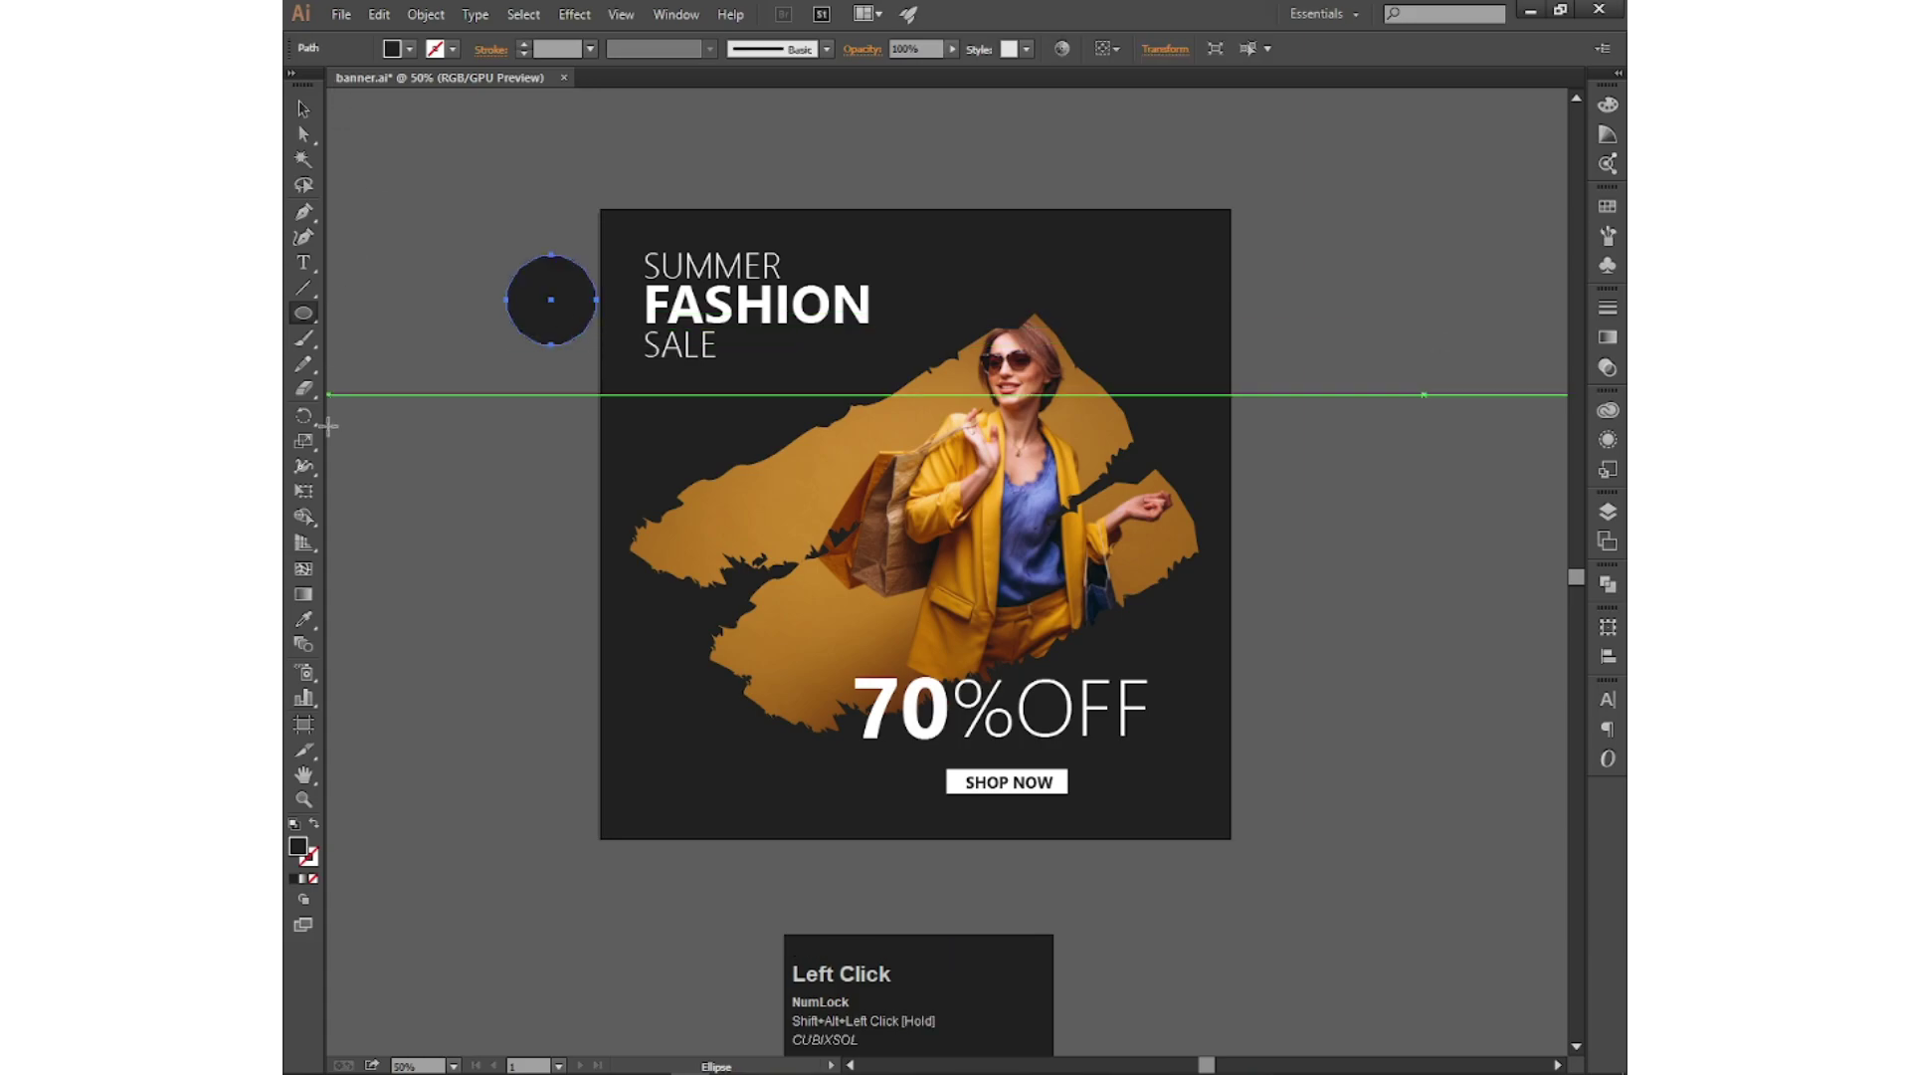
click(303, 619)
click(785, 476)
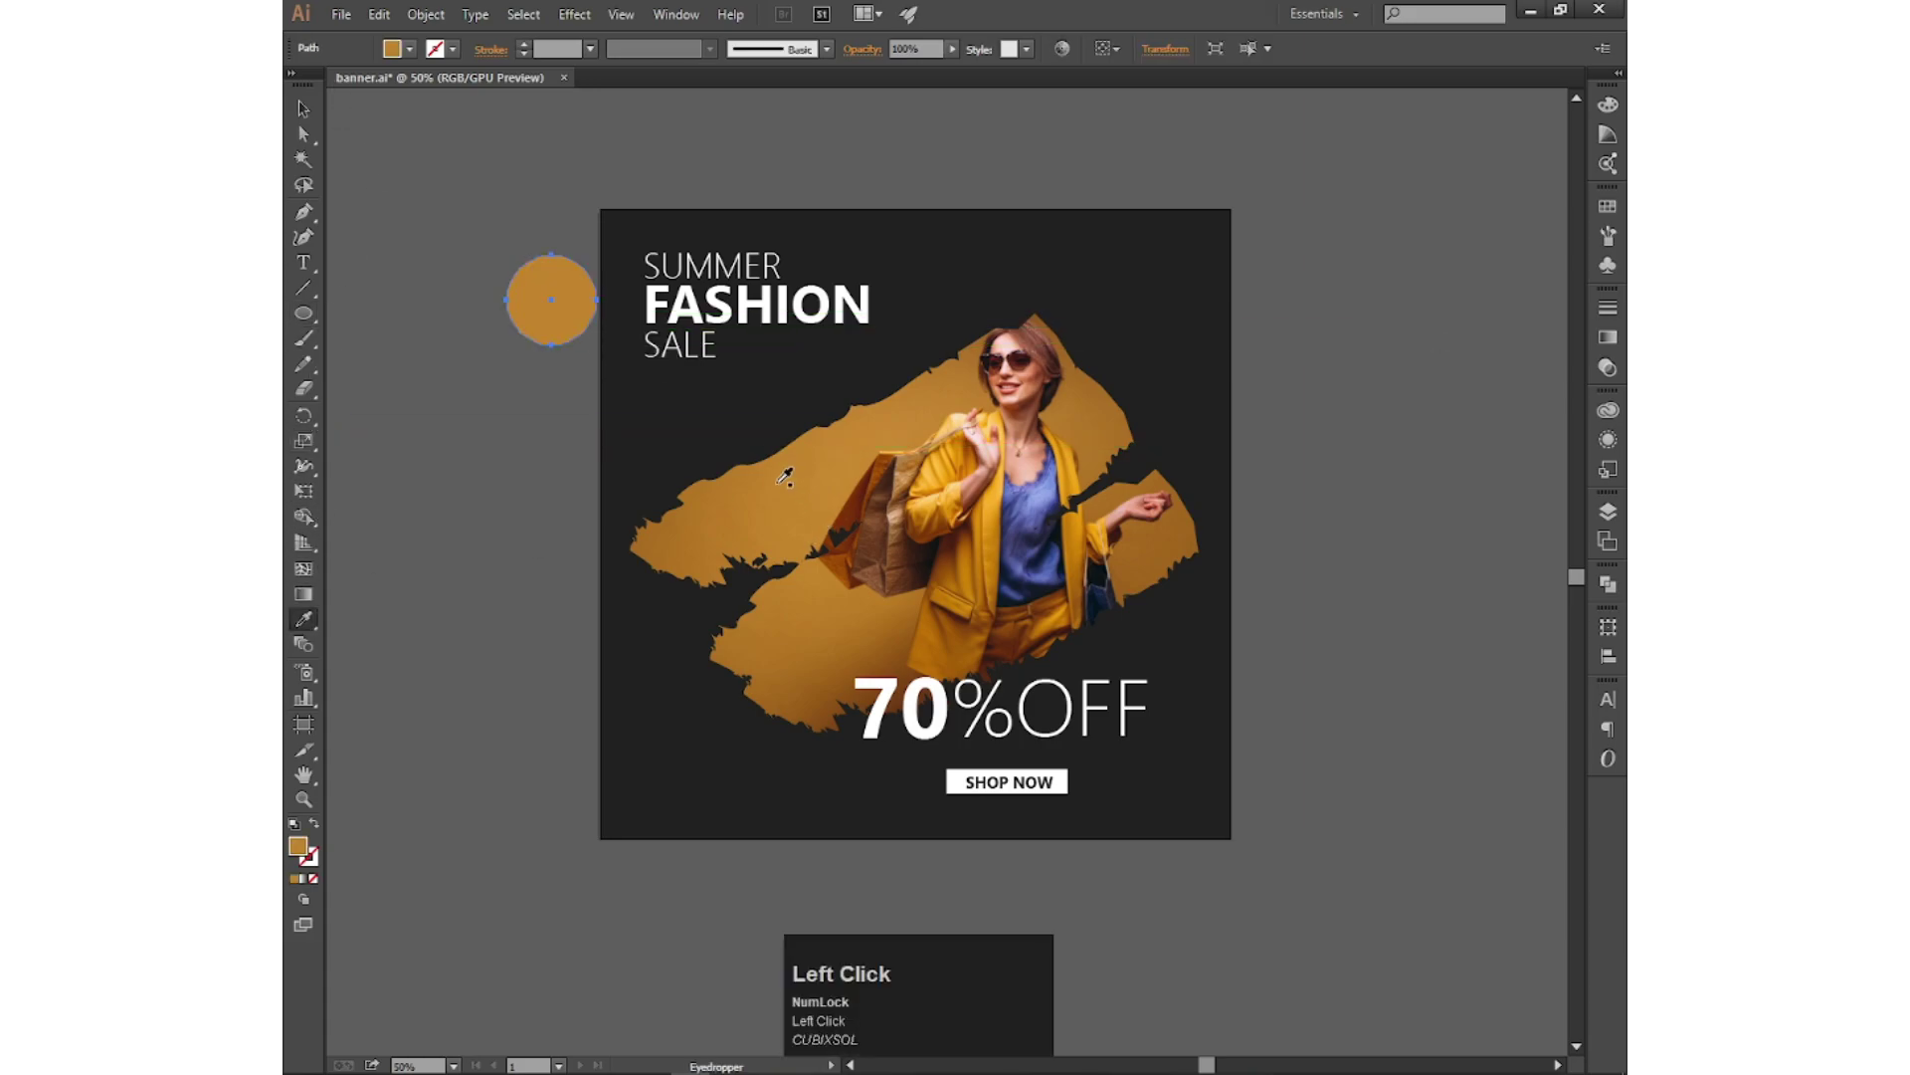
click(314, 826)
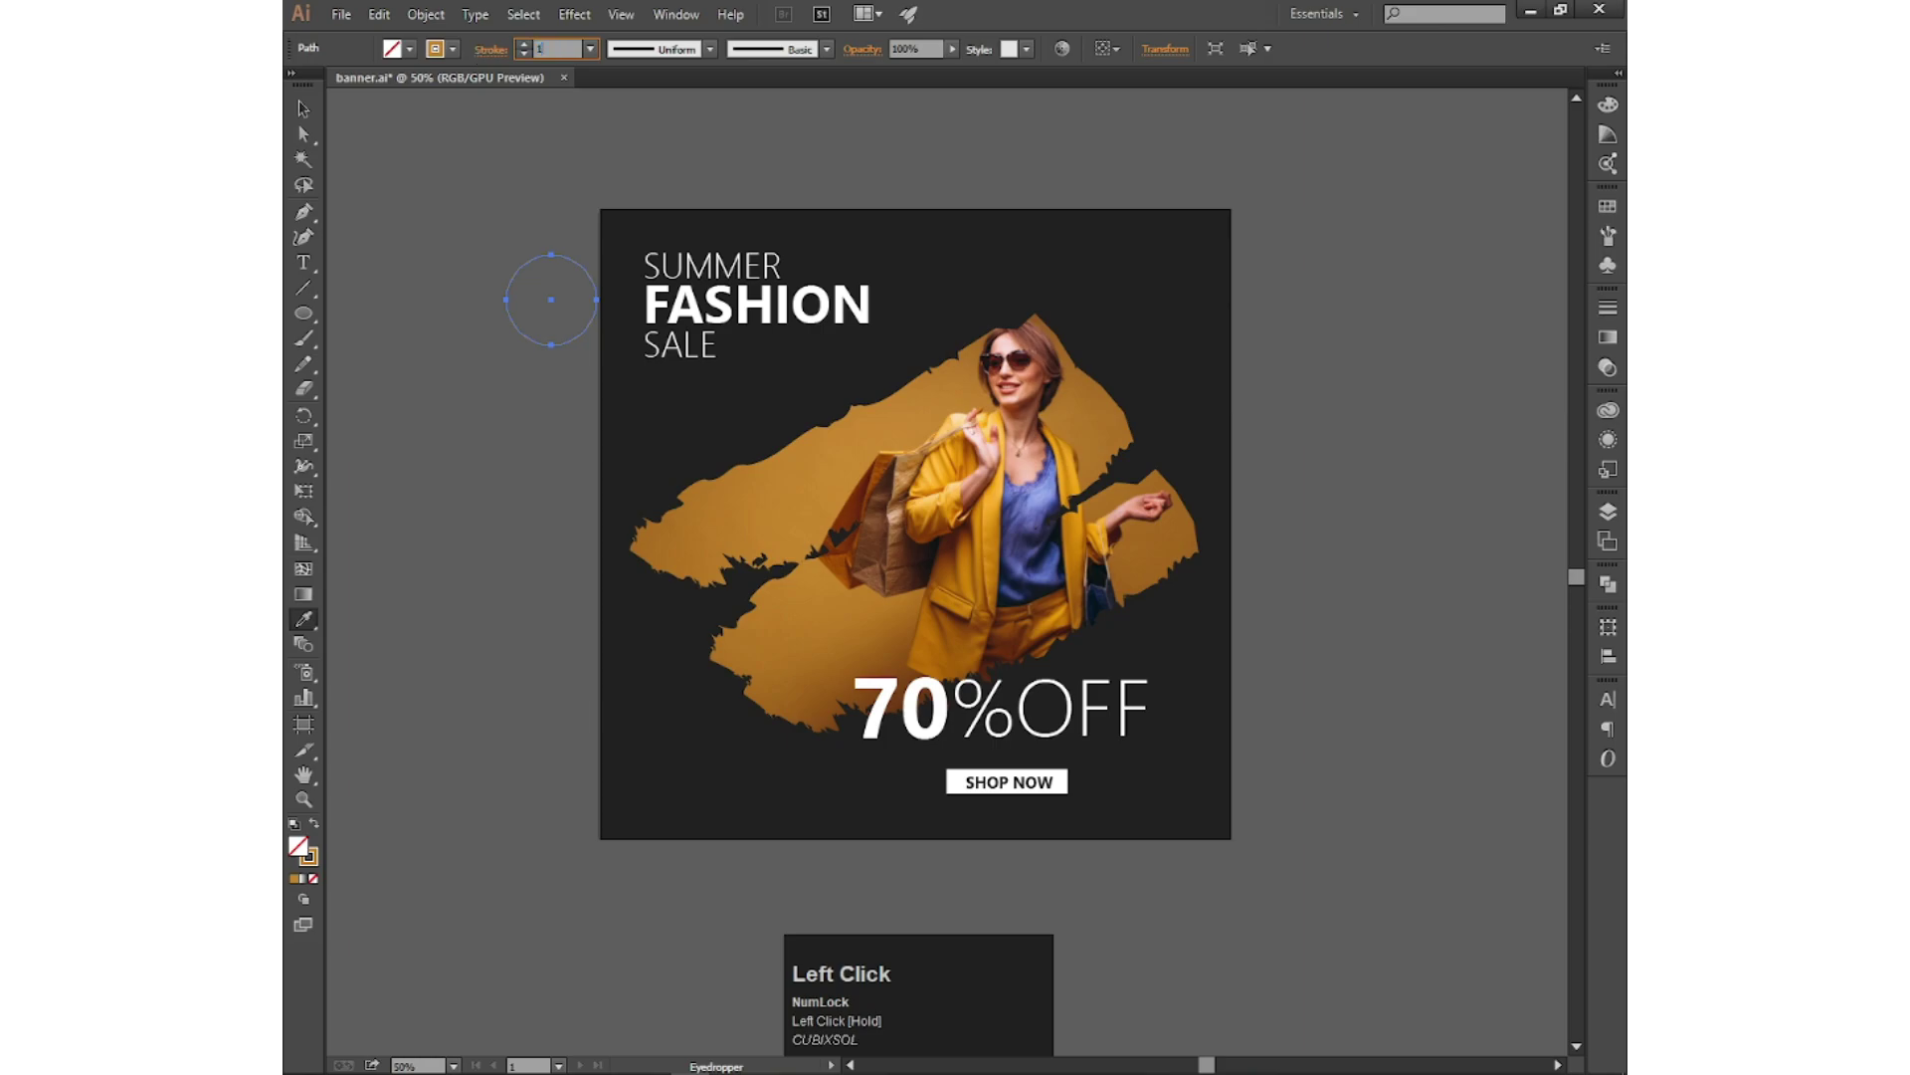
click(302, 106)
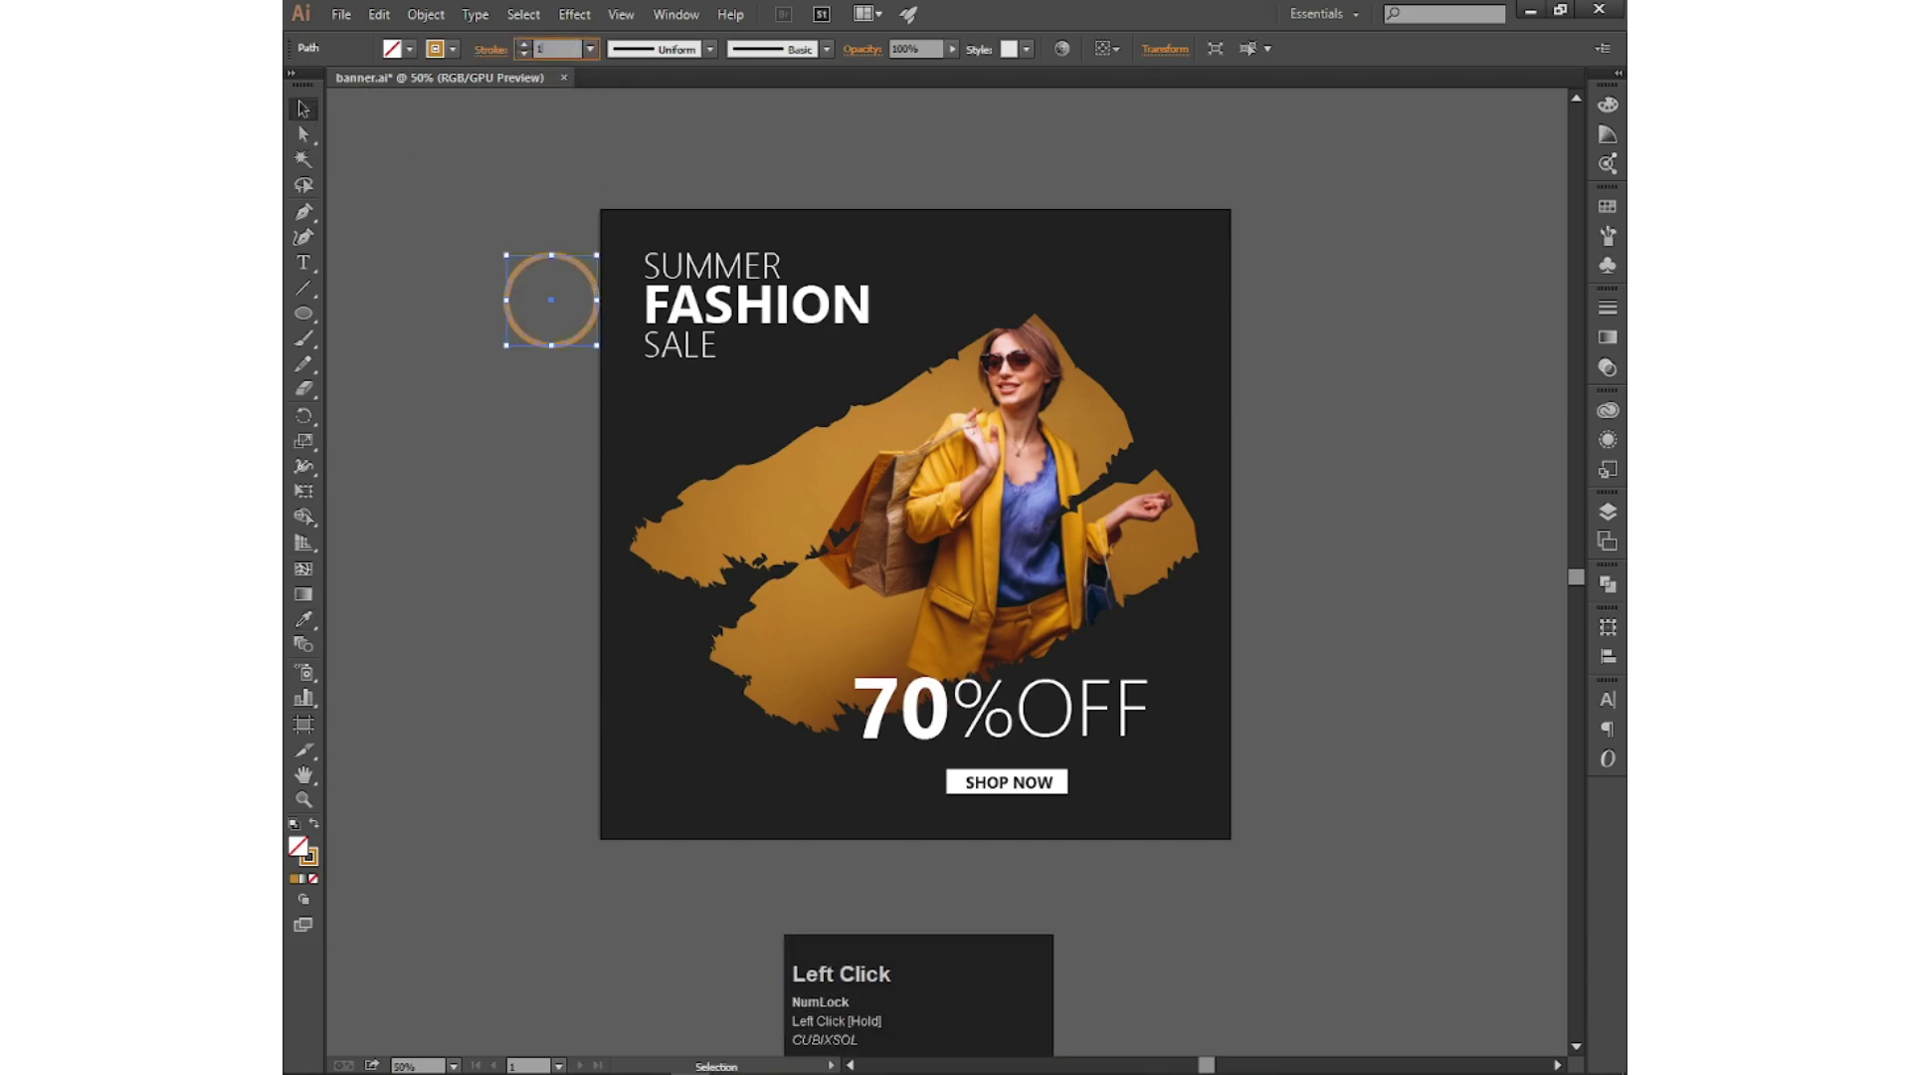
Step: Move the ring onto the poster and spread full-size and slightly smaller copies across the upper half
drag(560, 307, 747, 233)
click(841, 191)
drag(674, 404, 1000, 271)
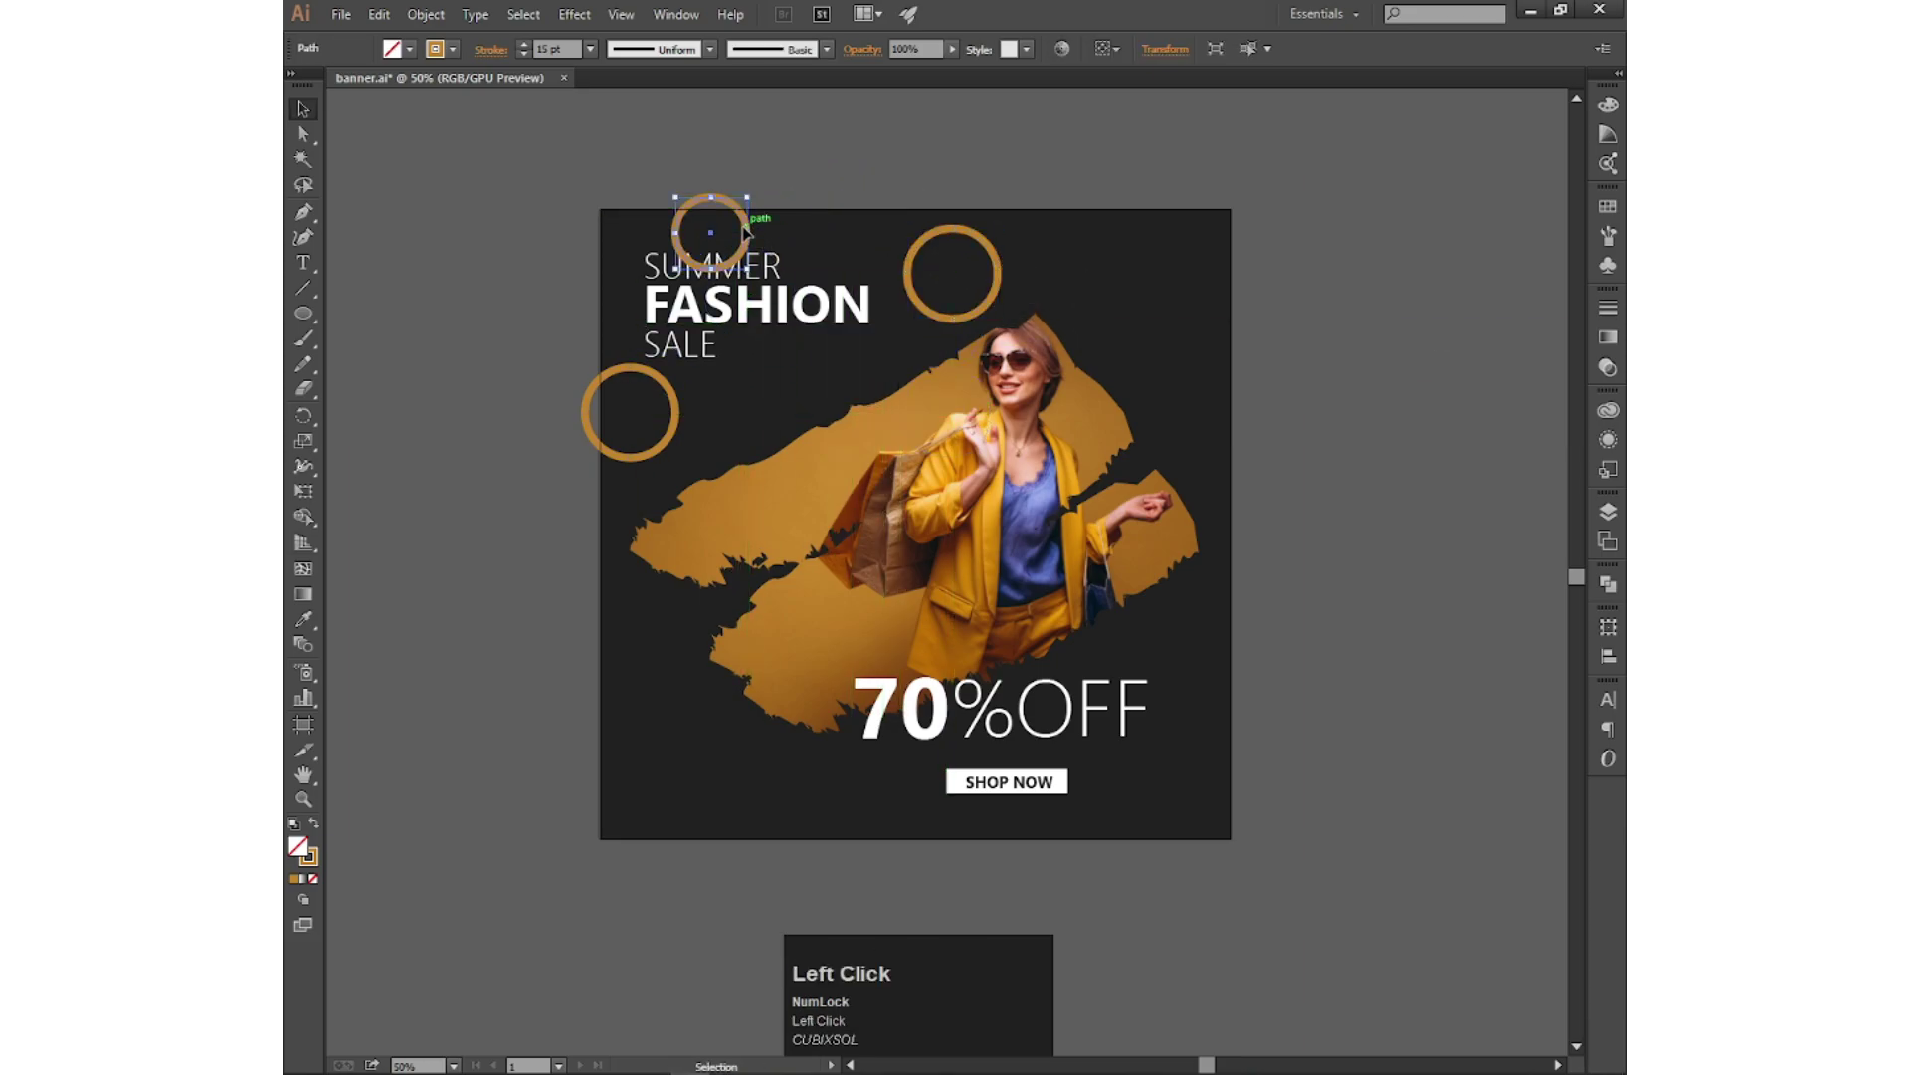
drag(743, 229, 826, 435)
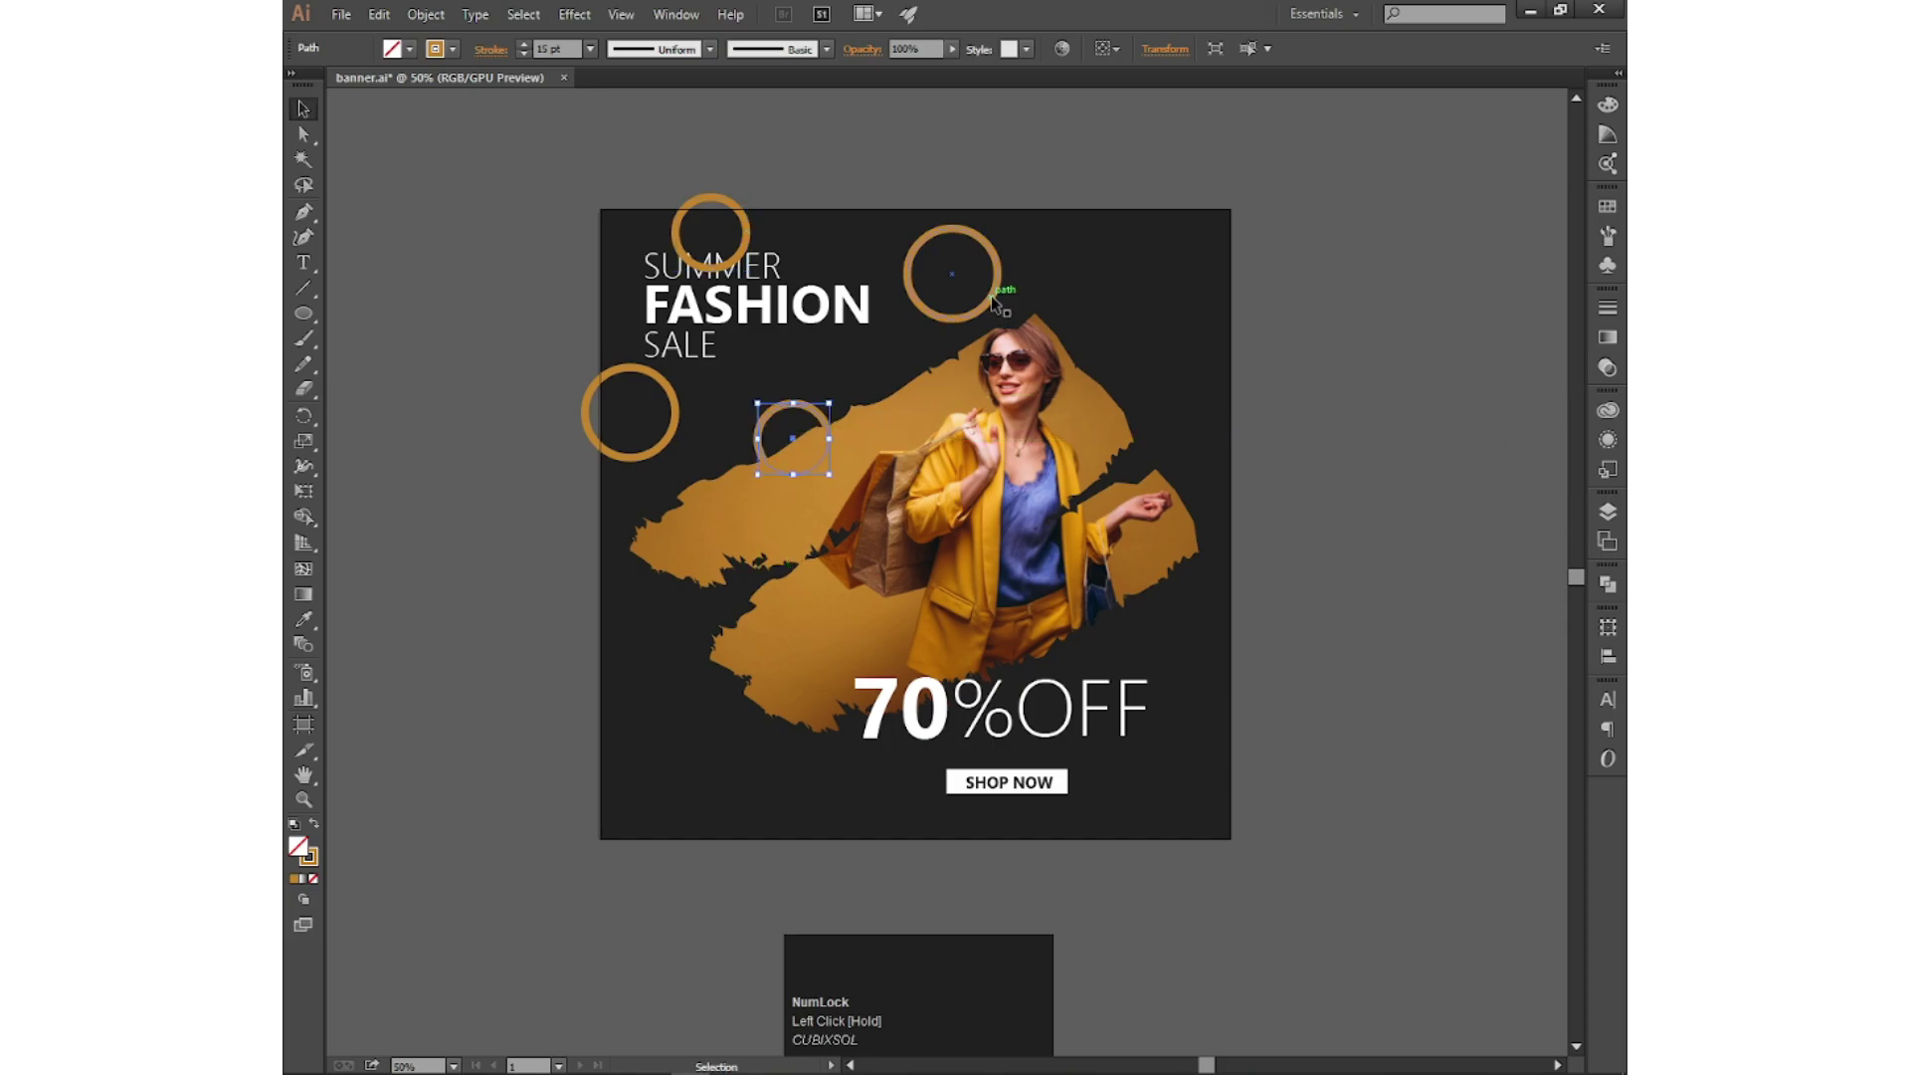
drag(961, 321, 1232, 278)
drag(768, 413, 1109, 356)
Step: Duplicate the large and medium rings across the lower half of the poster
drag(1202, 270, 677, 659)
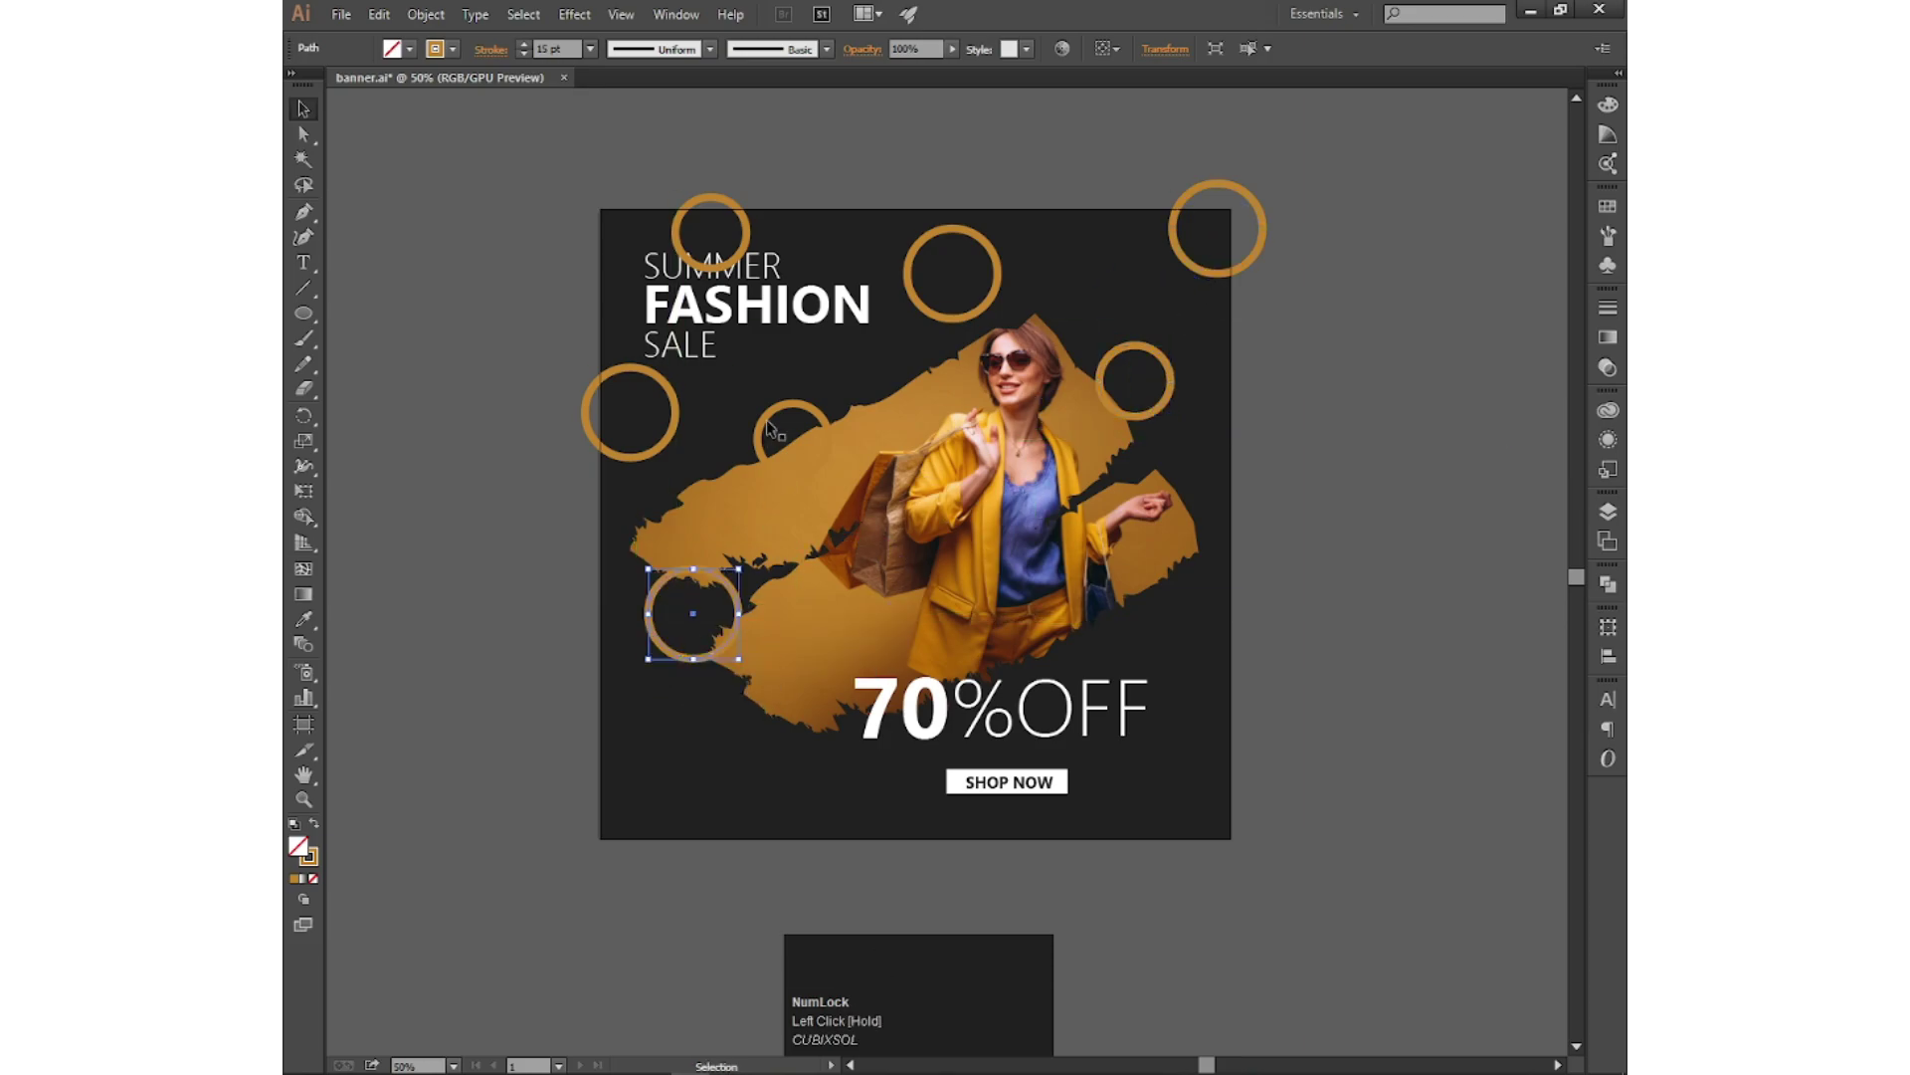
drag(767, 418, 647, 748)
drag(932, 313, 810, 774)
drag(1112, 366, 1048, 743)
drag(1231, 277, 1184, 686)
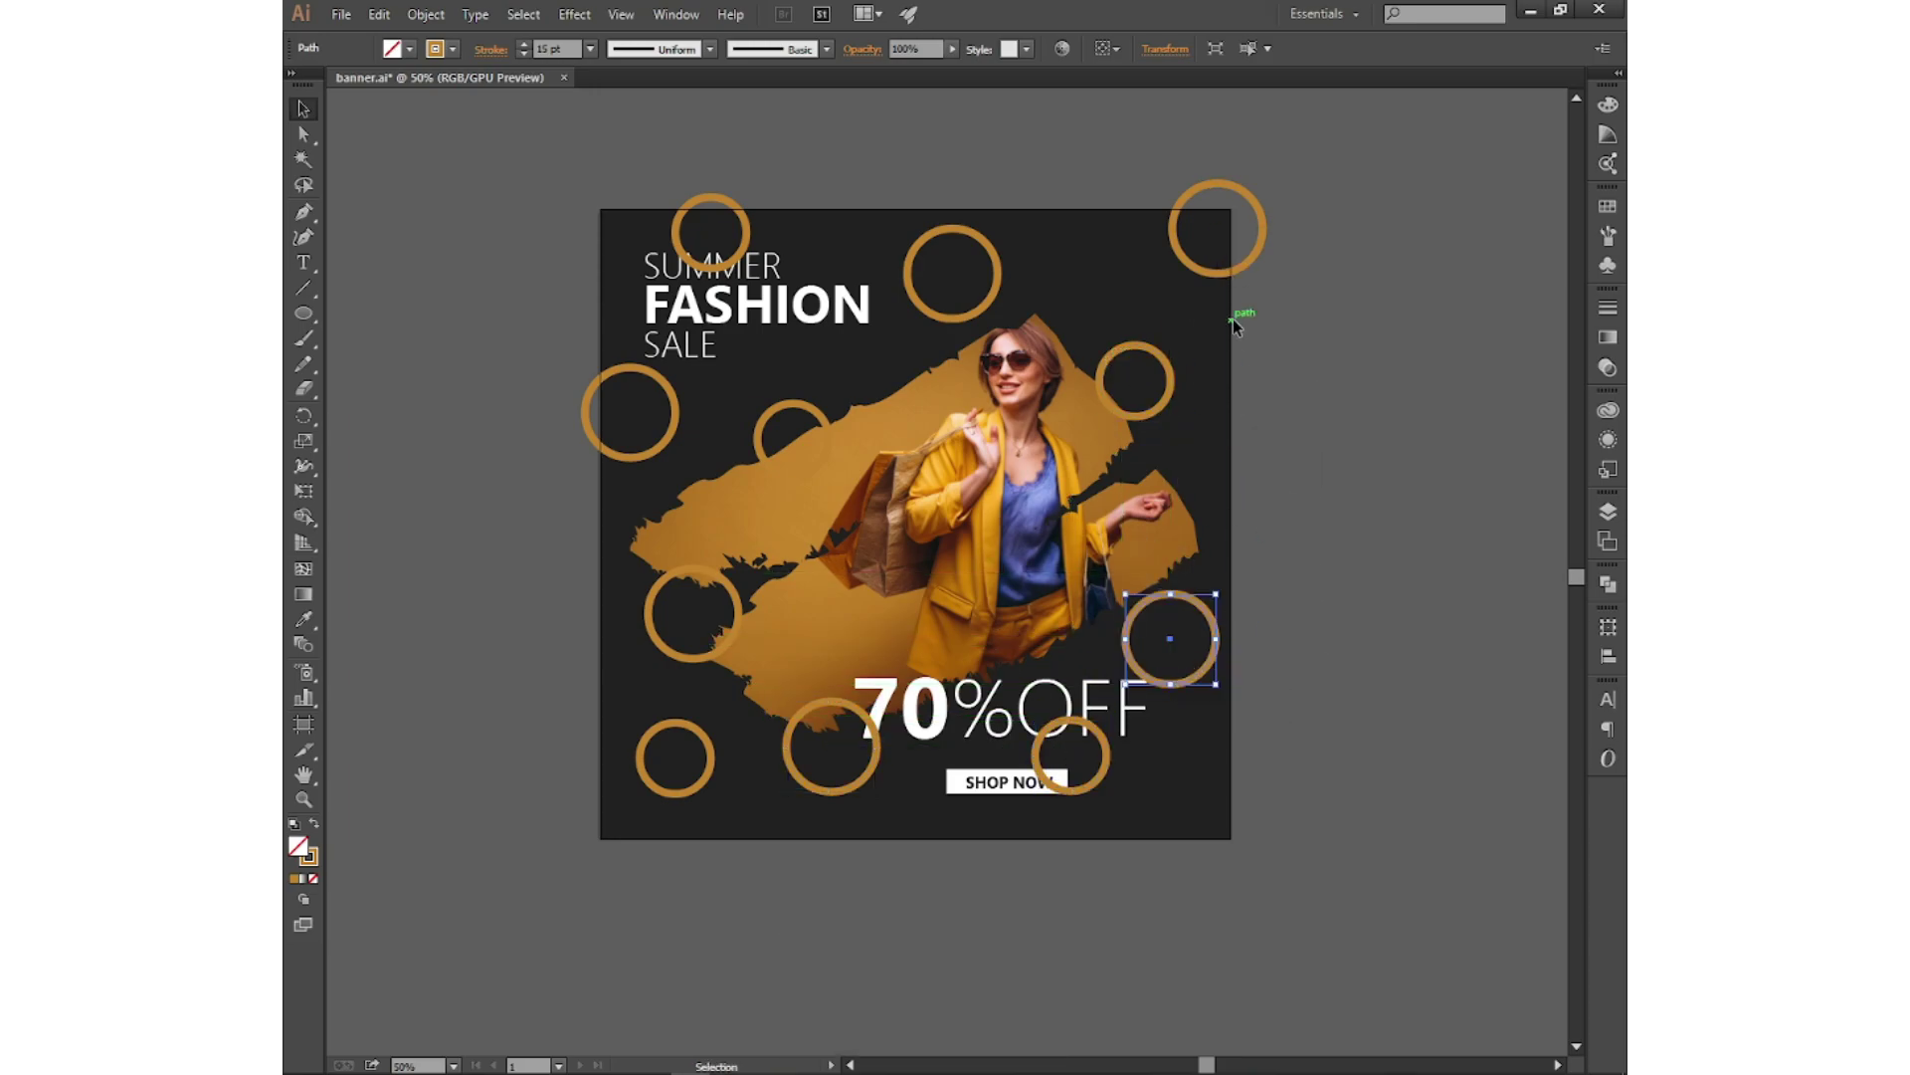
Step: Scatter small copies of the ring in the gaps between the larger rings and along the poster's edges
click(1060, 723)
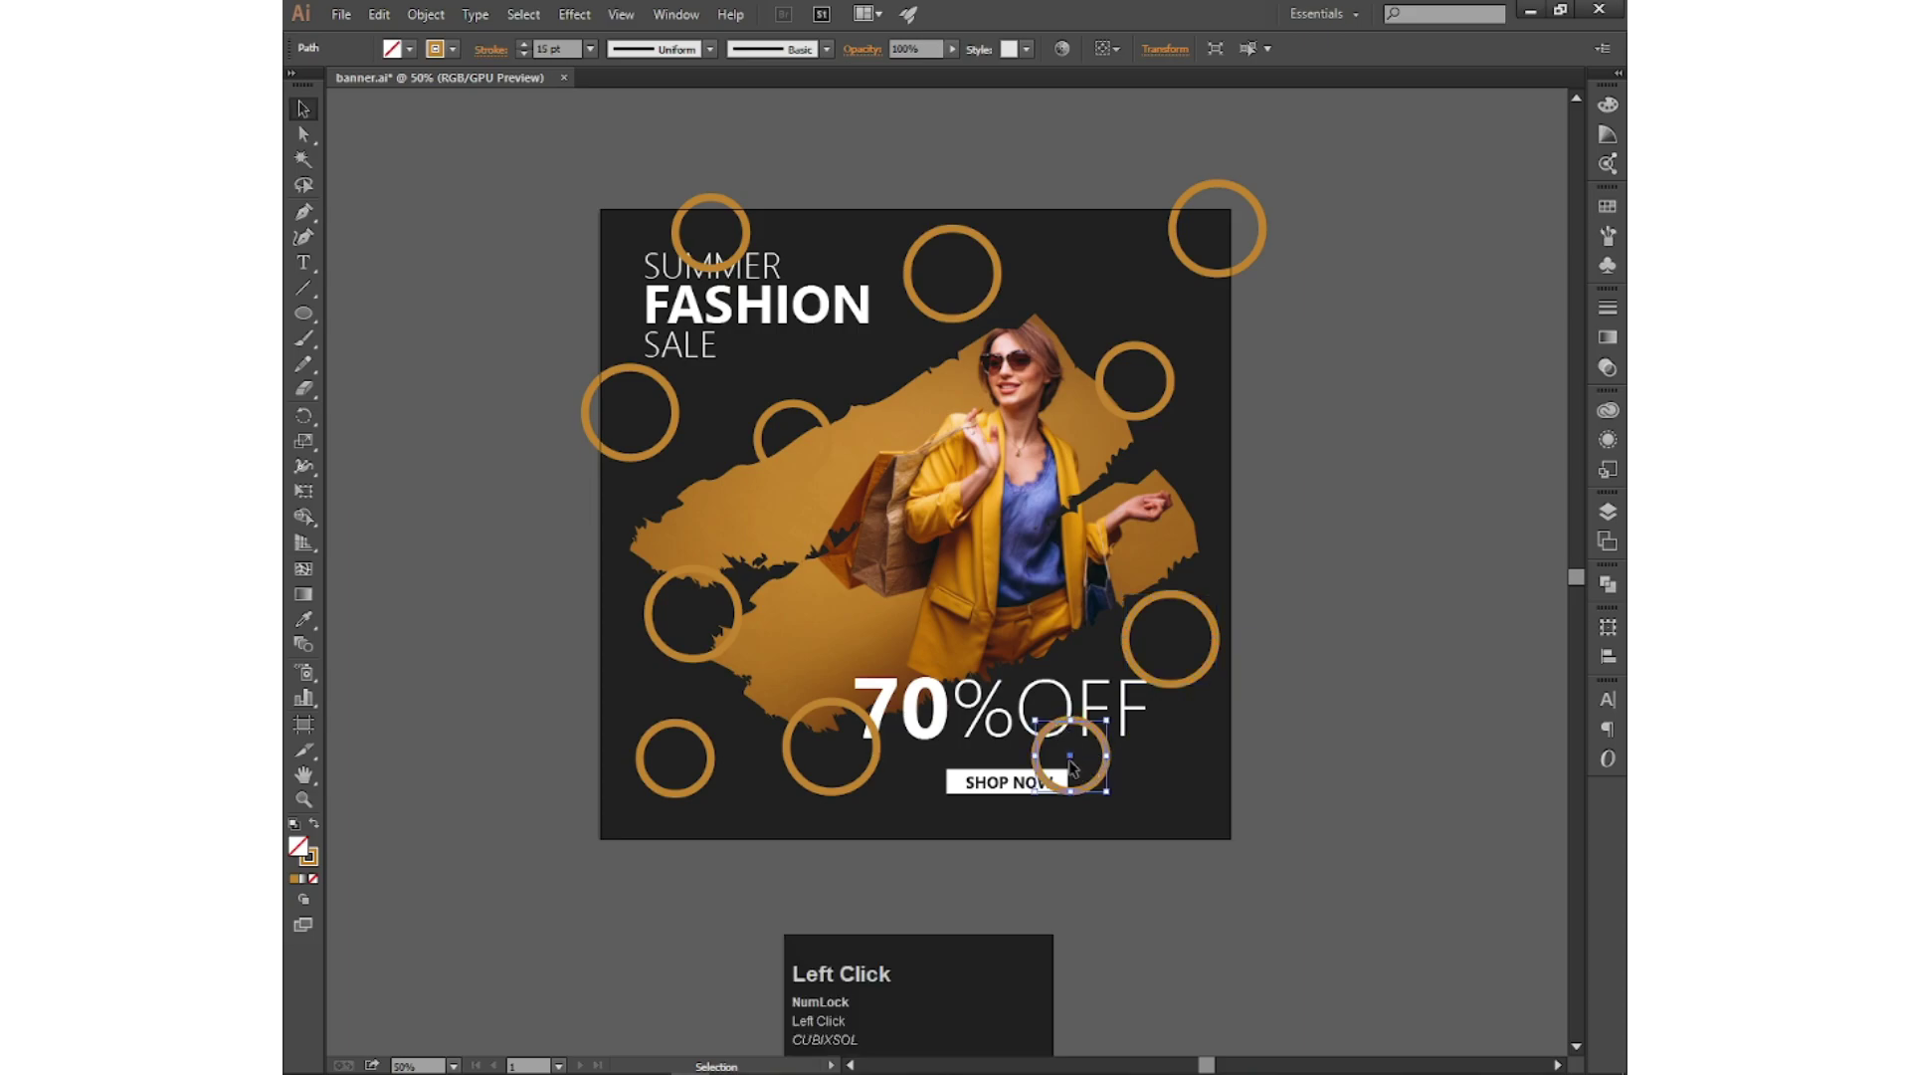
drag(1071, 755, 604, 512)
key(ctrl+z)
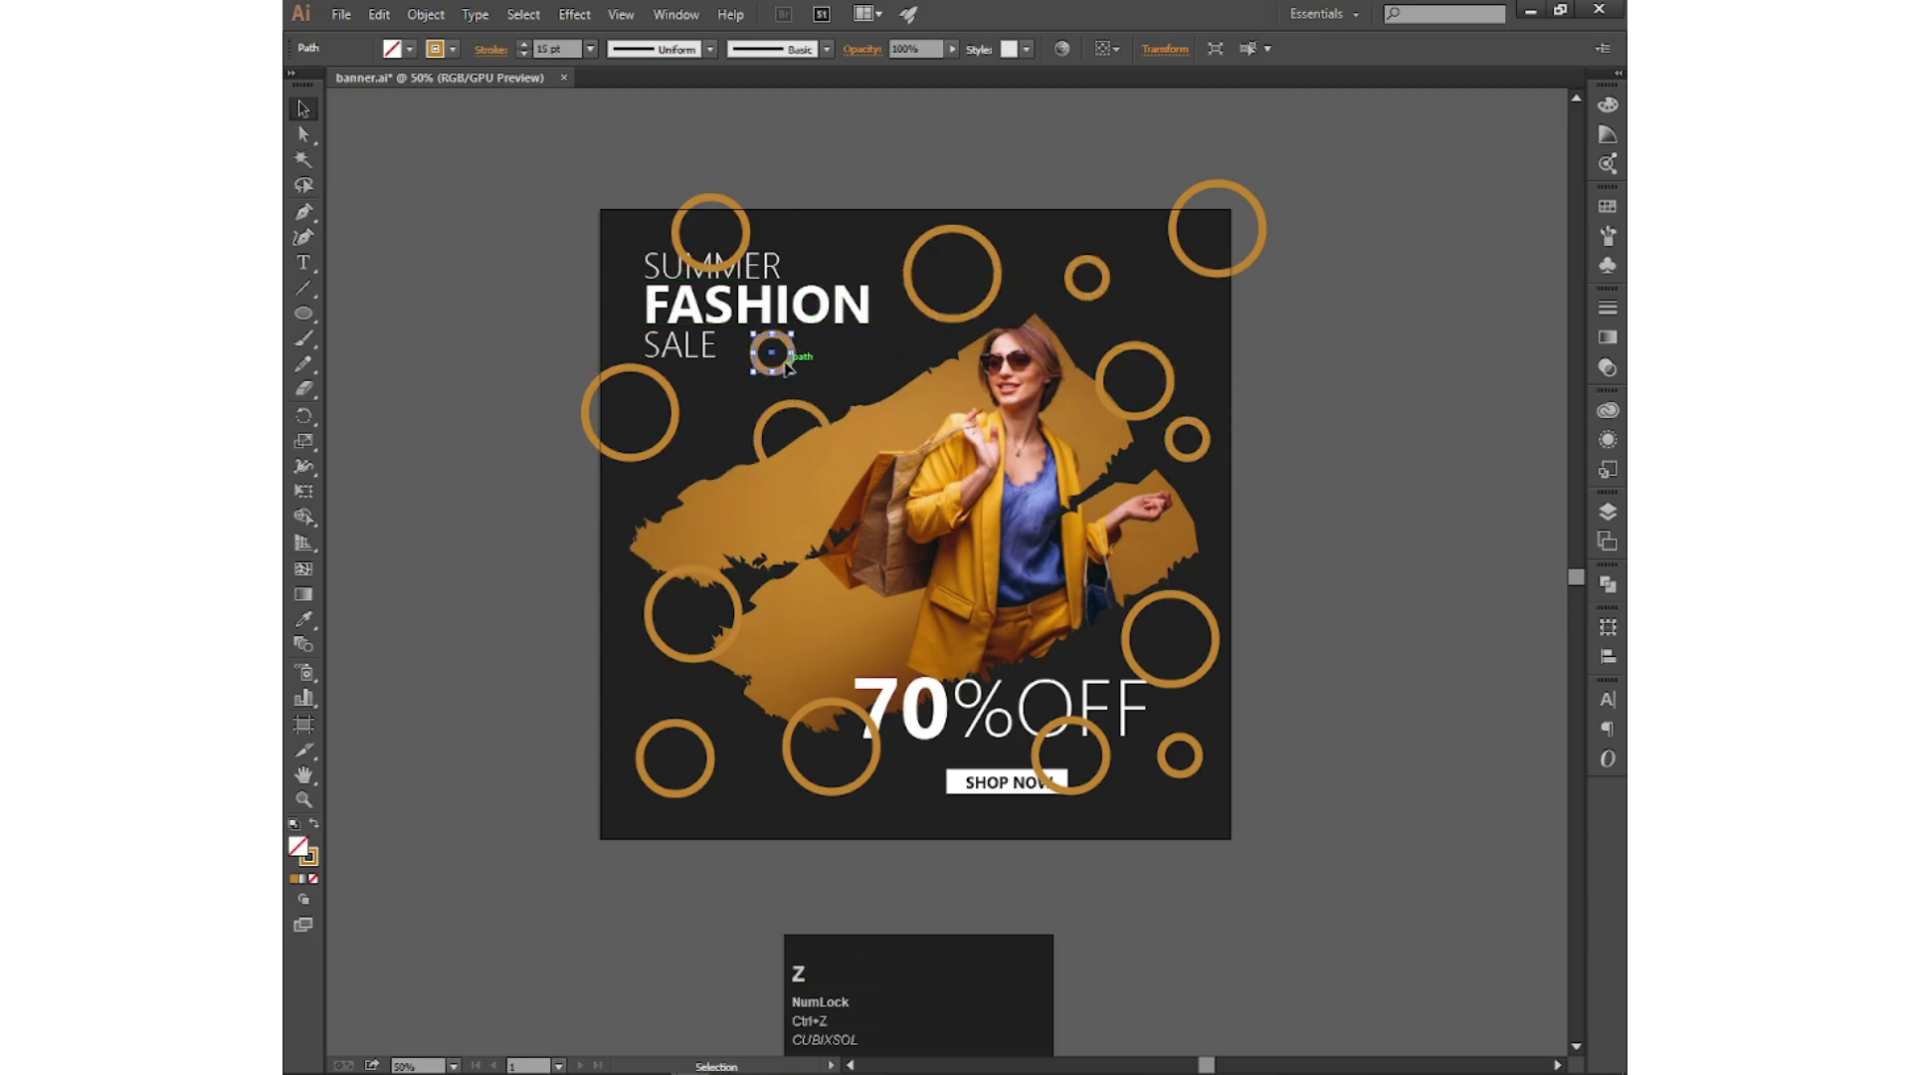
drag(788, 370, 608, 236)
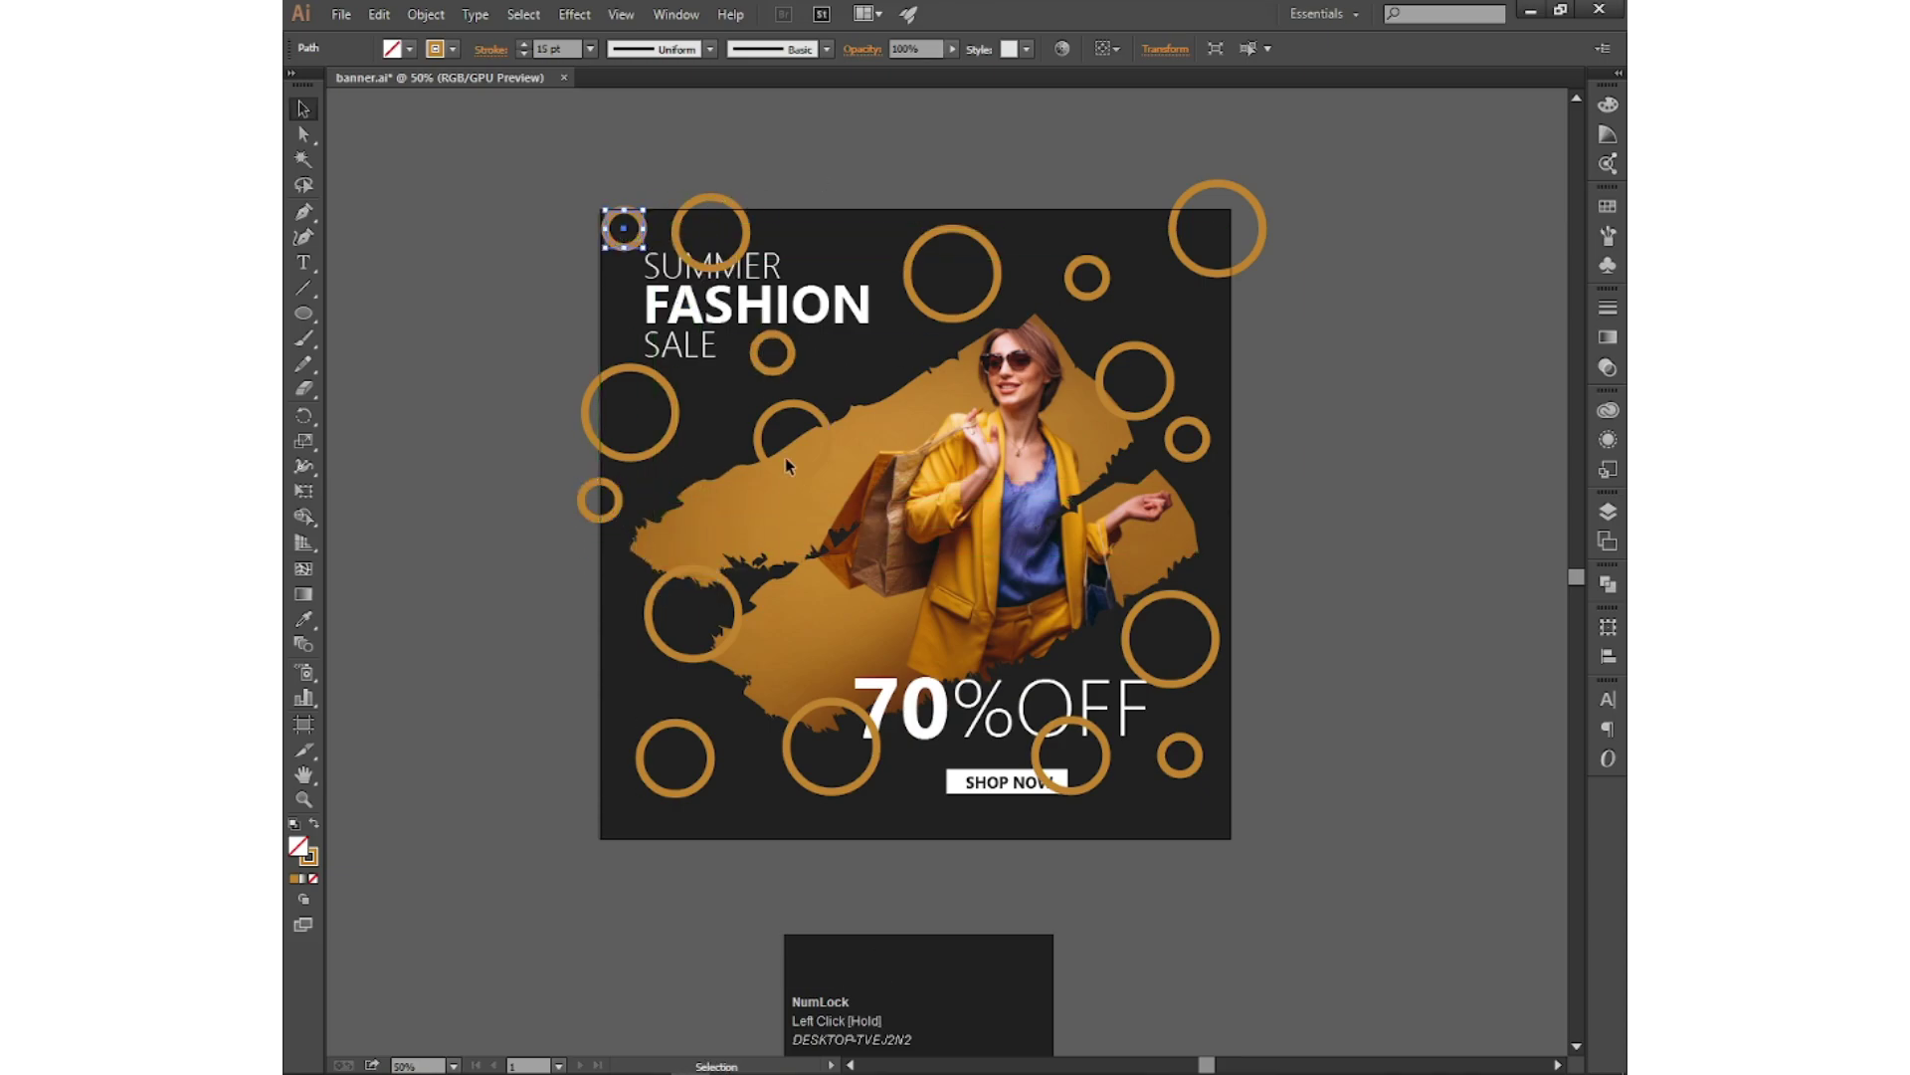
drag(789, 364, 619, 697)
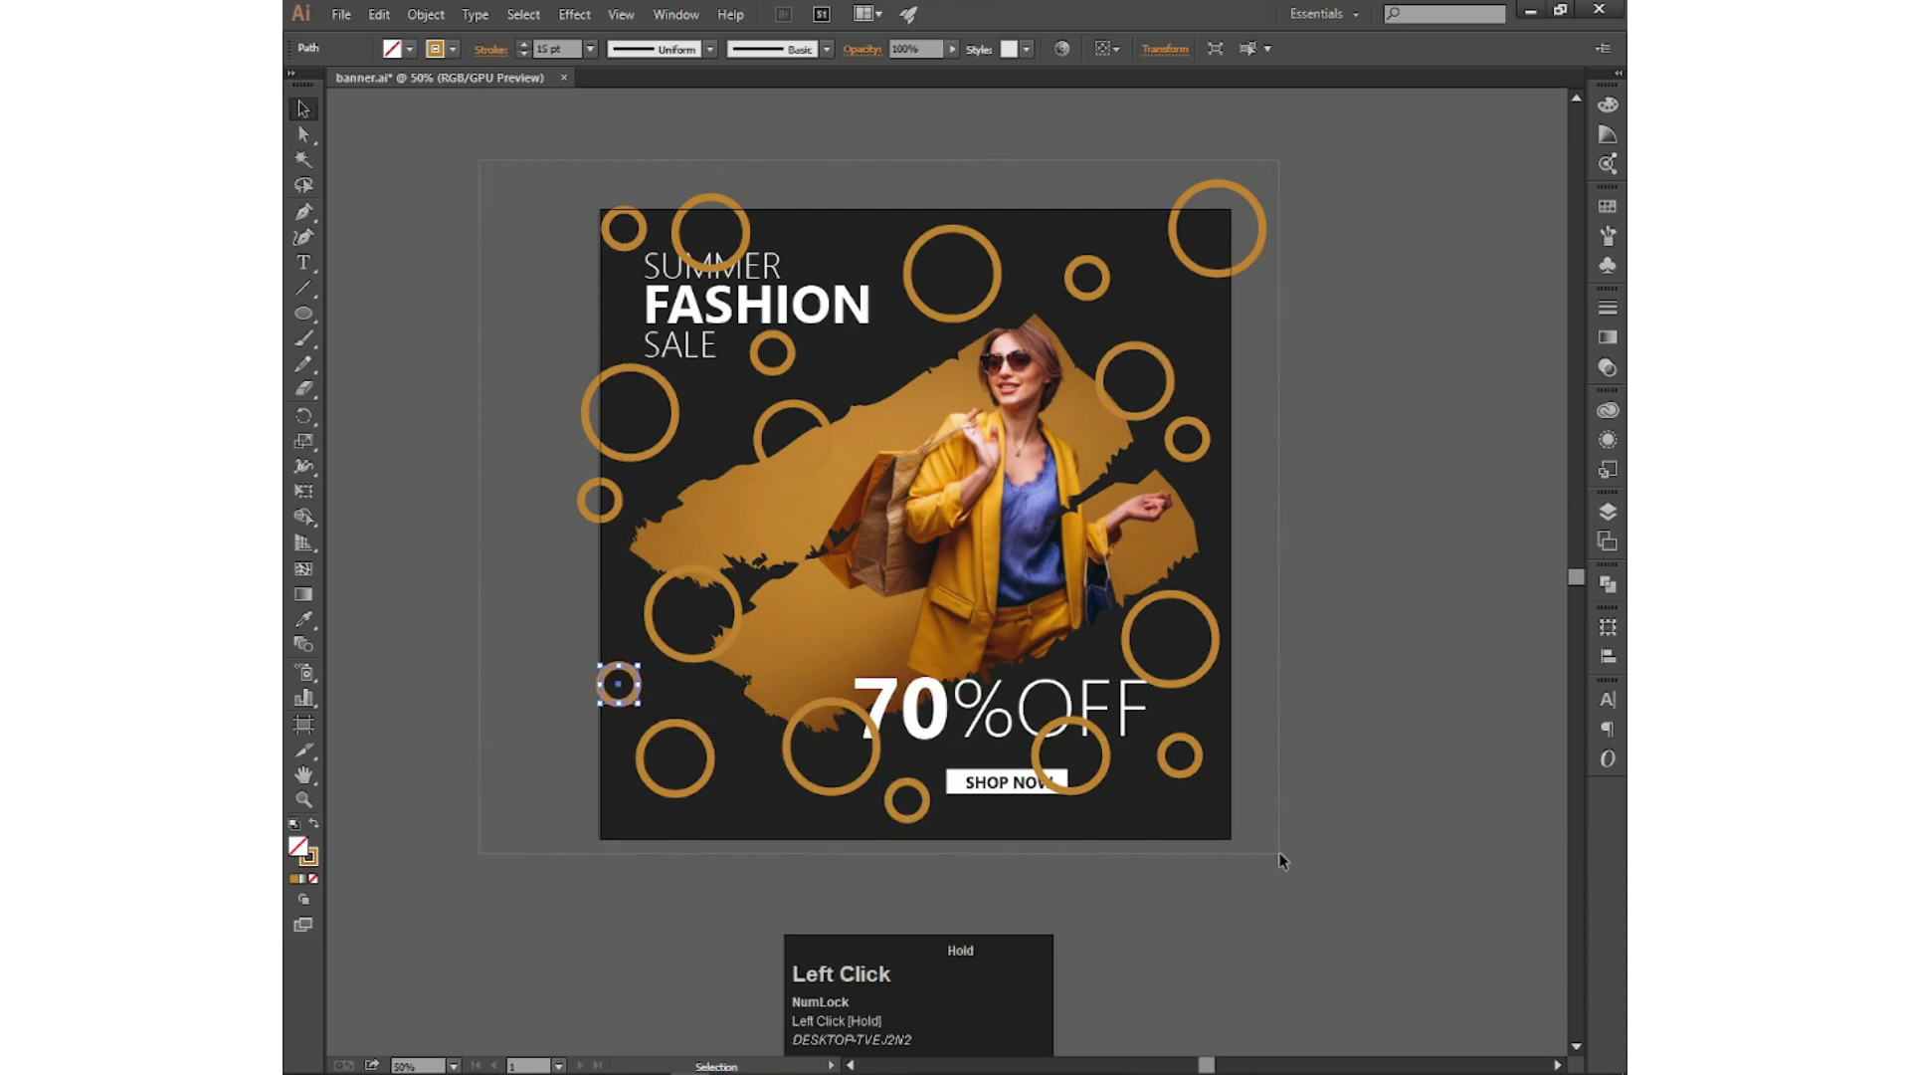
Step: Enlarge all the rings together slightly past the poster's edges and lower their opacity to 47%
drag(1283, 860, 1282, 861)
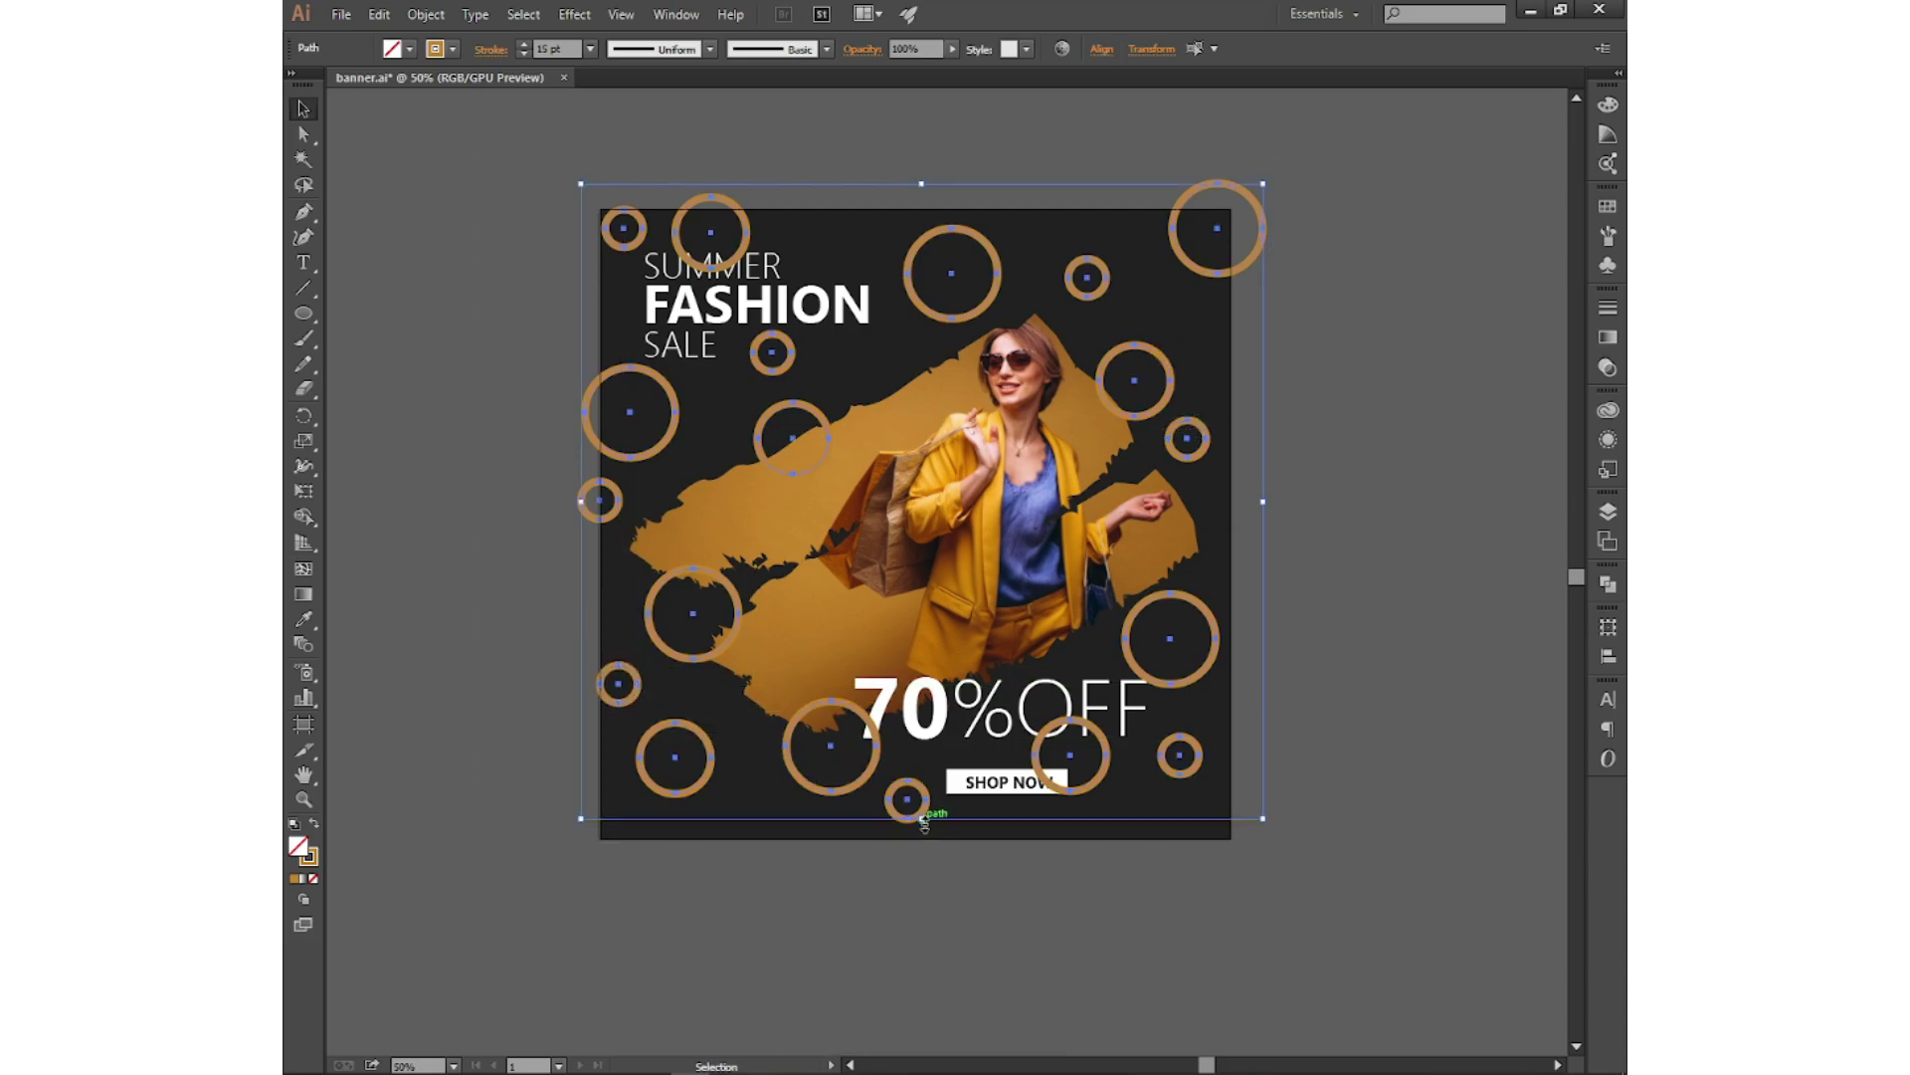
drag(923, 822, 928, 843)
click(952, 49)
drag(959, 69, 903, 68)
click(915, 122)
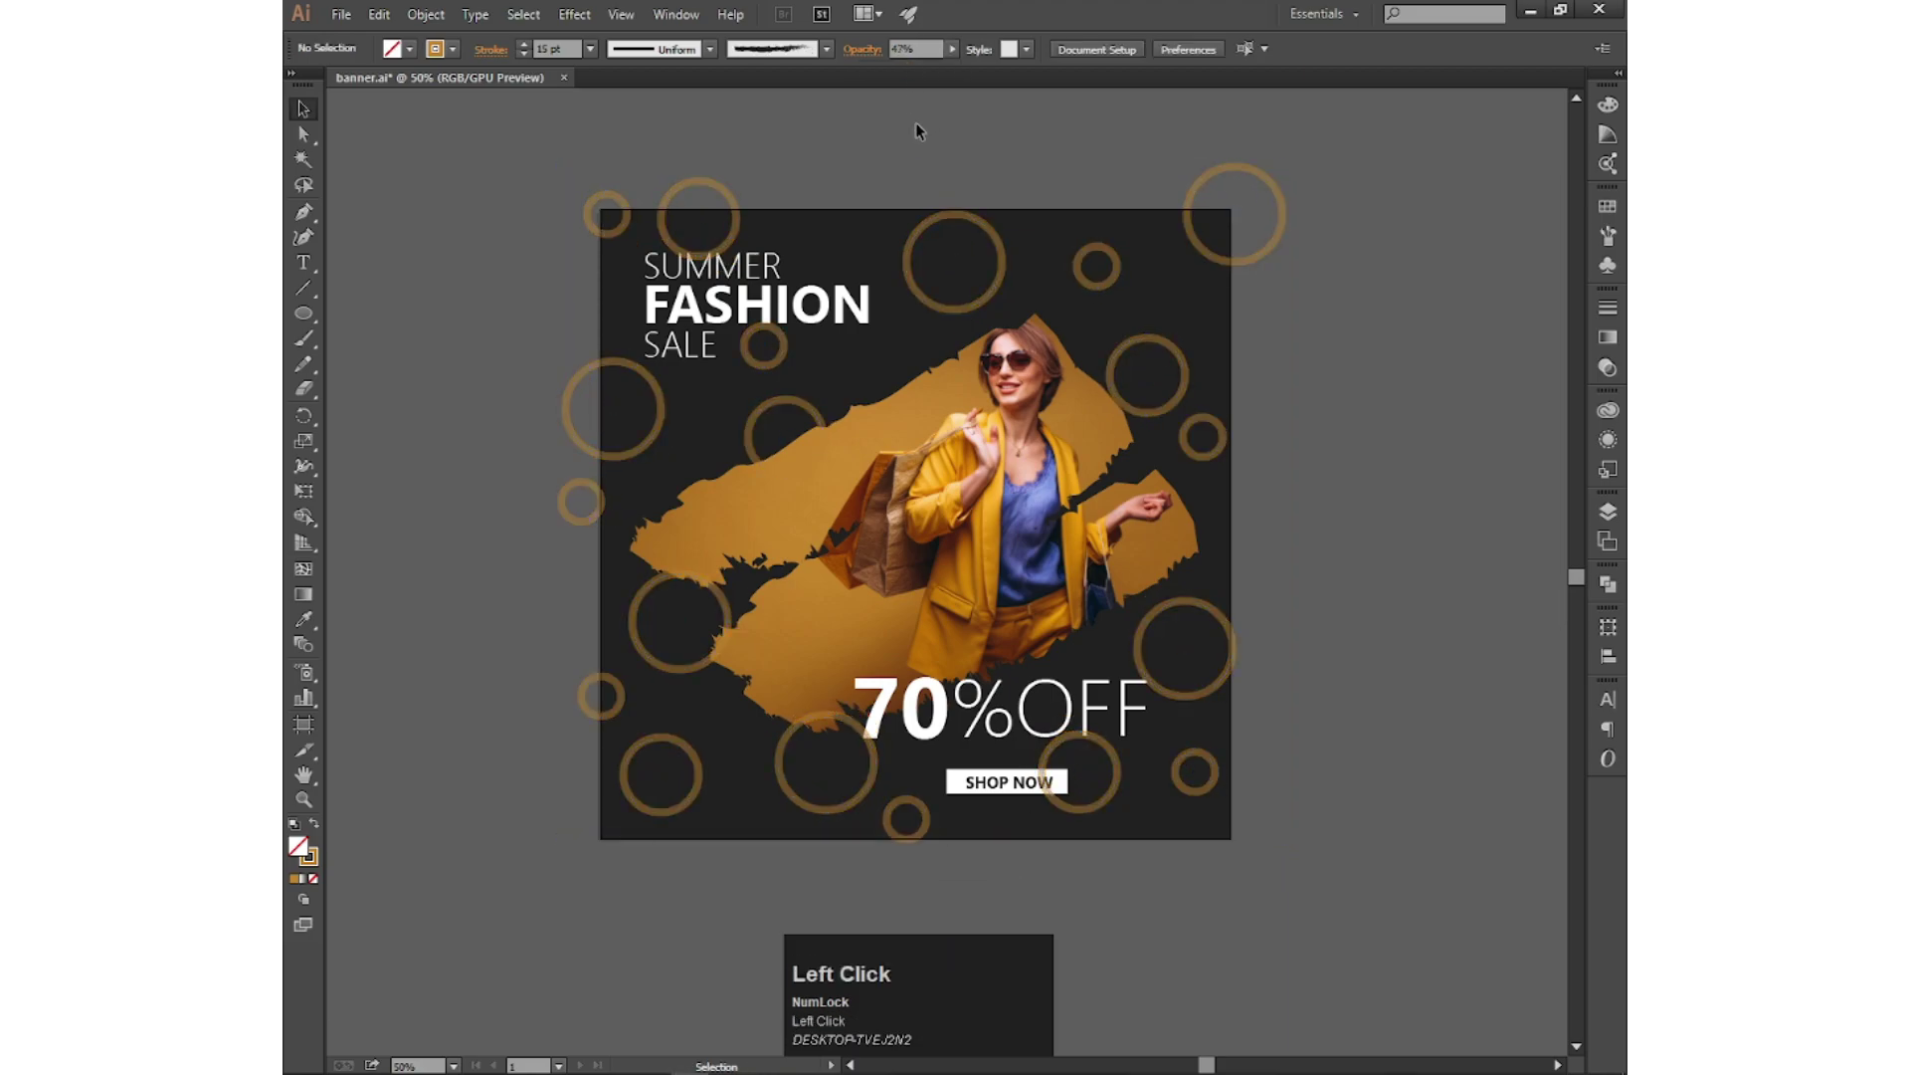
Step: Draw a rectangle covering the whole artboard, with a black fill and no stroke
click(303, 313)
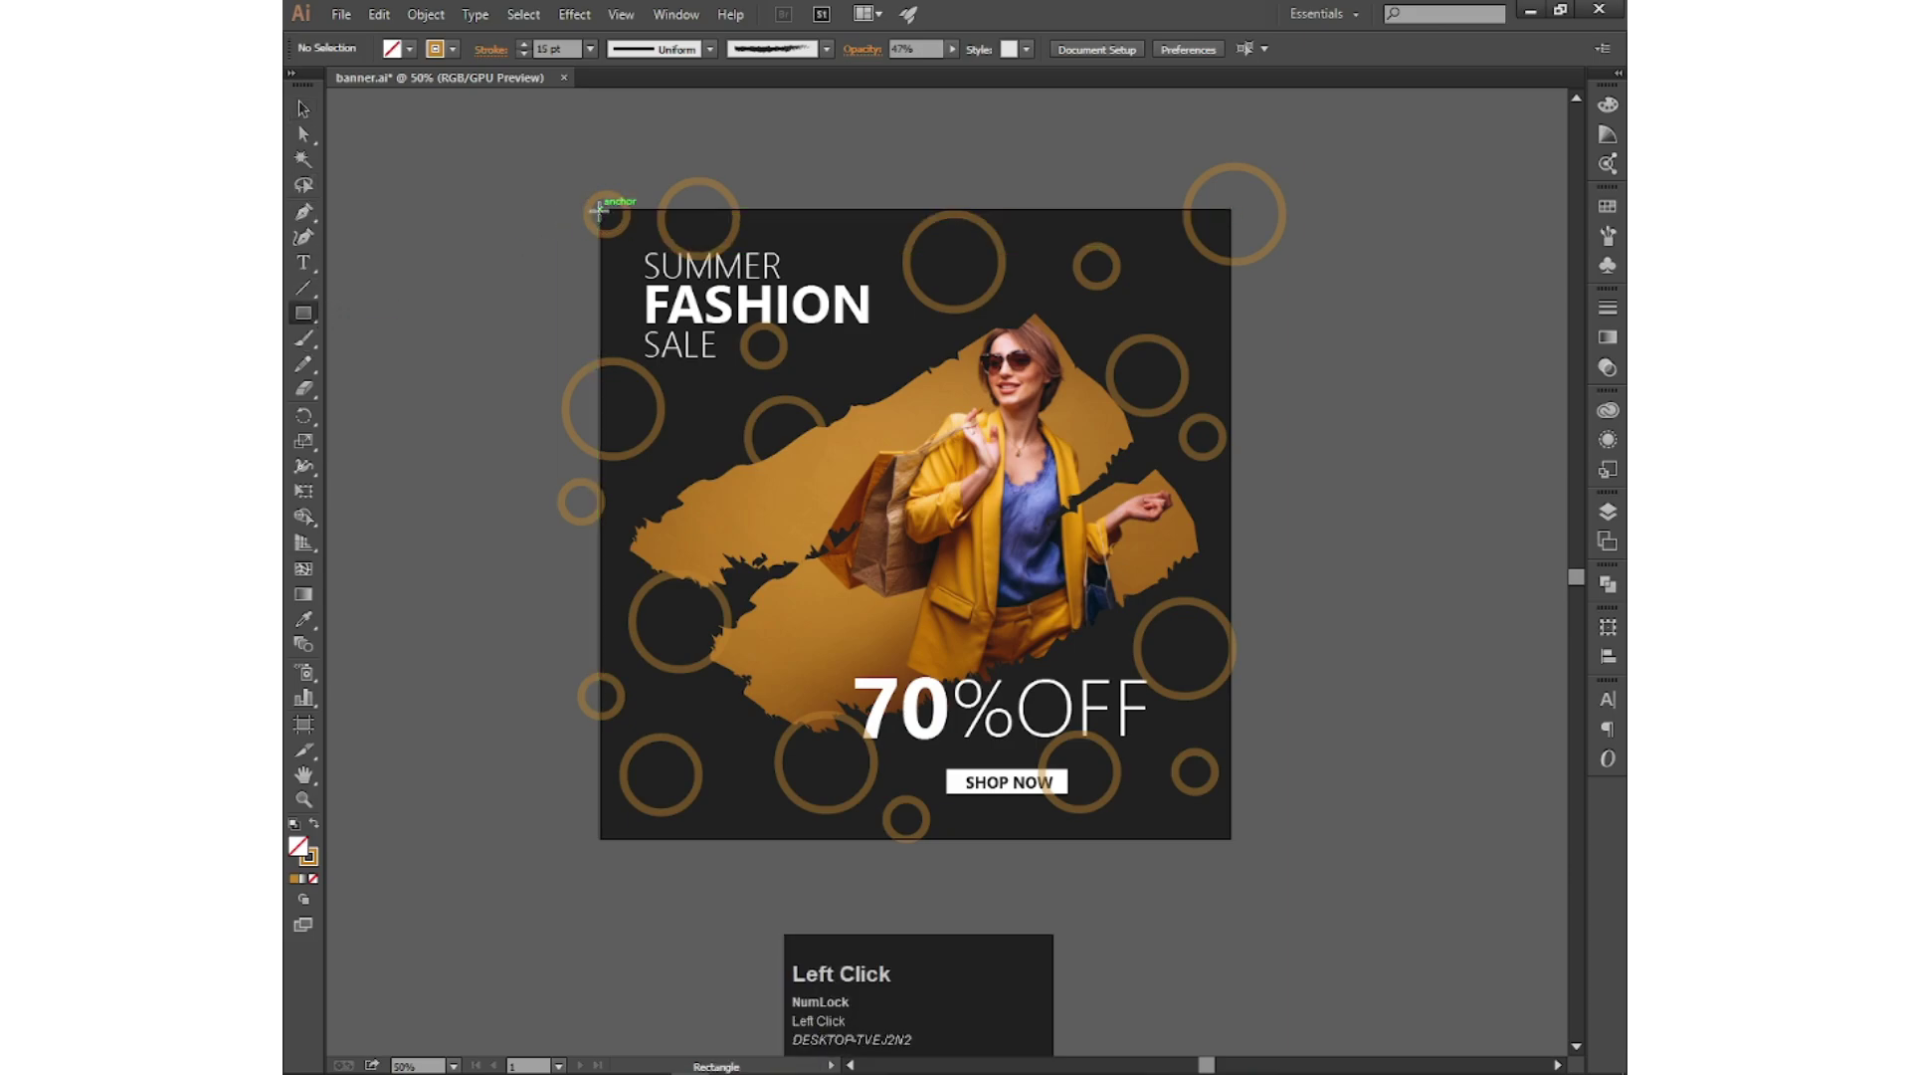
mouse_move(598, 209)
mouse_down()
mouse_move(1087, 578)
mouse_move(1256, 806)
mouse_move(1230, 837)
mouse_up()
click(450, 48)
click(299, 88)
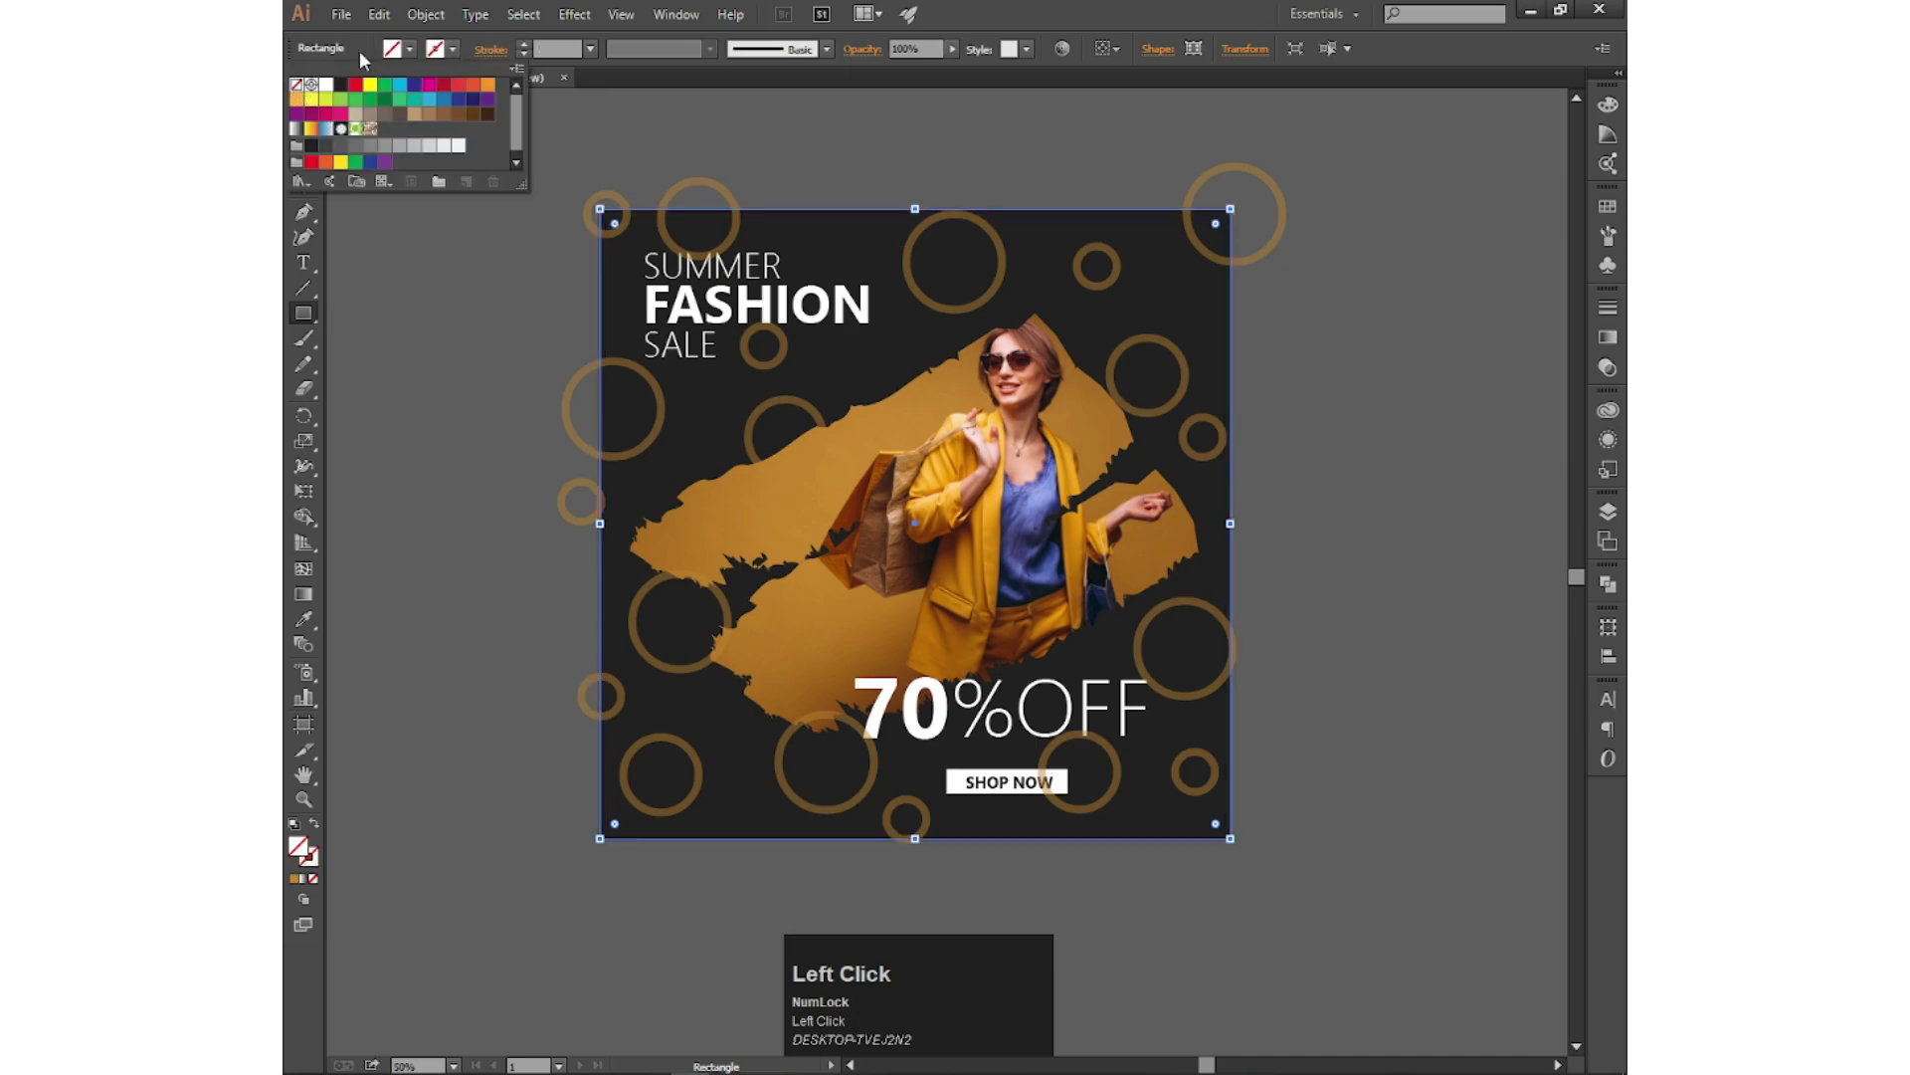
click(406, 50)
click(344, 88)
click(406, 49)
Step: Clip all the rings to the artboard-sized rectangle with a clipping mask
click(304, 109)
drag(402, 138, 1358, 863)
right_click(1032, 517)
click(1095, 697)
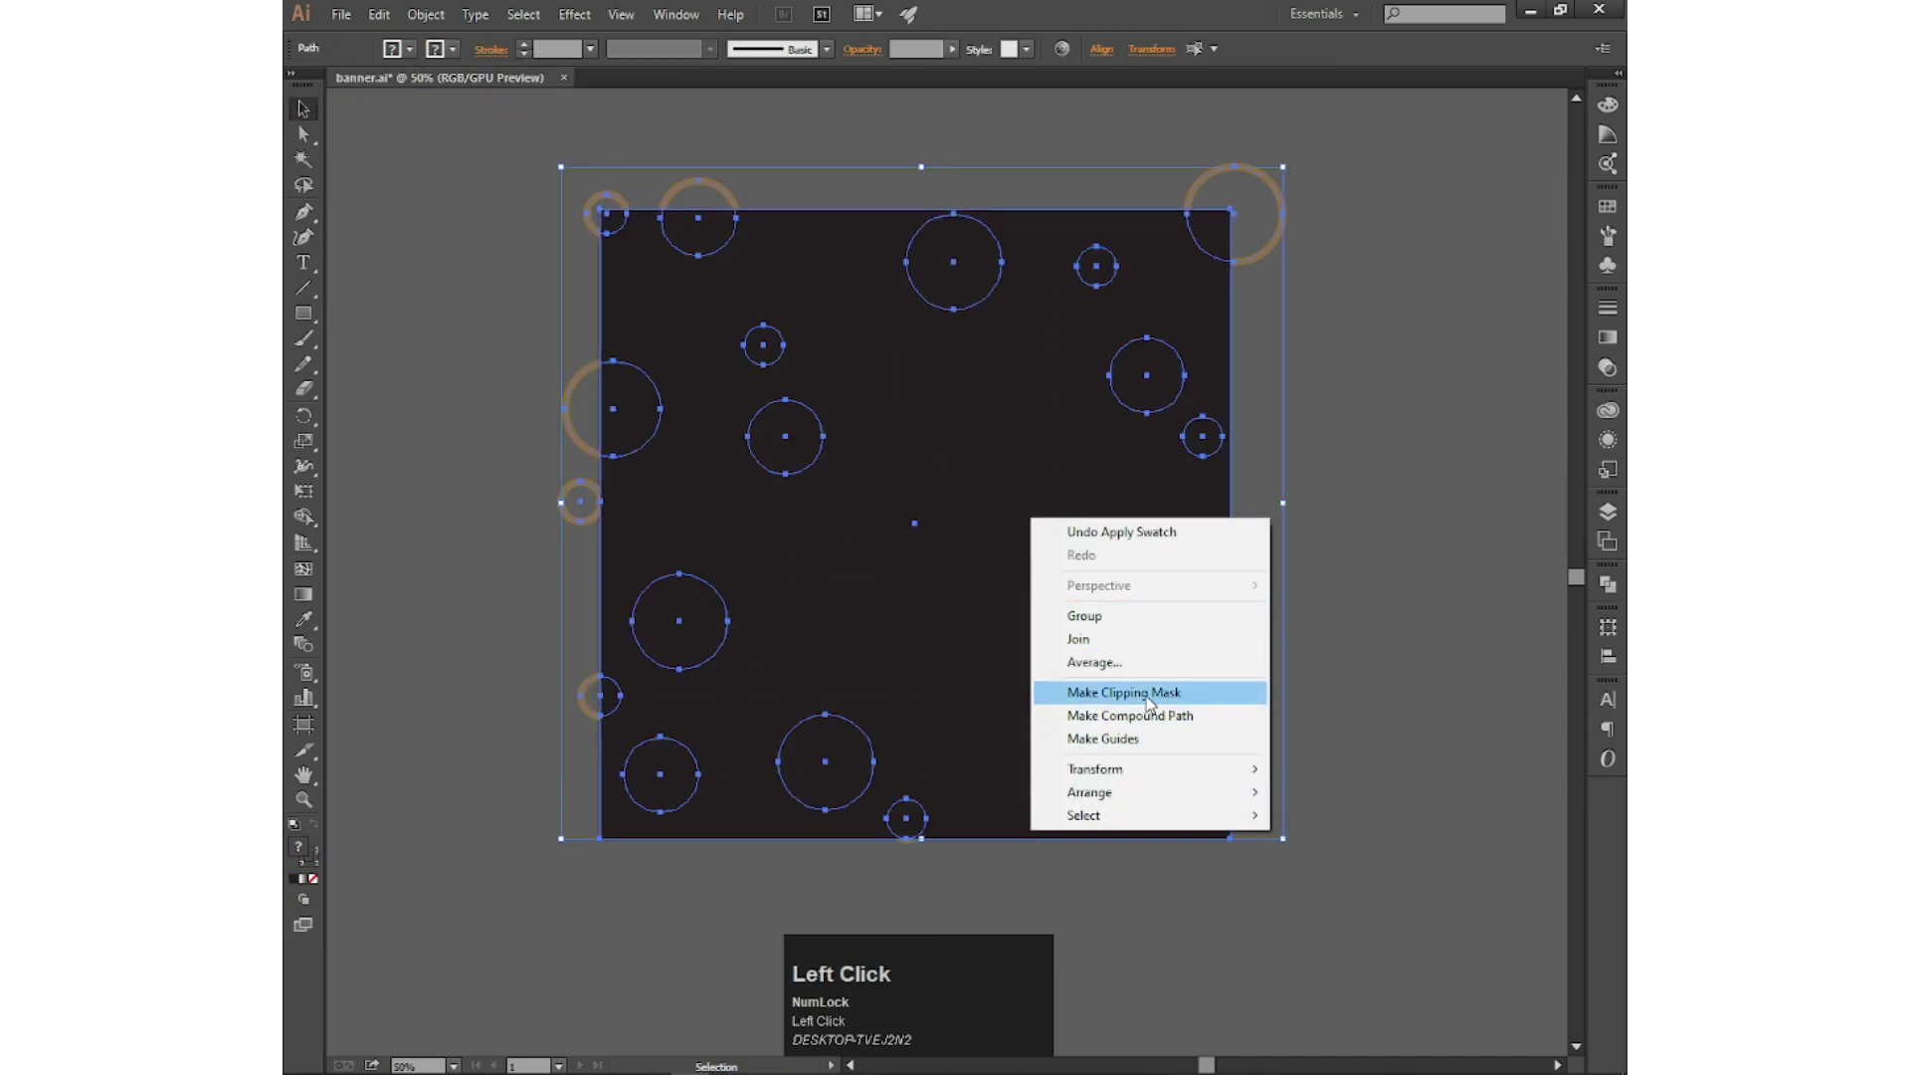
scroll(1295, 525, up, 5)
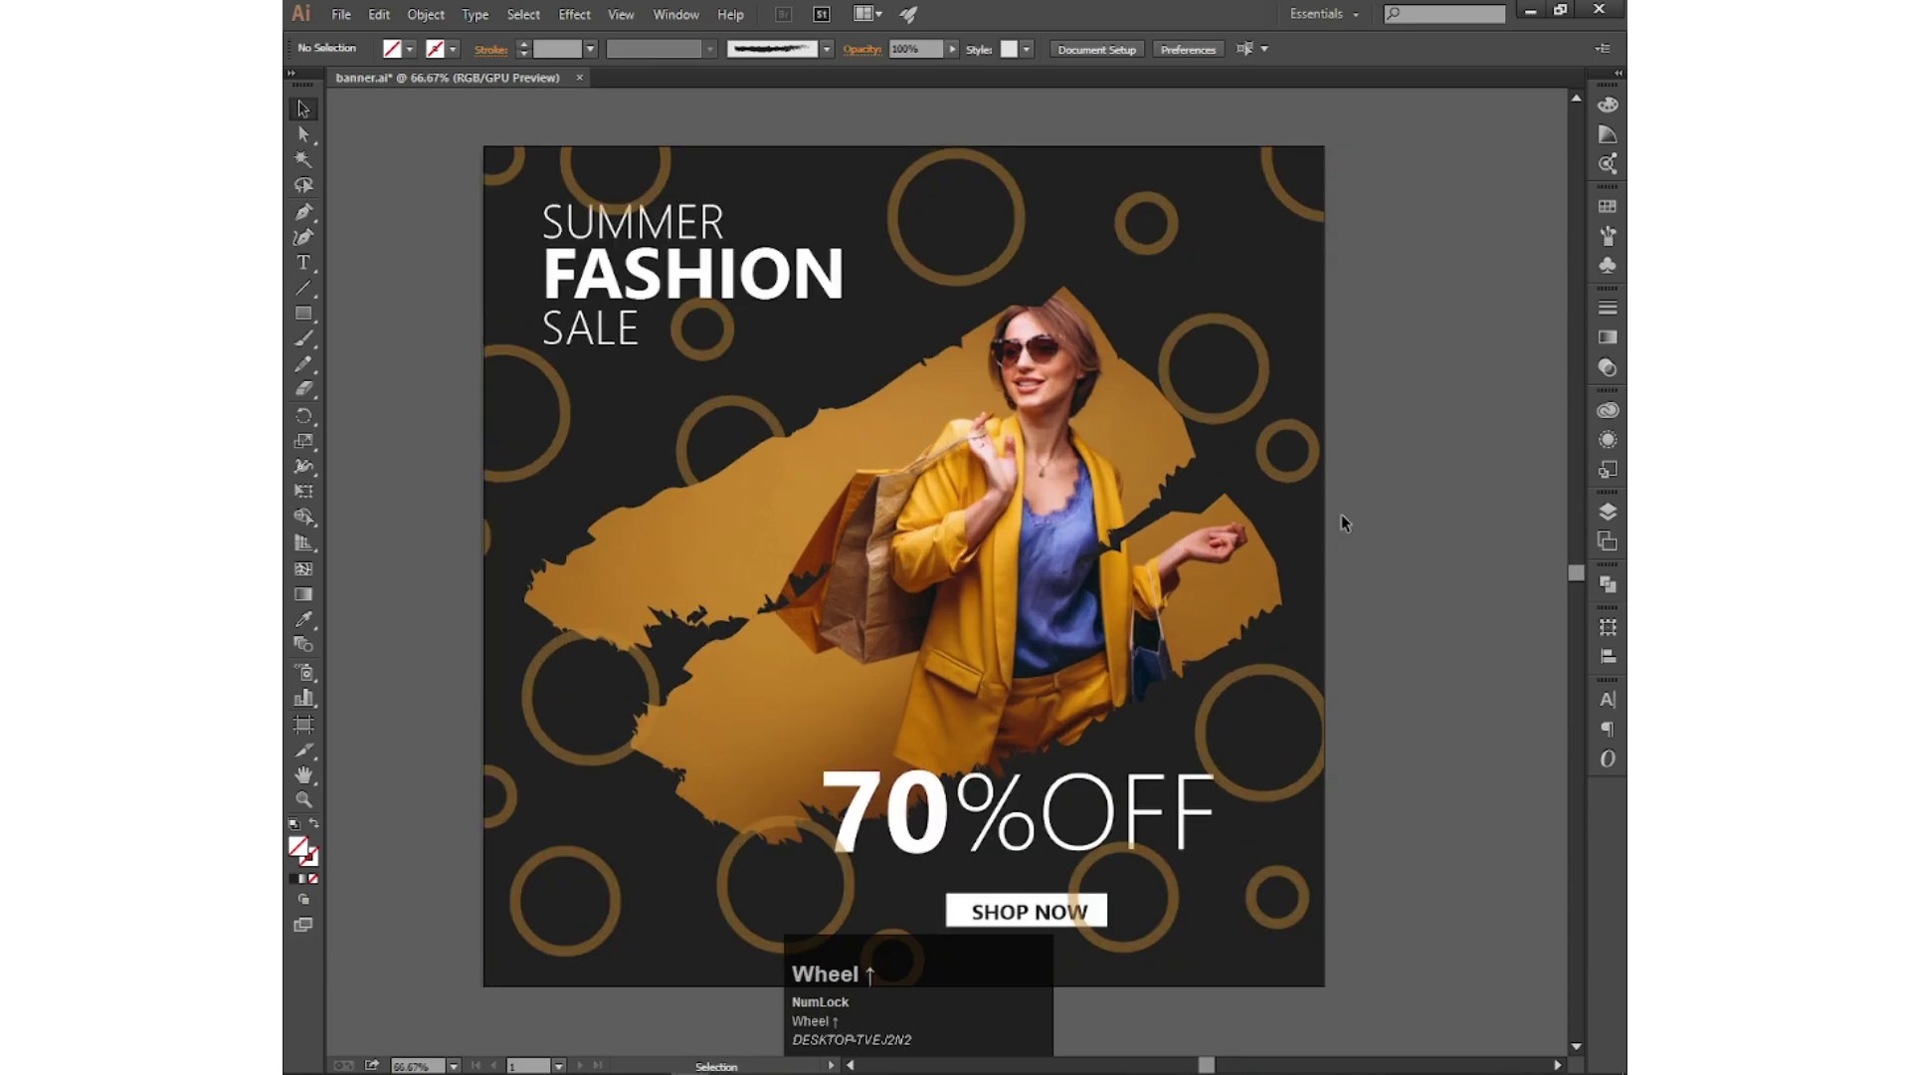